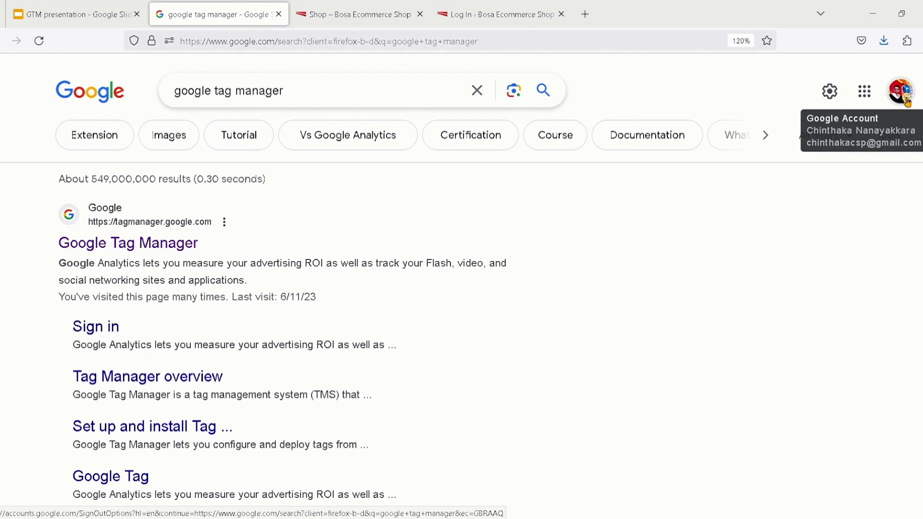
Check the signed-in Google account, open Google Tag Manager from the search results and start creating a new account
left_click(904, 96)
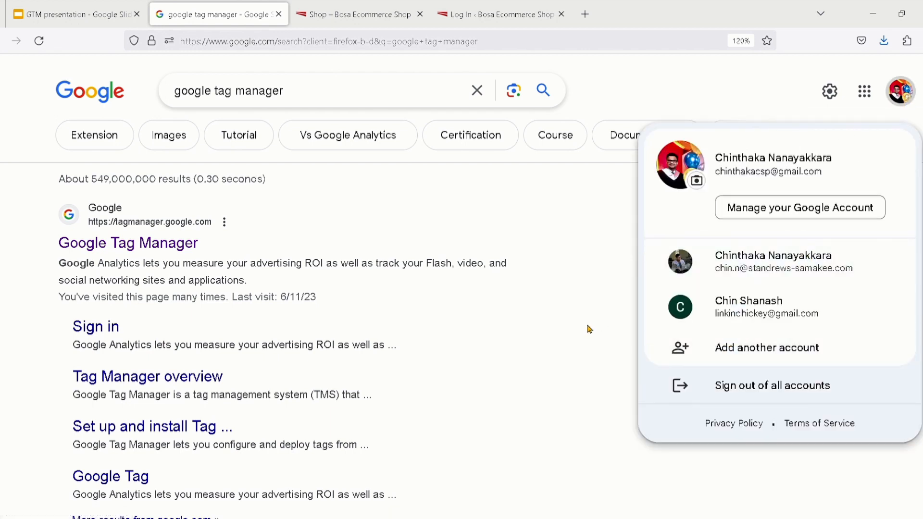
left_click(589, 329)
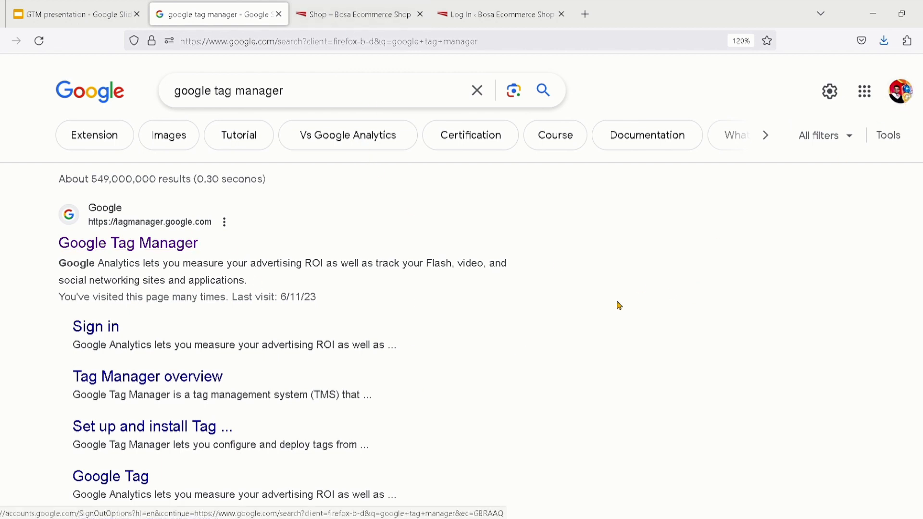
left_click(138, 254)
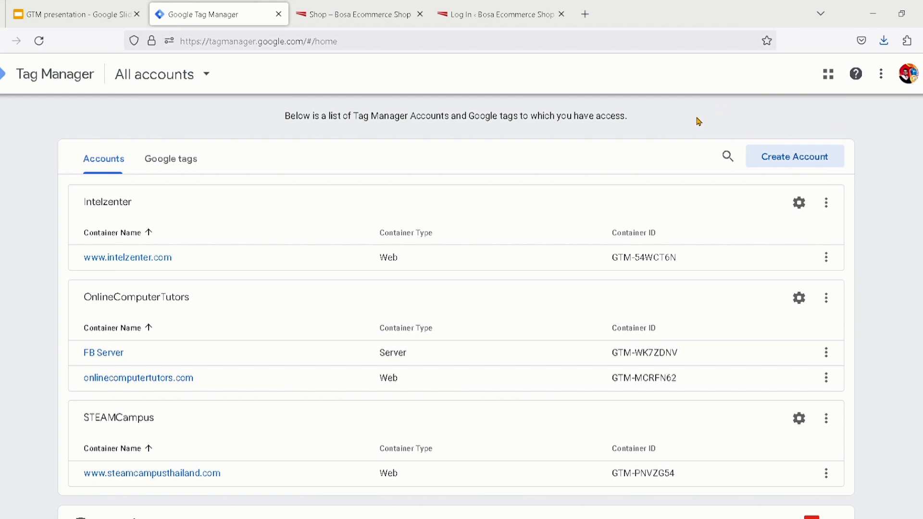
left_click(790, 165)
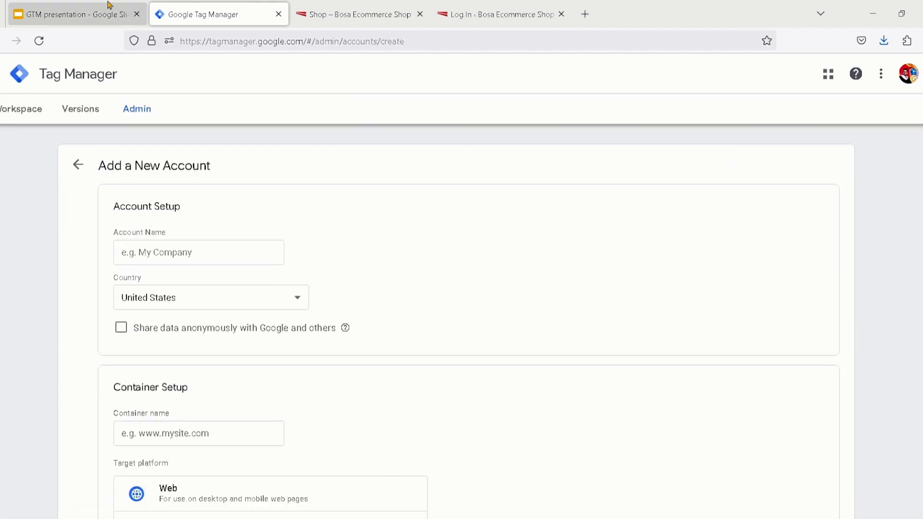
Switch to the GTM presentation in Google Slides, review the slides up to GTM Account setup, and return to Tag Manager
left_click(93, 7)
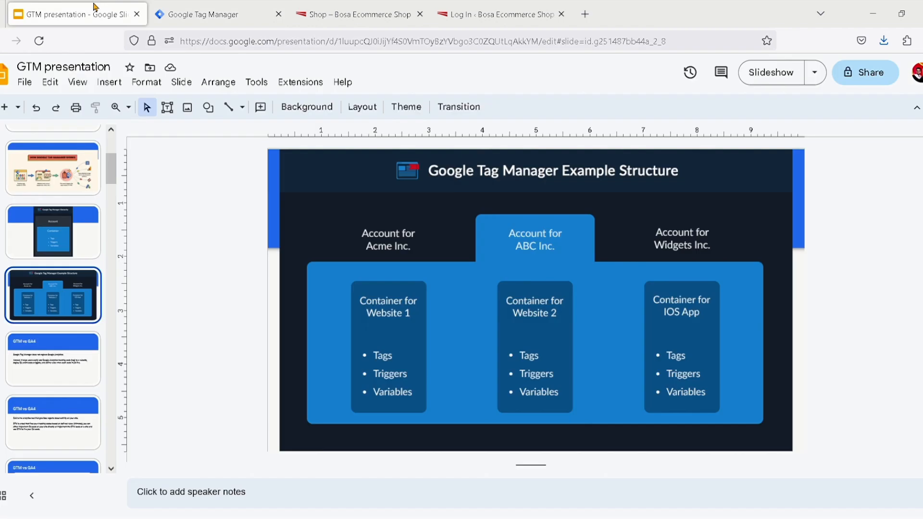
left_click(68, 353)
key("Down")
key("Down")
key("Down")
key("Down")
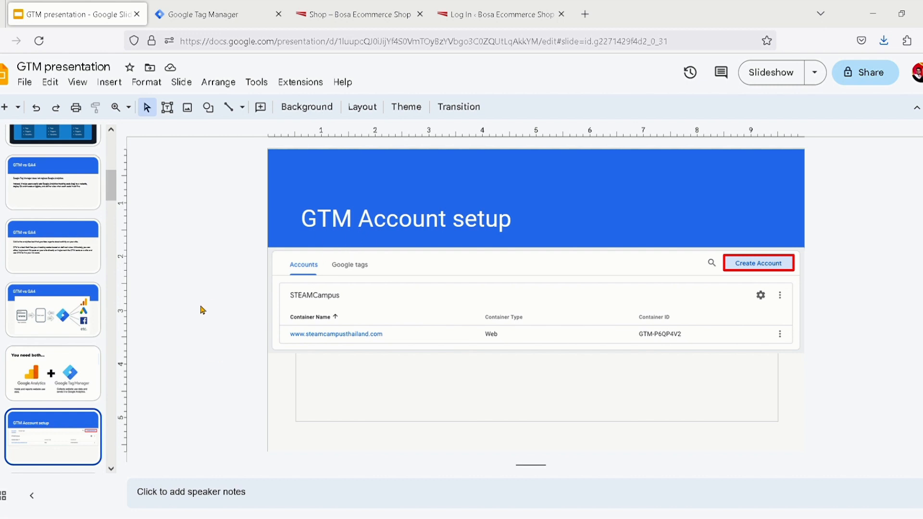
left_click(207, 19)
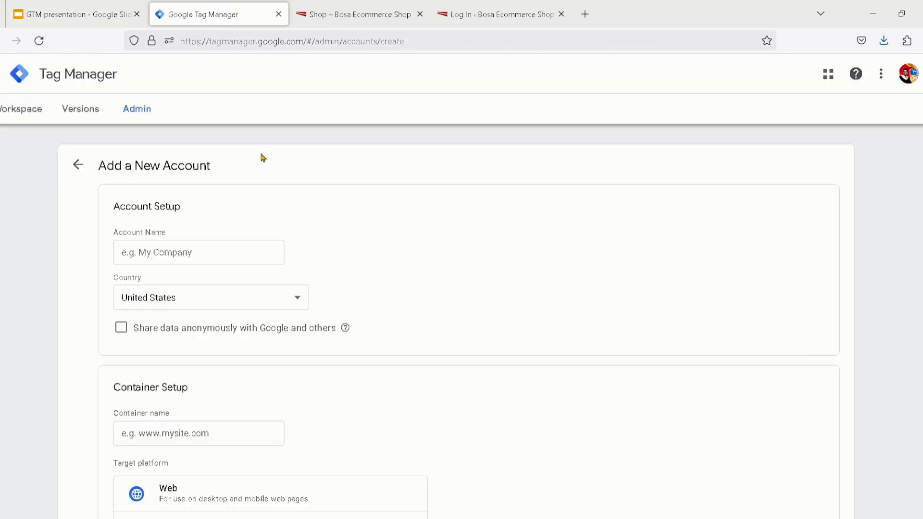
Check the shop website's name and enter "Bosa Shop" as the new Tag Manager account name
left_click(181, 262)
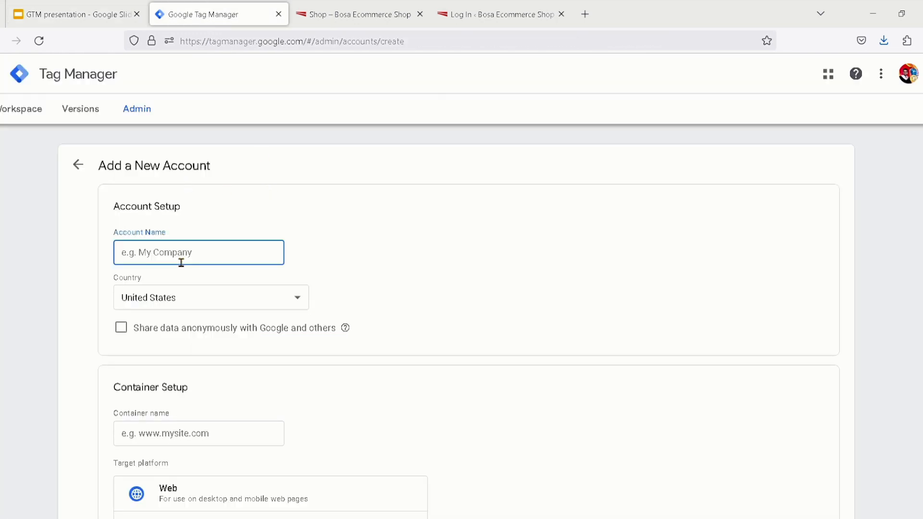
left_click(353, 24)
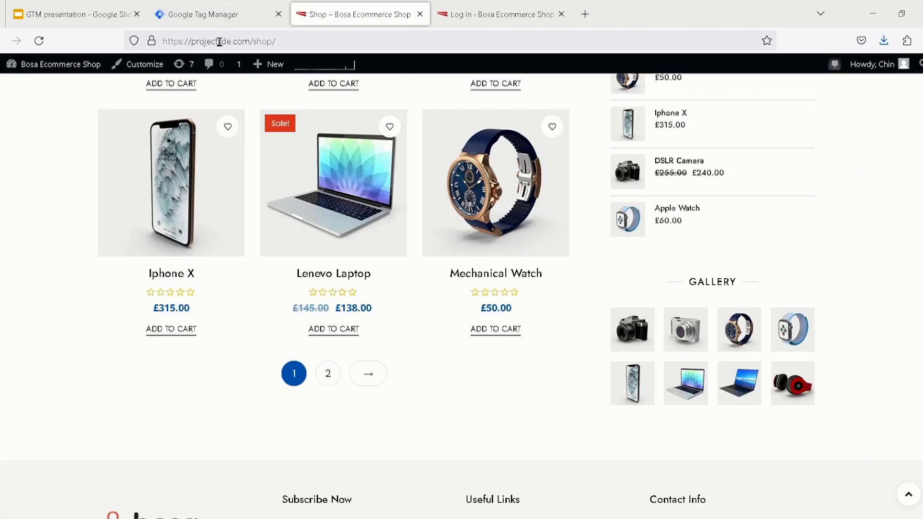
mouse_move(36, 81)
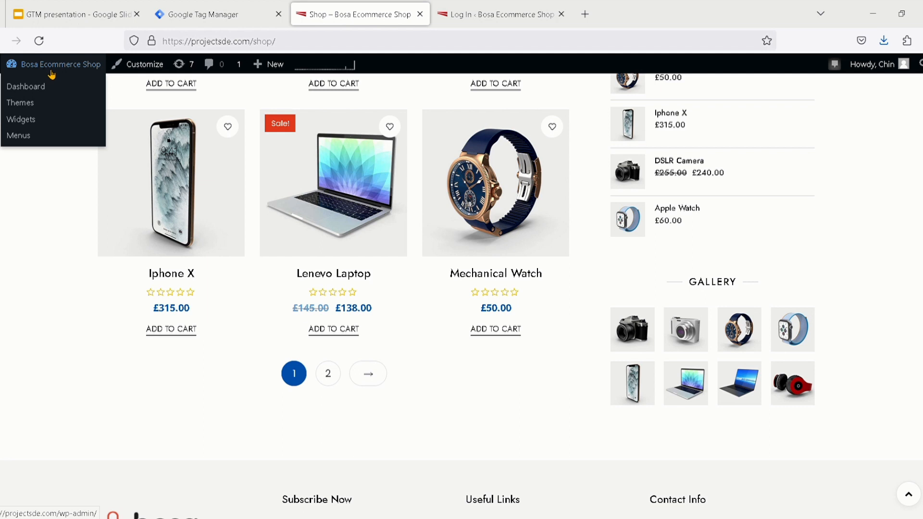
left_click(196, 14)
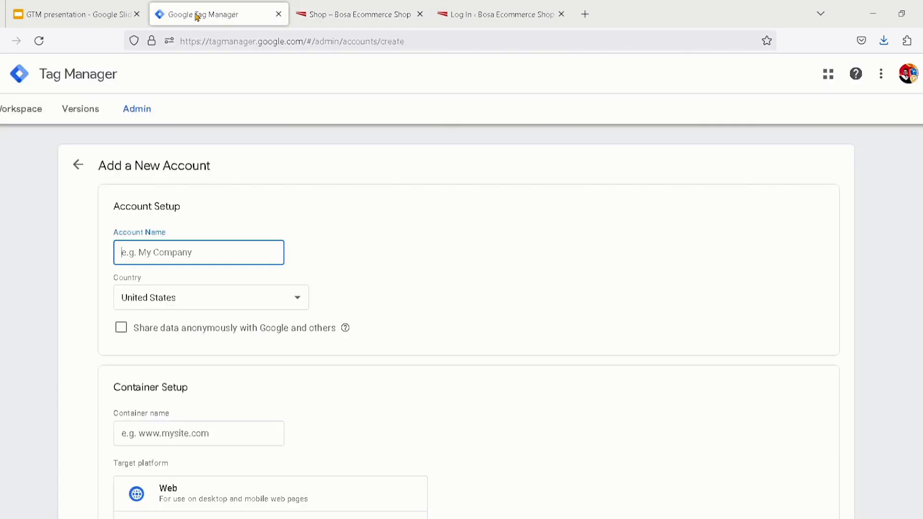
type("Bosa")
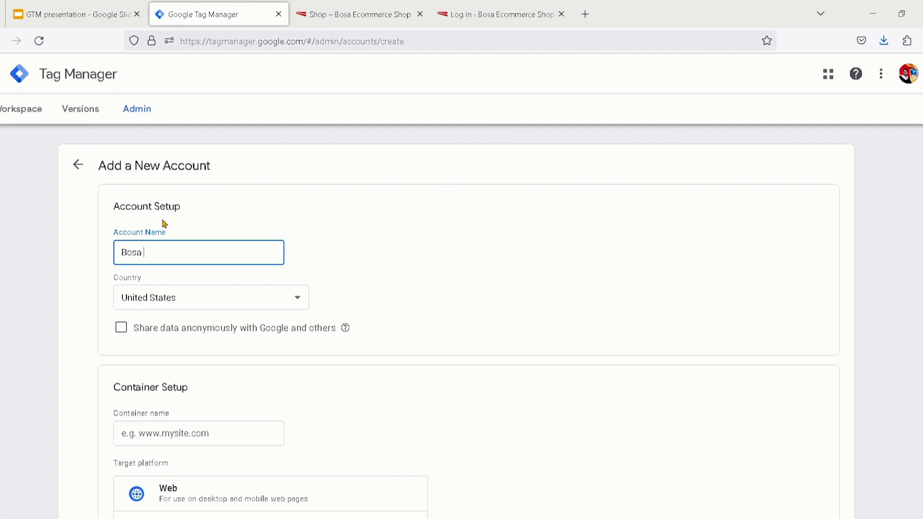
type(" Ecommerce")
double_click(189, 257)
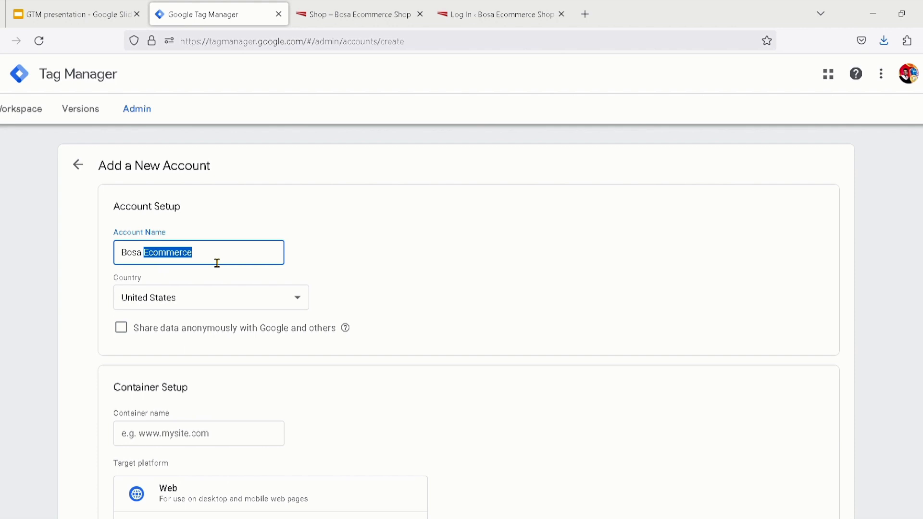
type("Shop")
left_click(390, 260)
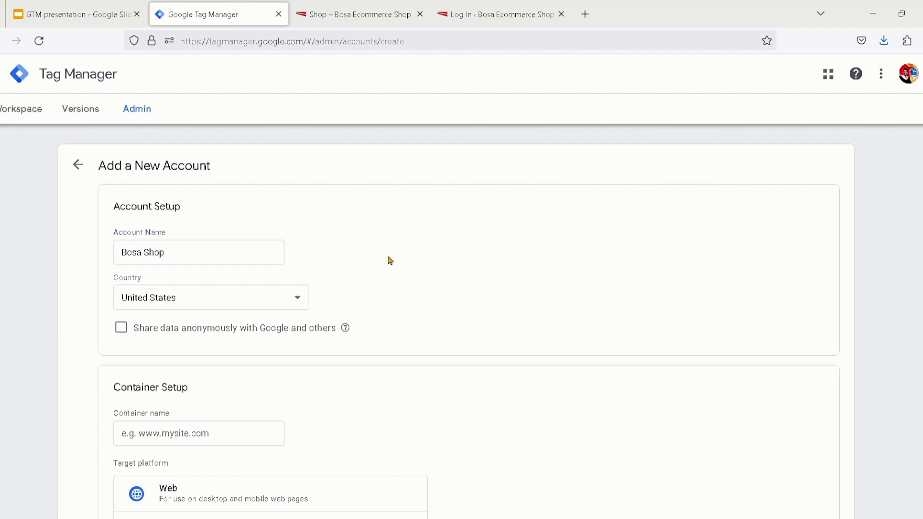
Set the new account's country to Thailand
scroll(390, 260, "down", 1)
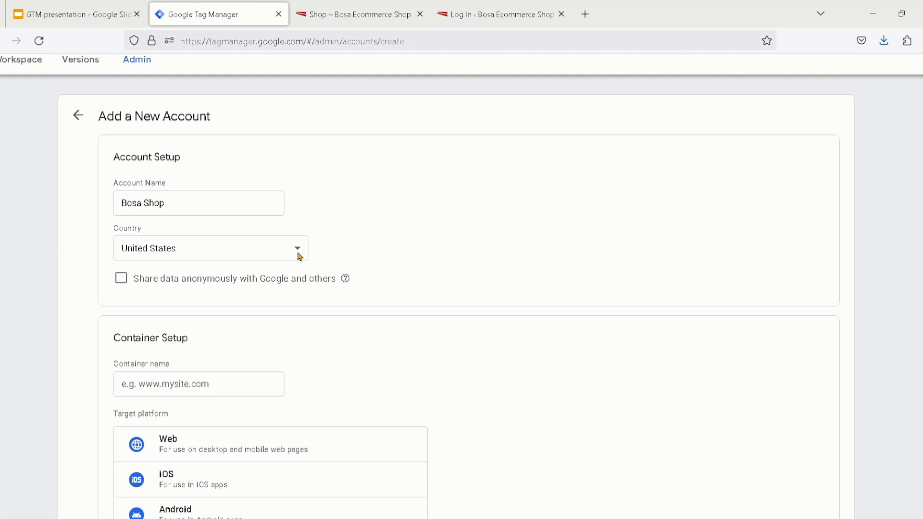
scroll(298, 253, "down", 1)
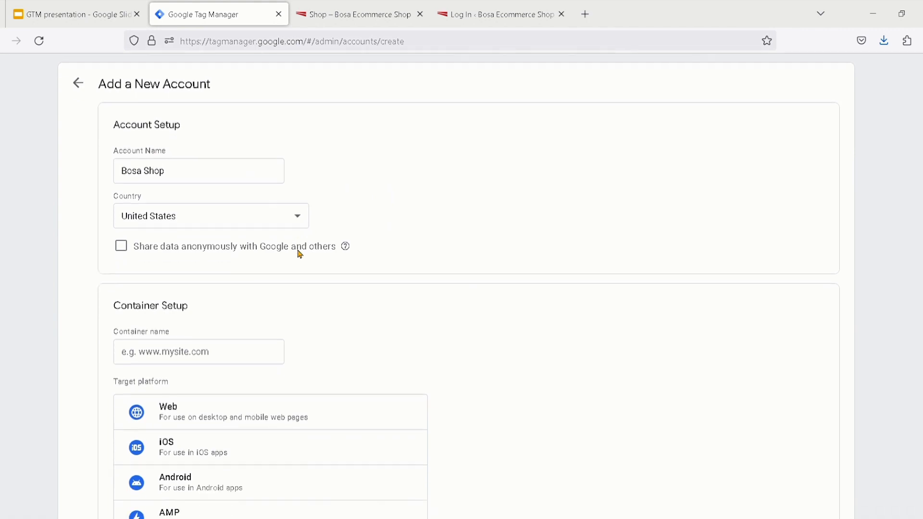
left_click(300, 221)
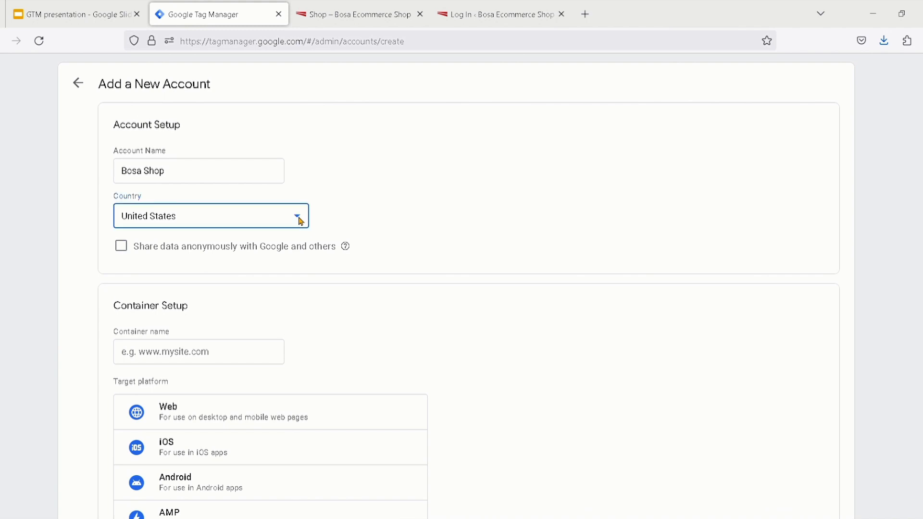
left_click(178, 279)
scroll(160, 265, "down", 1)
scroll(163, 269, "down", 5)
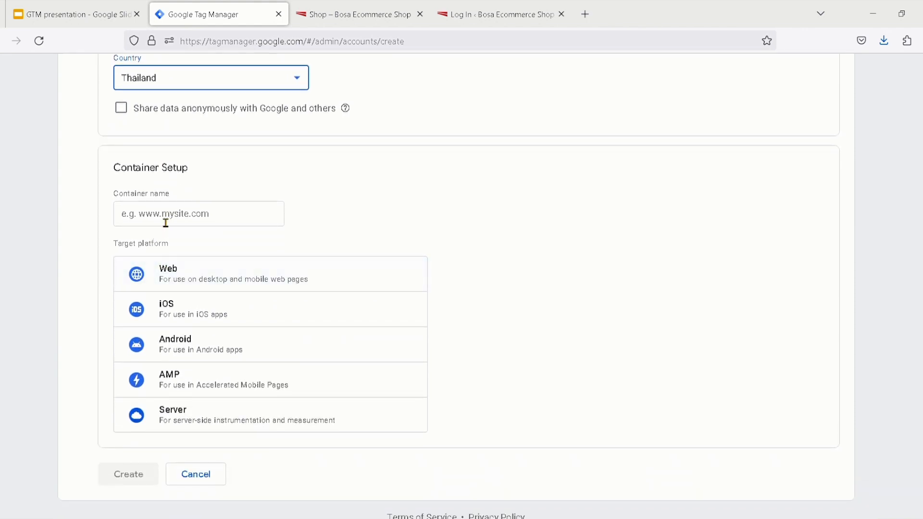
left_click(129, 192)
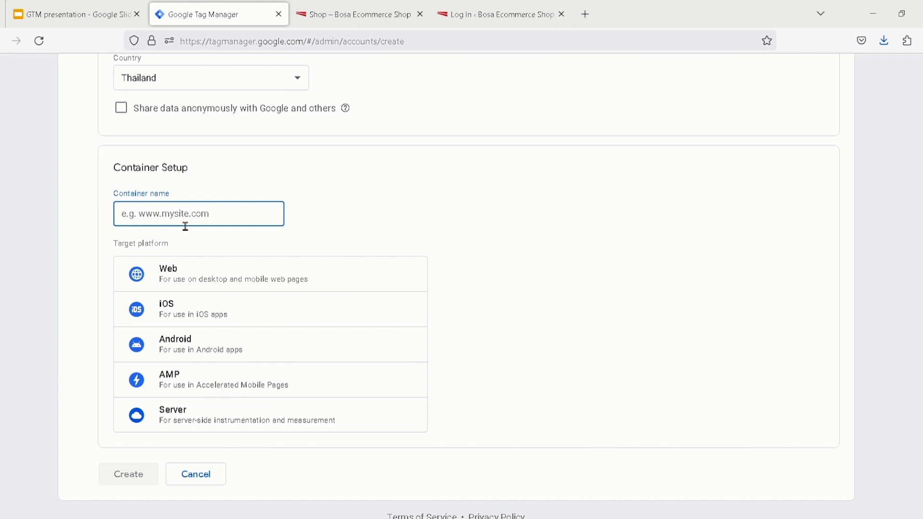
left_click(353, 14)
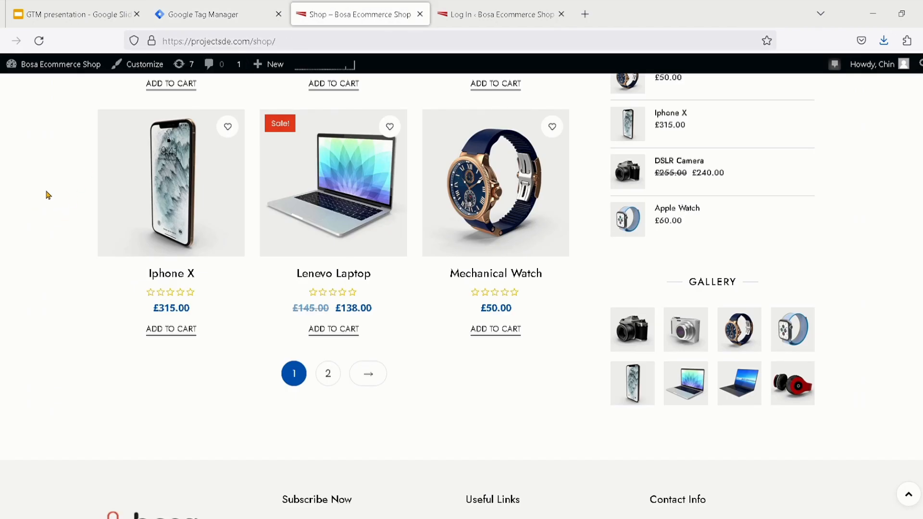
left_click(223, 19)
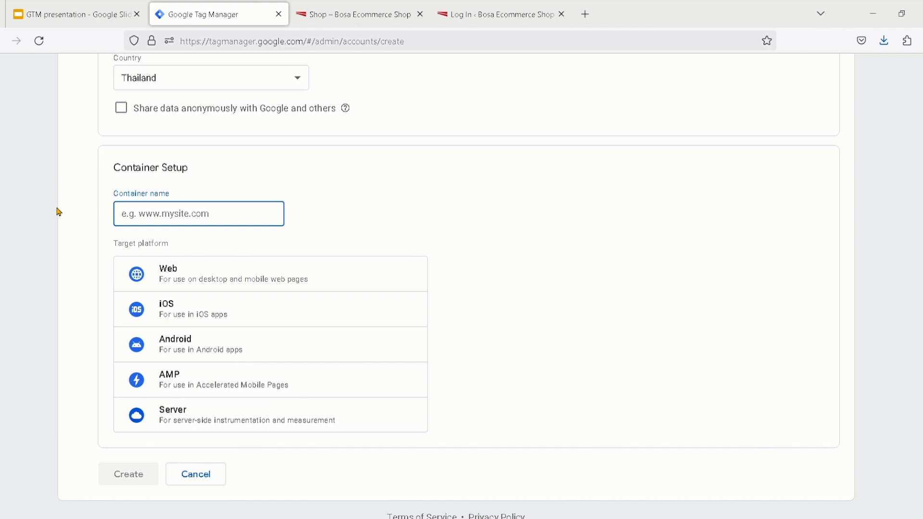
type("www.")
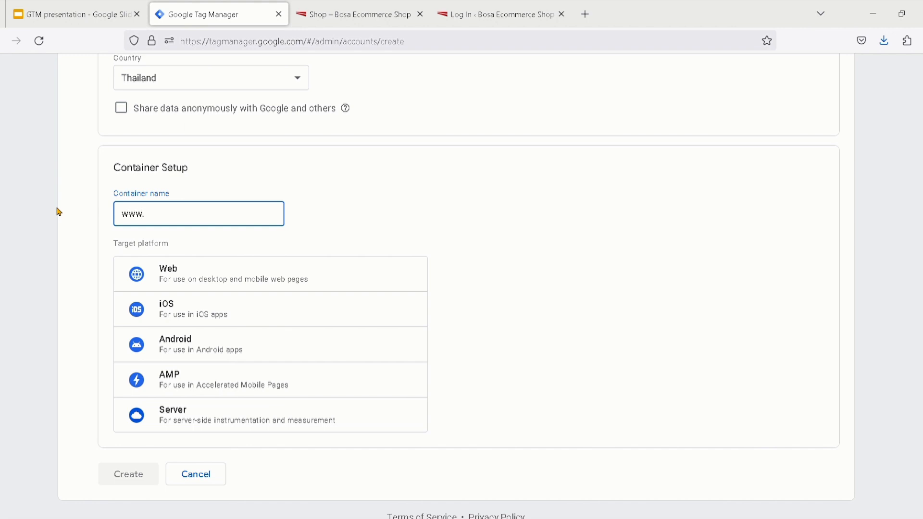
type("bosashop.com")
left_click_drag(236, 219, 120, 212)
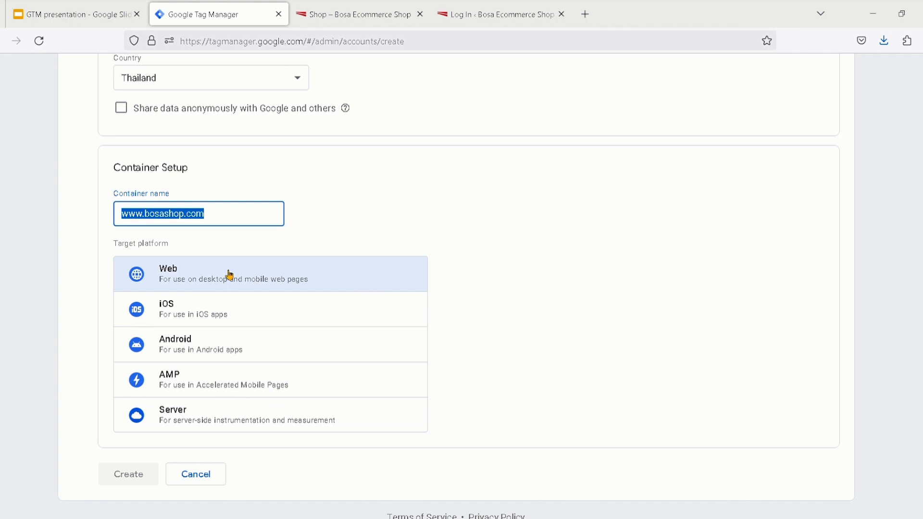
left_click(328, 279)
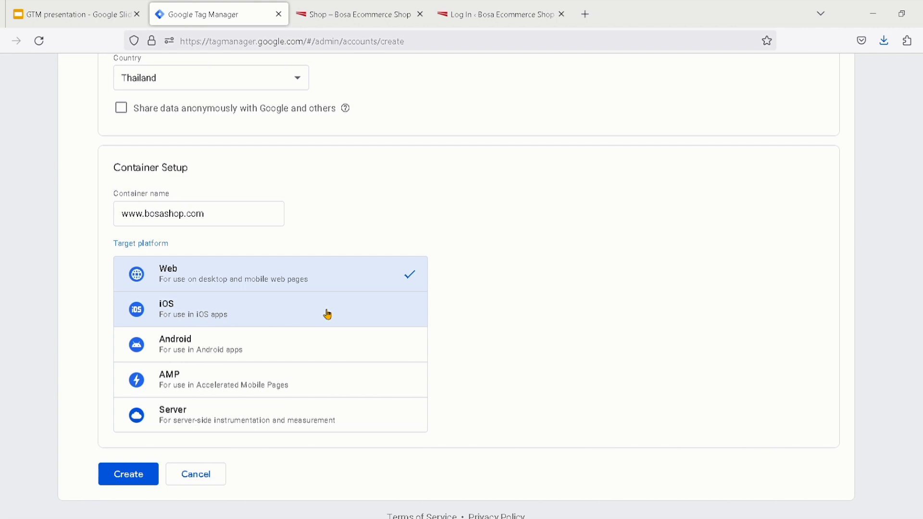
Compare the account and container settings with the setup slide in the GTM presentation, and return to Tag Manager
left_click(40, 20)
scroll(52, 446, "down", 3)
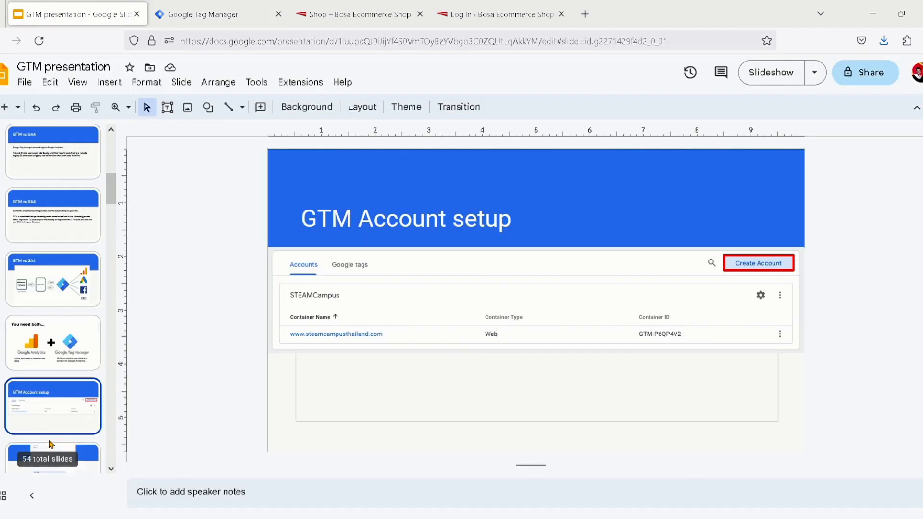
left_click(95, 436)
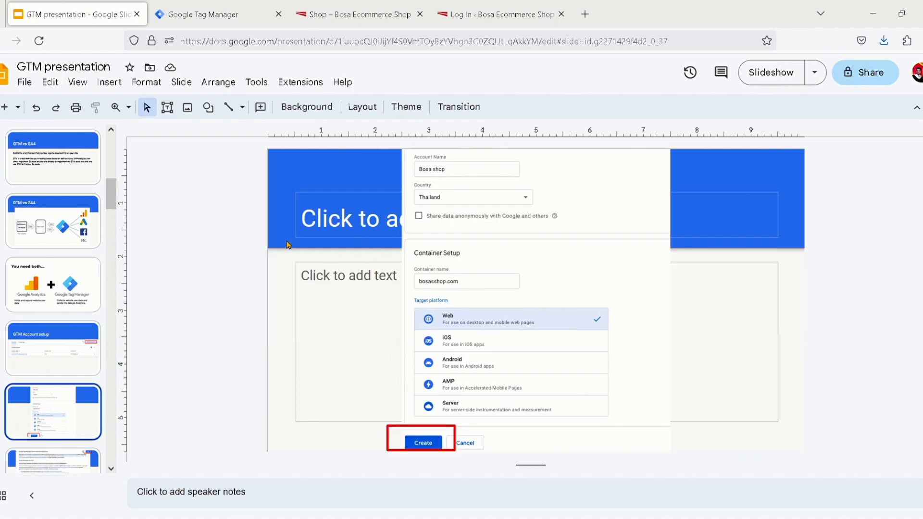
left_click(241, 17)
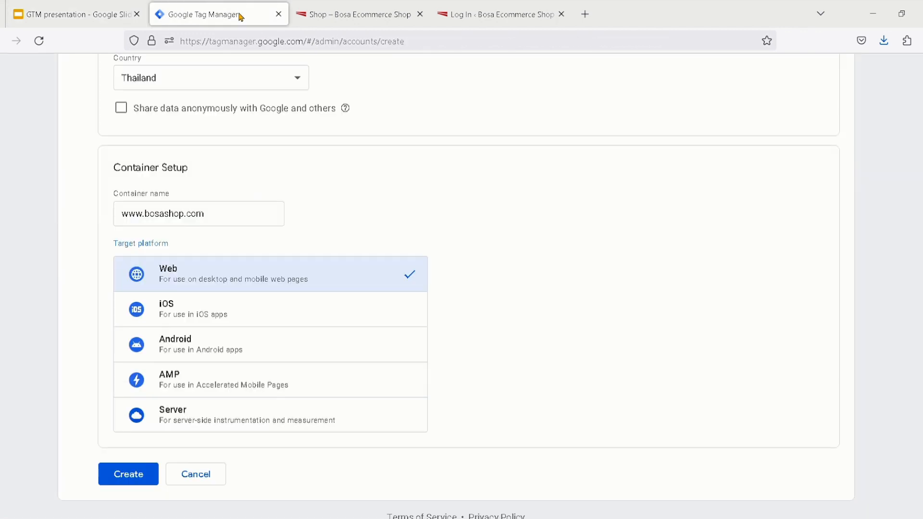
Create the account and agree to the Terms of Service, including the GDPR Data Processing Terms, checking the presentation's agreement slide
left_click(152, 485)
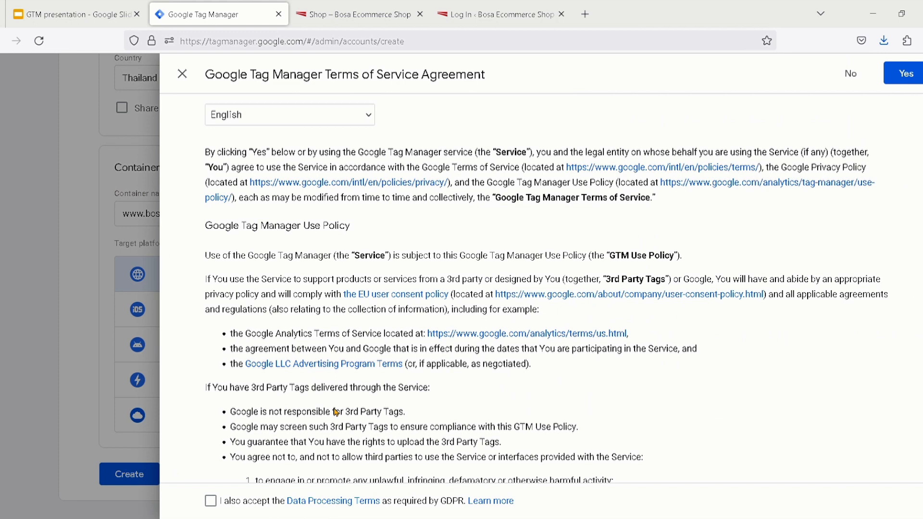
left_click(215, 503)
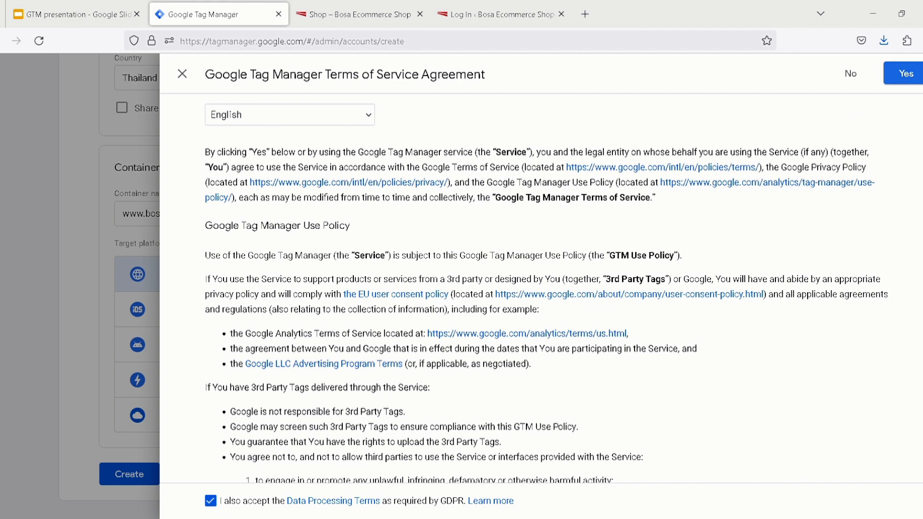
left_click(102, 12)
scroll(72, 432, "down", 1)
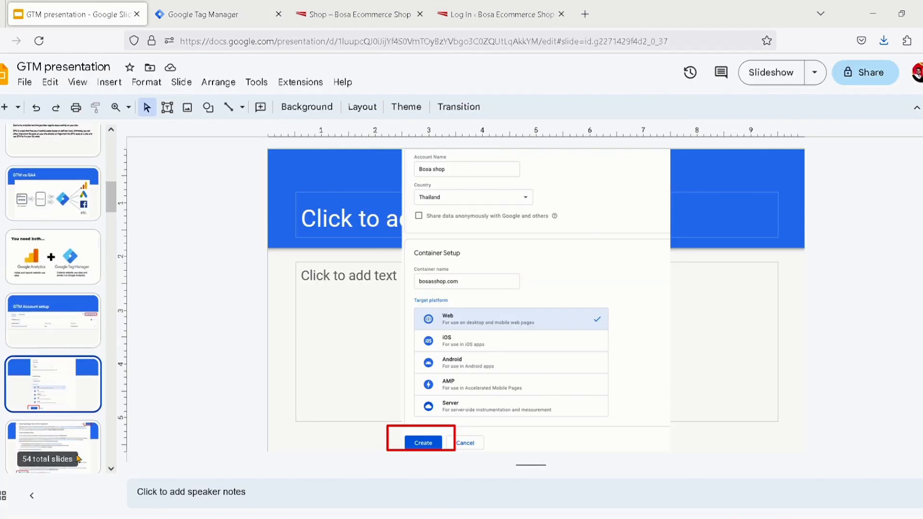
left_click(75, 429)
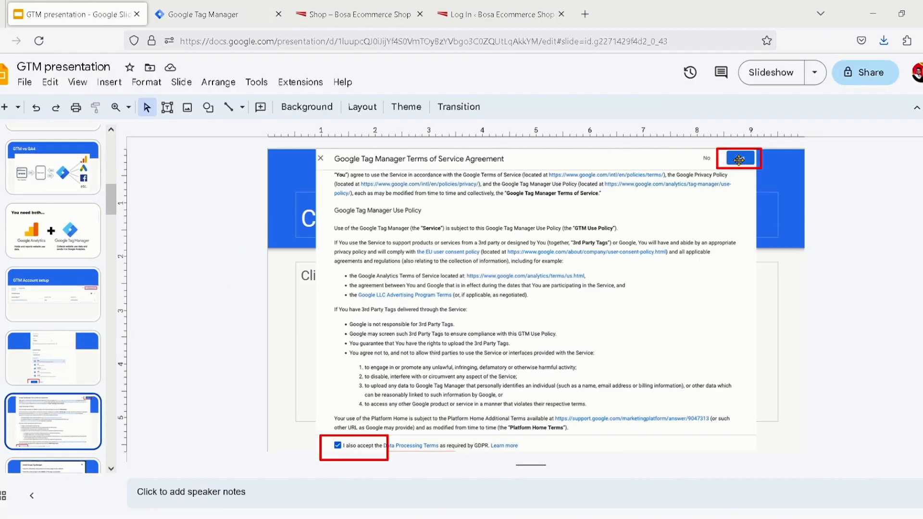
left_click(215, 6)
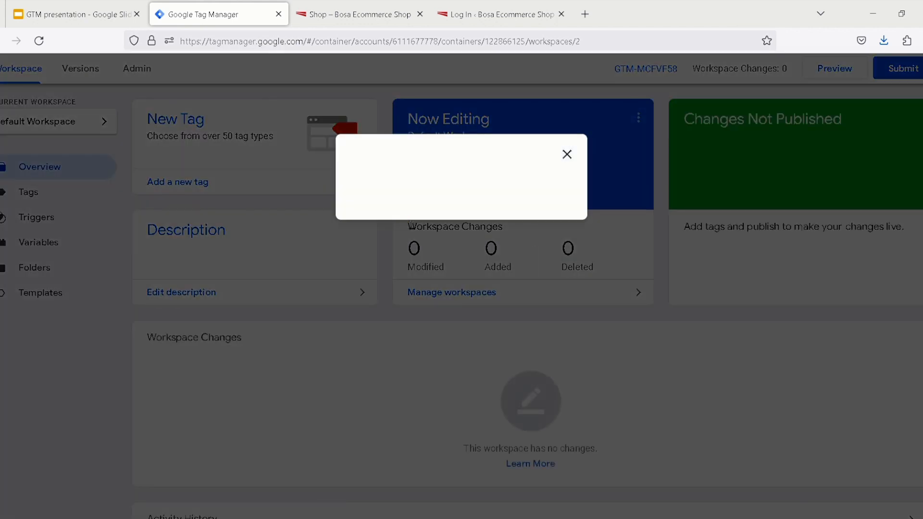
Examine the Google Tag Manager installation code by highlighting the head snippet and the body snippet
left_click_drag(465, 287, 269, 221)
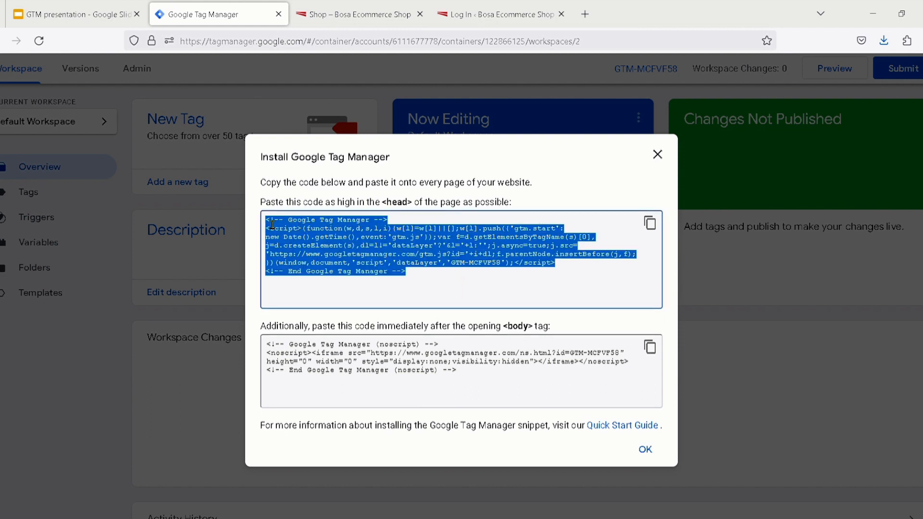
left_click_drag(483, 385, 277, 332)
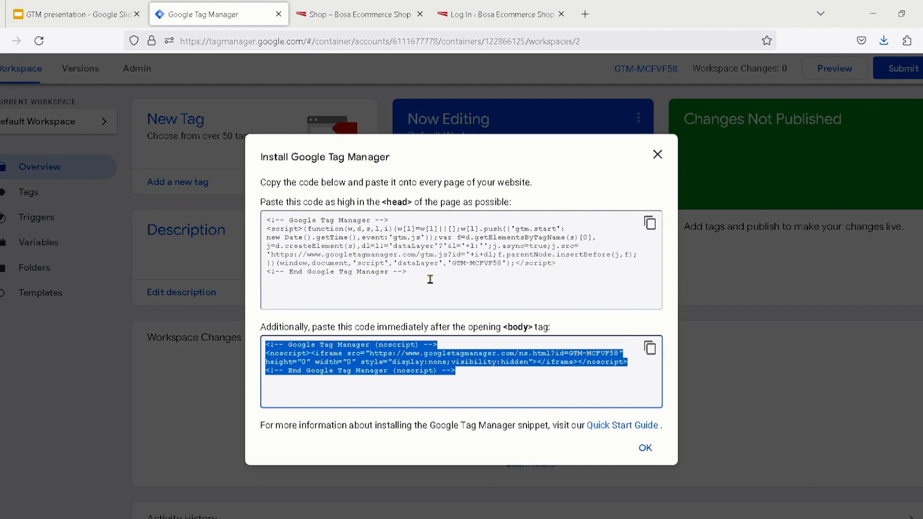
left_click_drag(430, 279, 269, 220)
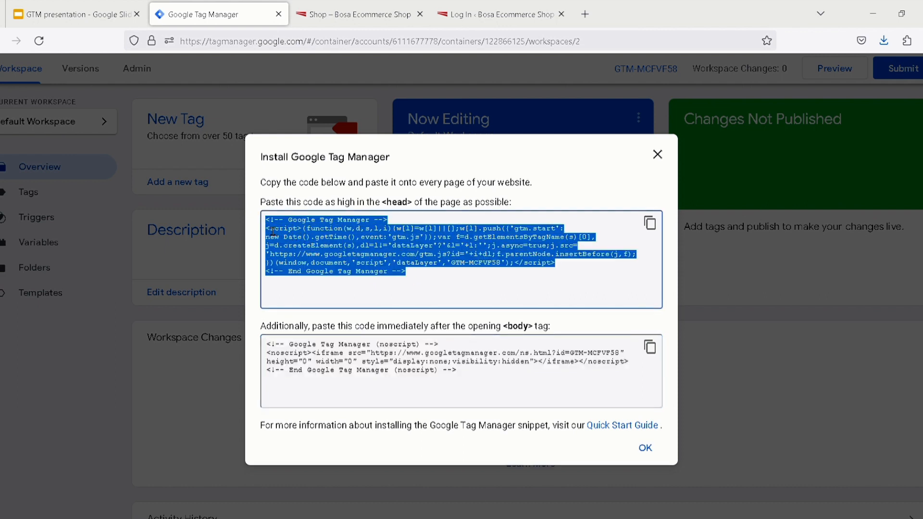
Review which snippet goes in the page head and which follows the opening body tag, highlighting each code block
left_click_drag(484, 384, 277, 350)
left_click_drag(431, 280, 267, 221)
left_click(505, 184)
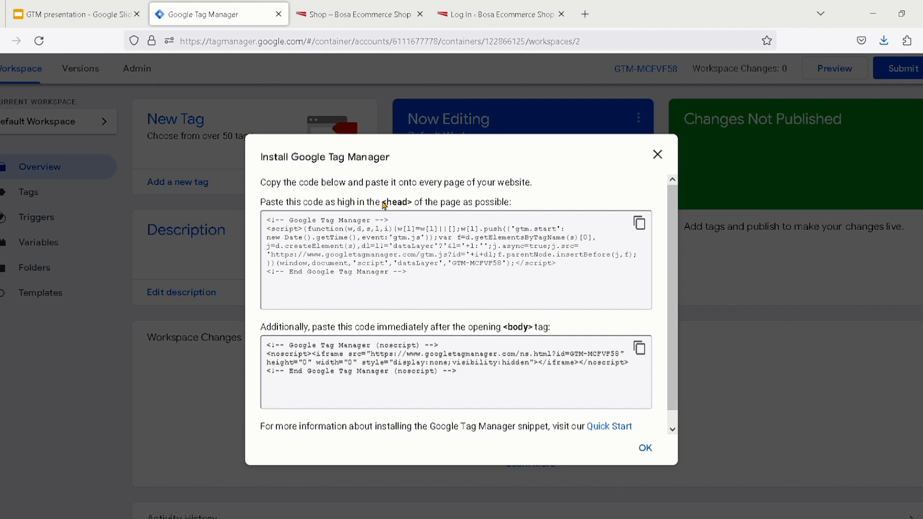
left_click_drag(423, 273, 270, 230)
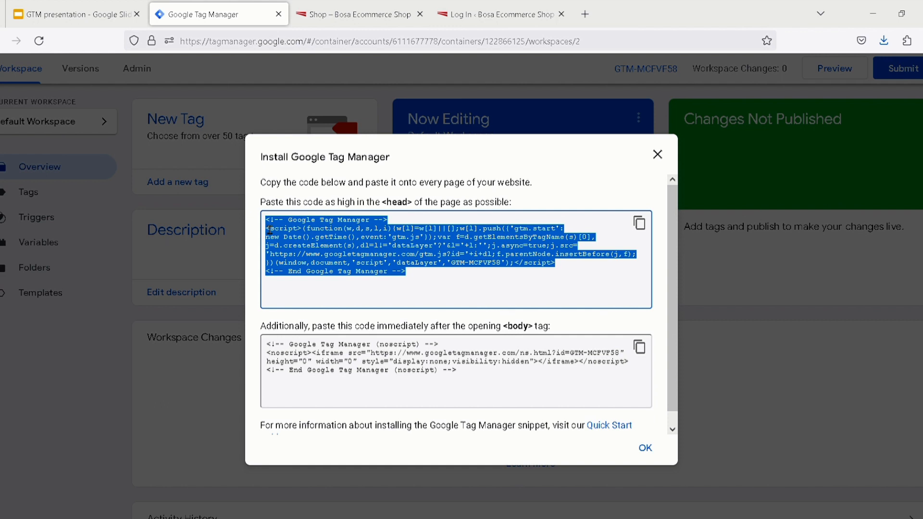
left_click(401, 206)
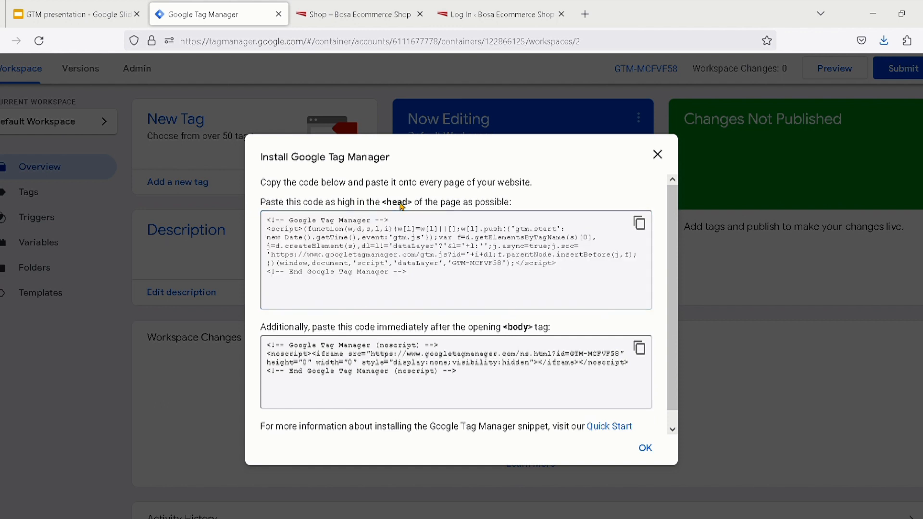
left_click_drag(485, 379, 244, 346)
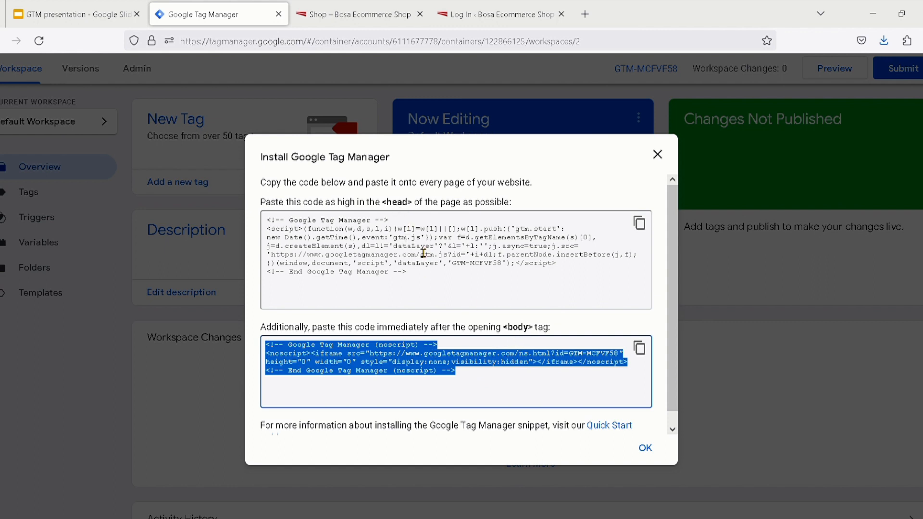
left_click(440, 282)
left_click(288, 220, "shift")
left_click(266, 220, "shift")
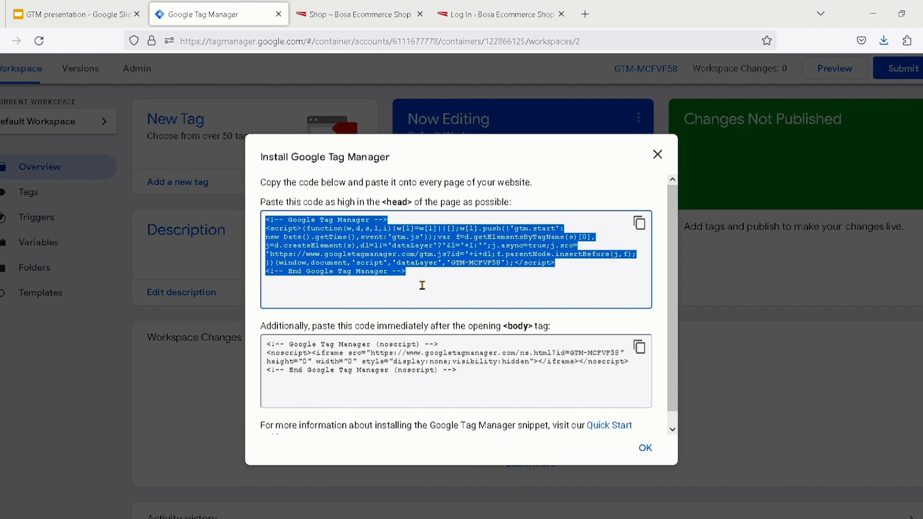
left_click(637, 232)
Switch to the GTM presentation and review the Install Google Tag Manager slide and the Header Footer plugin slide
left_click(72, 14)
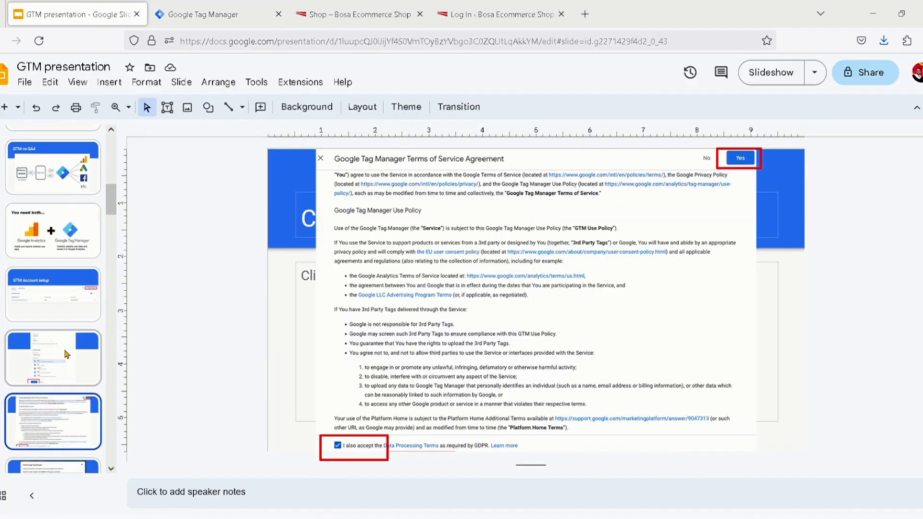
scroll(68, 400, "down", 2)
left_click(68, 400)
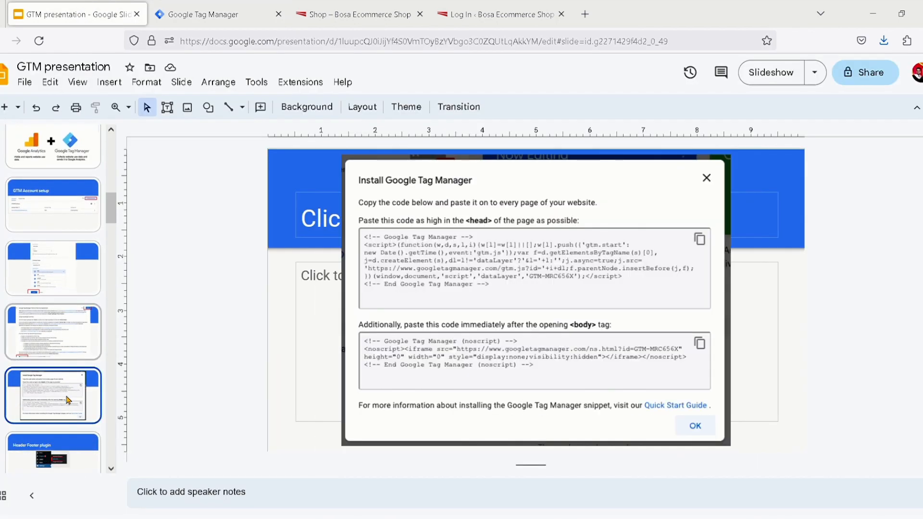
scroll(68, 400, "down", 1)
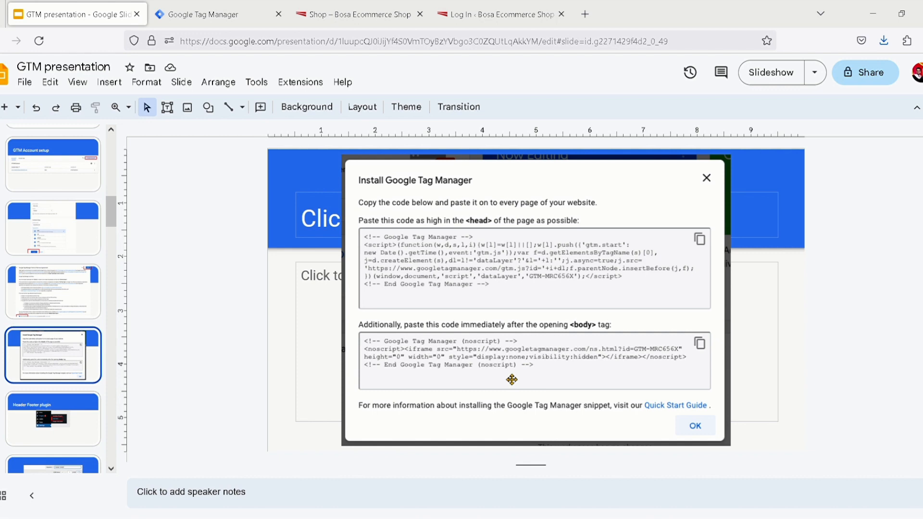
left_click(70, 443)
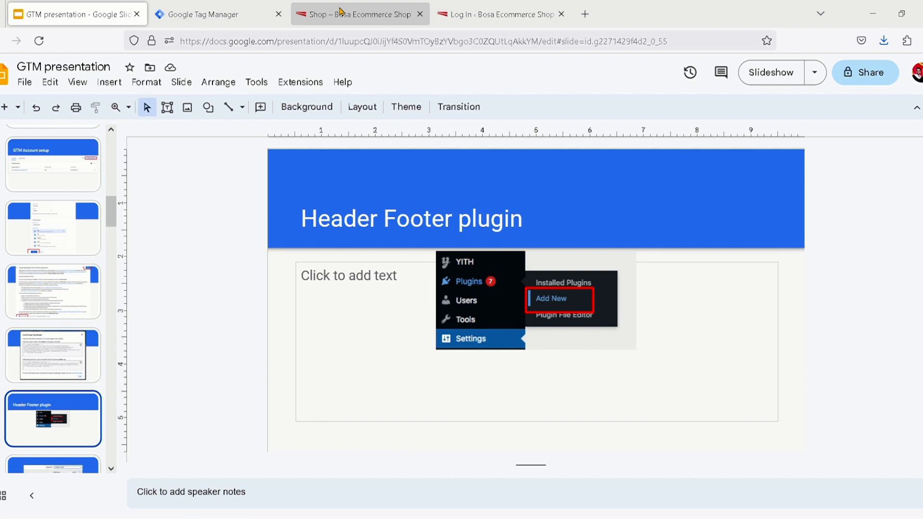
Log in to the shop's WordPress admin with the prefilled credentials, and check the Header Footer plugin slide before returning to the dashboard
left_click(474, 19)
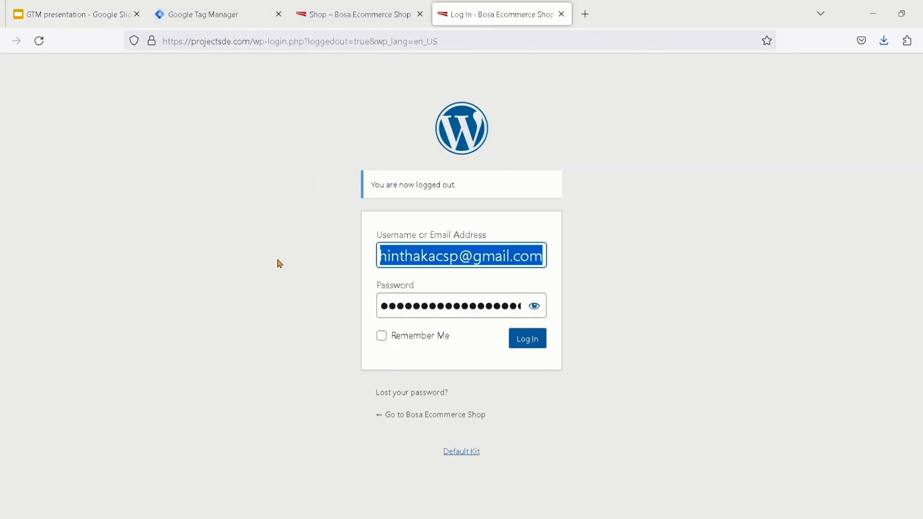
left_click(527, 341)
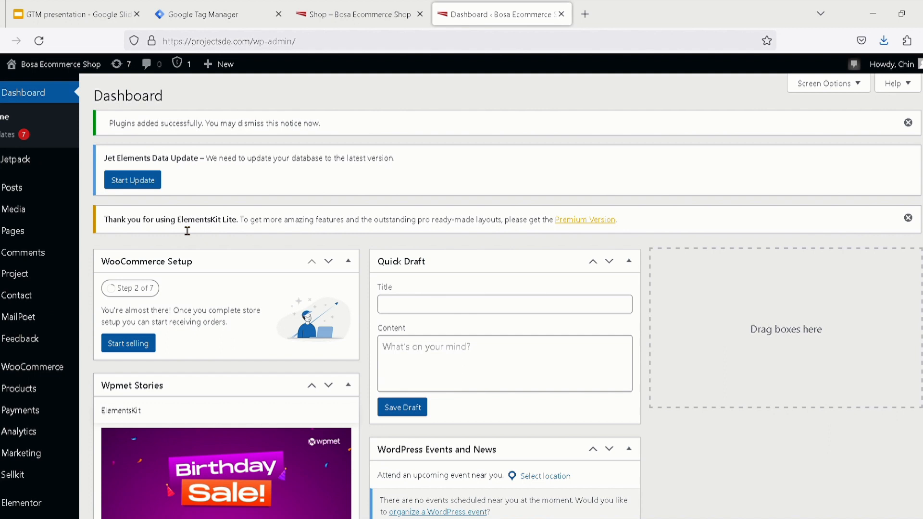
left_click(74, 14)
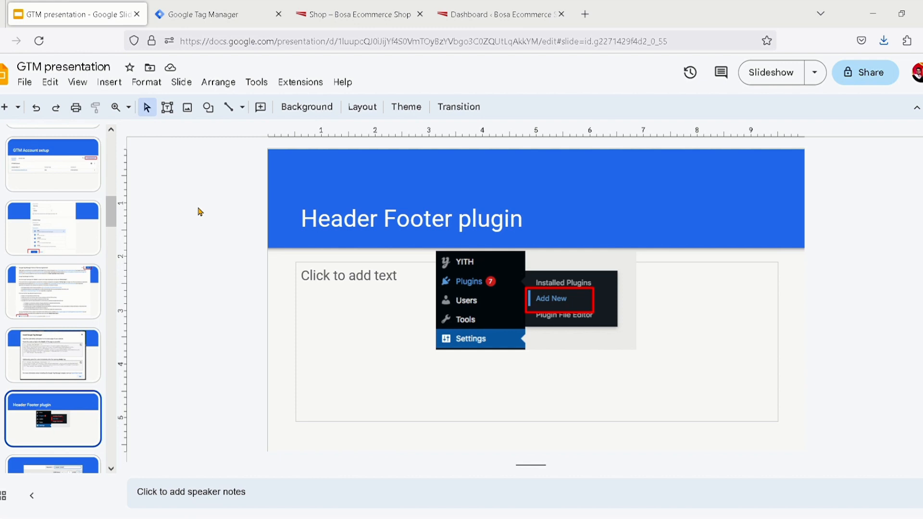
left_click(490, 14)
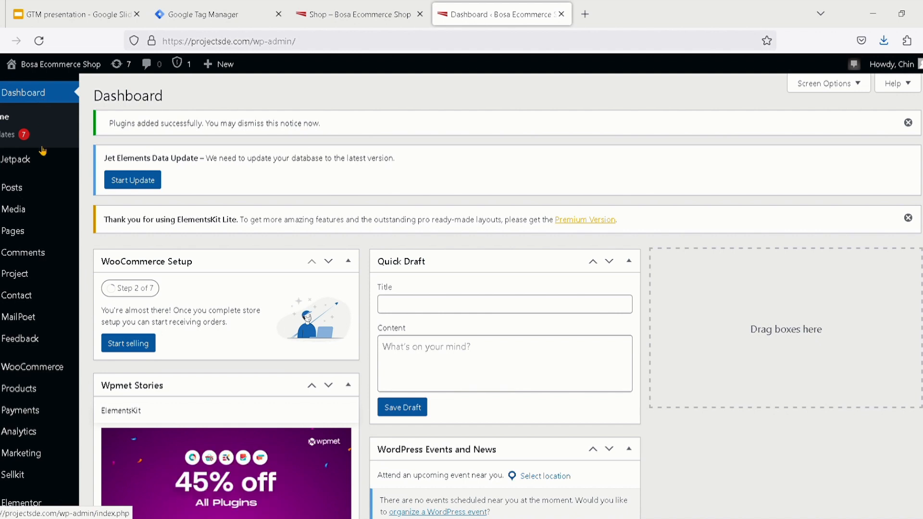
Open the WordPress page for adding new plugins
scroll(42, 202, "down", 2)
scroll(41, 202, "down", 5)
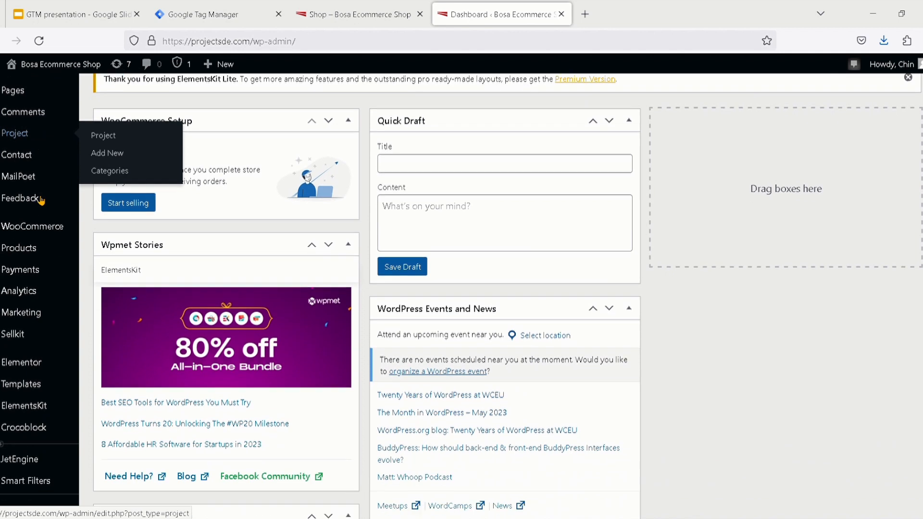
mouse_move(41, 201)
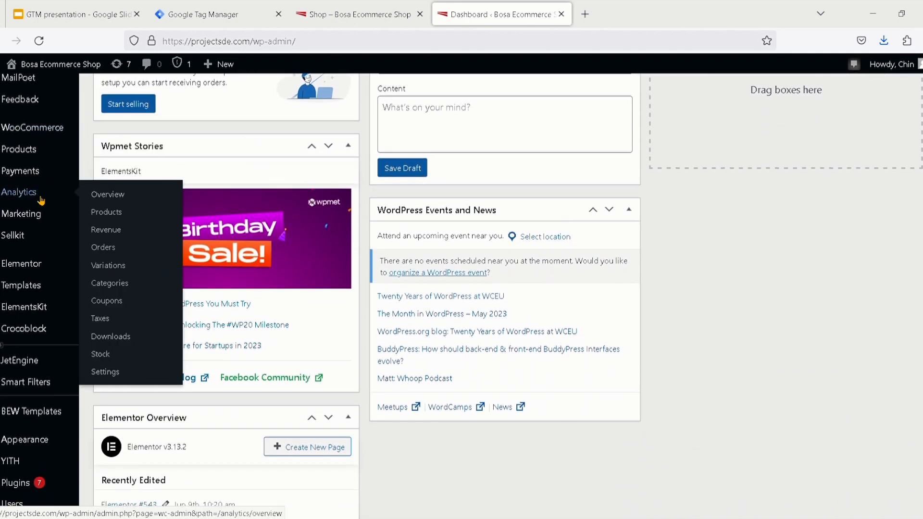
scroll(41, 201, "down", 7)
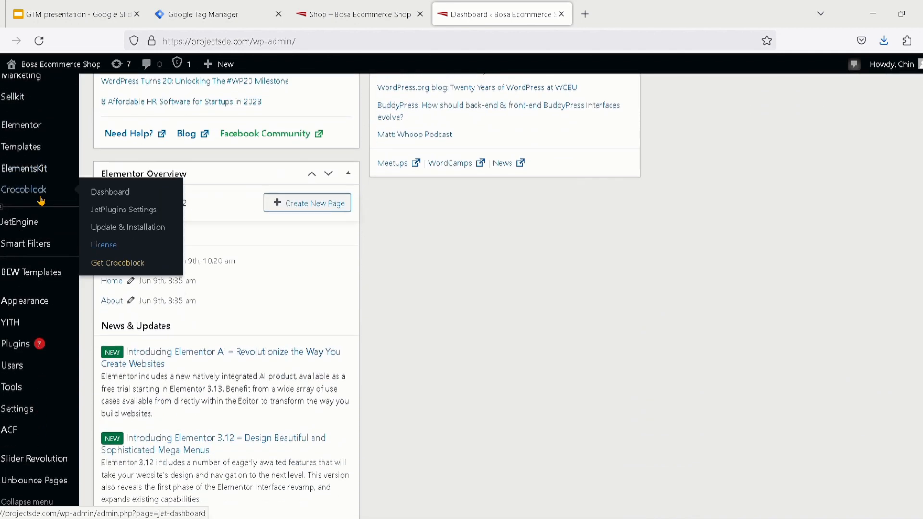
mouse_move(26, 348)
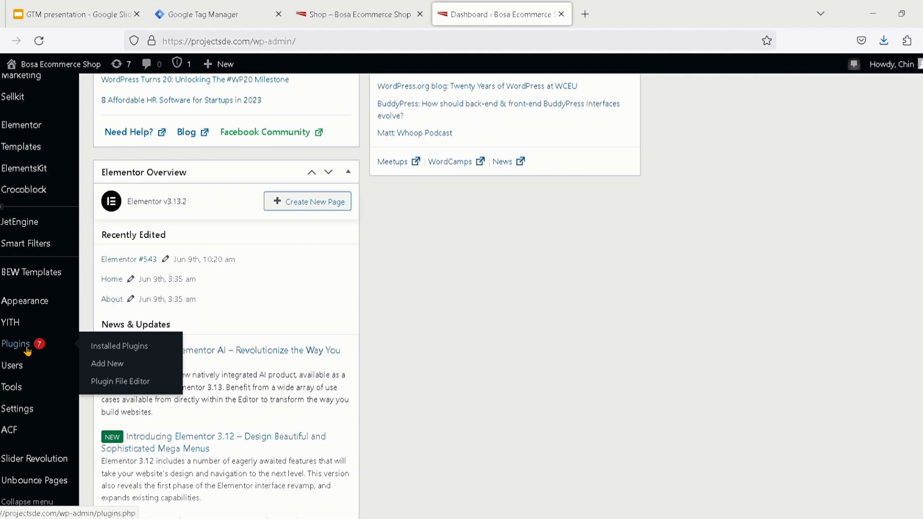
scroll(27, 351, "down", 1)
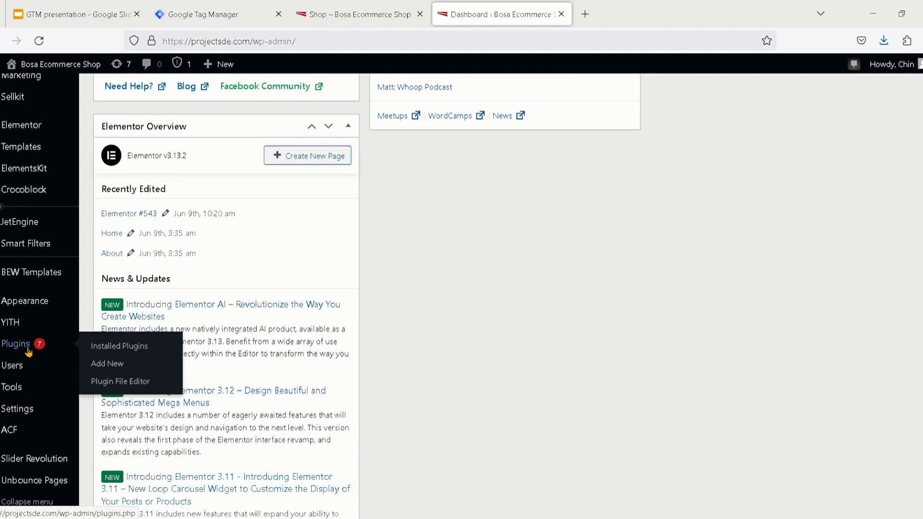
left_click(127, 366)
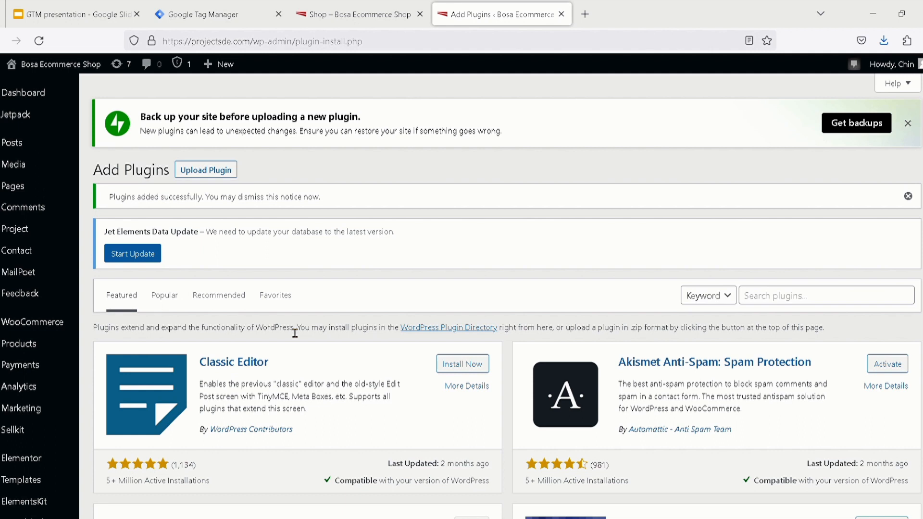
Check the plugin name on the Header Footer plugin slide and search the WordPress plugins for "header footer"
scroll(294, 333, "down", 3)
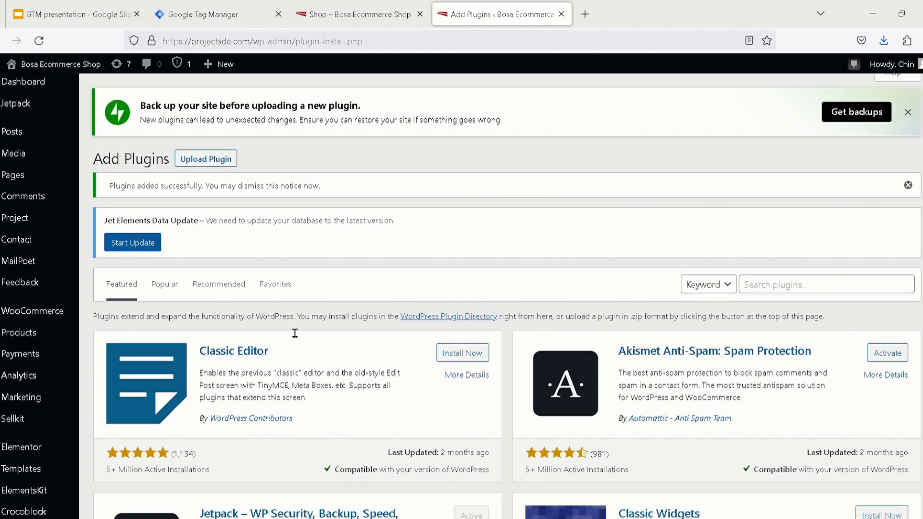
scroll(294, 333, "up", 2)
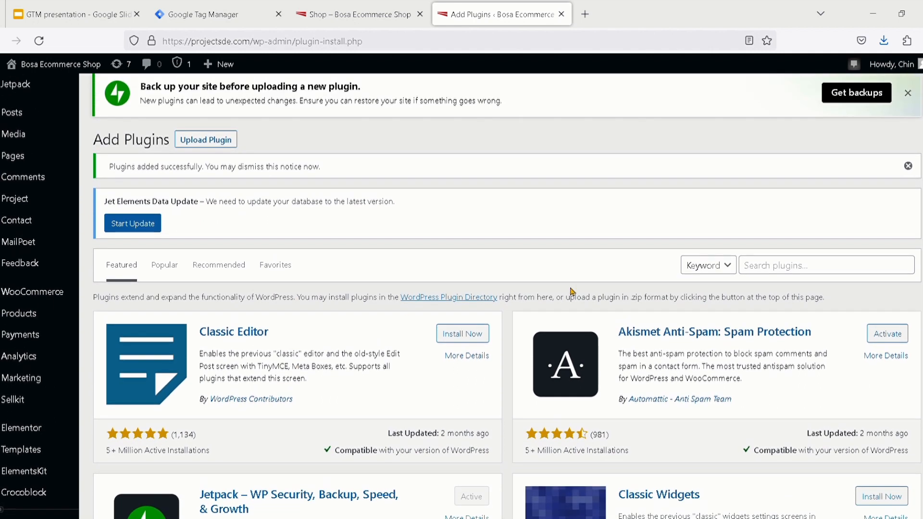
left_click(767, 267)
left_click(39, 11)
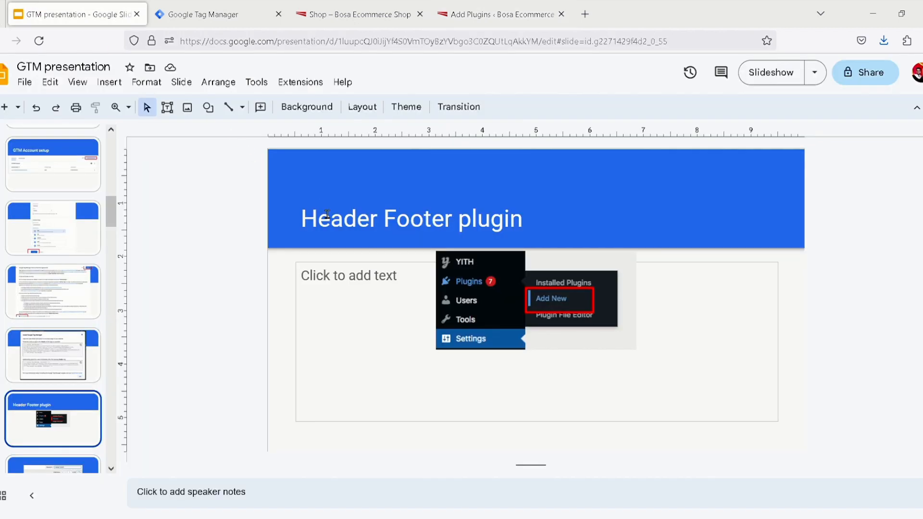
left_click(341, 229)
double_click(341, 228)
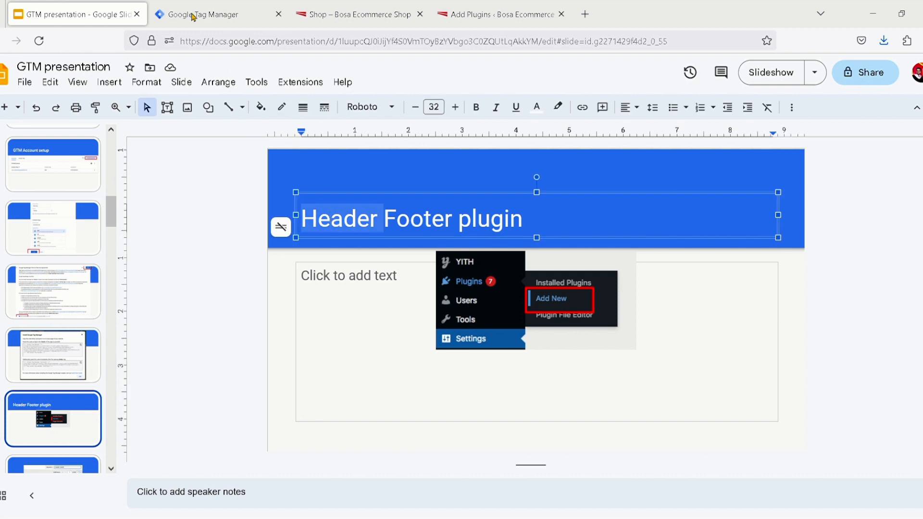
left_click(469, 13)
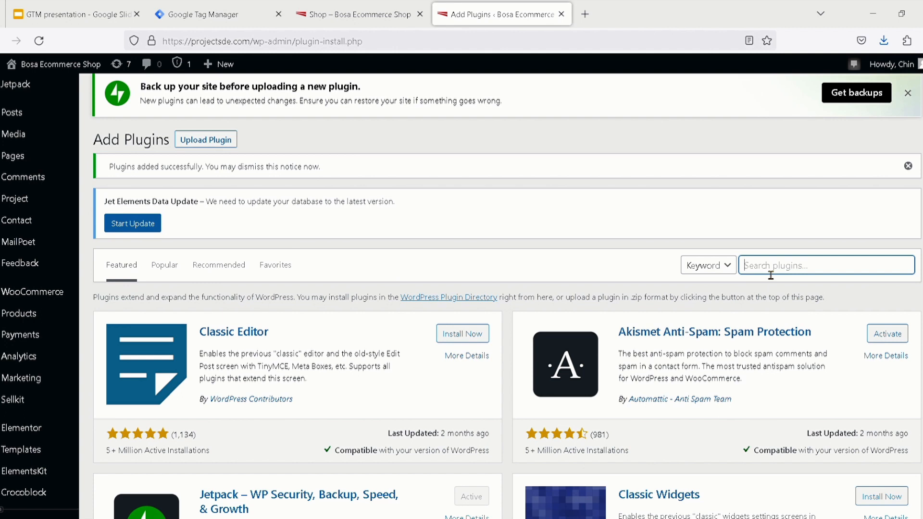
type("header footer")
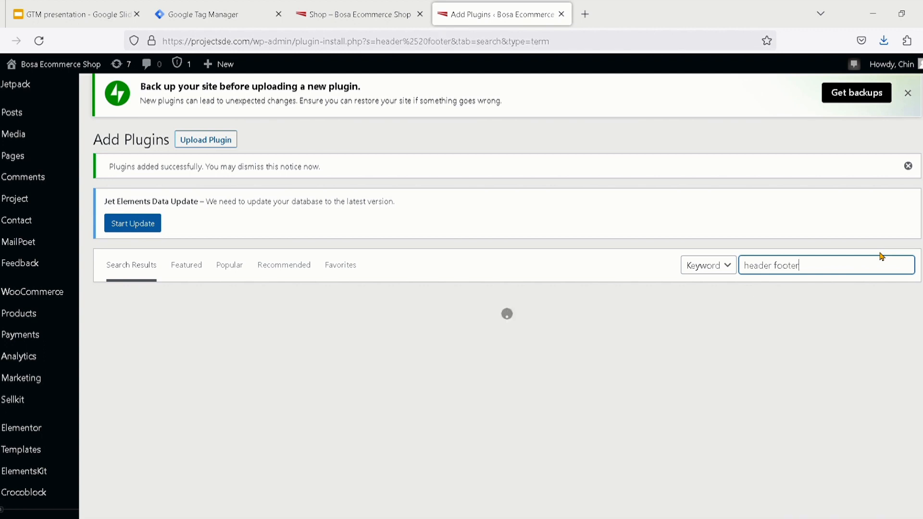
Install the Header Footer Code Manager plugin by 99robots and activate it, checking the presentation's installation and activation slides in between
scroll(695, 377, "down", 3)
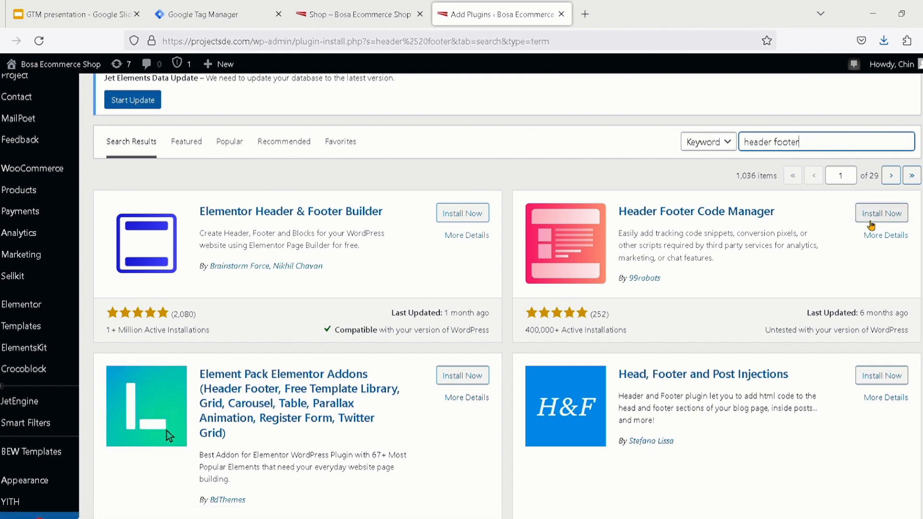
left_click(875, 222)
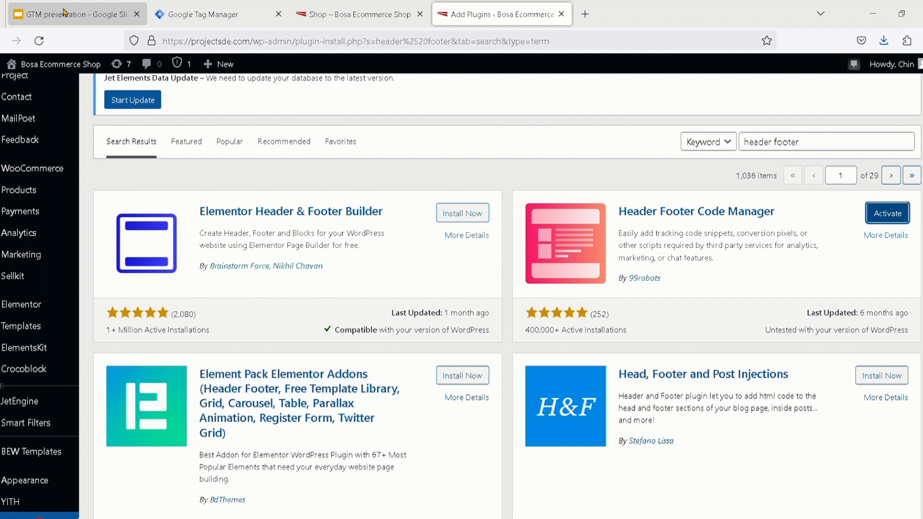
left_click(64, 12)
scroll(73, 298, "down", 3)
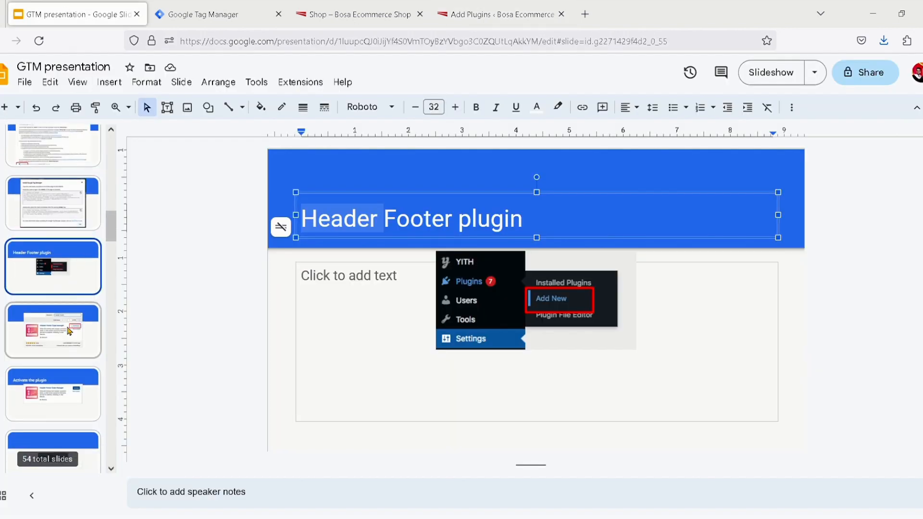
left_click(70, 342)
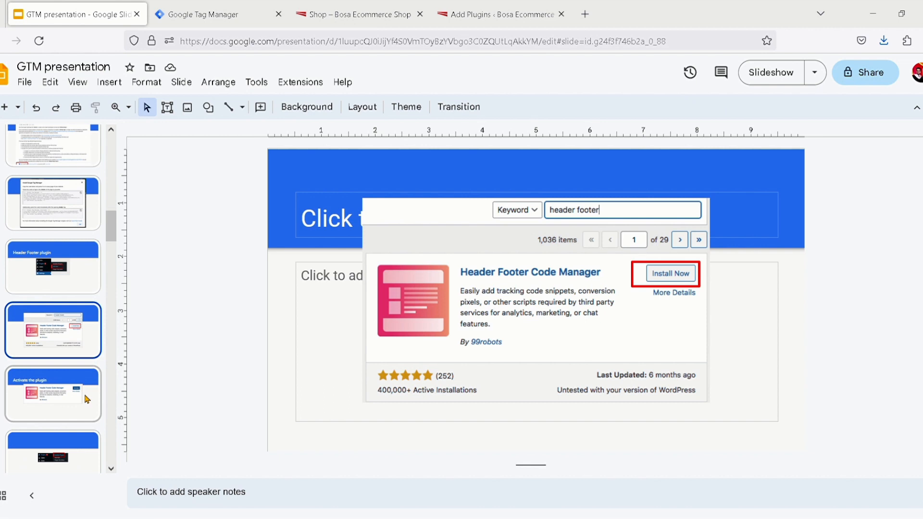
left_click(87, 399)
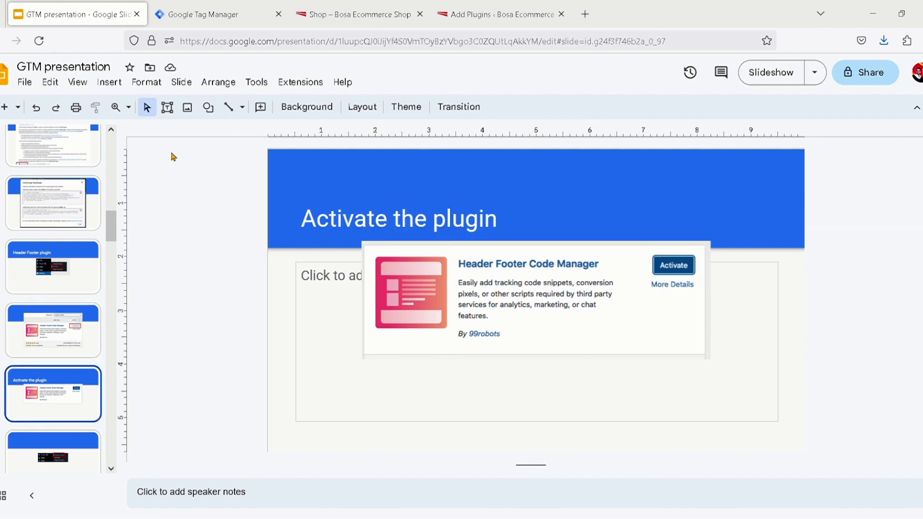
left_click(474, 20)
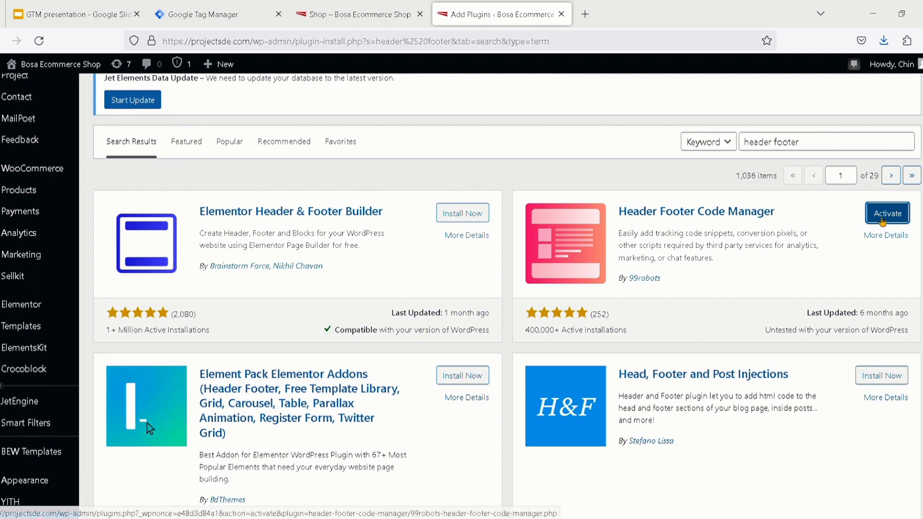
left_click(883, 220)
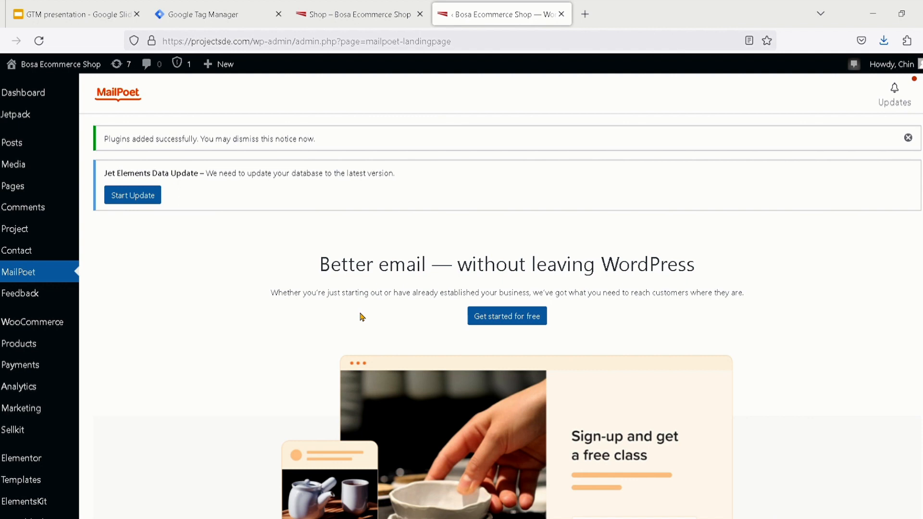
scroll(362, 317, "down", 5)
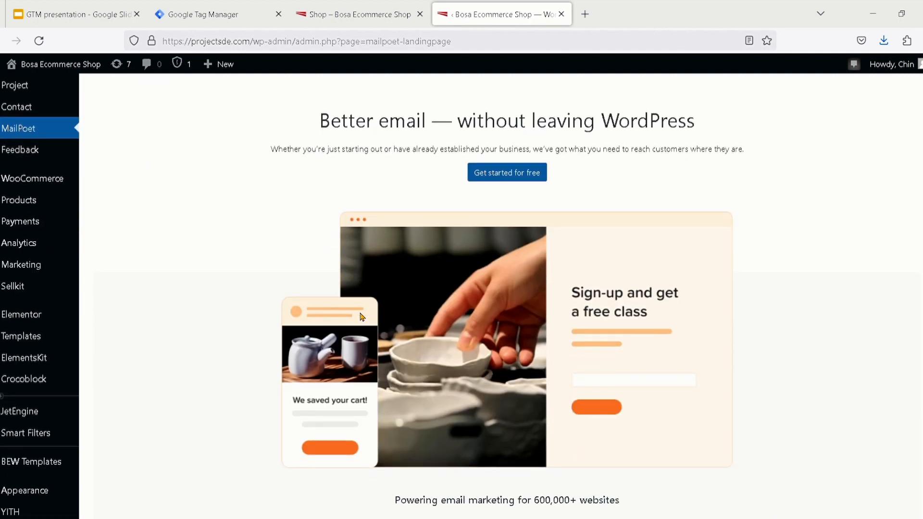
scroll(362, 316, "up", 2)
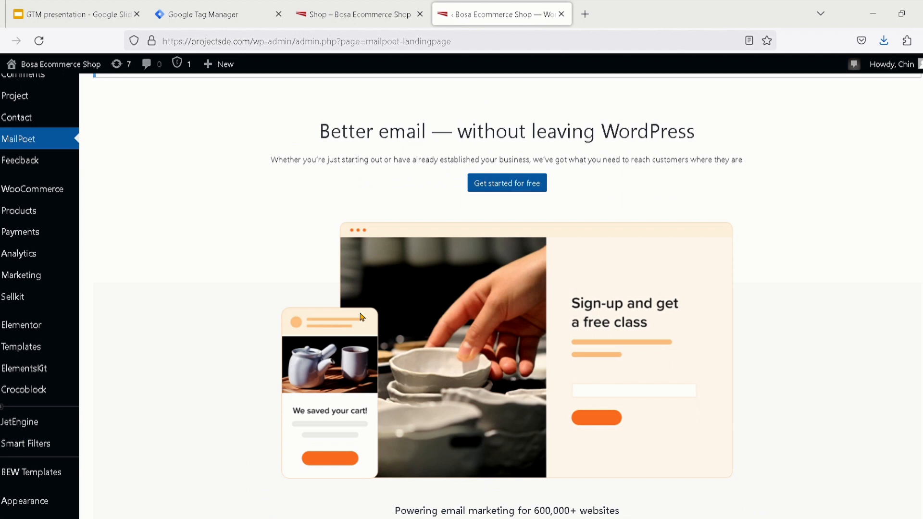
scroll(362, 317, "up", 3)
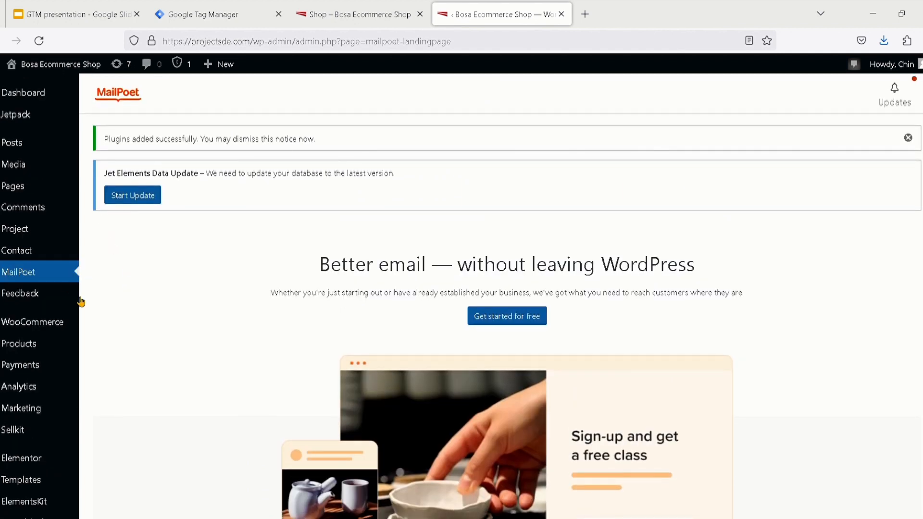
Check the presentation's slide on installed plugins and open the list of installed plugins in the WordPress admin
left_click(69, 15)
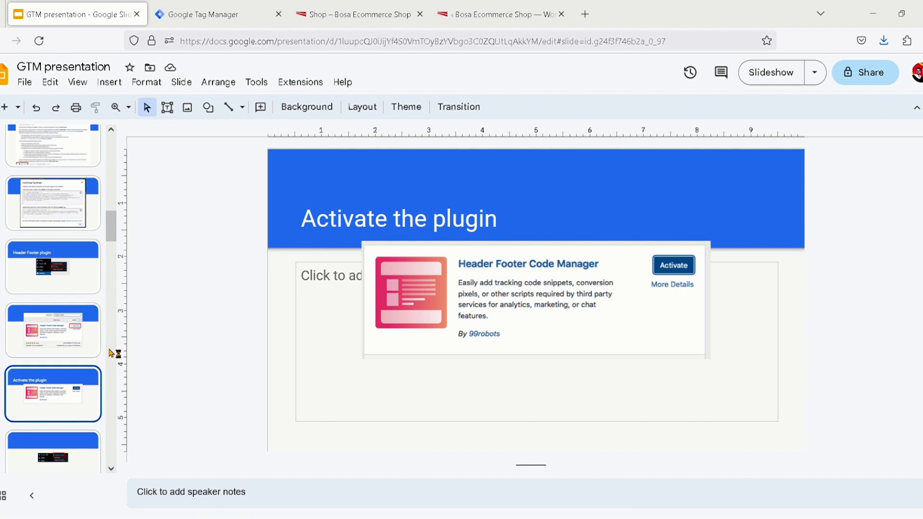
scroll(63, 368, "down", 3)
left_click(80, 342)
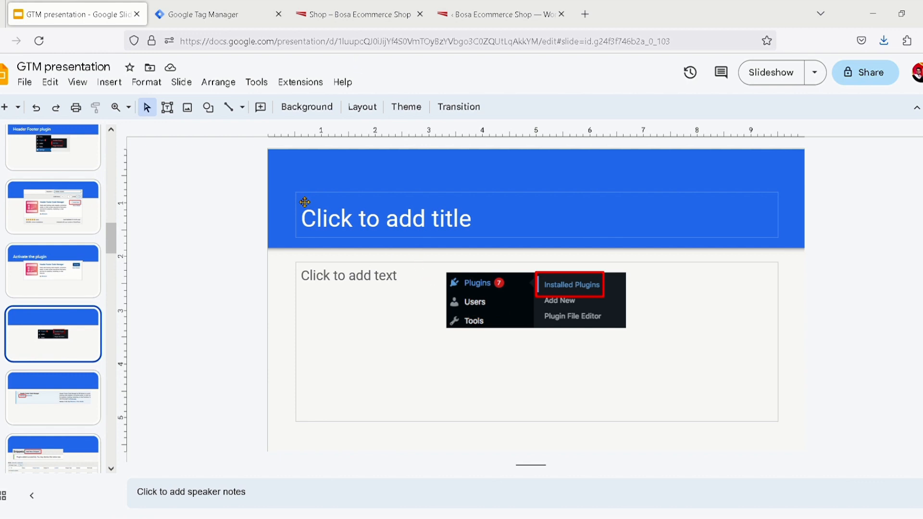
left_click(479, 19)
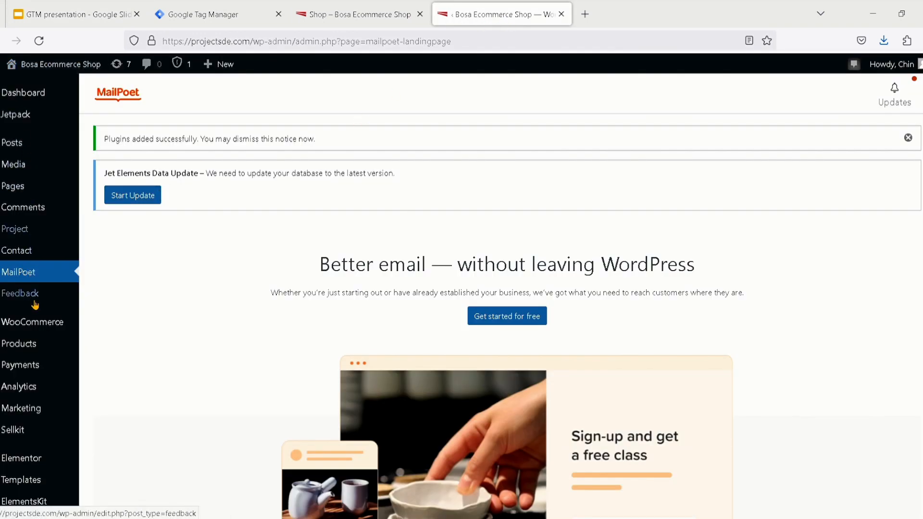
scroll(35, 315, "down", 2)
scroll(36, 316, "down", 3)
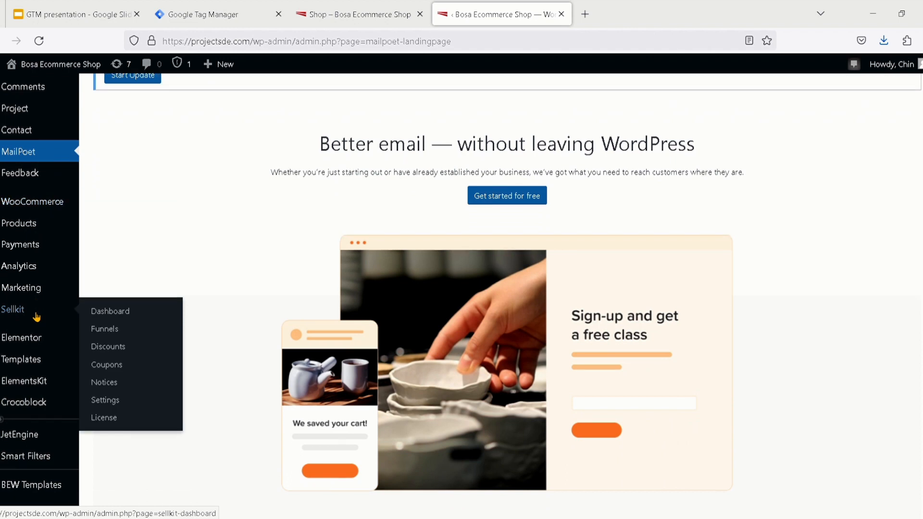
scroll(37, 316, "down", 4)
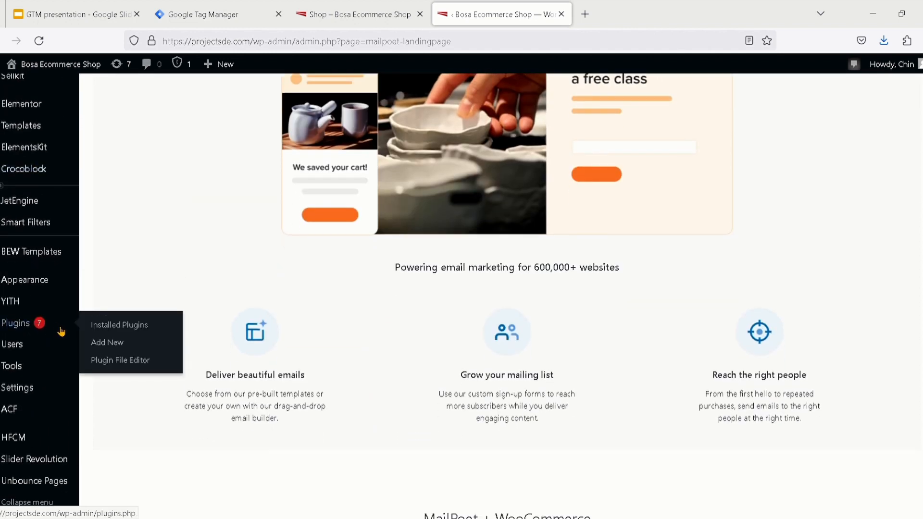
left_click(151, 331)
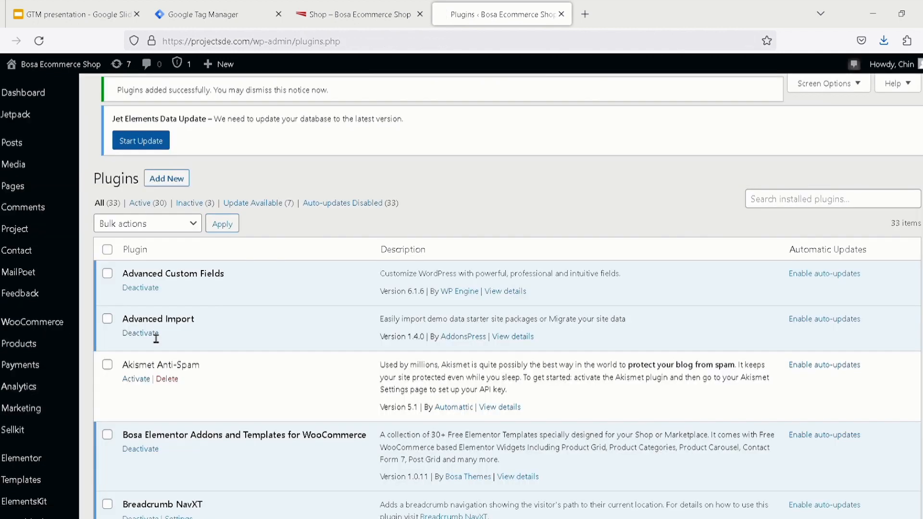
Search the installed plugins for "head" and open the settings of Header Footer Code Manager
scroll(239, 387, "down", 5)
scroll(240, 390, "down", 10)
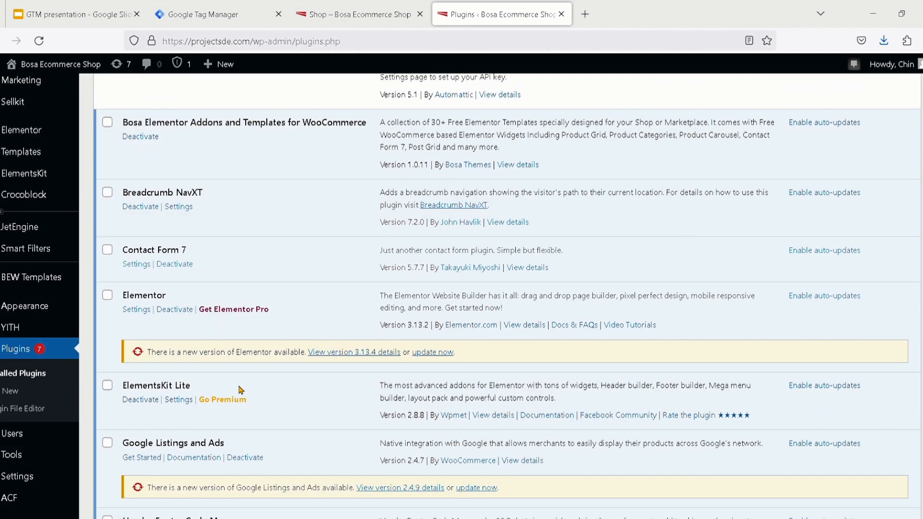
scroll(240, 390, "up", 15)
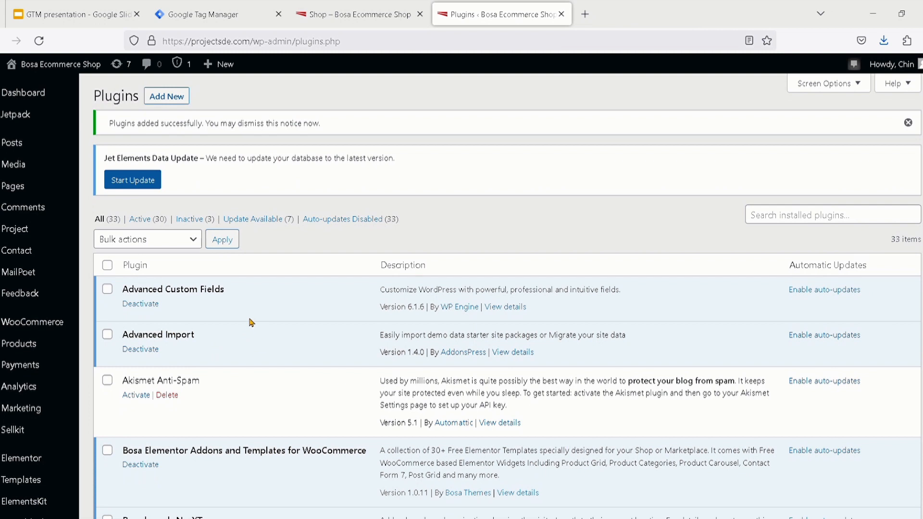
left_click(765, 224)
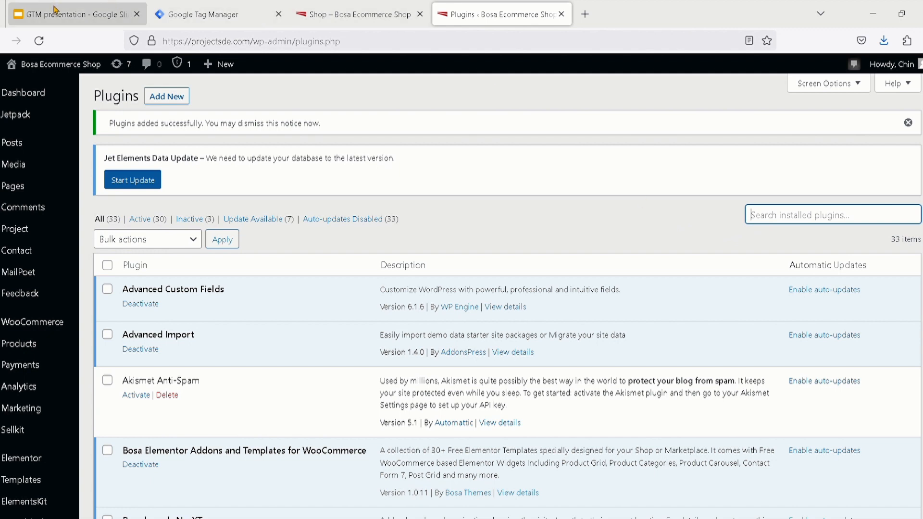
type("head")
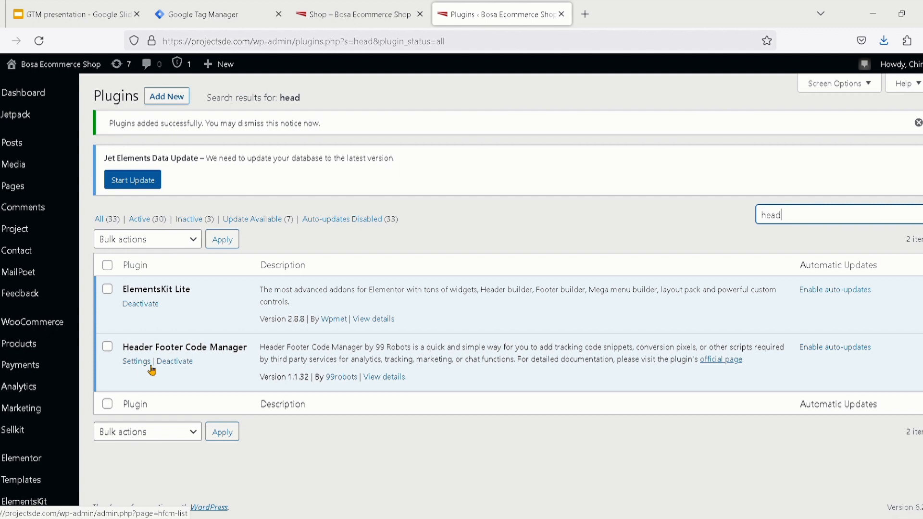
scroll(139, 369, "up", 5)
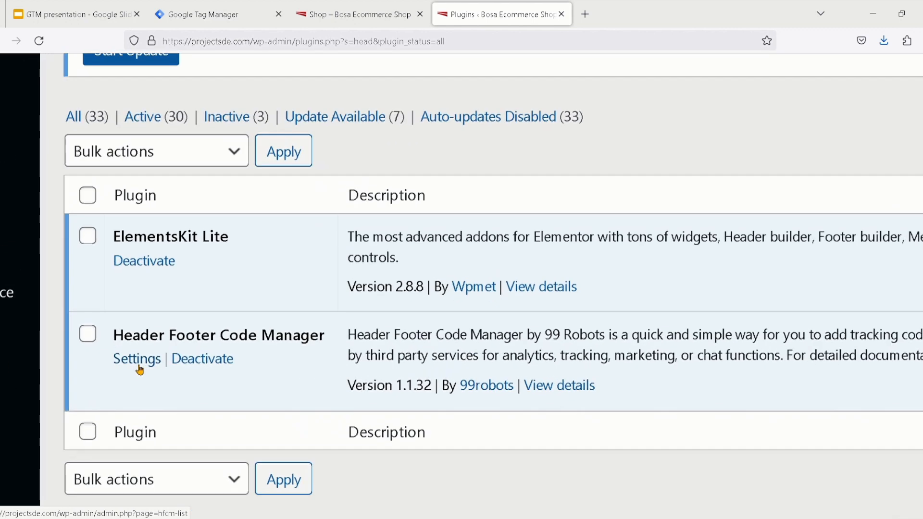
left_click(138, 359)
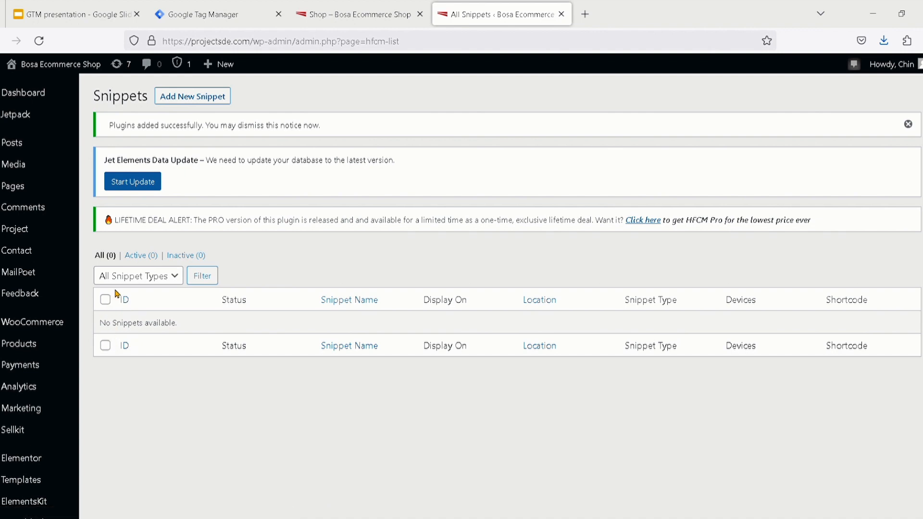
Look at the Google Tag Manager install code, and find the presentation's slide on adding a new snippet
left_click(204, 16)
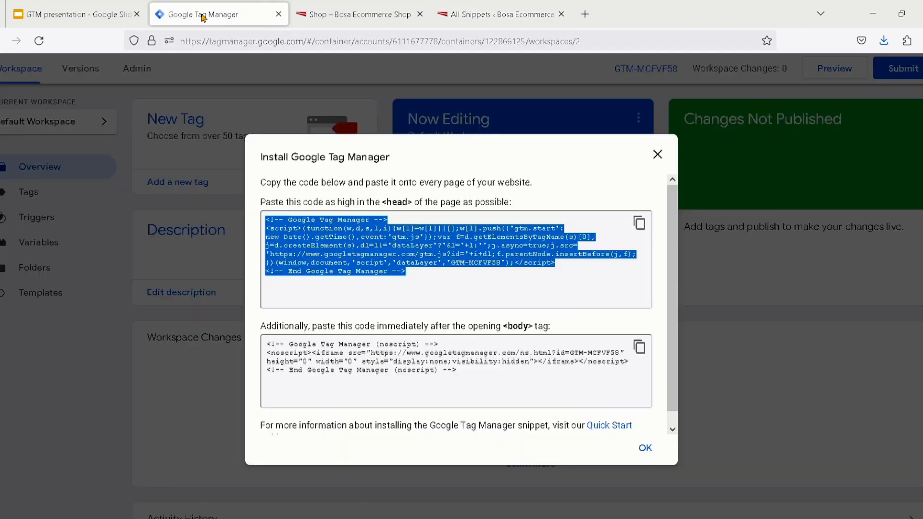
left_click(72, 16)
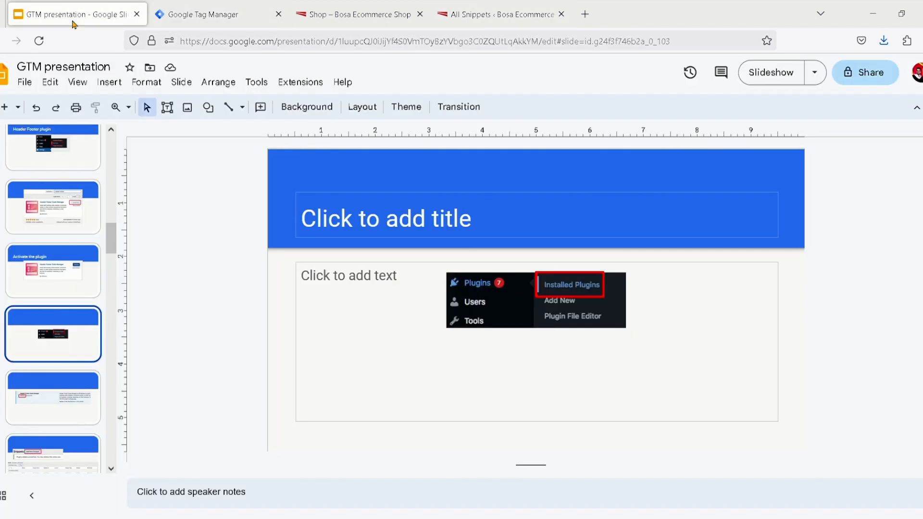
scroll(58, 353, "up", 2)
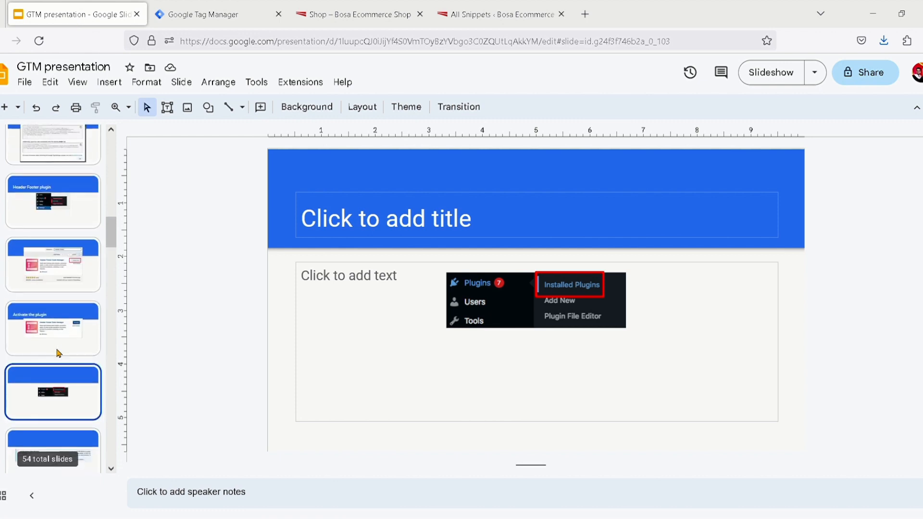
scroll(59, 353, "down", 4)
scroll(59, 354, "down", 4)
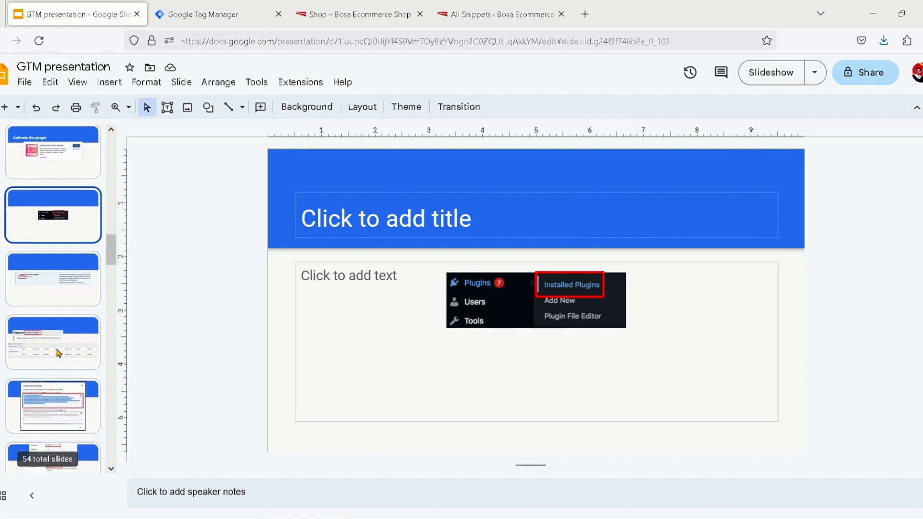
scroll(58, 353, "down", 5)
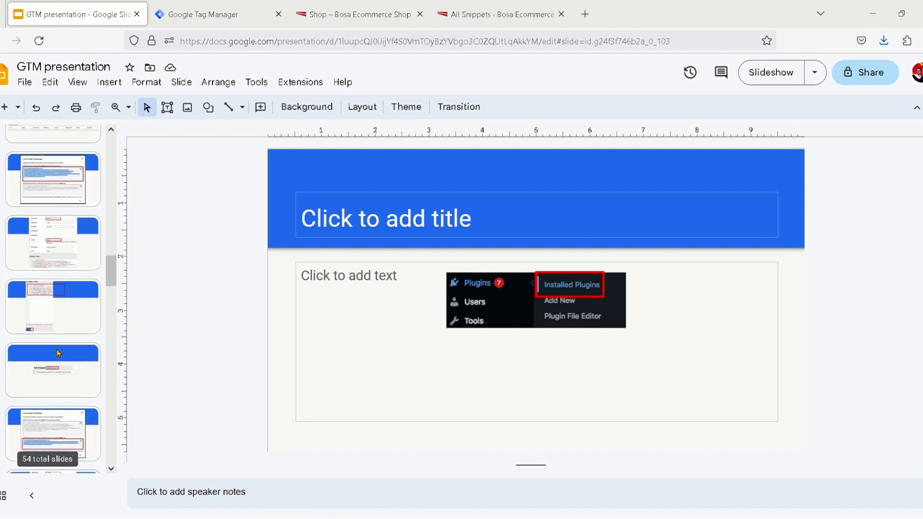
scroll(58, 353, "up", 5)
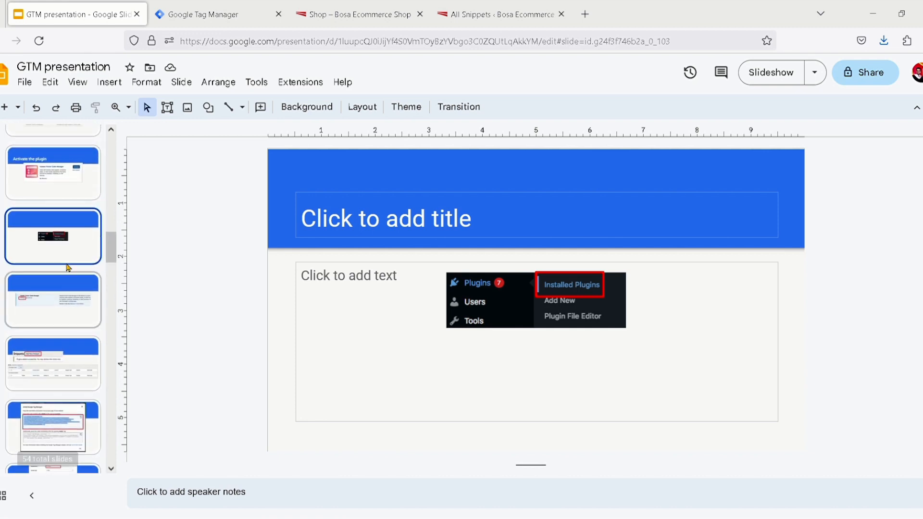
left_click(73, 299)
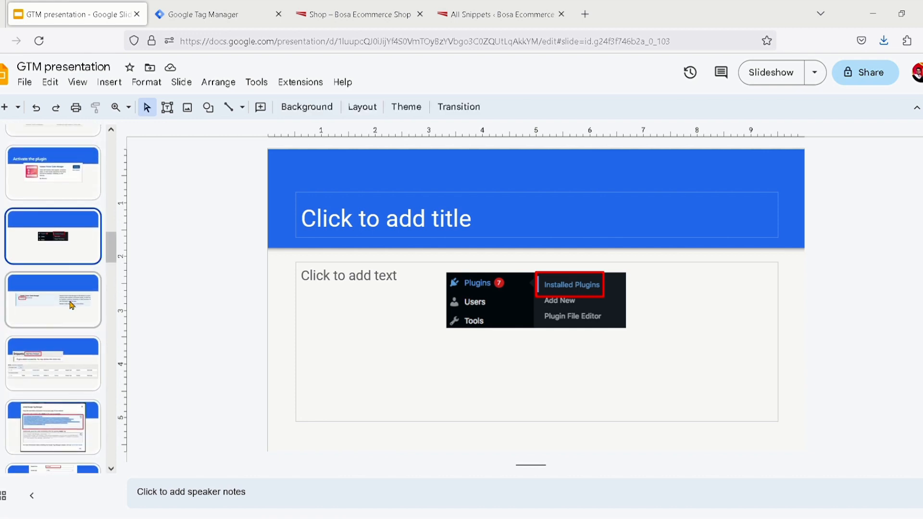
scroll(71, 305, "down", 2)
left_click(71, 305)
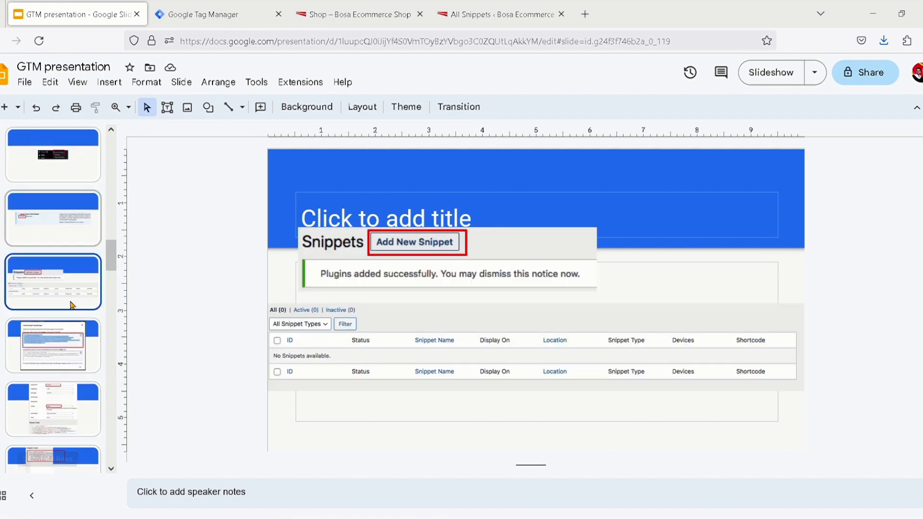
scroll(71, 305, "down", 1)
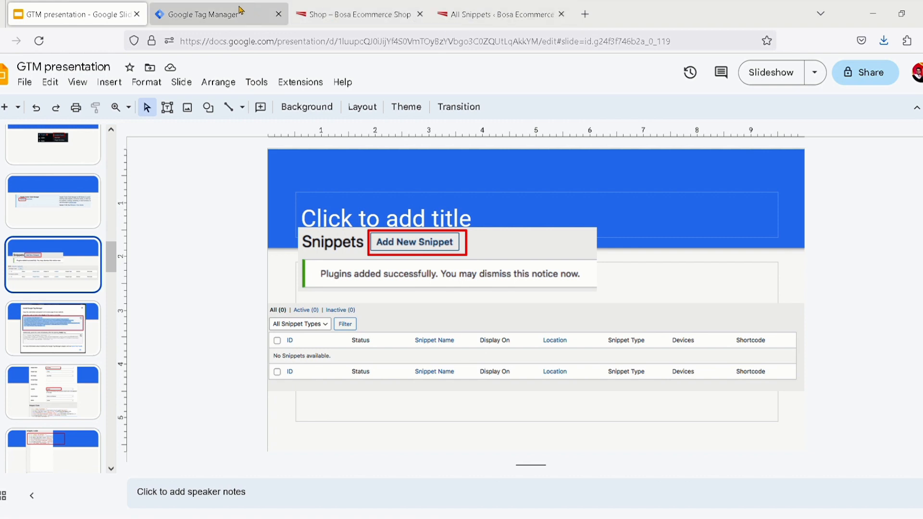
Return to the WordPress snippets page and open the form for adding a new snippet
left_click(509, 18)
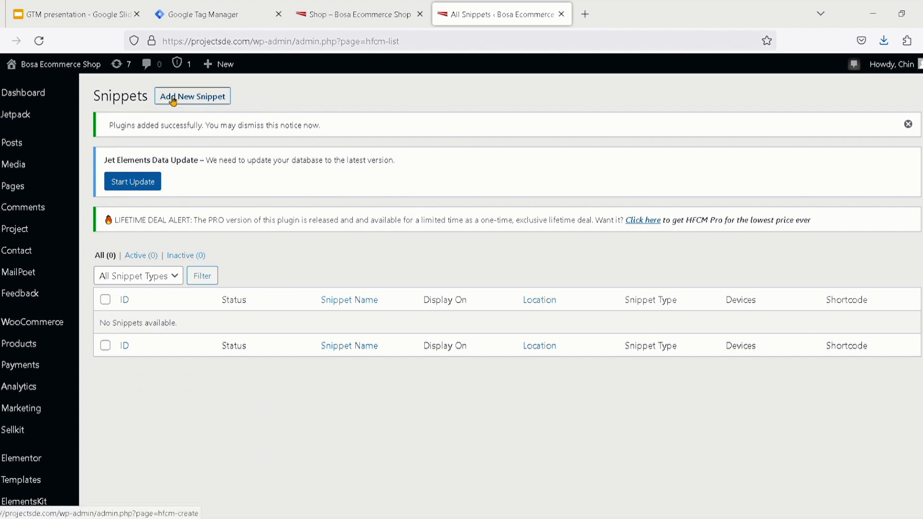
scroll(194, 106, "up", 5)
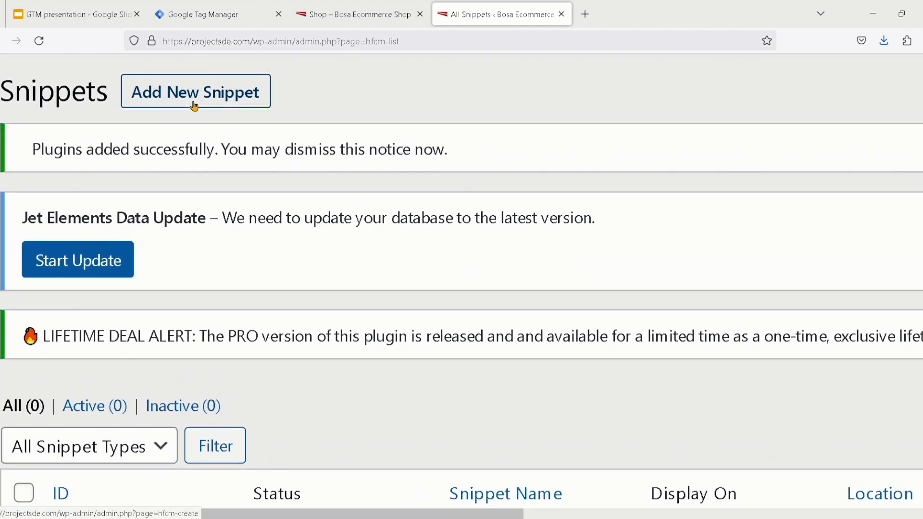
left_click(198, 107)
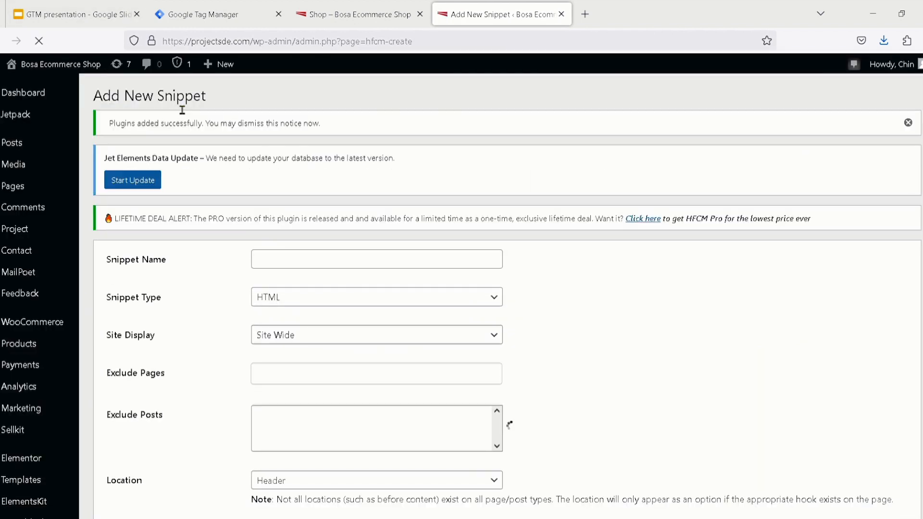
scroll(202, 208, "down", 1)
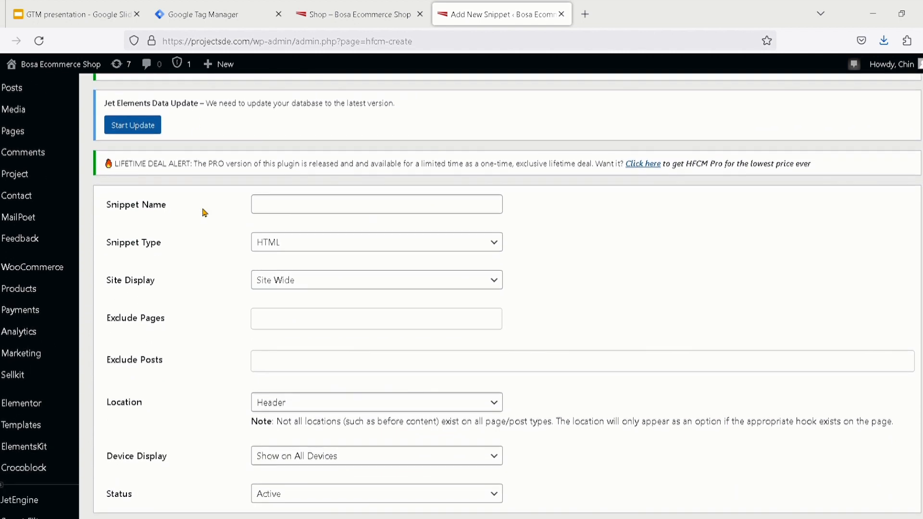
Check the head code in Google Tag Manager and name the new WordPress snippet "HeadGTM"
left_click(217, 22)
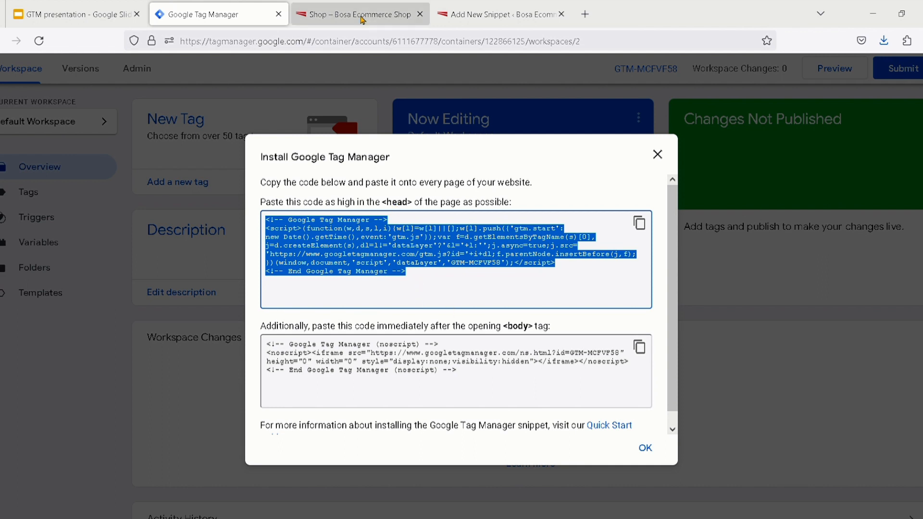
left_click(471, 17)
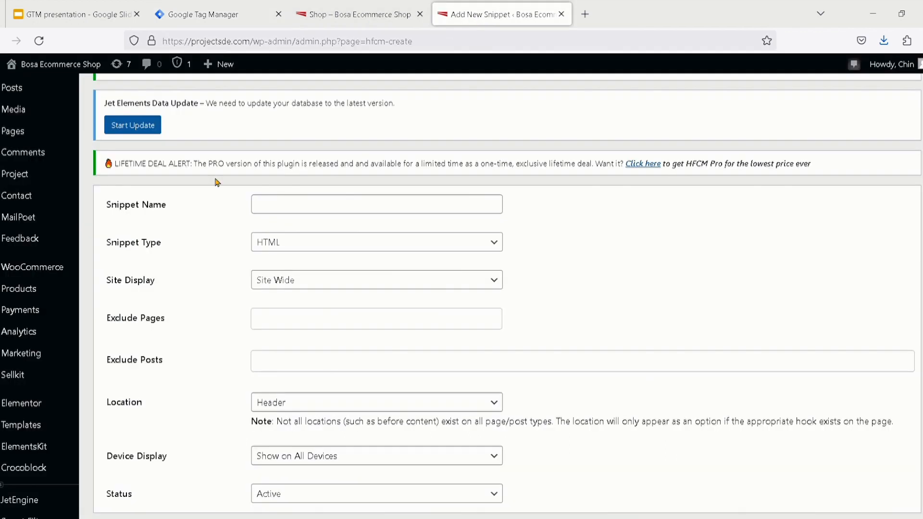
left_click(283, 208)
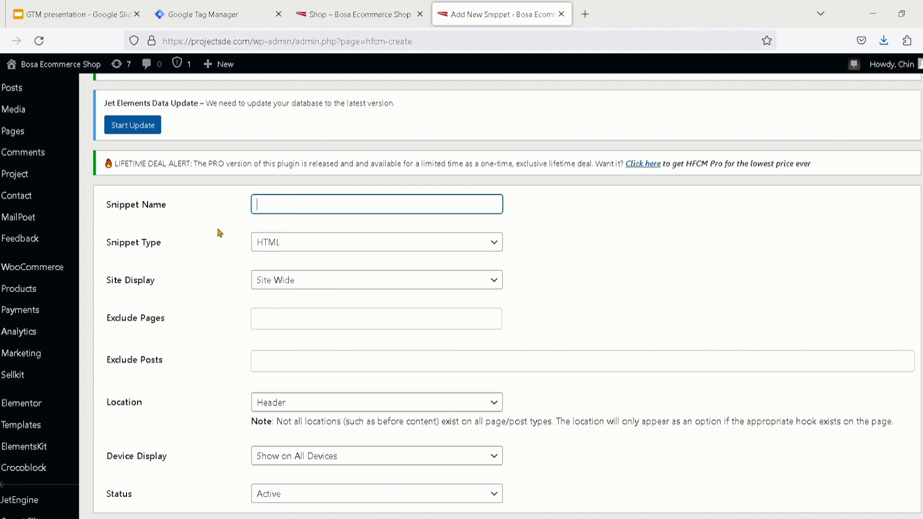
type("GTM")
type("Head")
left_click_drag(305, 207, 181, 202)
type("HeadGTM")
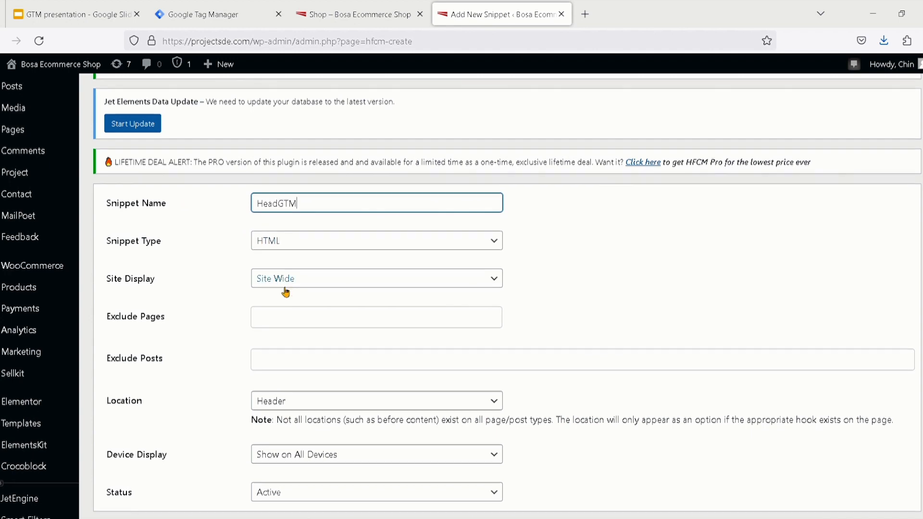
Examine the new snippet's Location, Device Display and Status settings, keeping Header as the location
scroll(286, 292, "down", 2)
scroll(284, 292, "down", 1)
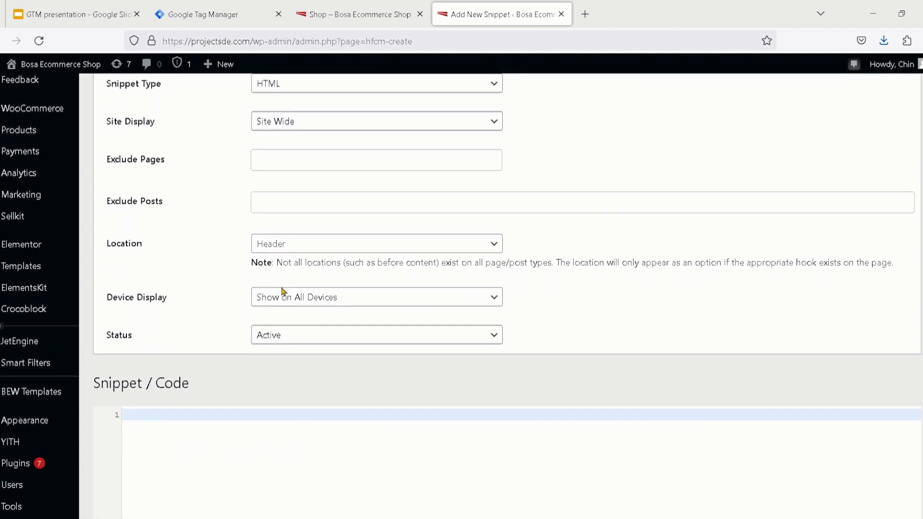
left_click(354, 252)
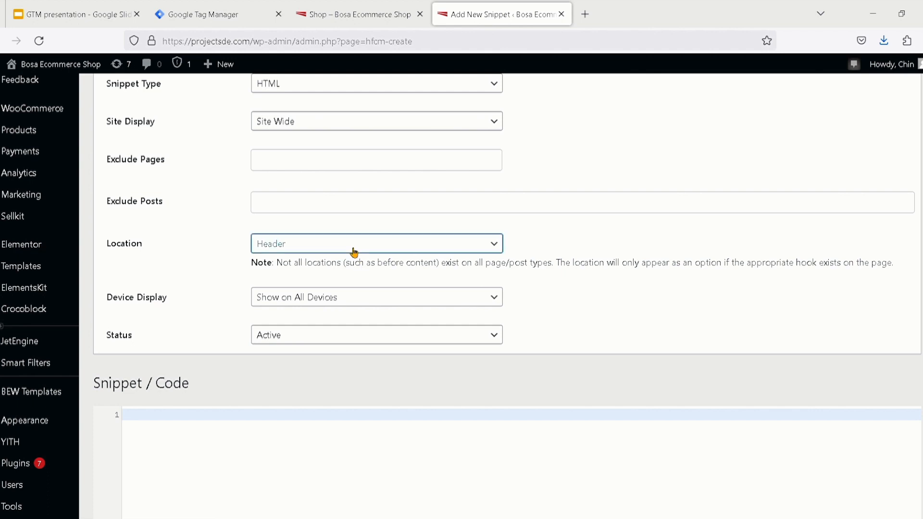
scroll(264, 245, "up", 5)
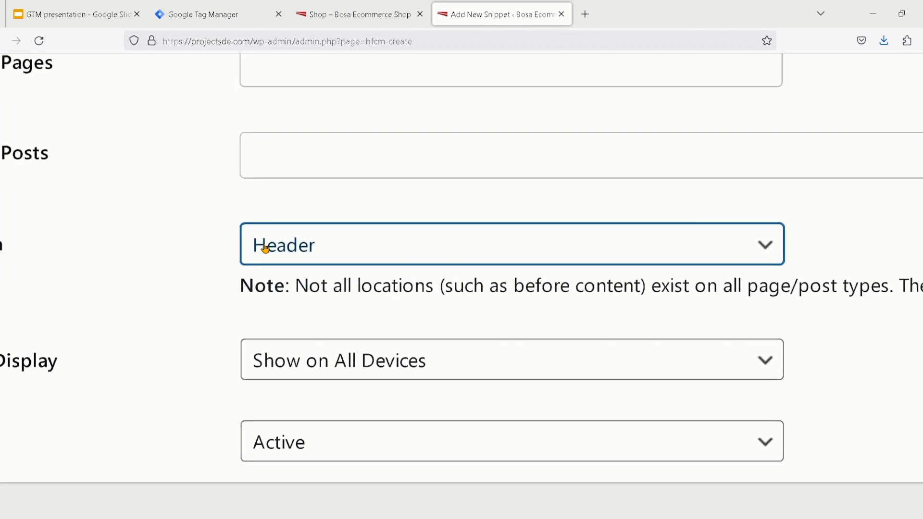
scroll(277, 257, "left", 2)
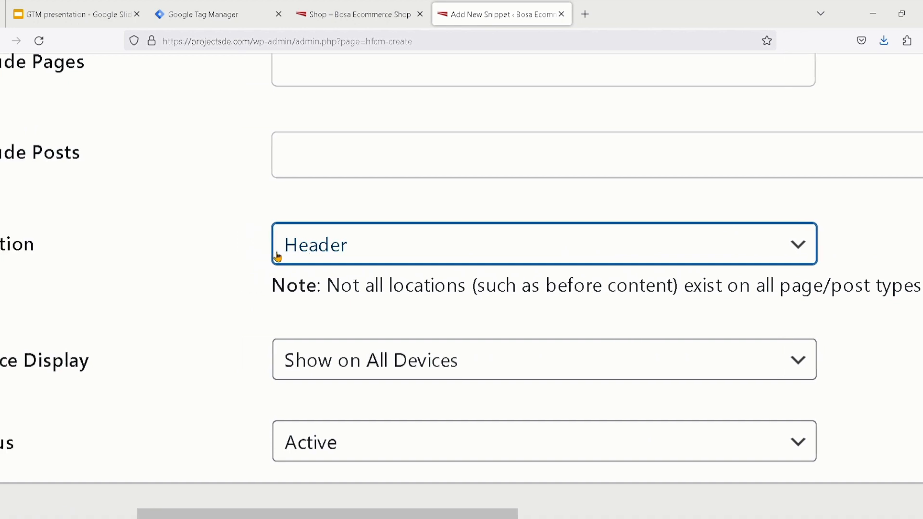
scroll(277, 256, "left", 3)
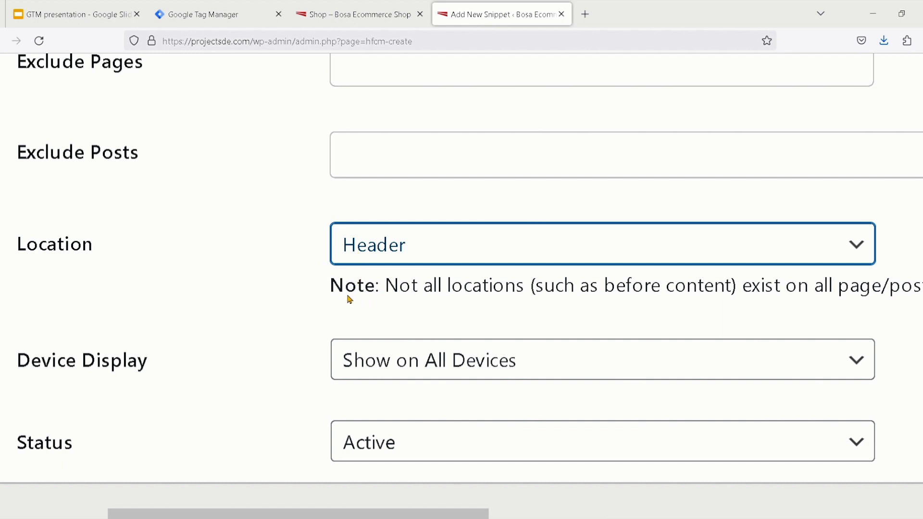
left_click(284, 243)
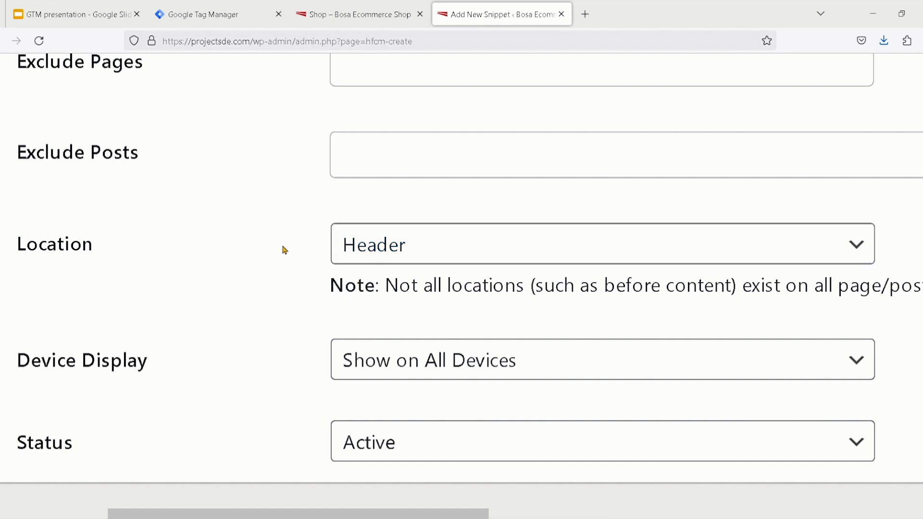
Check the new snippet's settings down to its empty code area, and copy the head code from the Google Tag Manager install dialog
key("ctrl+0")
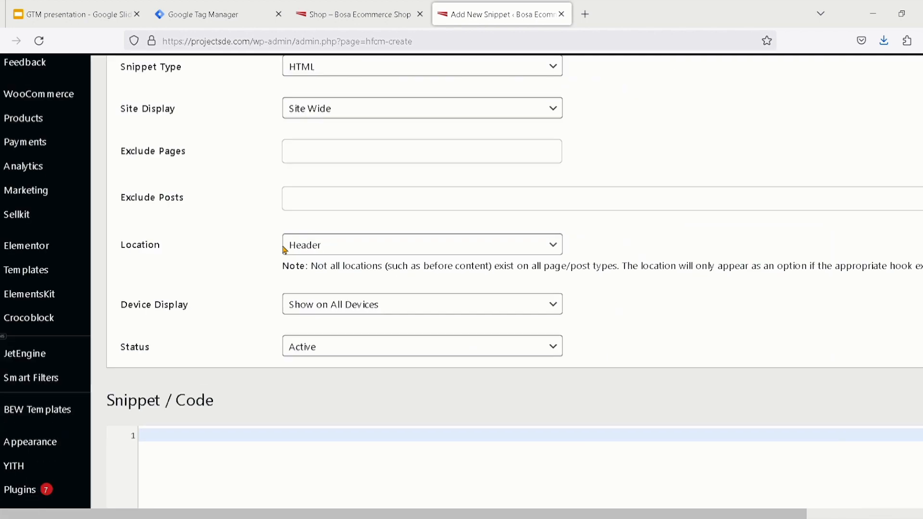
scroll(285, 250, "up", 2)
scroll(288, 253, "down", 1)
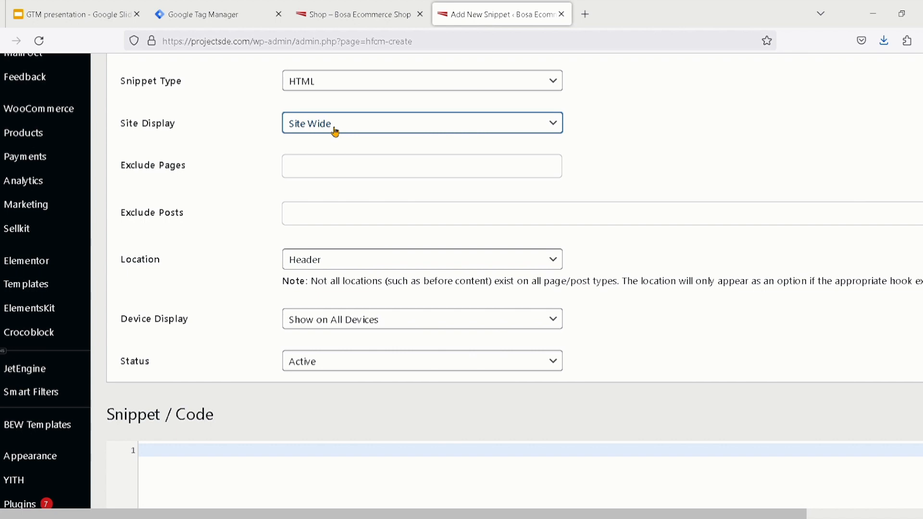
scroll(253, 266, "down", 5)
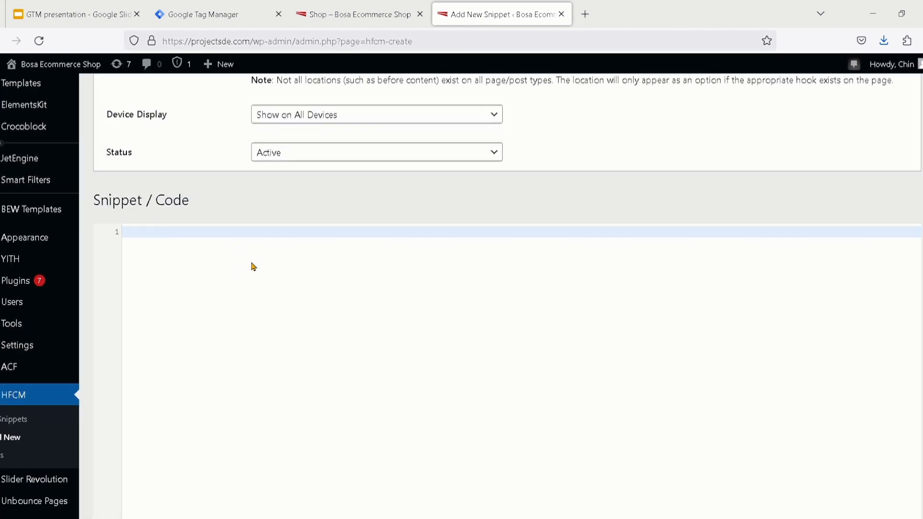
left_click(206, 24)
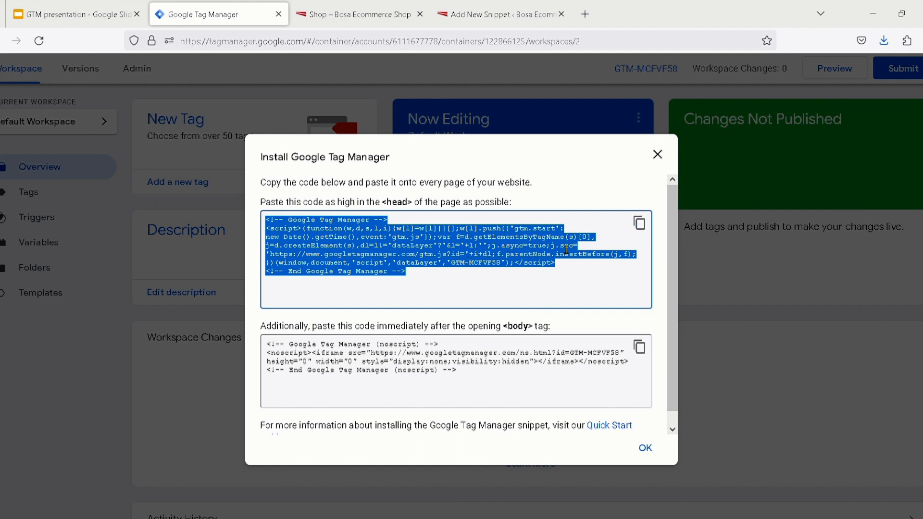
left_click(645, 231)
left_click(645, 231)
left_click(645, 230)
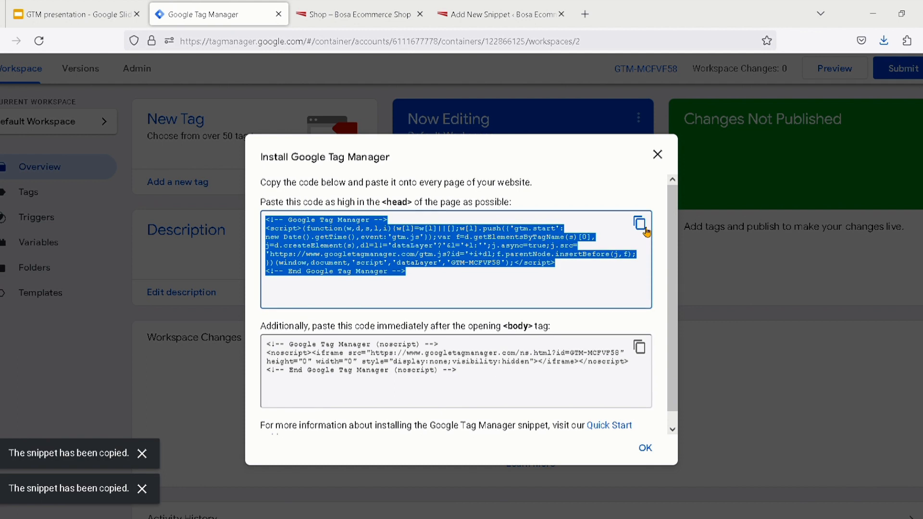
scroll(647, 232, "up", 1)
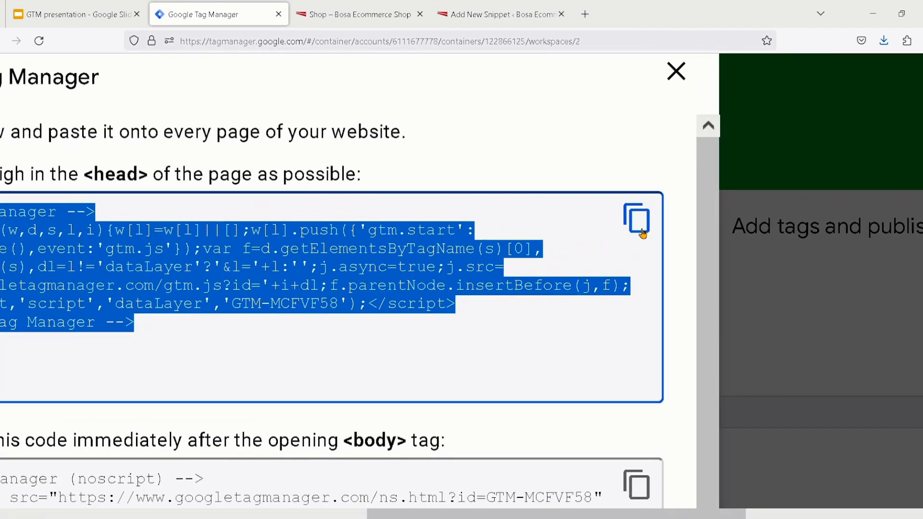
scroll(642, 233, "down", 5)
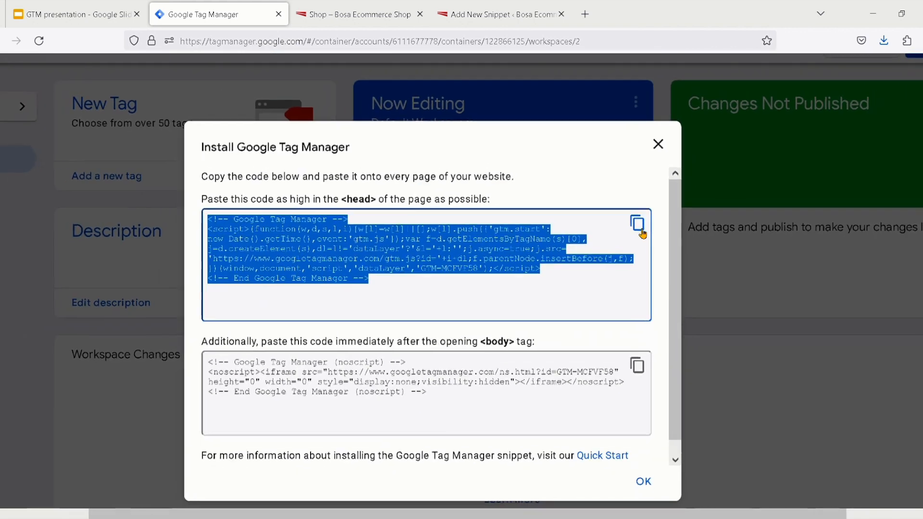
left_click(643, 234)
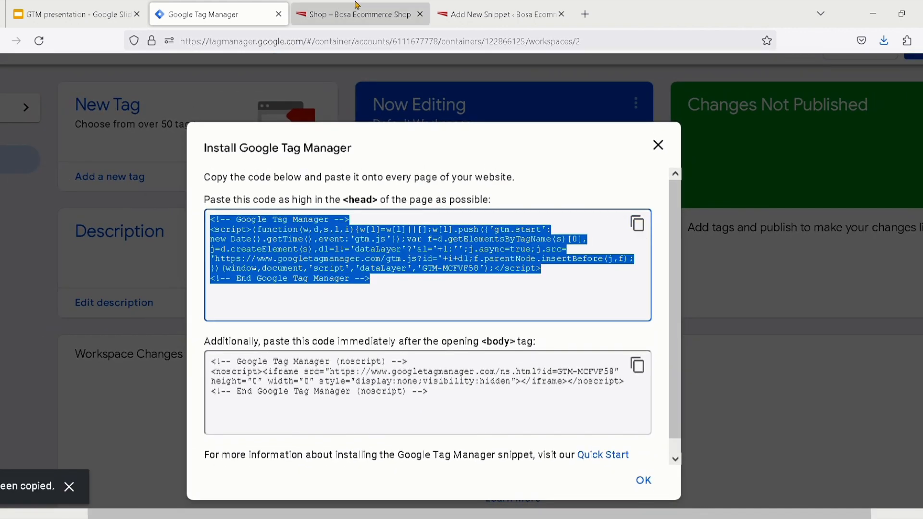
Return to the new WordPress snippet, paste the Google Tag Manager head code as its code, and compare it with the original
left_click(474, 18)
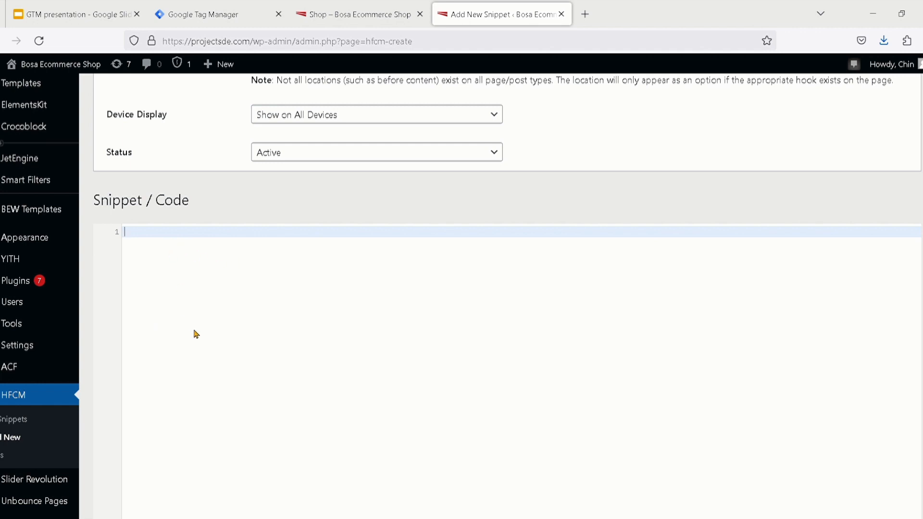
key("ctrl+v")
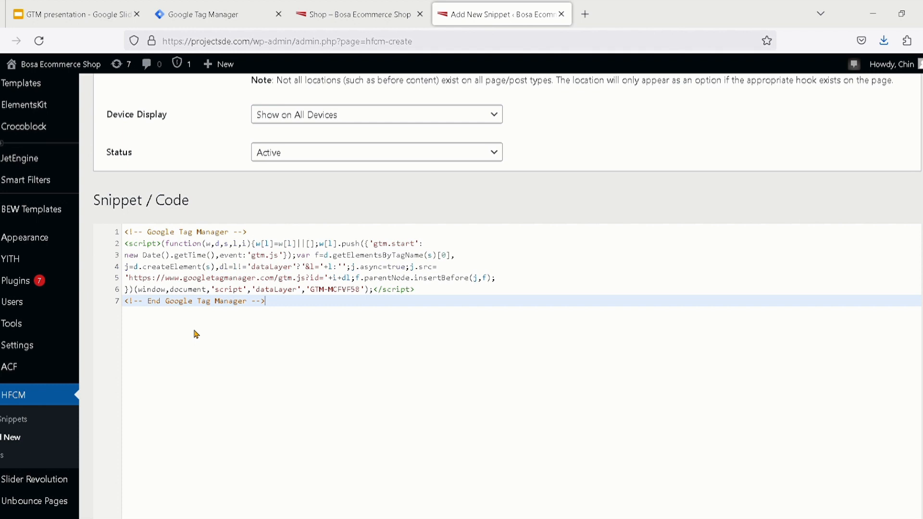
left_click_drag(280, 305, 122, 236)
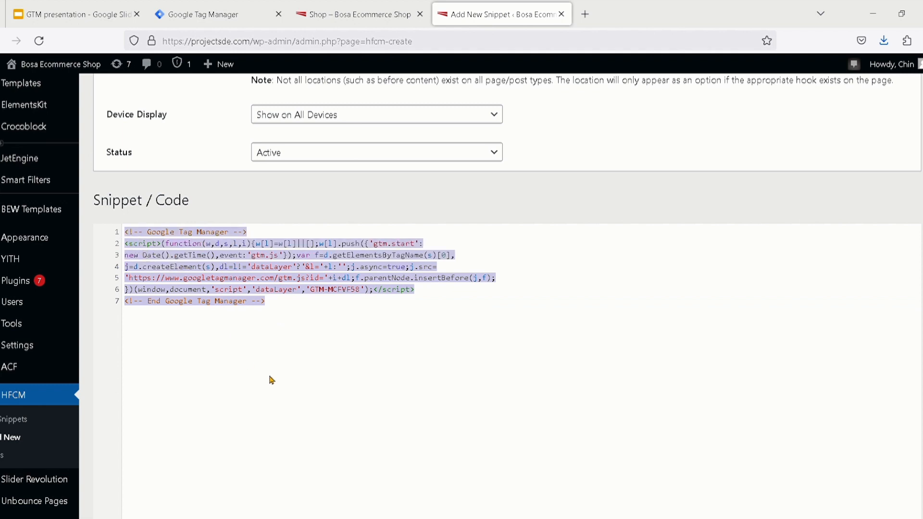
left_click(312, 349)
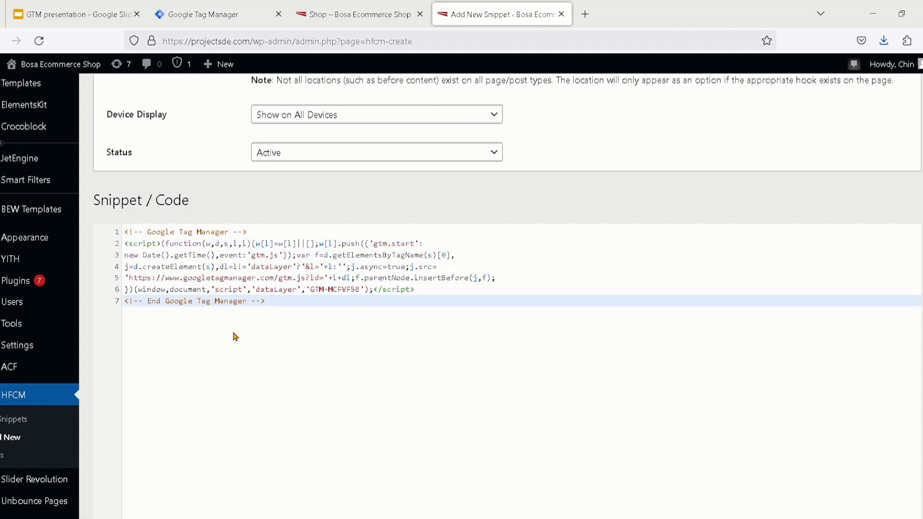
left_click(216, 18)
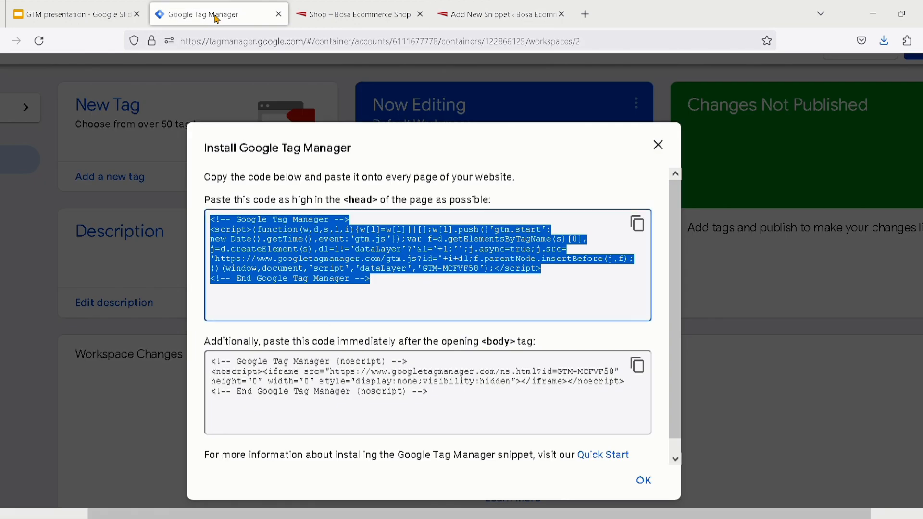
left_click(497, 15)
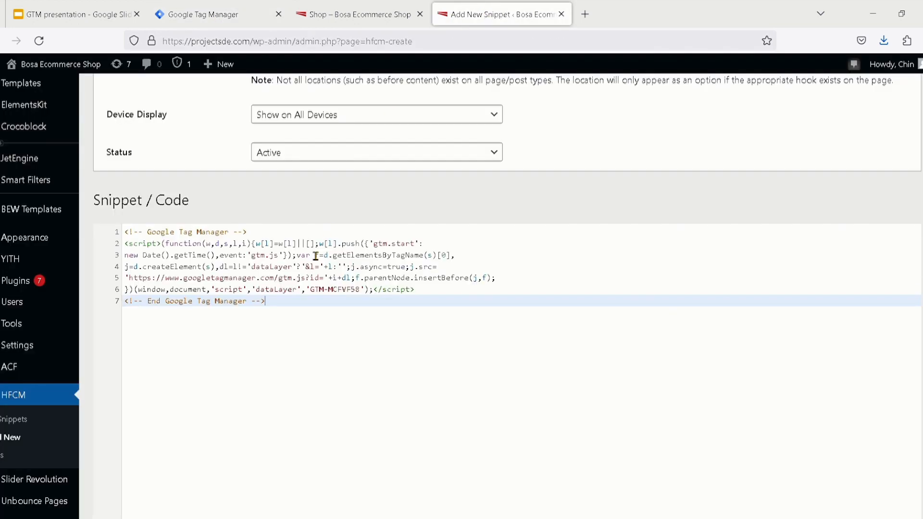
Check the HeadGTM snippet's settings and code once more, and save the snippet
scroll(315, 255, "down", 3)
scroll(310, 253, "up", 10)
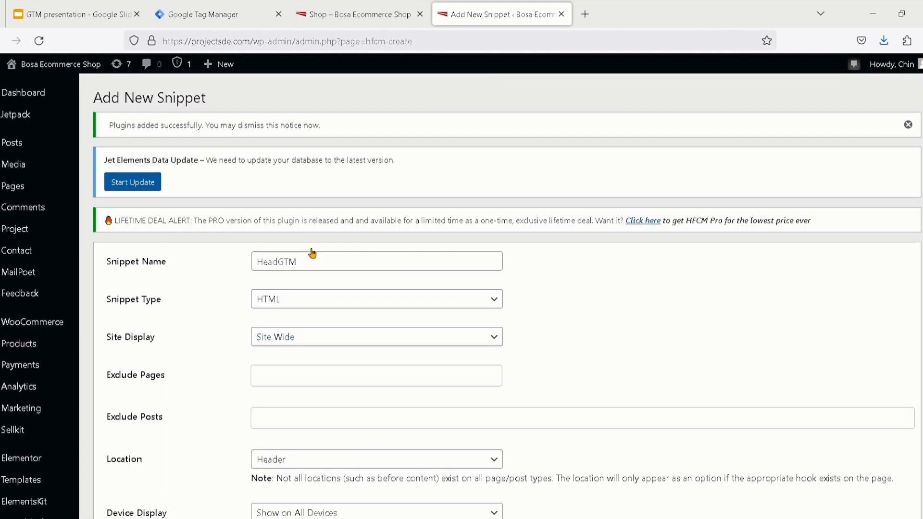
scroll(315, 257, "down", 10)
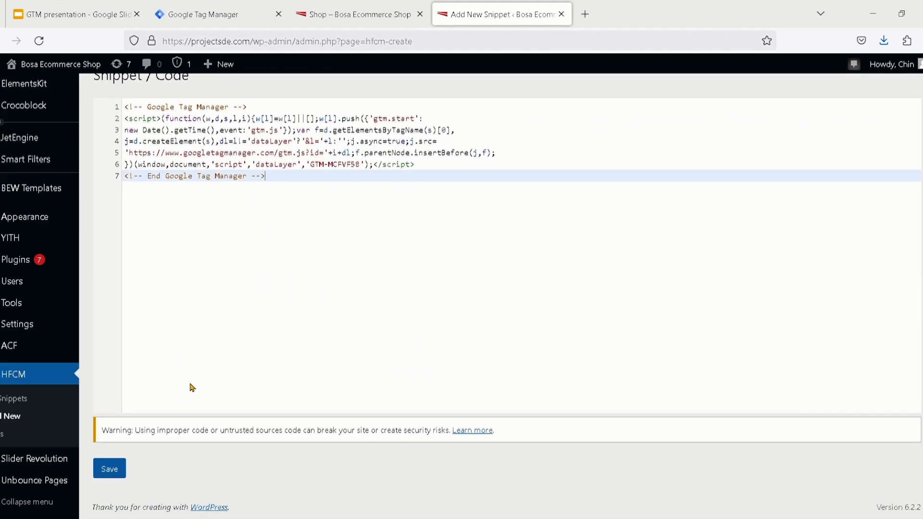
scroll(235, 227, "up", 5)
scroll(235, 227, "down", 5)
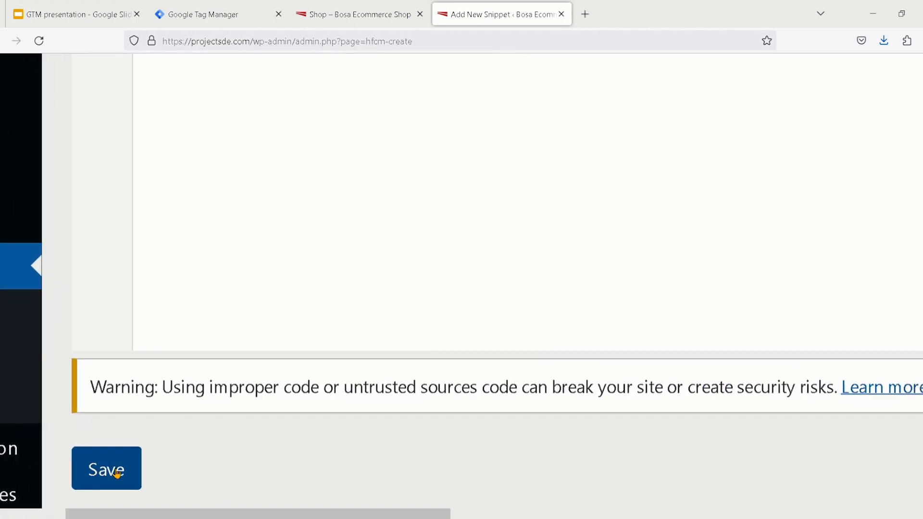
left_click(121, 478)
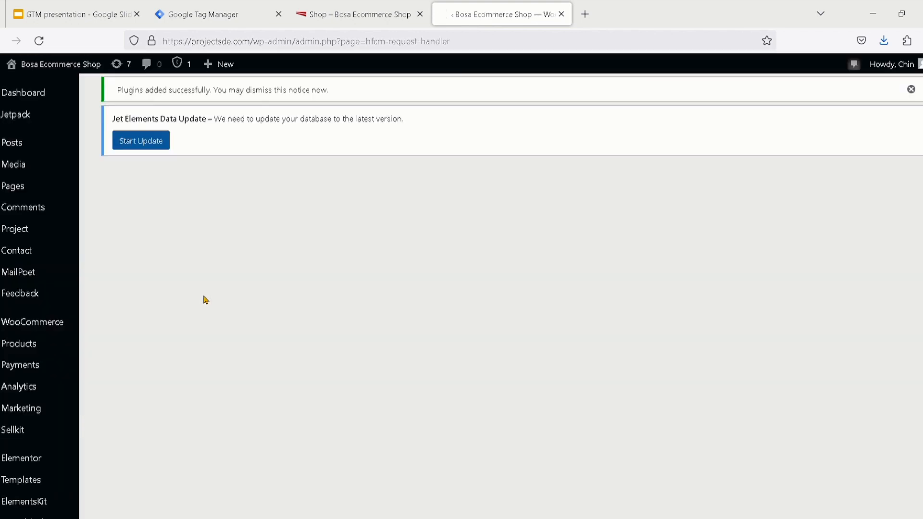
Review the saved HeadGTM snippet's settings, code and the options for updating it or adding another snippet
scroll(206, 300, "down", 5)
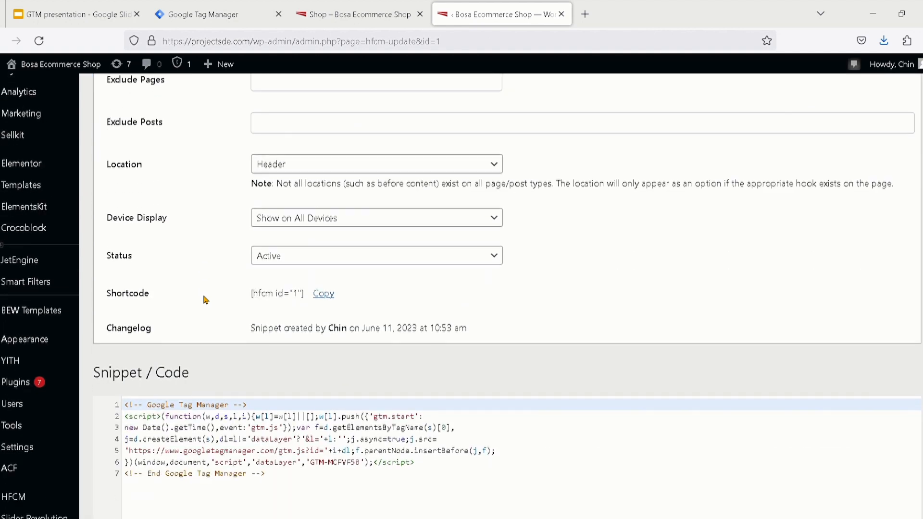
scroll(206, 300, "down", 6)
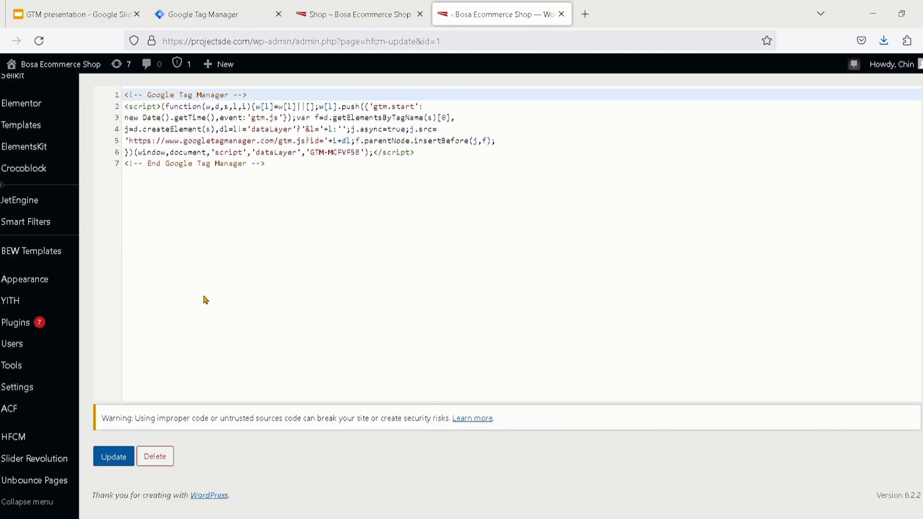
scroll(204, 301, "up", 2)
scroll(204, 300, "down", 1)
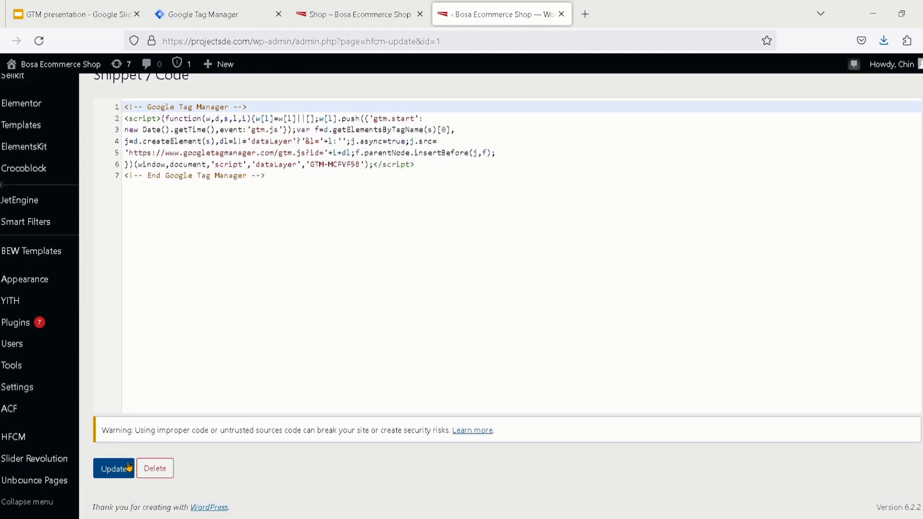
left_click(114, 471)
scroll(113, 471, "up", 5)
scroll(114, 471, "down", 5)
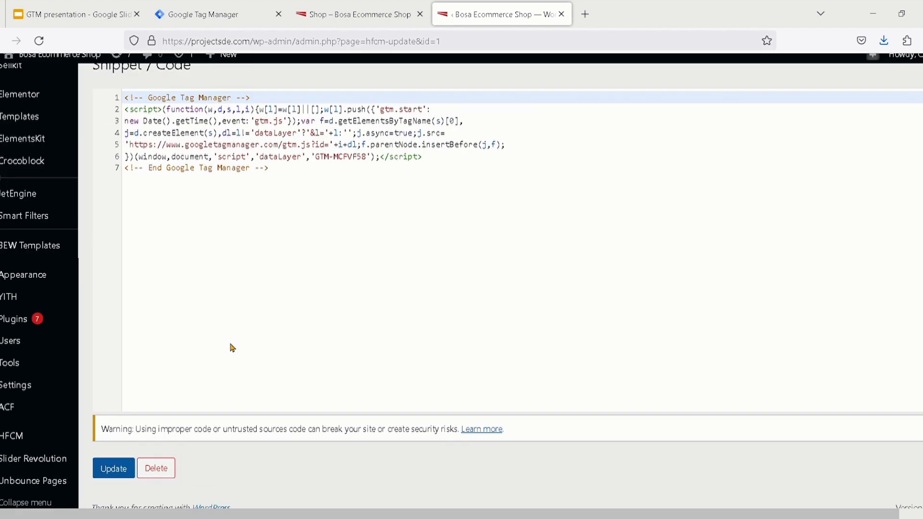
scroll(232, 348, "up", 10)
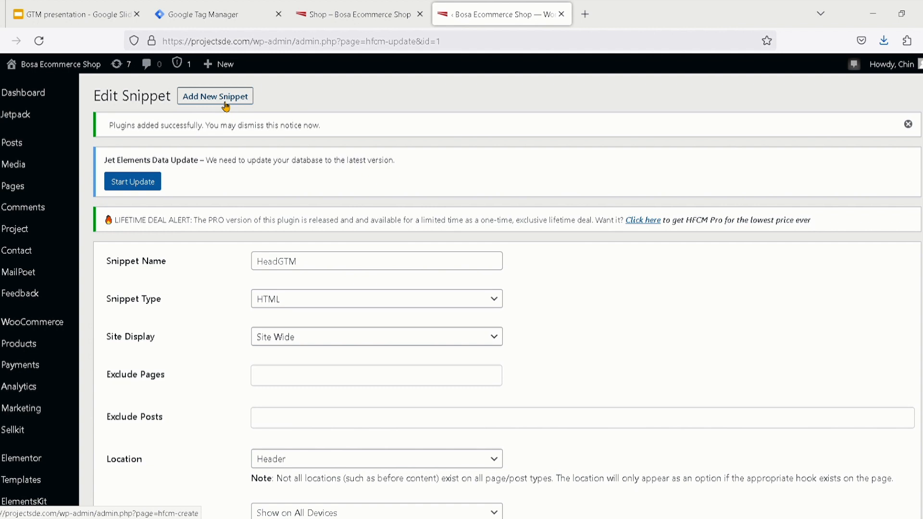
scroll(210, 333, "down", 5)
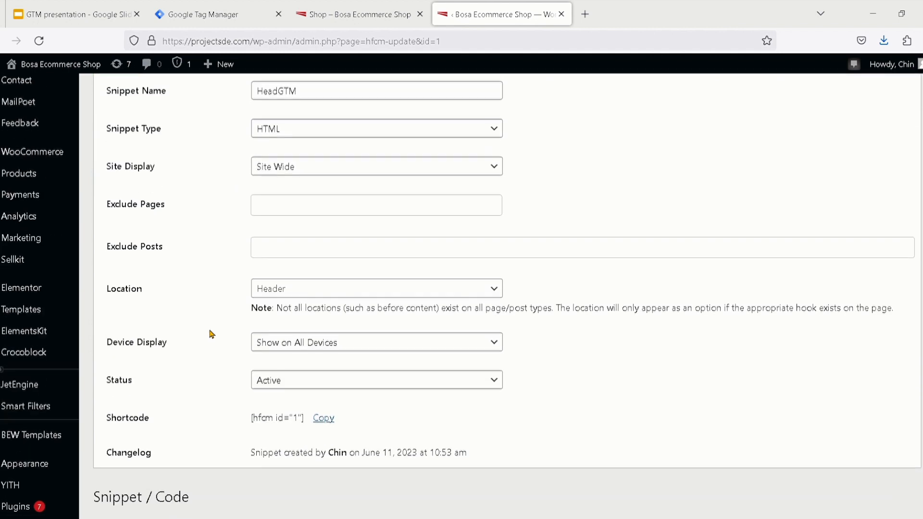
scroll(49, 391, "down", 2)
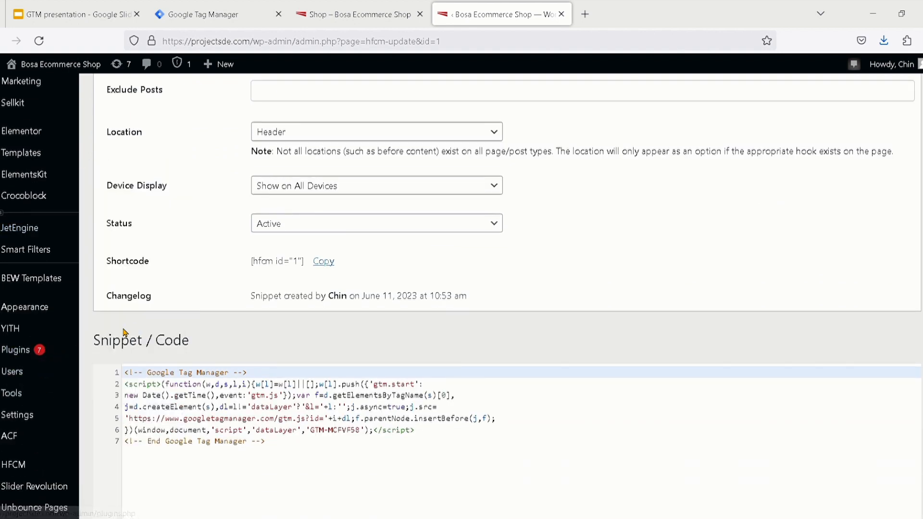
Go to the installed plugins and search them for "head" to locate Header Footer Code Manager
mouse_move(56, 348)
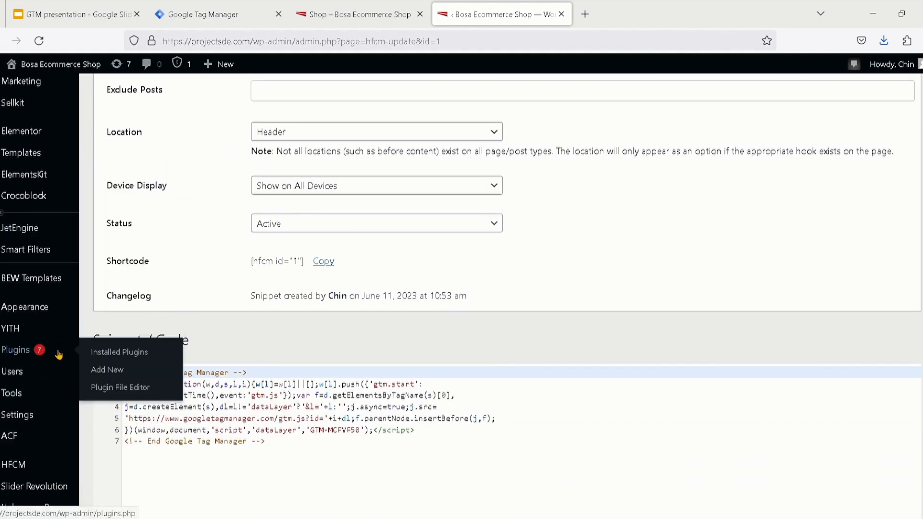
left_click(107, 354)
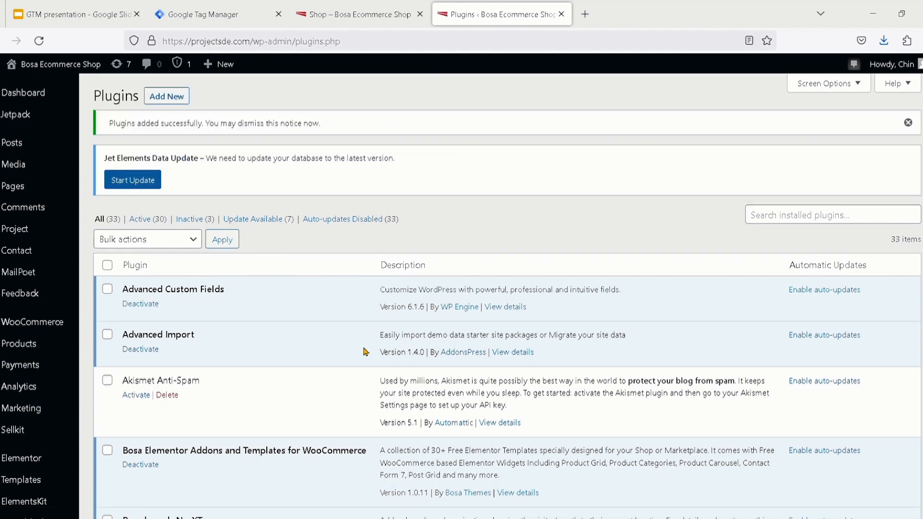
left_click(792, 221)
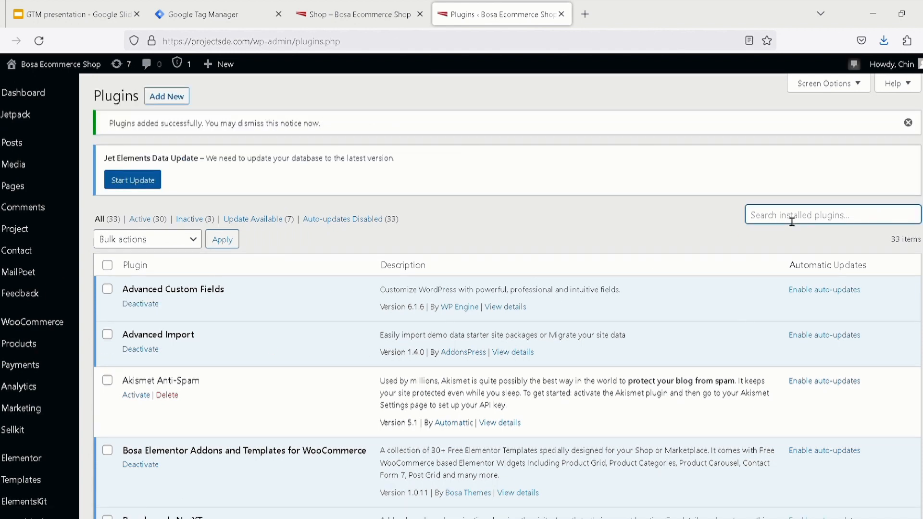
type("head")
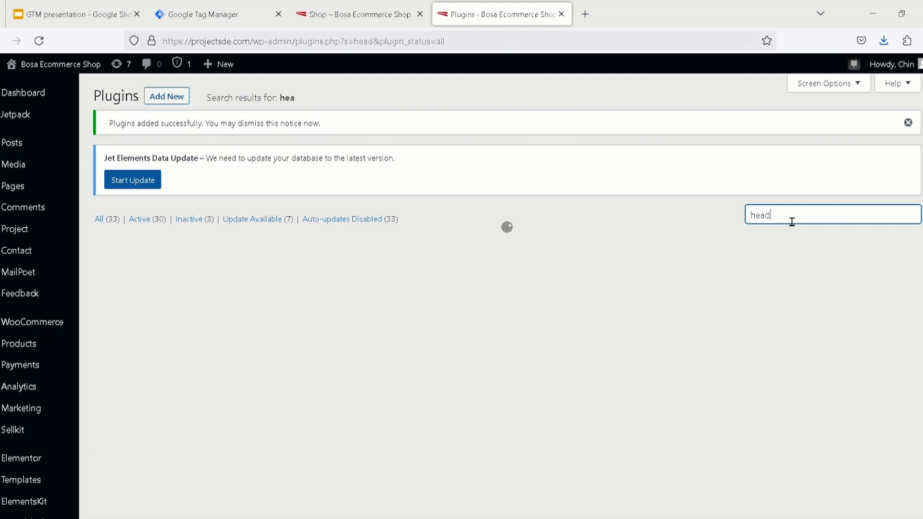
scroll(791, 222, "up", 3)
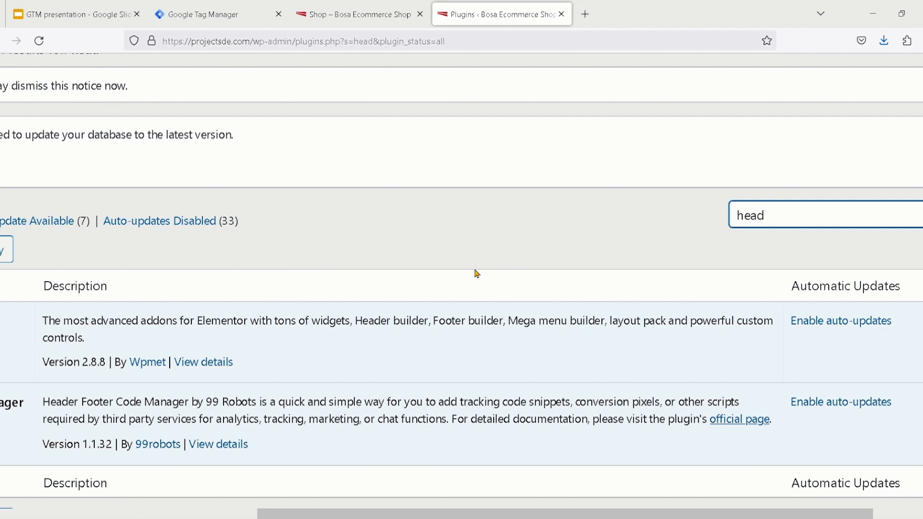
scroll(478, 274, "down", 3)
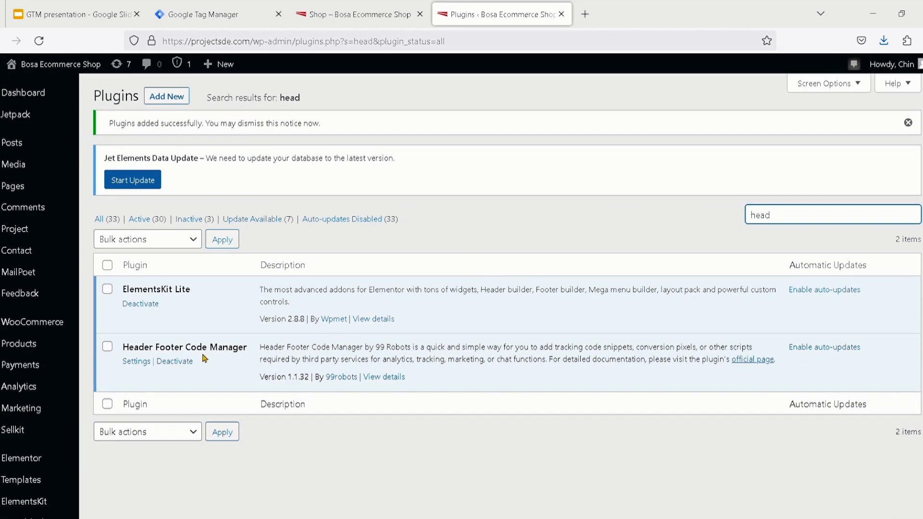
scroll(206, 358, "up", 3)
scroll(205, 358, "down", 3)
Open the Header Footer Code Manager plugin's settings and examine the HeadGTM entry in the snippets list
double_click(762, 219)
scroll(145, 368, "up", 3)
left_click(145, 368)
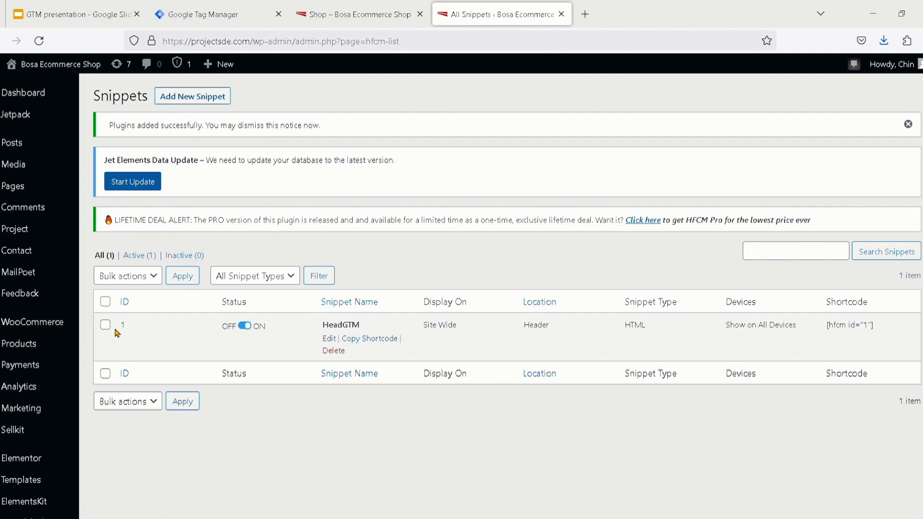
scroll(117, 333, "up", 4)
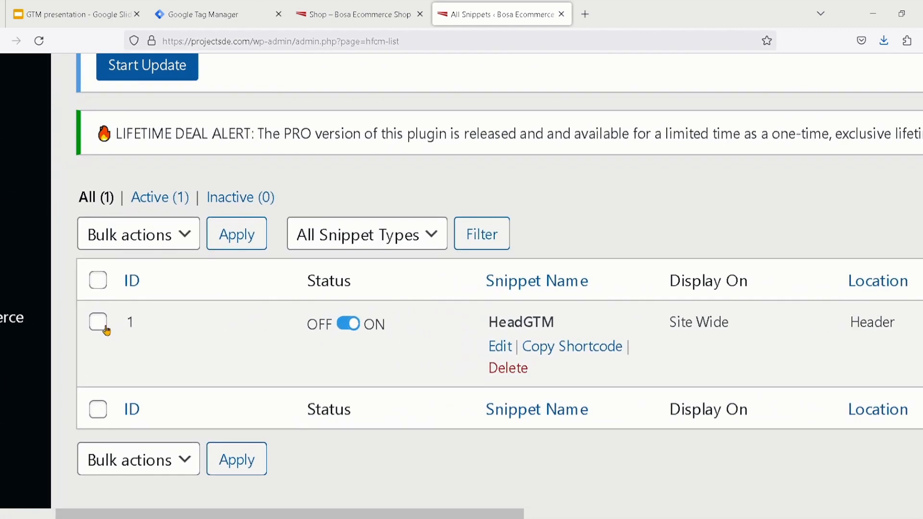
left_click_drag(563, 329, 485, 327)
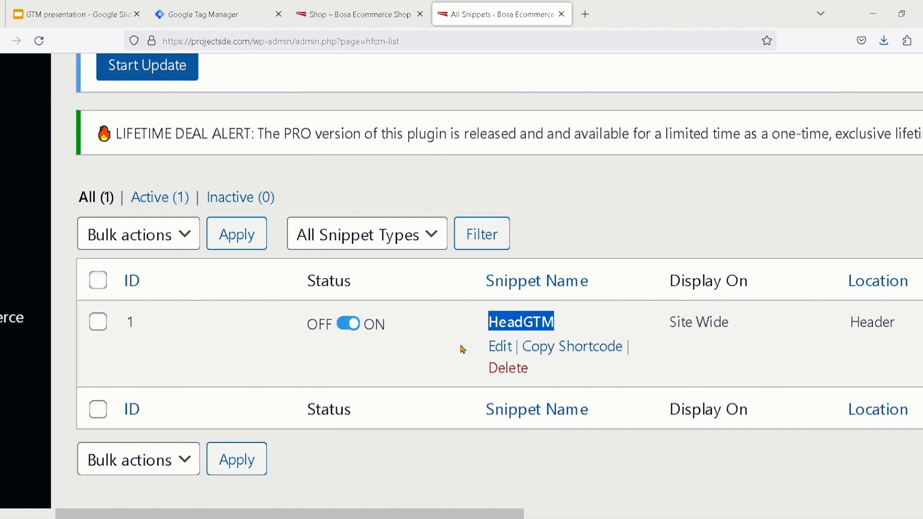
scroll(463, 350, "right", 2)
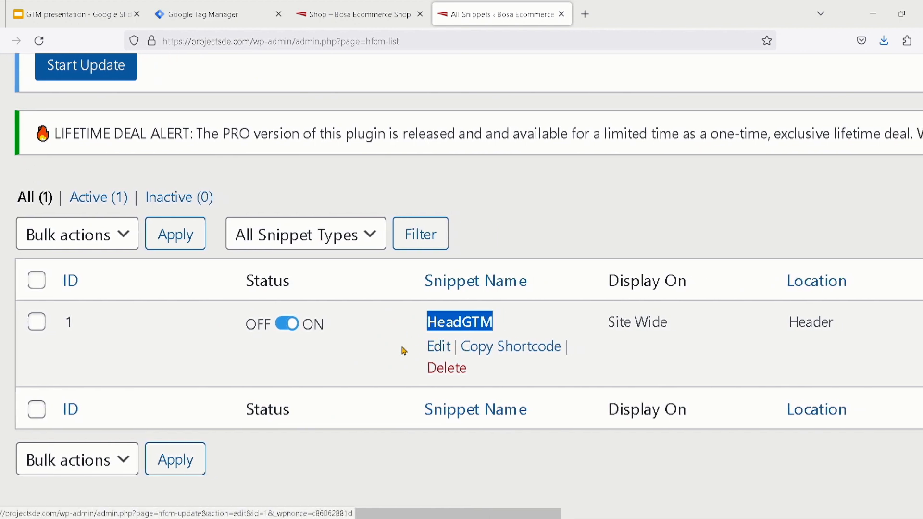
Examine the HeadGTM entry's location, snippet type and device columns in the snippets list
scroll(403, 350, "right", 5)
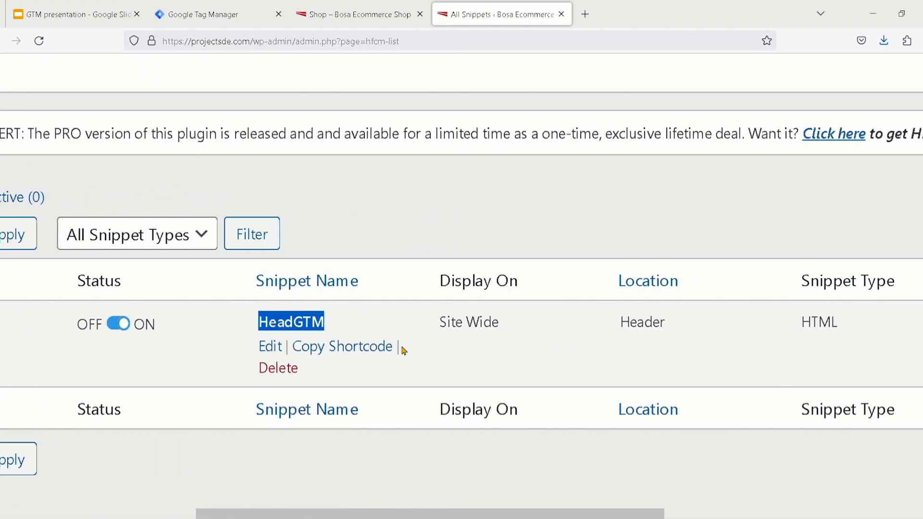
double_click(633, 334)
scroll(688, 354, "right", 6)
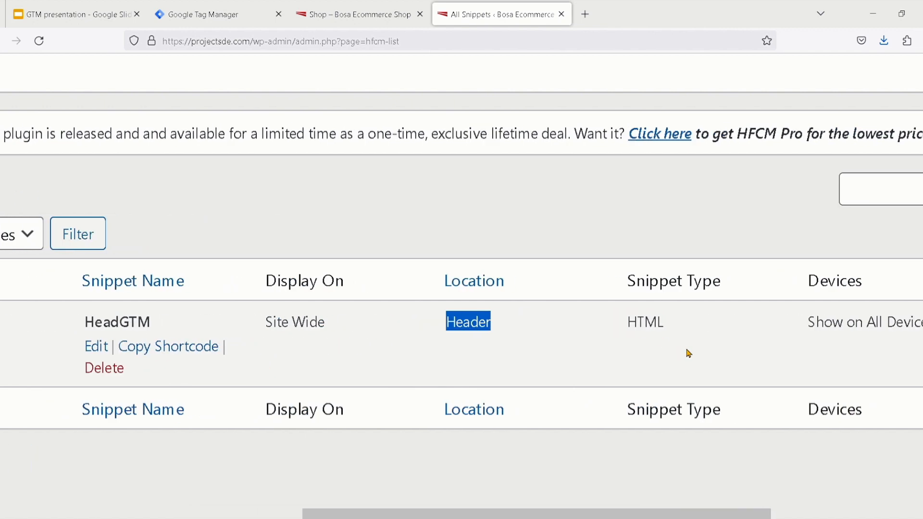
scroll(688, 353, "right", 5)
scroll(689, 353, "left", 12)
scroll(689, 354, "left", 5)
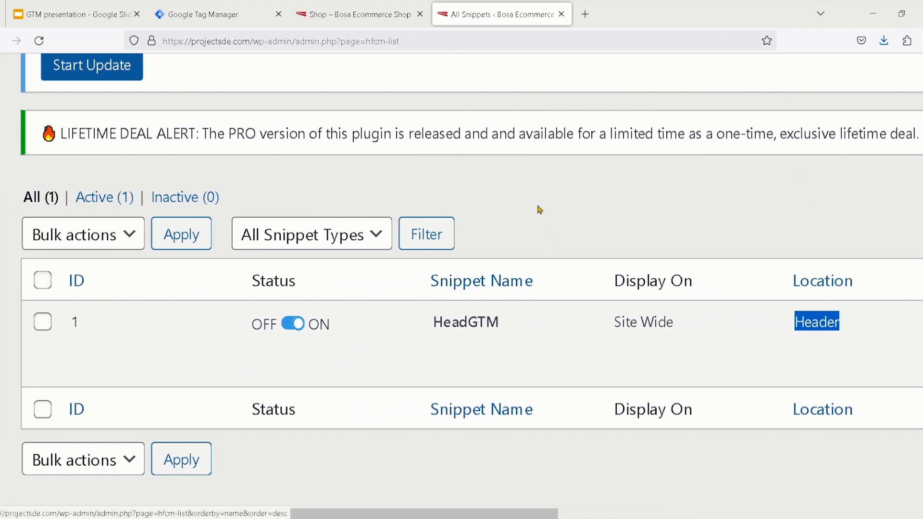
scroll(539, 214, "down", 4)
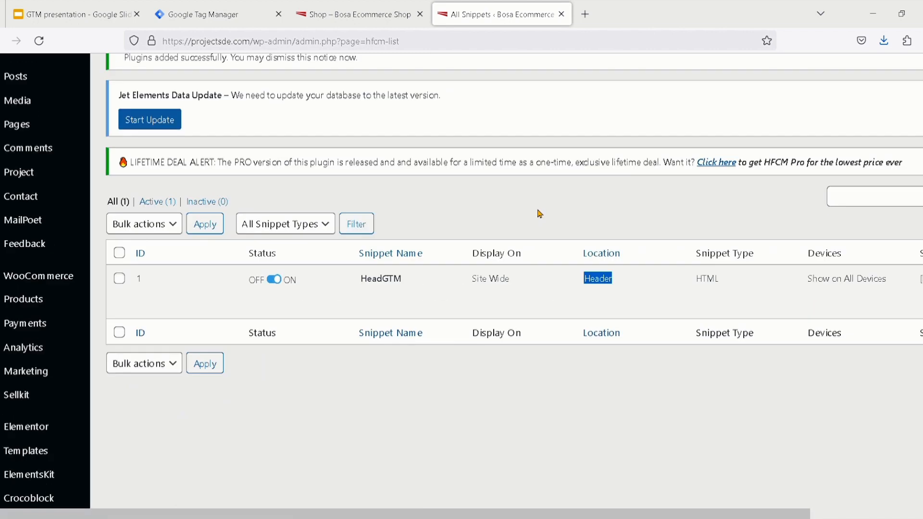
Switch to the GTM presentation and review the slides on the header snippet settings, saving the code and adding a new snippet
left_click(64, 6)
left_click(84, 383)
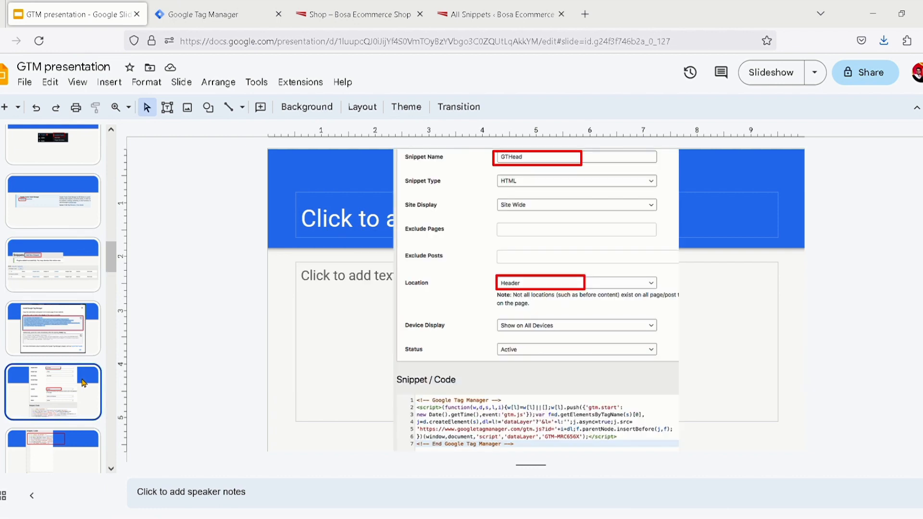
left_click(80, 441)
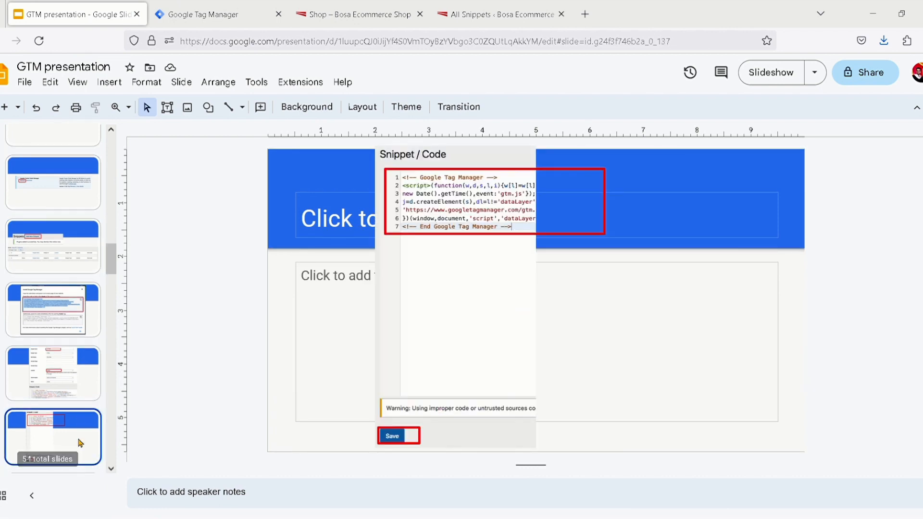
scroll(79, 432, "down", 3)
left_click(66, 354)
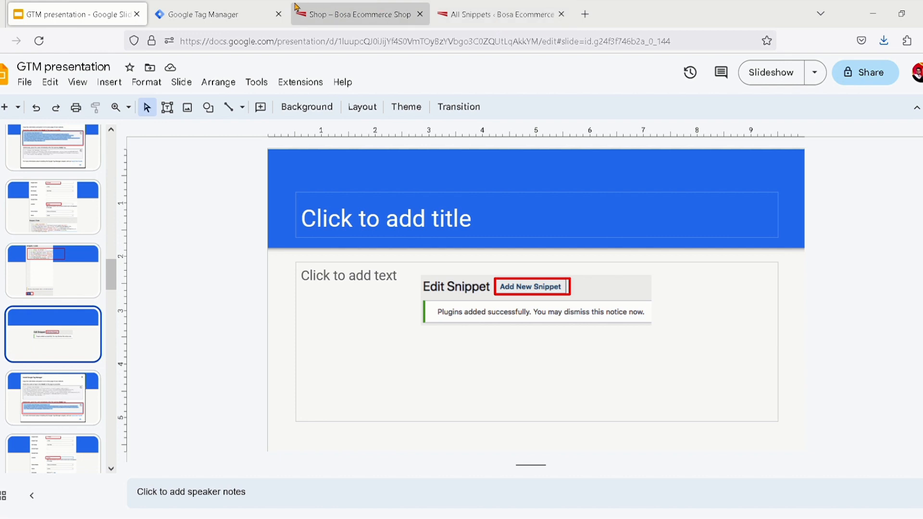
Return to the WordPress snippets list, add a new snippet and name it BodyGTM
left_click(484, 17)
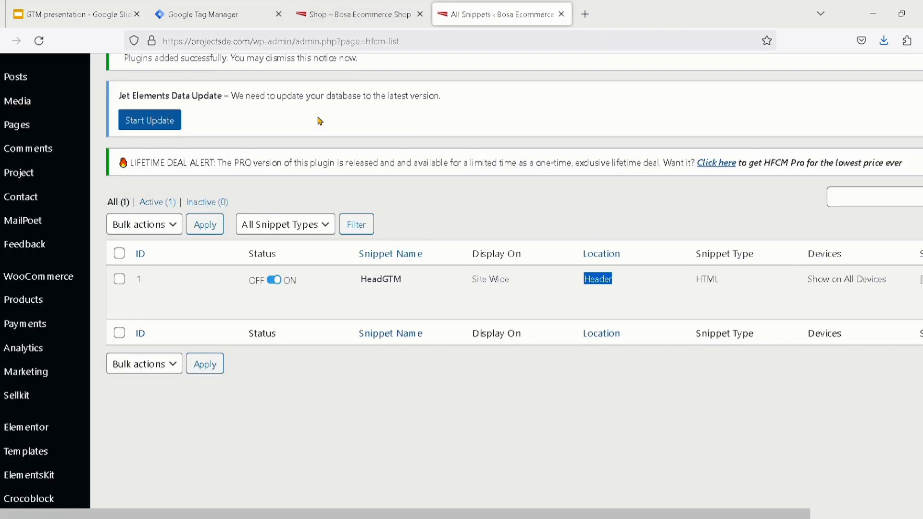
scroll(320, 121, "up", 2)
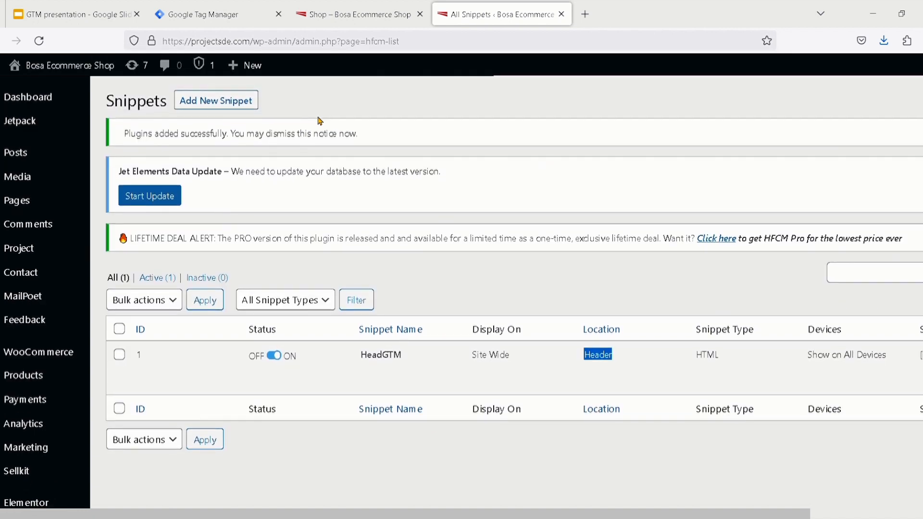
scroll(225, 104, "up", 3)
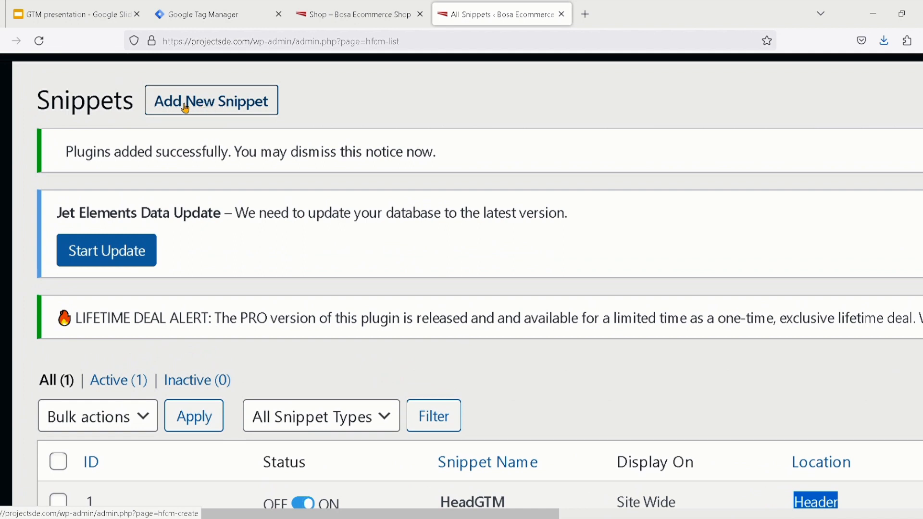
scroll(212, 103, "down", 3)
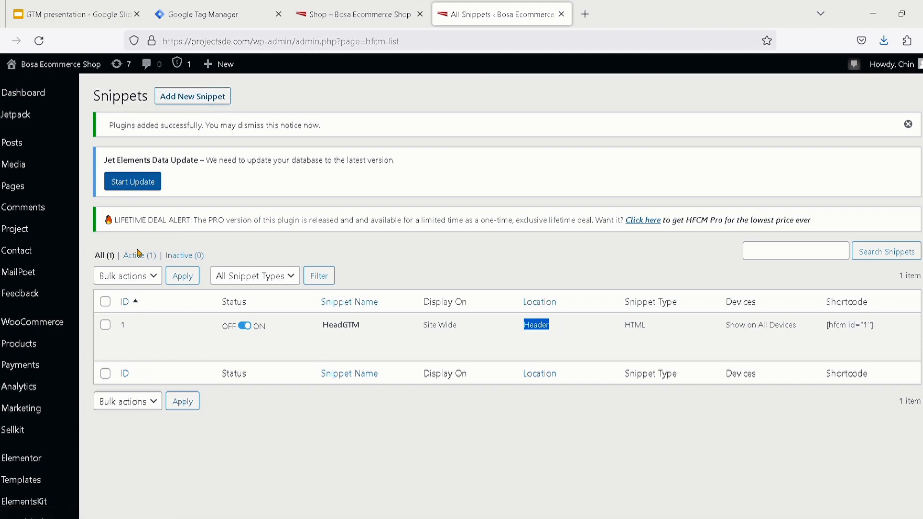
left_click(194, 98)
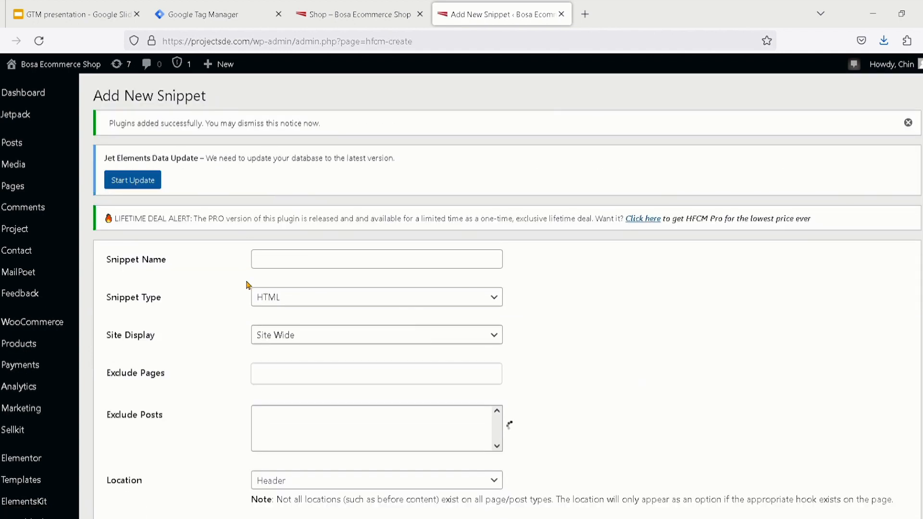
left_click(271, 275)
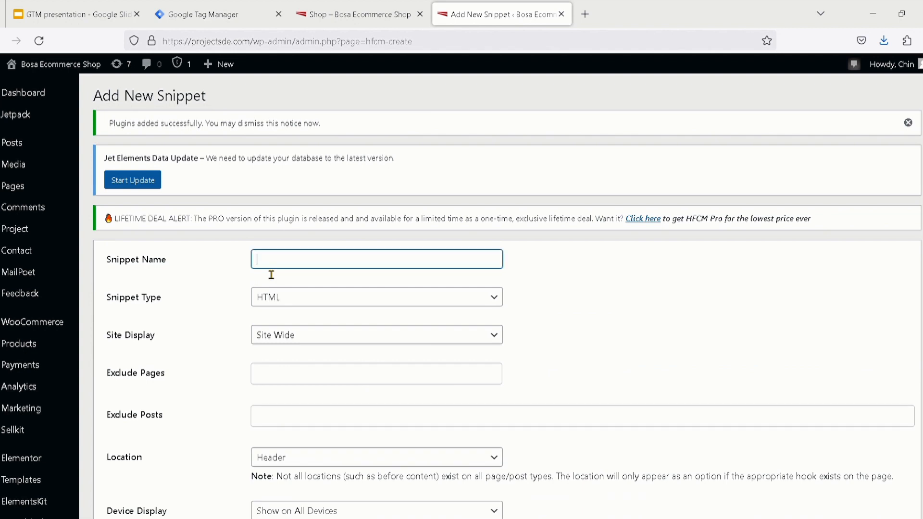
scroll(271, 274, "up", 5)
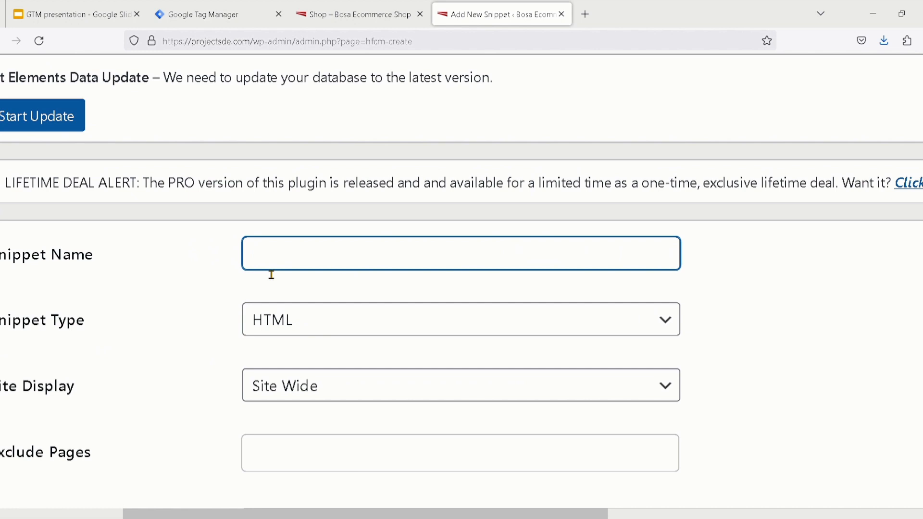
type("BodyGTM")
Set the BodyGTM snippet's location to Footer
scroll(271, 275, "down", 5)
scroll(277, 385, "down", 1)
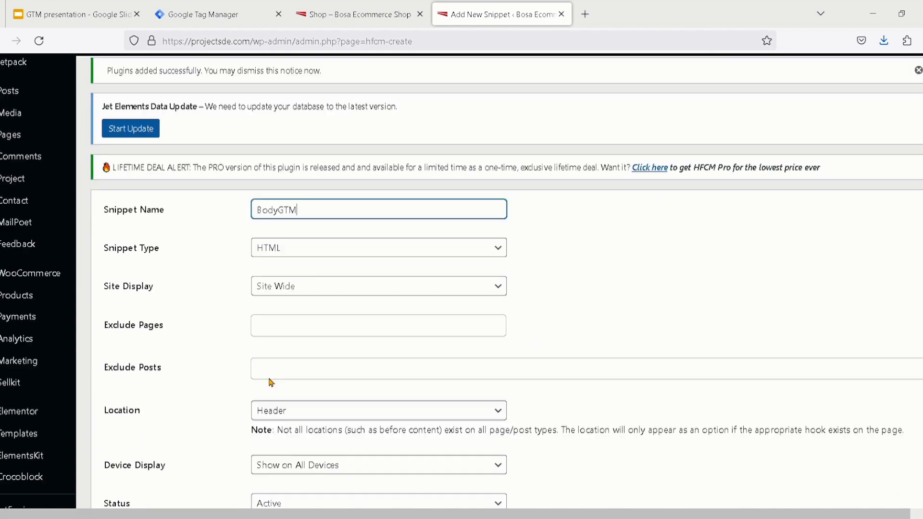
scroll(276, 385, "down", 3)
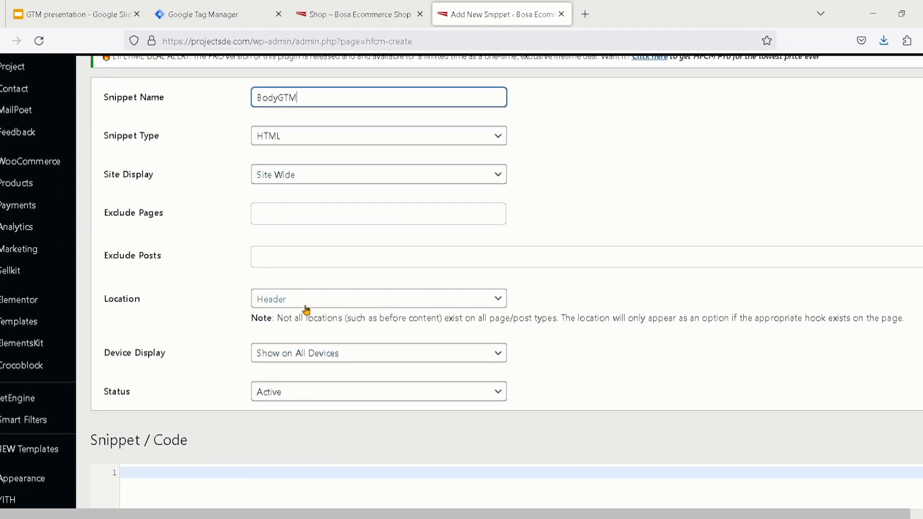
scroll(303, 302, "up", 3)
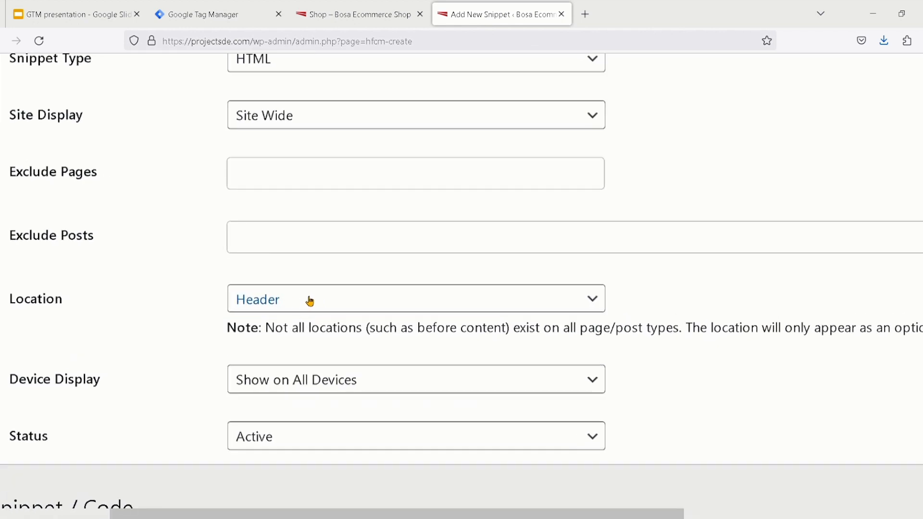
left_click(311, 301)
key("Down")
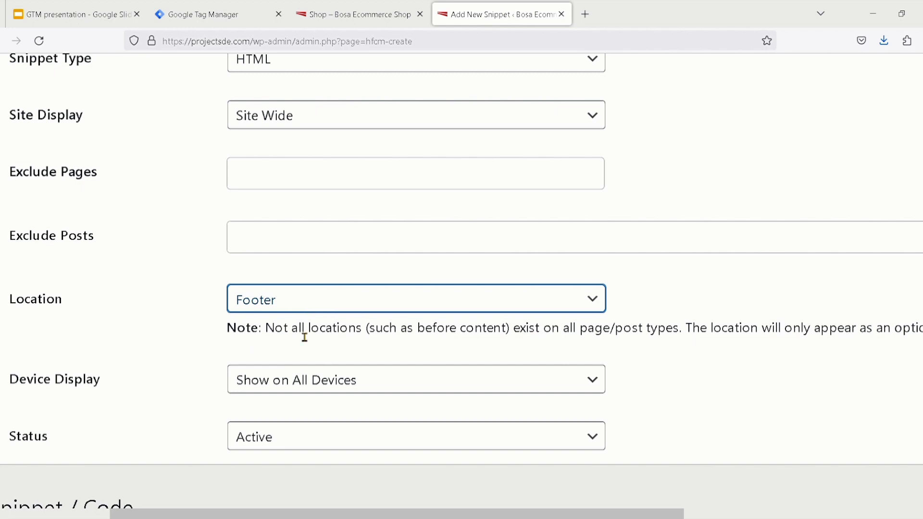
Place the cursor in the empty snippet code editor, and copy the noscript body code from Google Tag Manager's install dialog
scroll(305, 337, "down", 1)
scroll(305, 337, "down", 4)
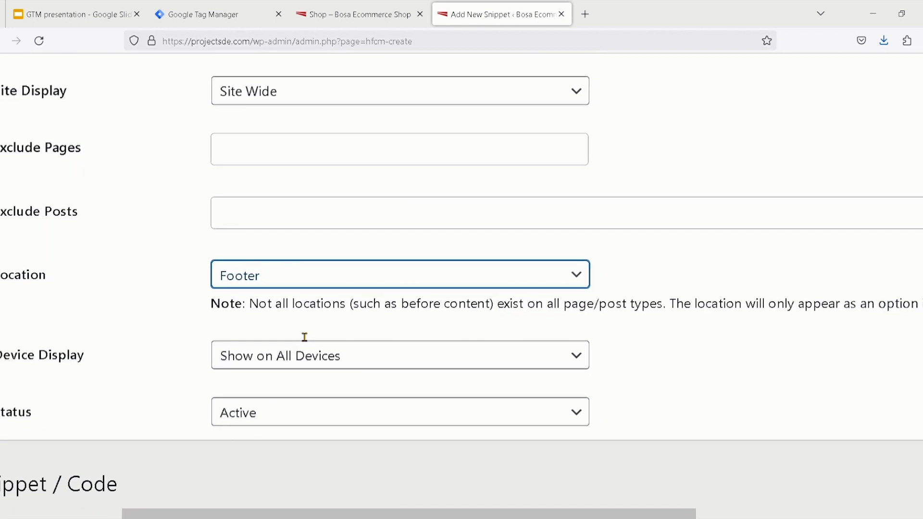
scroll(254, 482, "down", 3)
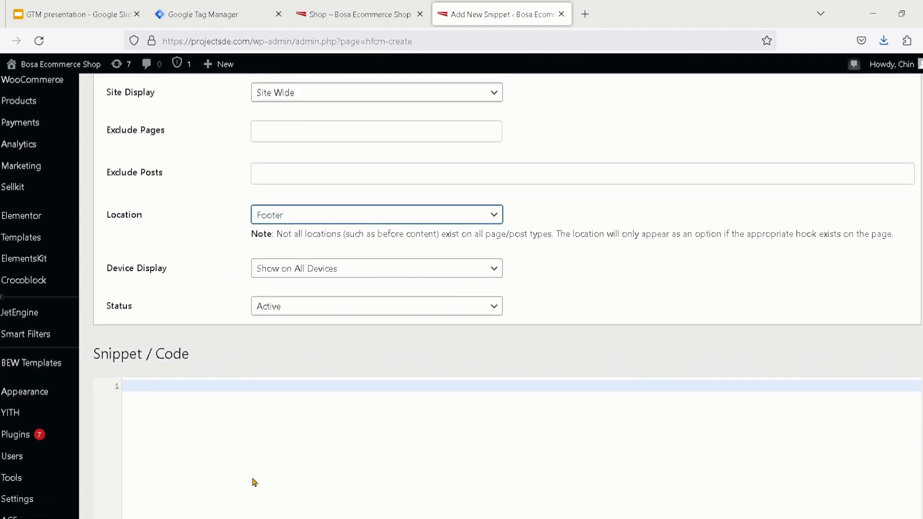
left_click(186, 372)
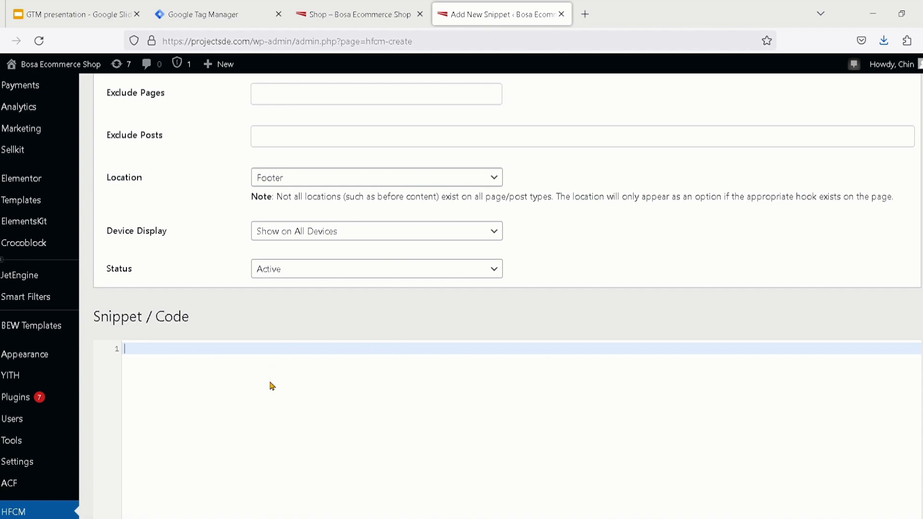
left_click(229, 22)
left_click(378, 399)
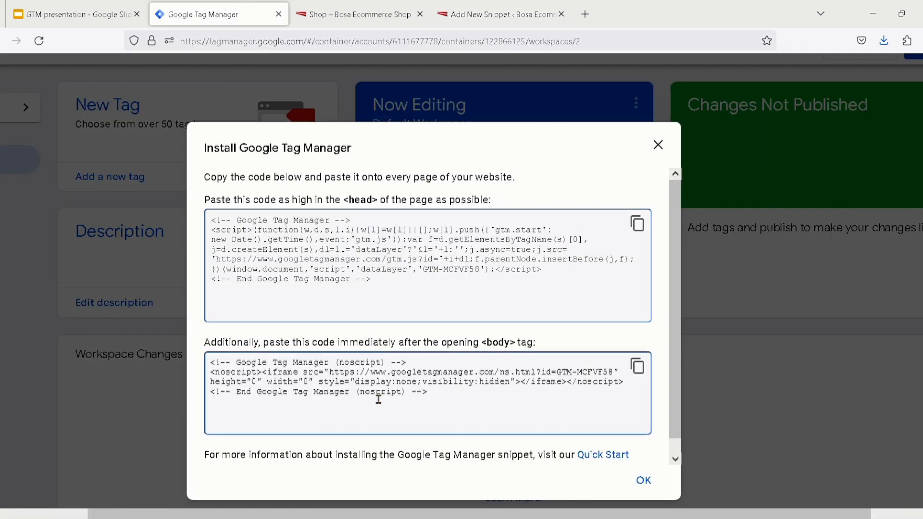
double_click(378, 399)
left_click_drag(435, 403, 192, 370)
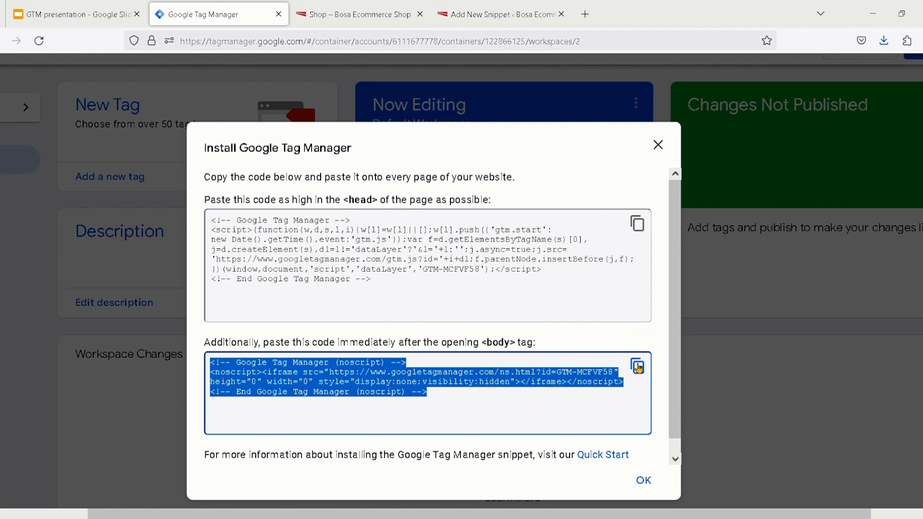
scroll(632, 369, "up", 5)
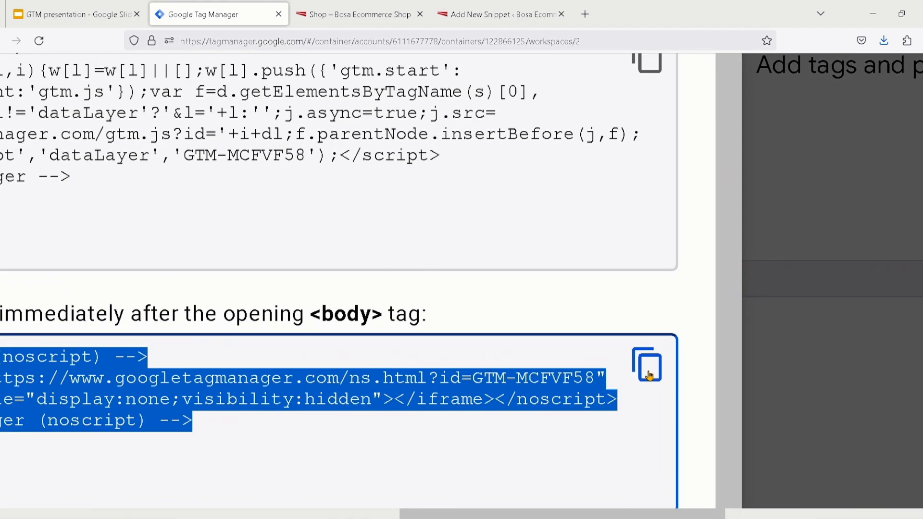
left_click(649, 376)
left_click(650, 375)
scroll(559, 411, "down", 5)
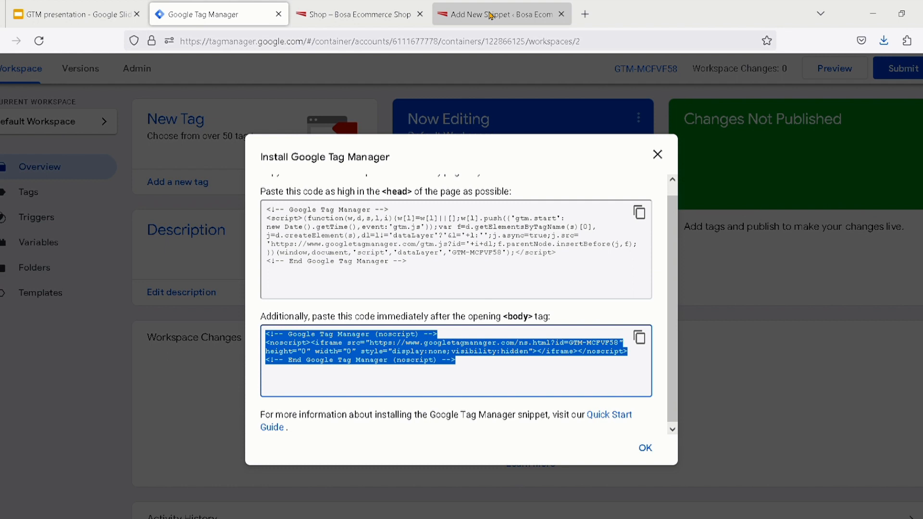
Return to the new BodyGTM snippet in WordPress and paste the copied noscript code into its code editor
left_click(490, 15)
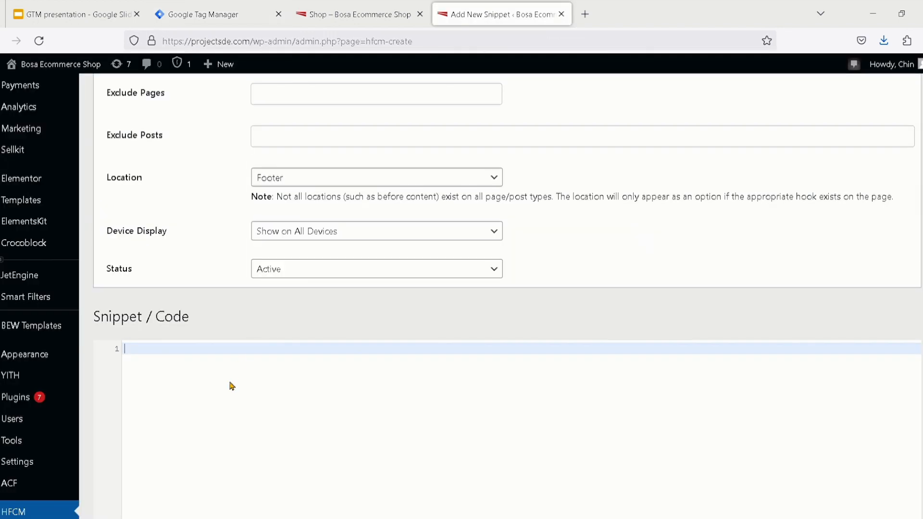
scroll(231, 386, "up", 3)
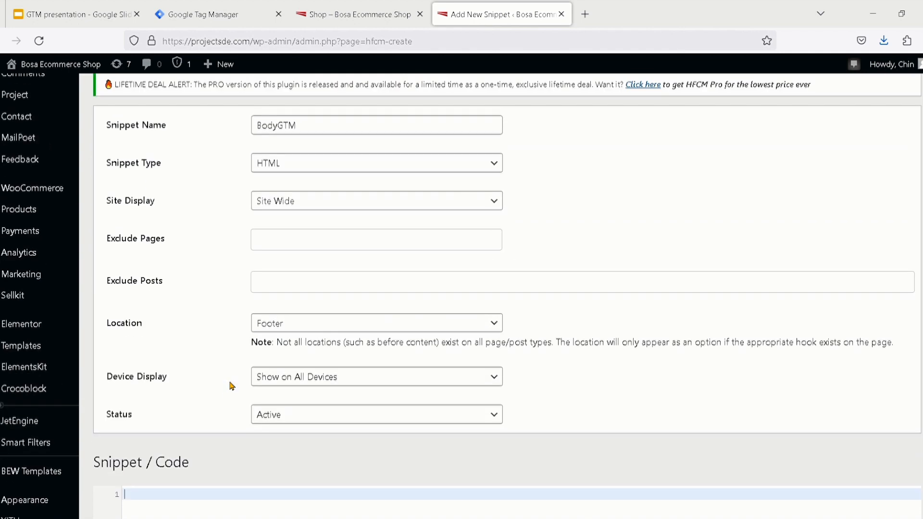
scroll(231, 385, "down", 5)
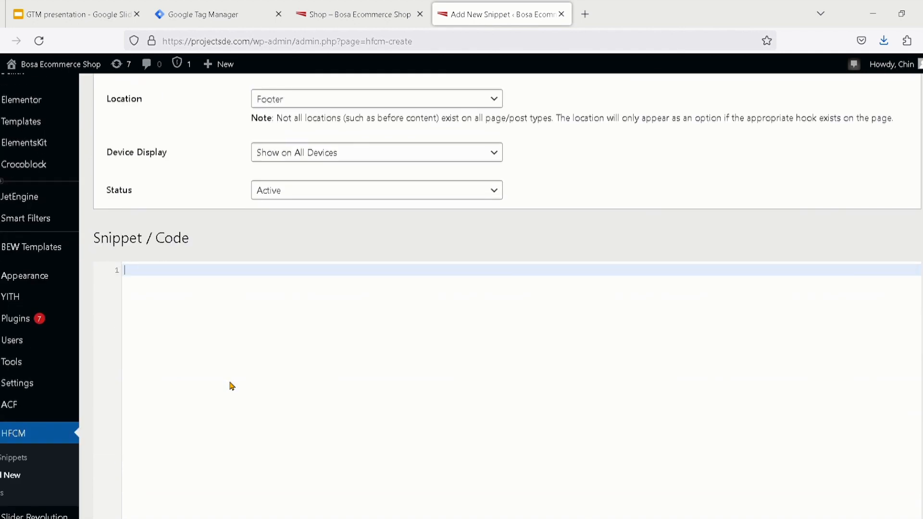
key("ctrl+v")
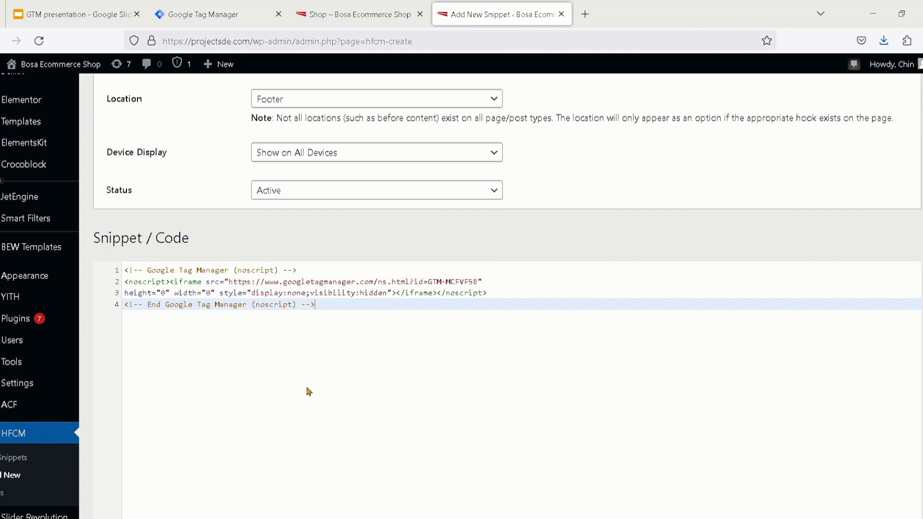
Check the pasted noscript code and save the BodyGTM snippet
scroll(308, 391, "down", 3)
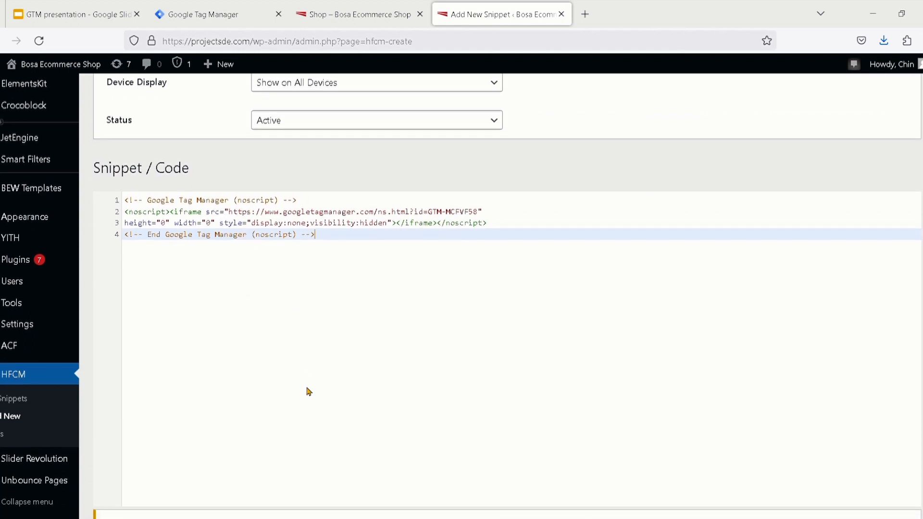
scroll(308, 391, "down", 2)
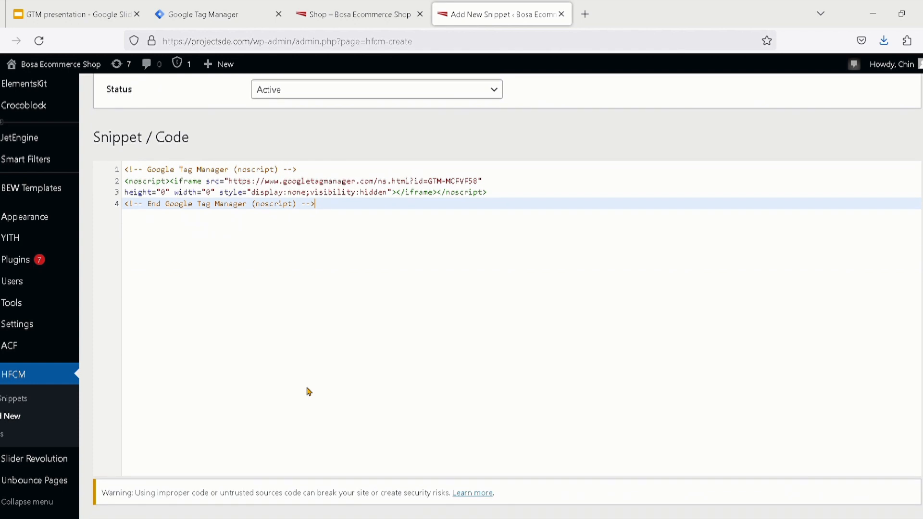
scroll(308, 391, "down", 1)
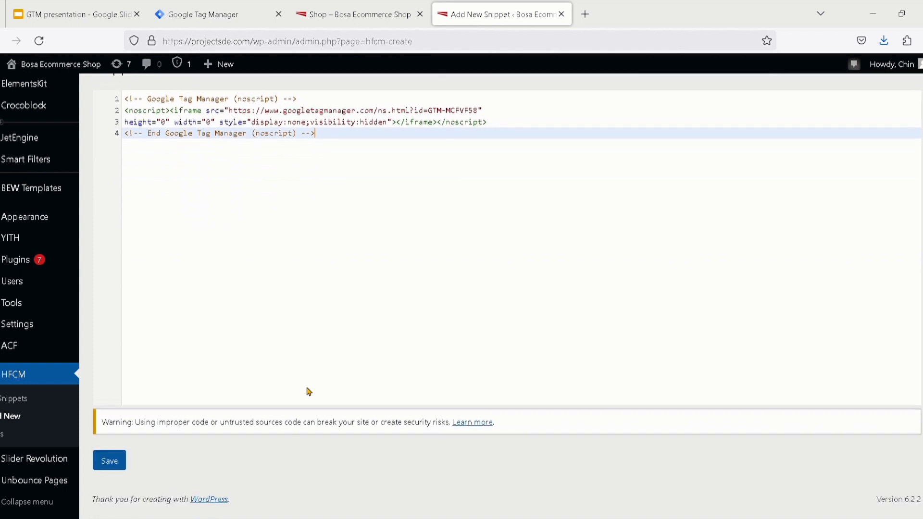
scroll(133, 470, "up", 3)
left_click(91, 483)
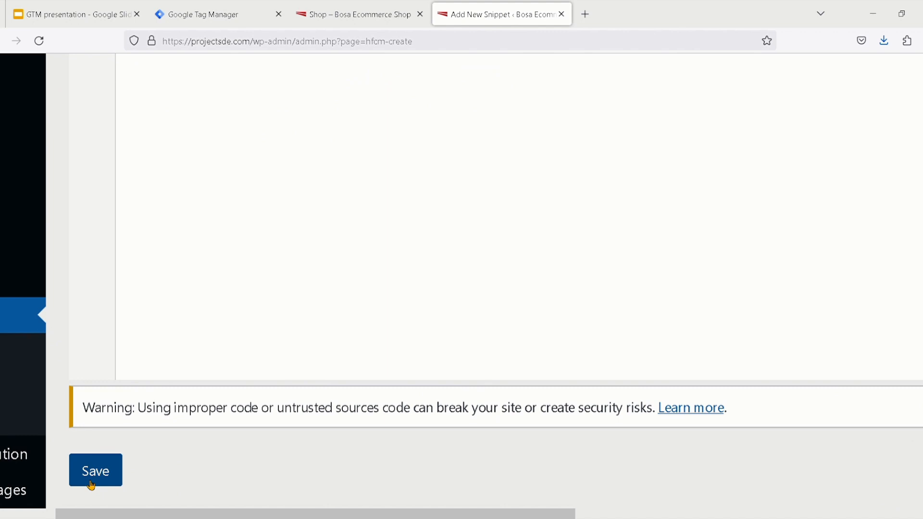
left_click(91, 484)
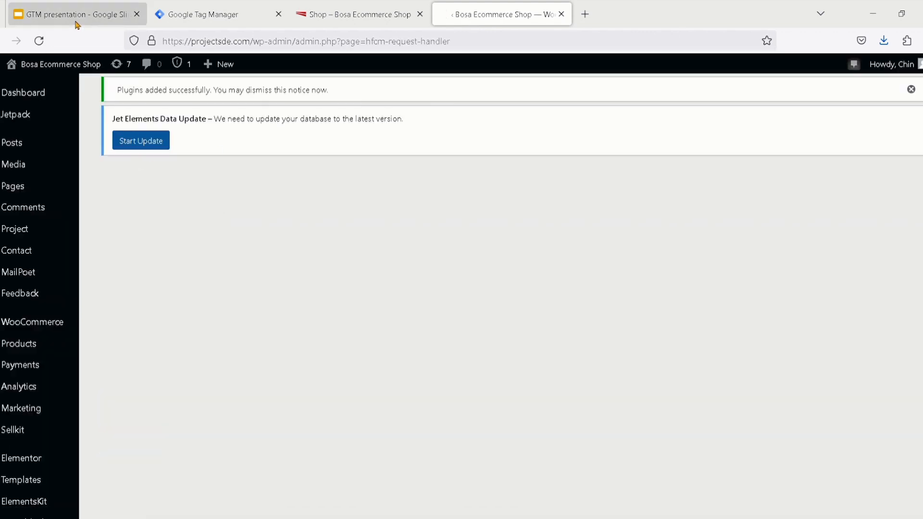
Switch to the GTM presentation and view the slide on copying the body code from the install dialog
left_click(76, 24)
scroll(86, 341, "down", 3)
left_click(75, 270)
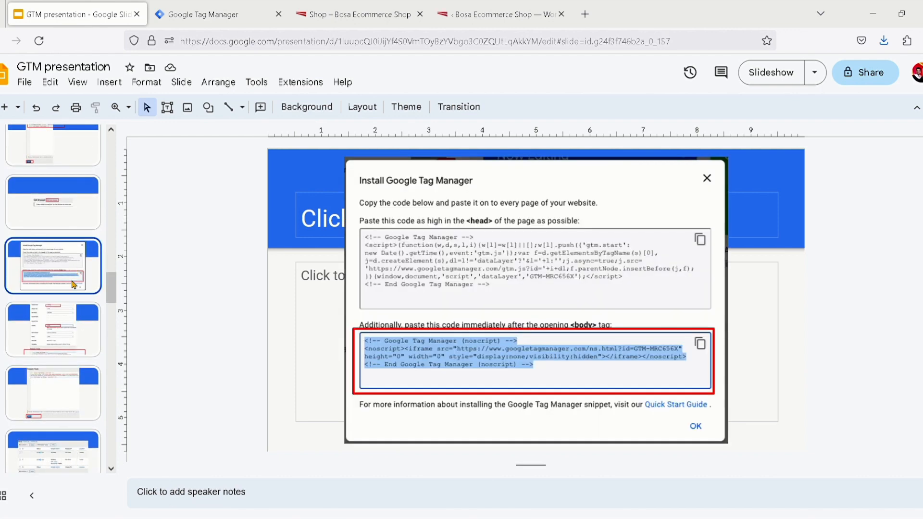
View the presentation slides on the GTBody snippet settings with the Footer location and on saving the noscript code
left_click(75, 330)
scroll(76, 330, "down", 3)
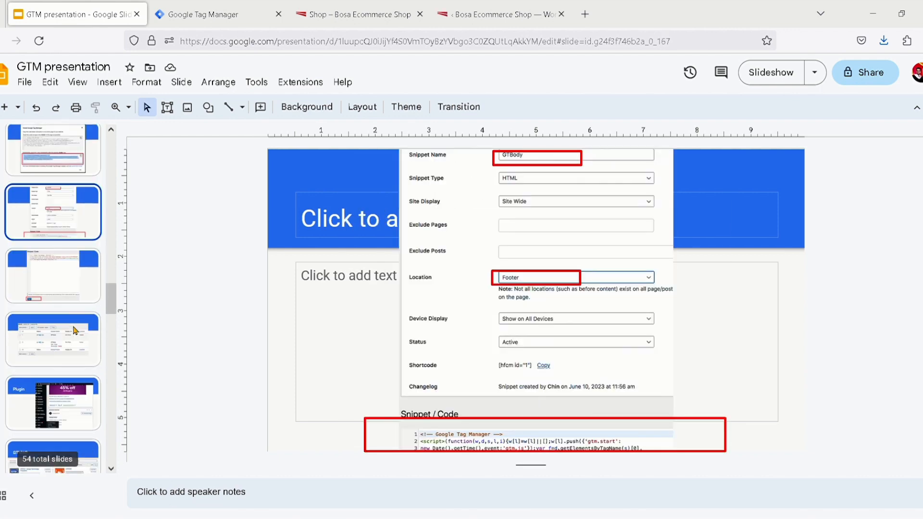
left_click(75, 295)
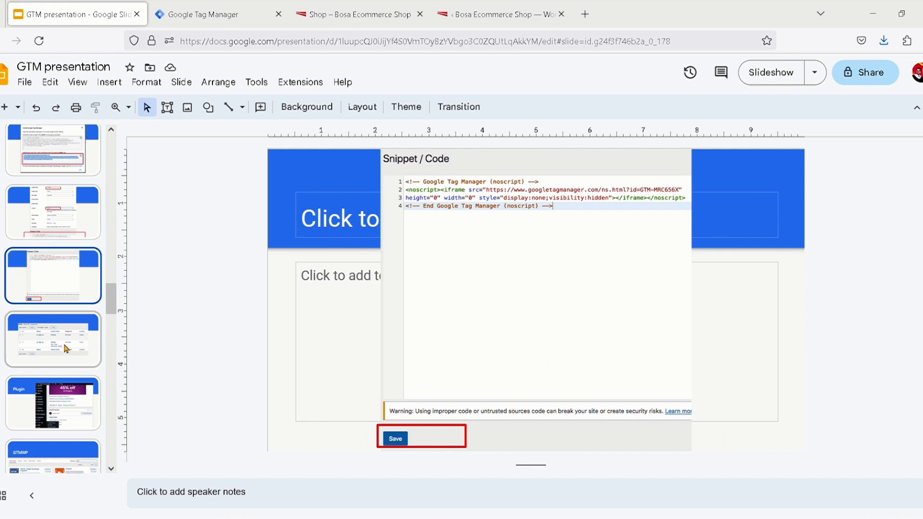
Switch to the BodyGTM snippet in WordPress and review its settings and noscript code
left_click(207, 10)
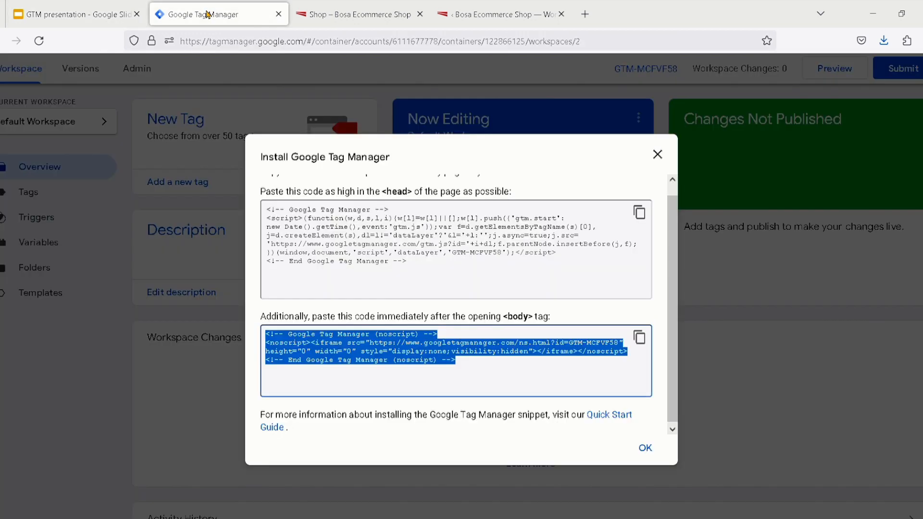
left_click(500, 14)
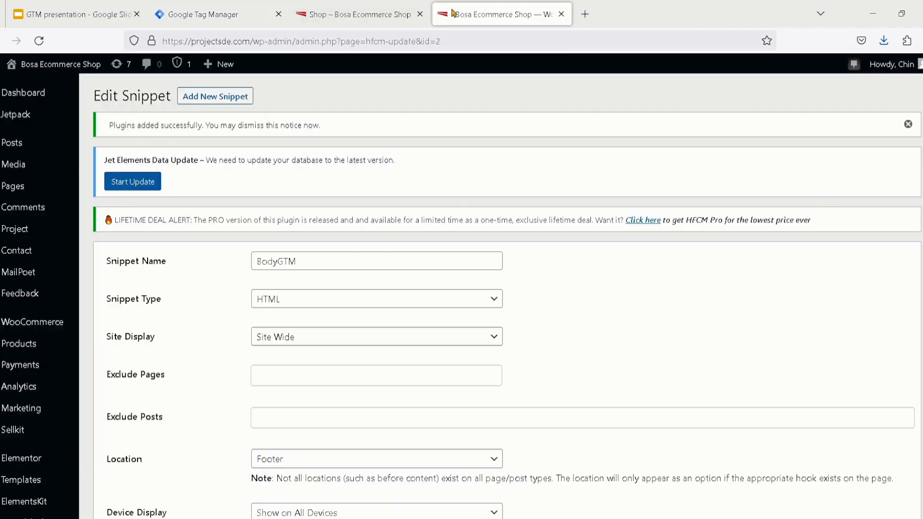
scroll(348, 275, "down", 10)
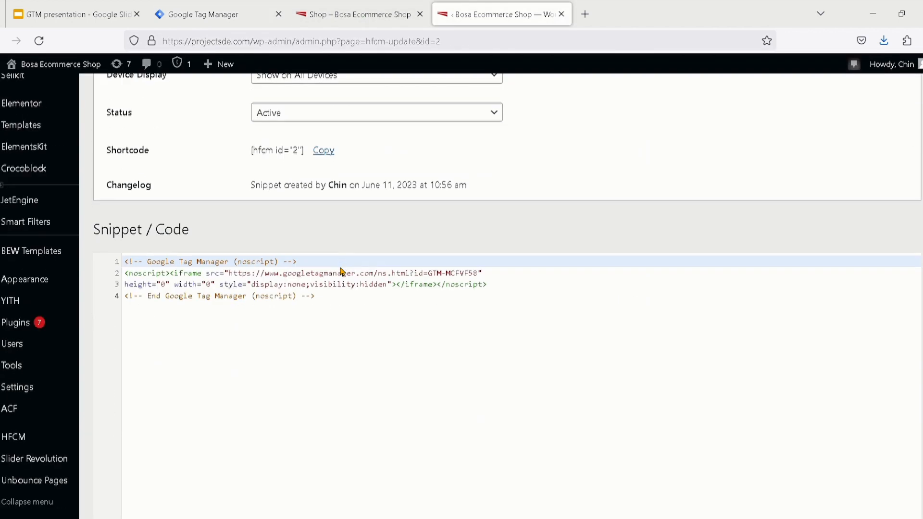
scroll(346, 273, "up", 10)
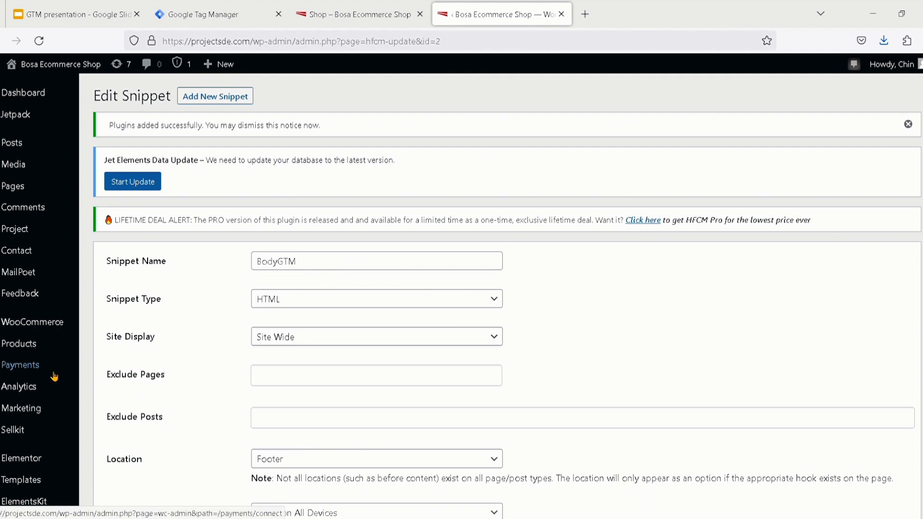
Search the installed WordPress plugins for "Head" and open the settings of Header Footer Code Manager
scroll(54, 376, "down", 7)
scroll(54, 376, "down", 1)
left_click(33, 324)
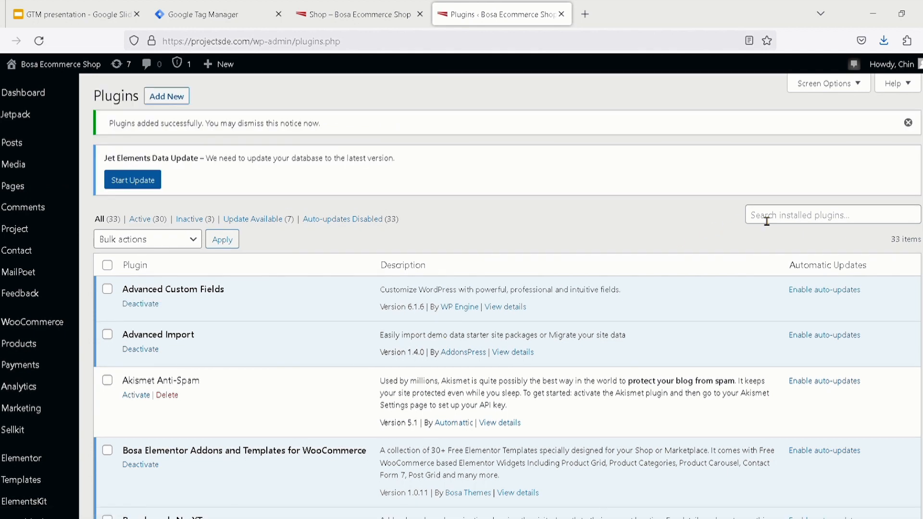
left_click(766, 220)
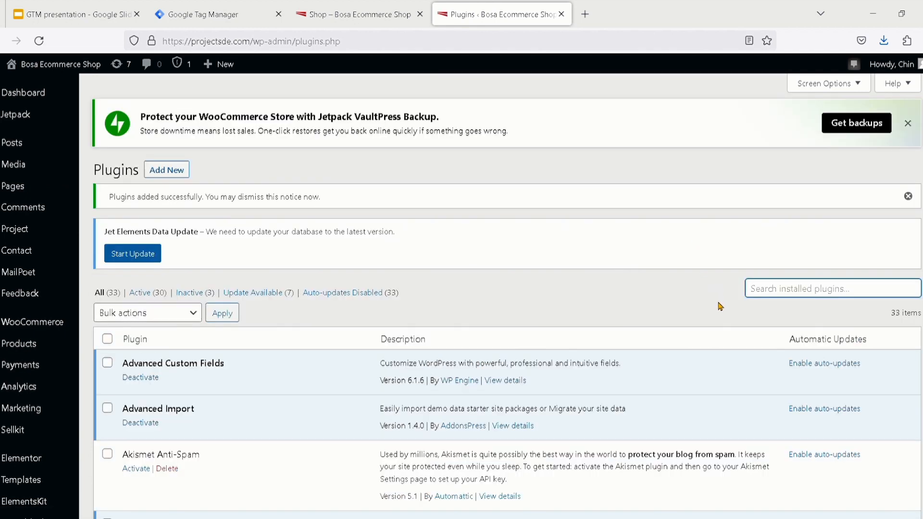
type("Head")
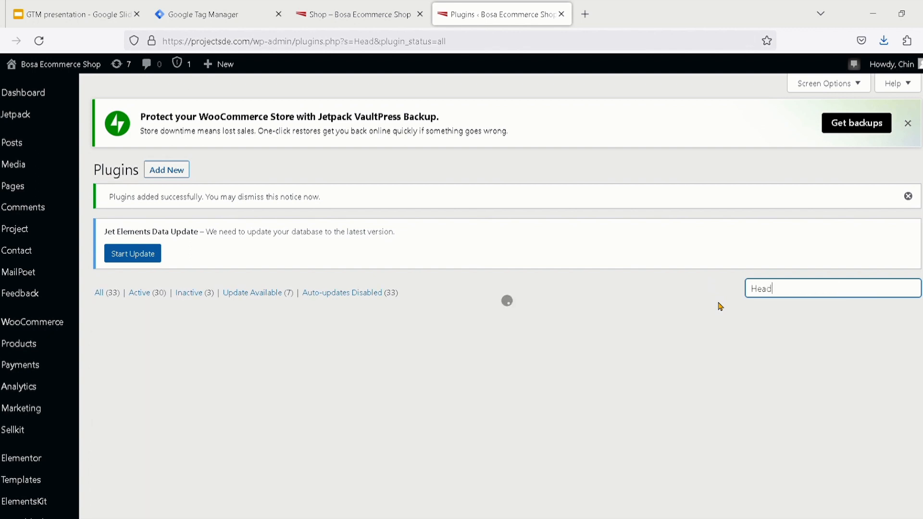
scroll(692, 305, "down", 3)
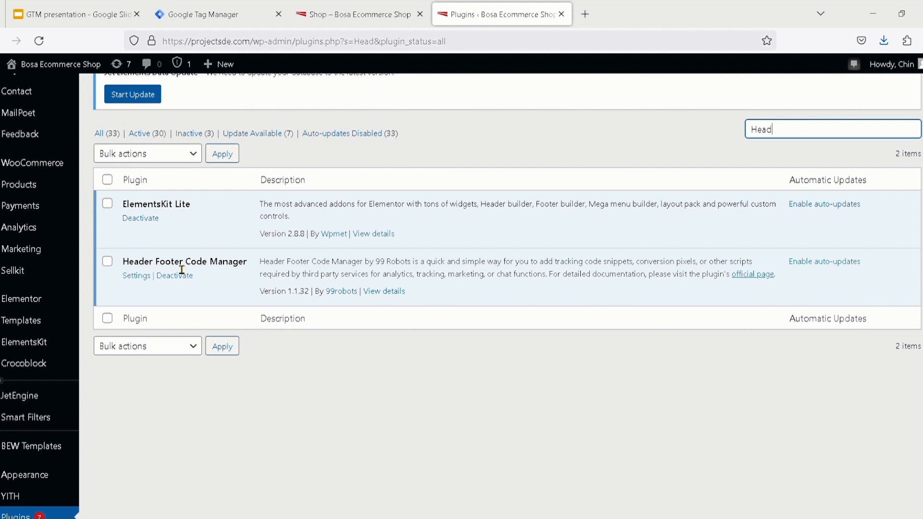
scroll(136, 278, "up", 4)
left_click(138, 278)
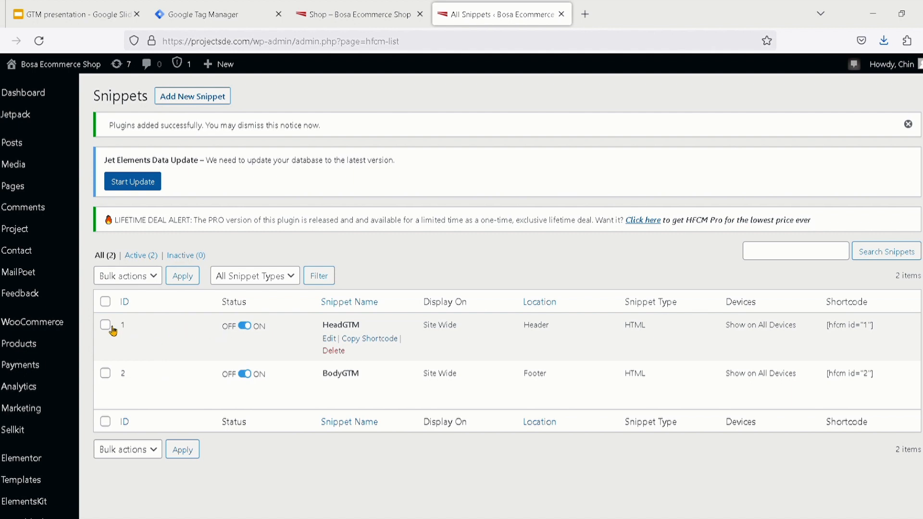
Examine the status, display and location of the HeadGTM and BodyGTM snippets in the snippets list
scroll(113, 331, "up", 5)
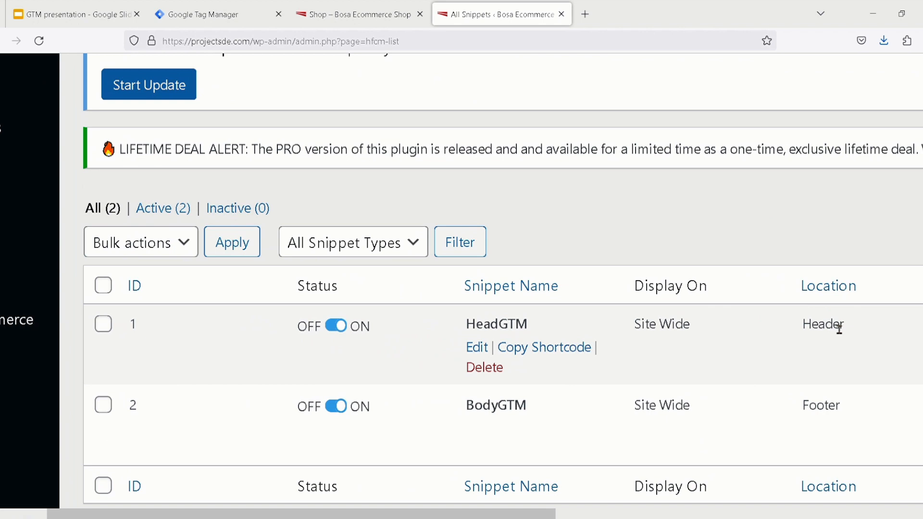
scroll(839, 329, "right", 3)
scroll(839, 329, "left", 4)
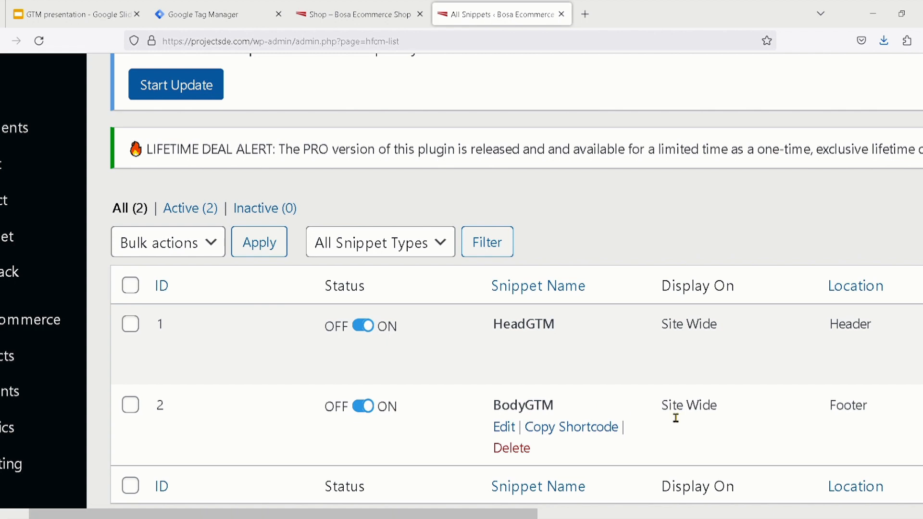
scroll(828, 415, "right", 3)
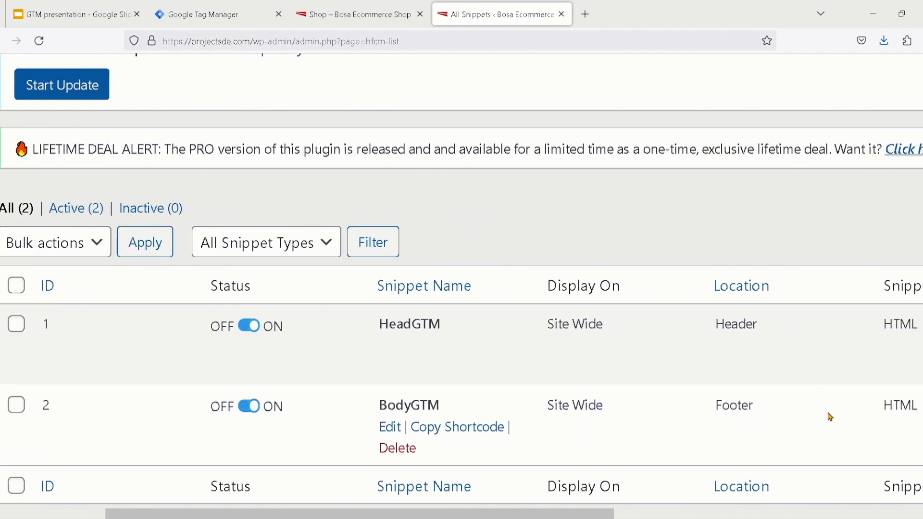
scroll(829, 416, "left", 2)
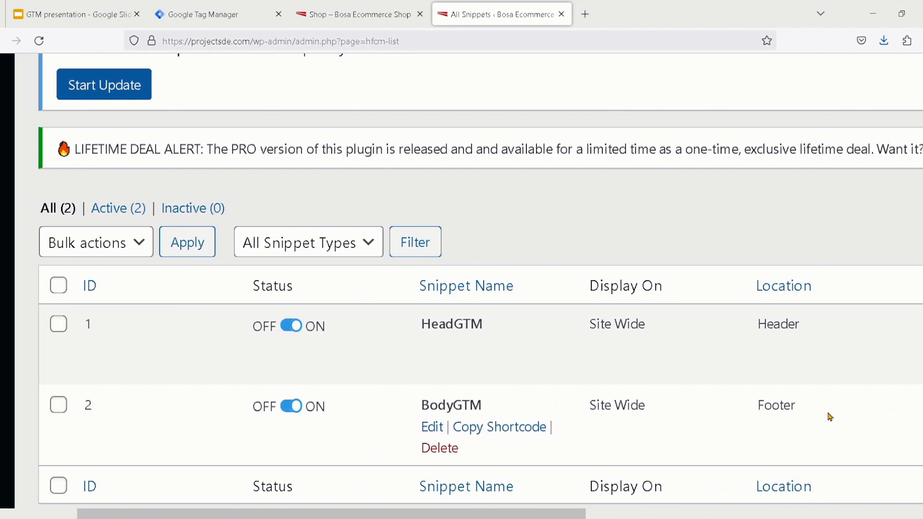
key("ctrl+0")
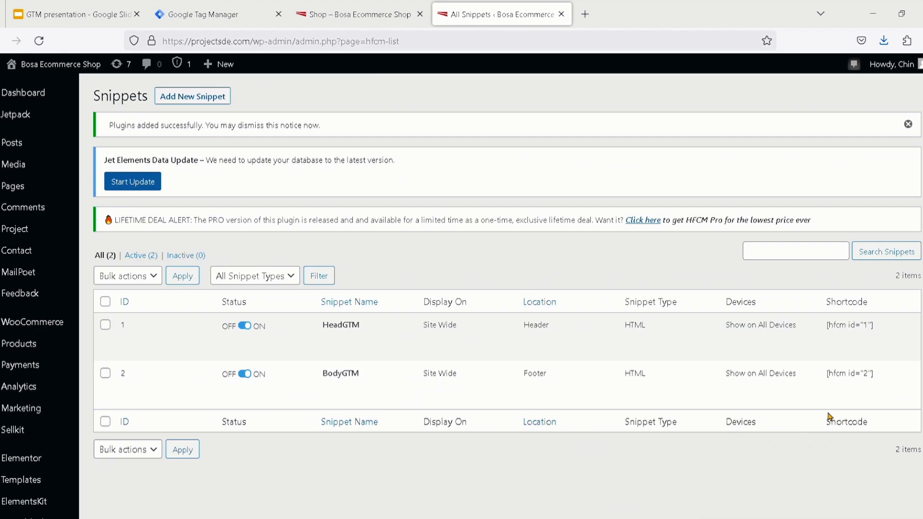
Switch to the GTM presentation and view the slides on the snippets list, the Plugin menu and GTMWP
left_click(69, 18)
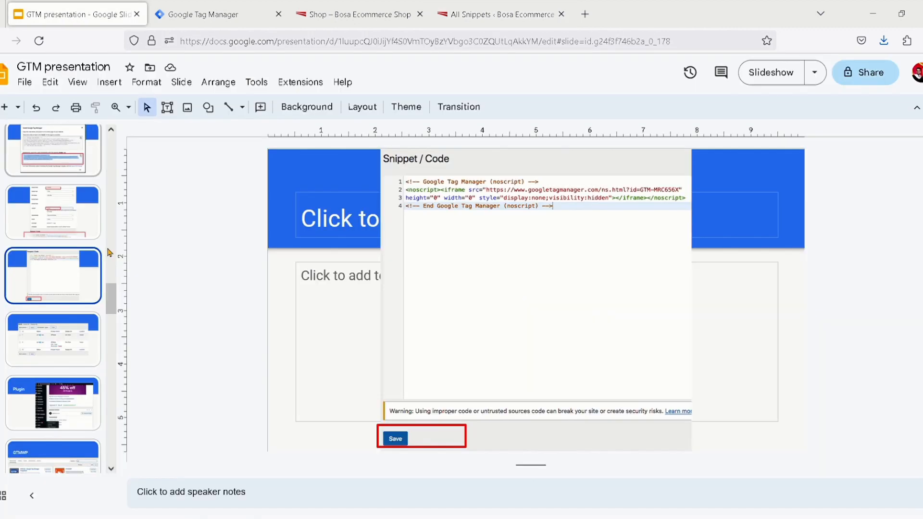
left_click(55, 334)
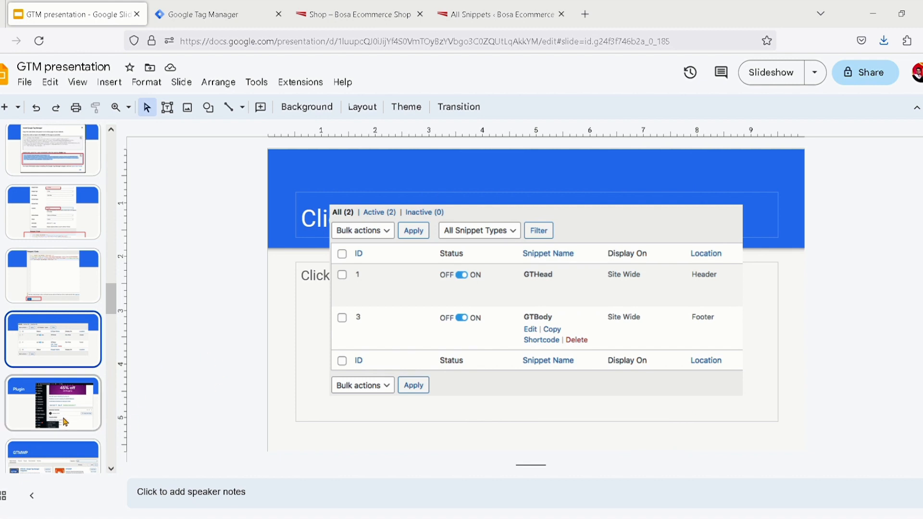
left_click(61, 405)
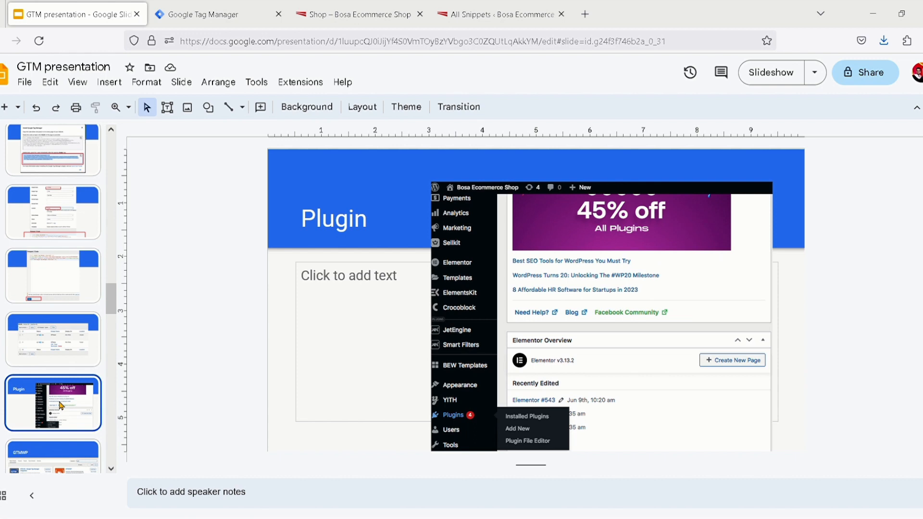
left_click(45, 461)
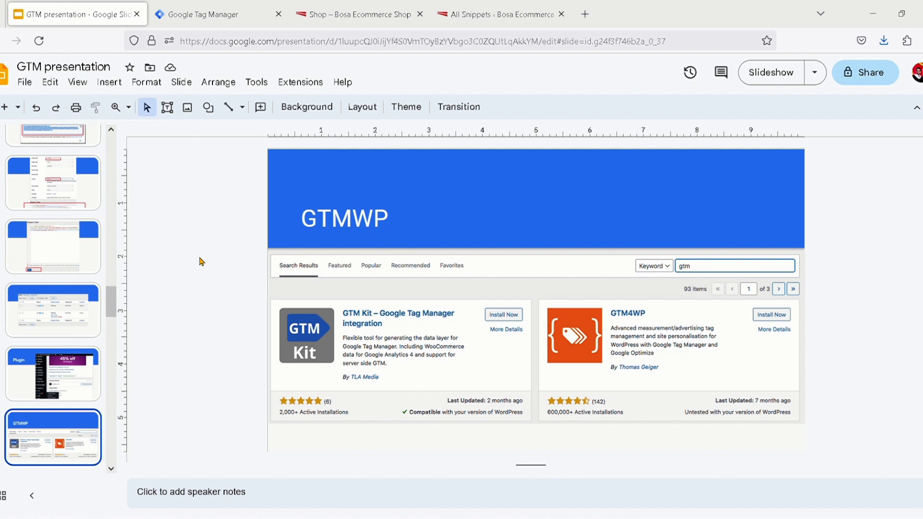
Switch to Google Tag Manager and close the install code dialog
left_click(204, 16)
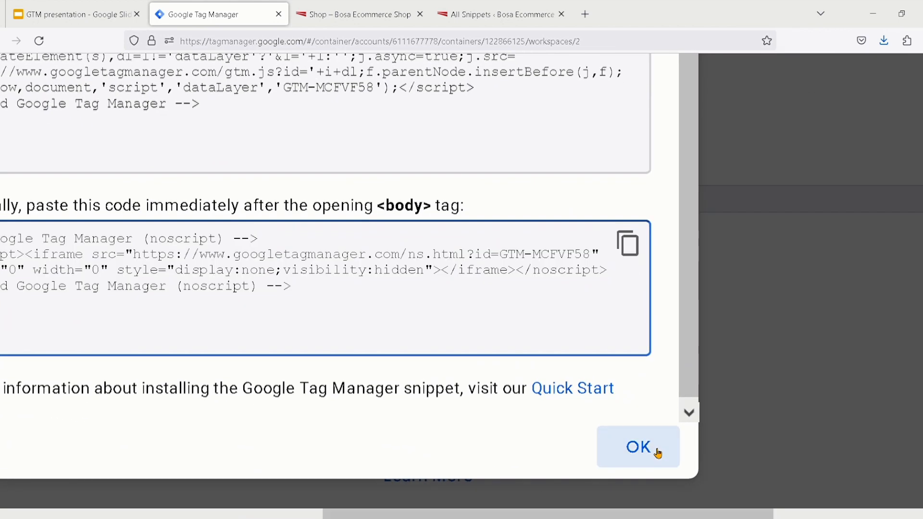
left_click(656, 453)
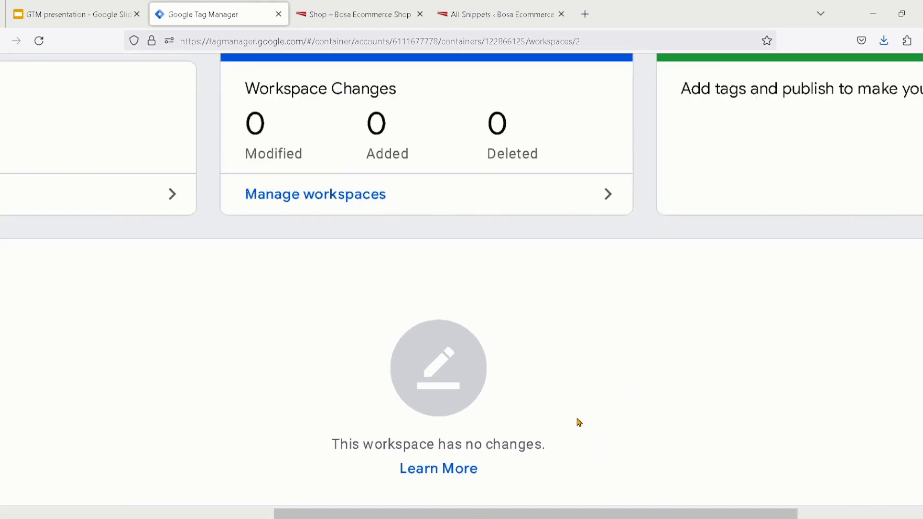
scroll(379, 400, "up", 1)
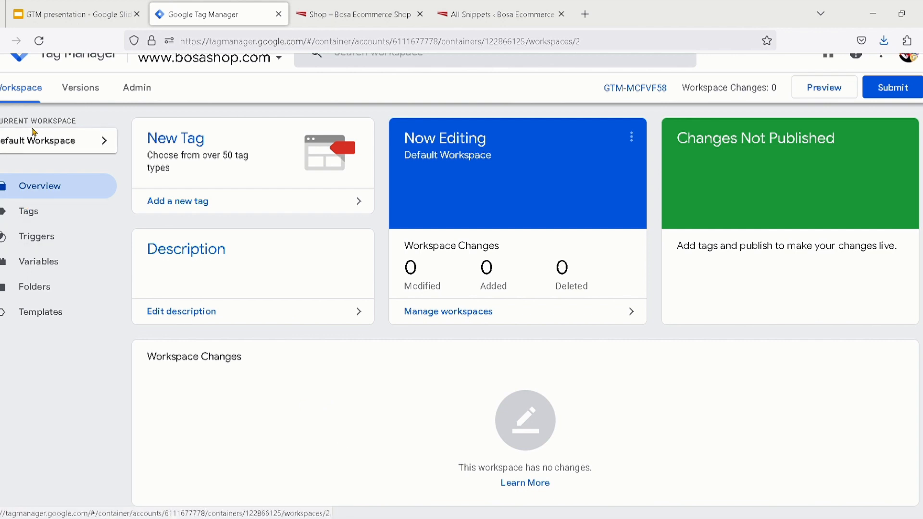
scroll(63, 145, "up", 1)
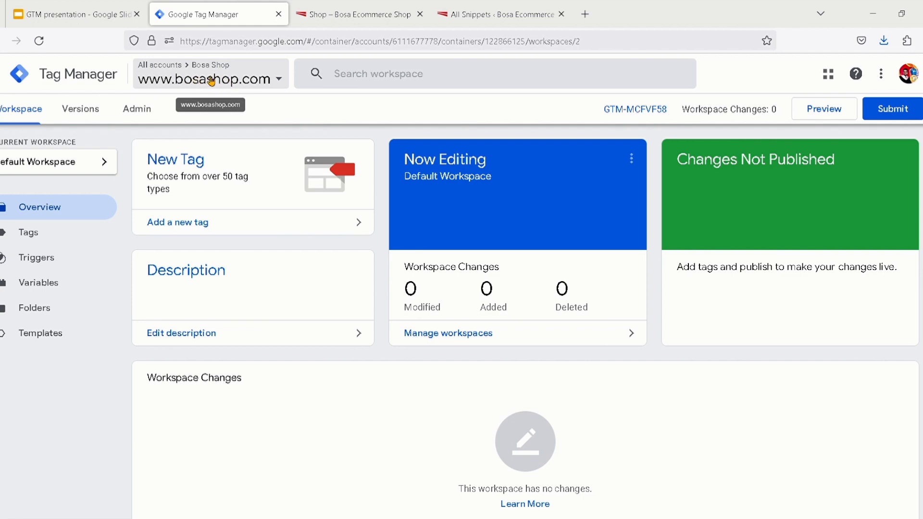
scroll(229, 85, "up", 3)
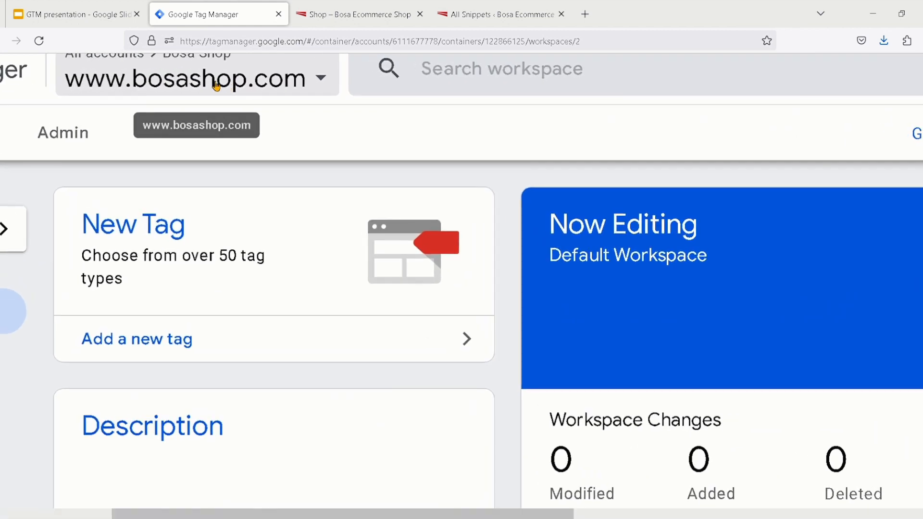
left_click(209, 98)
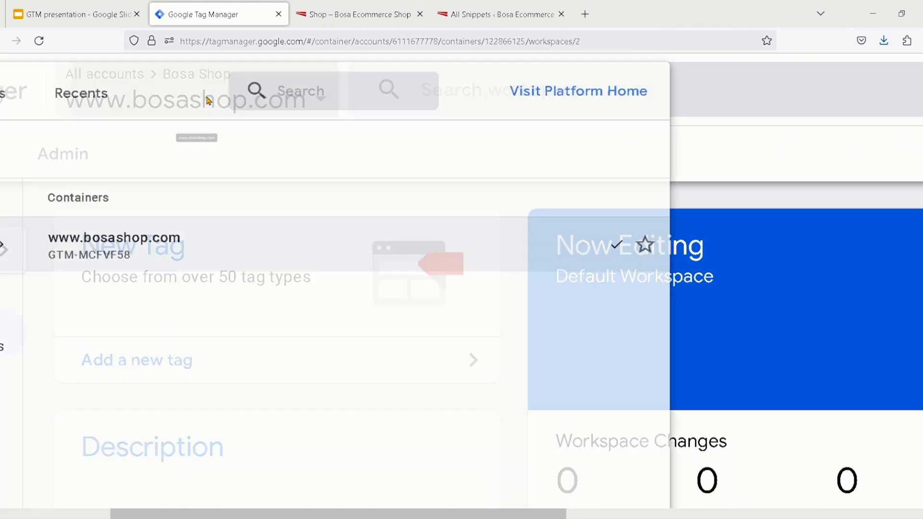
scroll(226, 186, "down", 2)
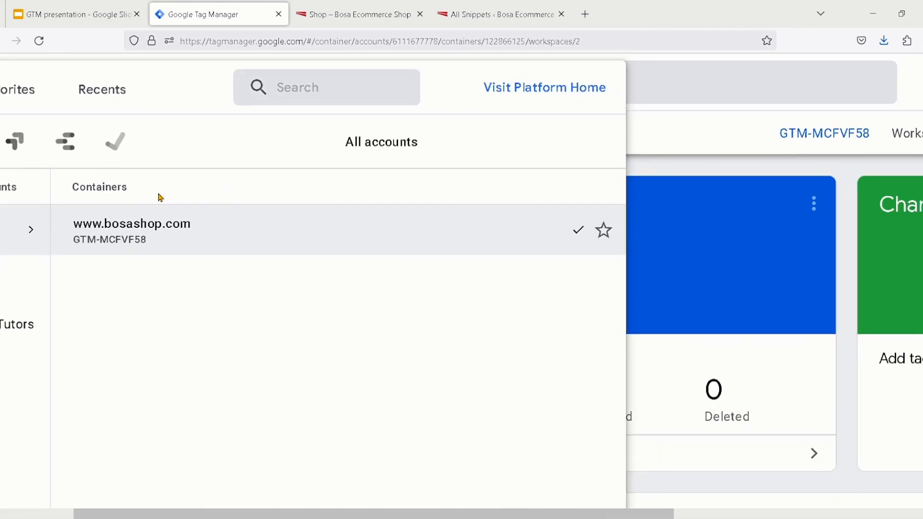
scroll(128, 231, "left", 3)
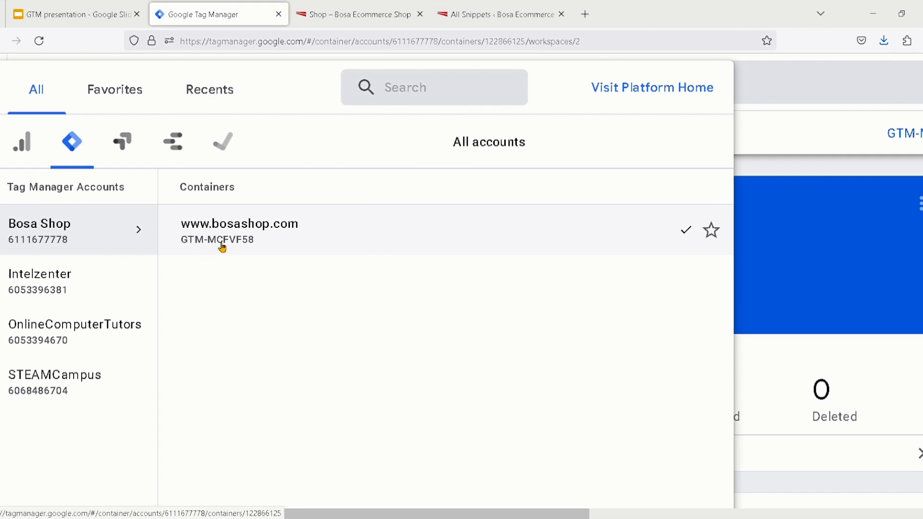
left_click(276, 247)
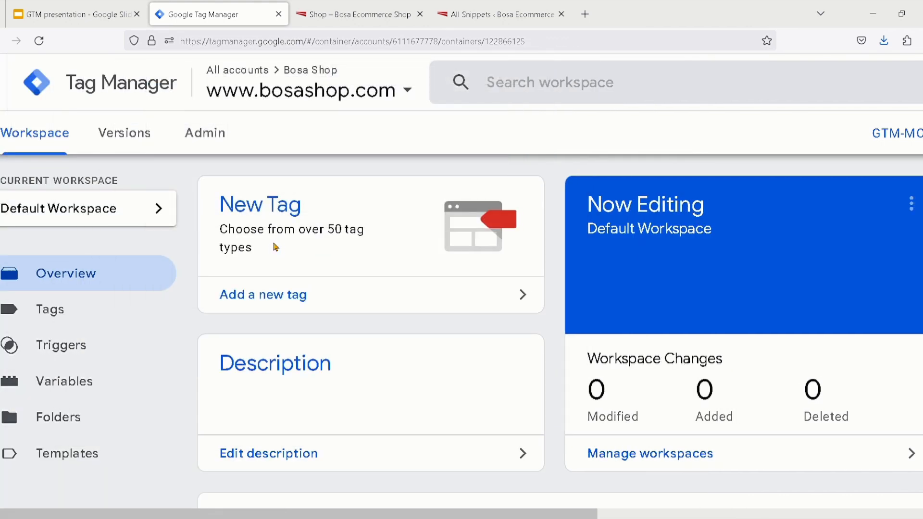
key("ctrl+minus")
key("ctrl+minus")
key("ctrl+minus")
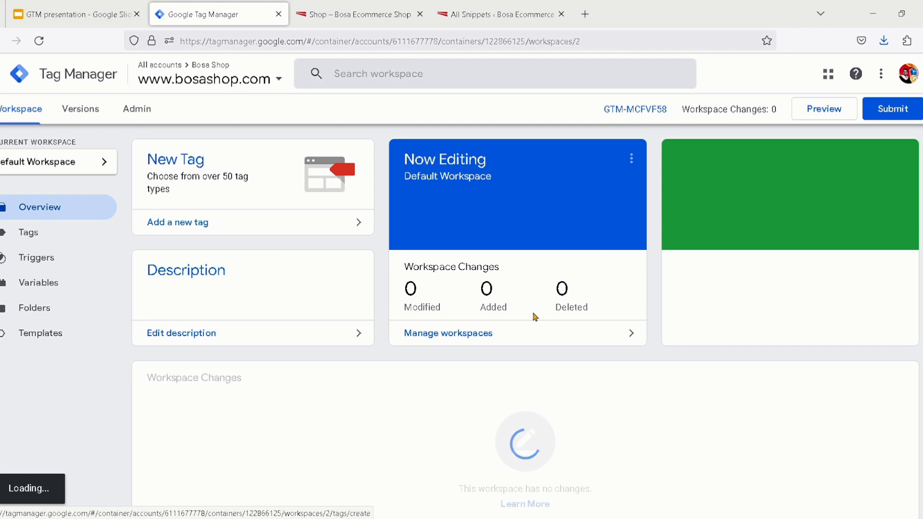
Reopen the install instructions from the container ID, review the head and body codes, and close the dialog
left_click(642, 119)
scroll(642, 118, "up", 5)
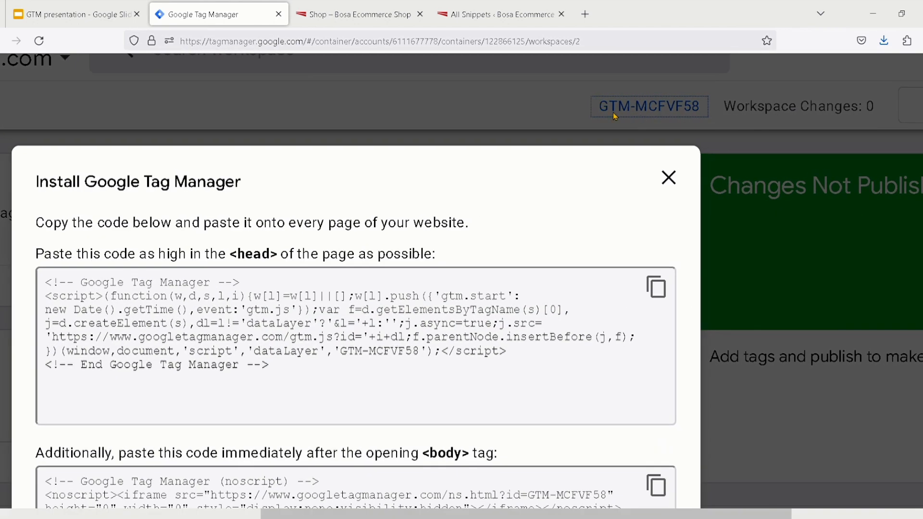
scroll(600, 217, "down", 3)
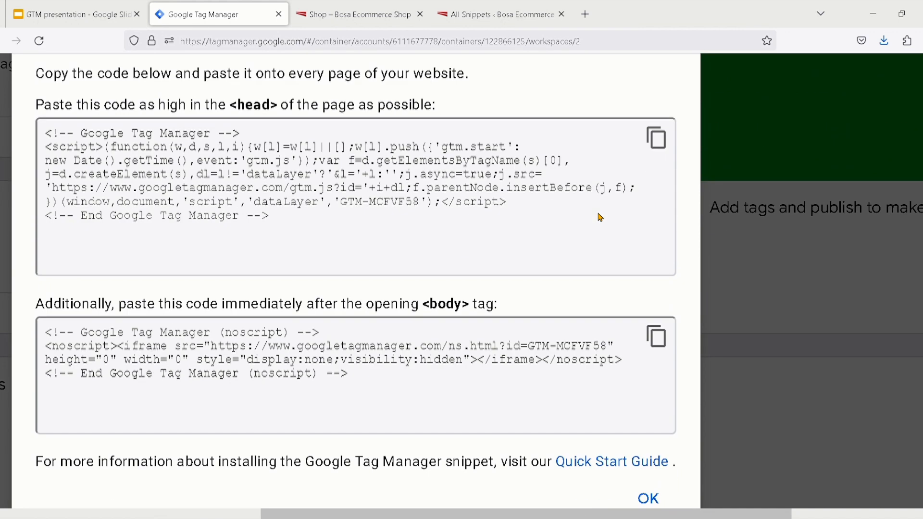
scroll(601, 217, "up", 1)
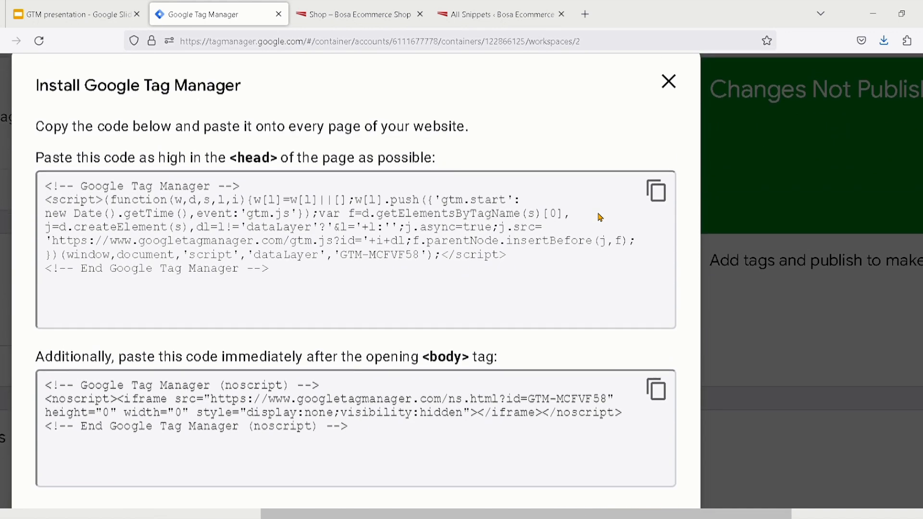
scroll(600, 217, "down", 1)
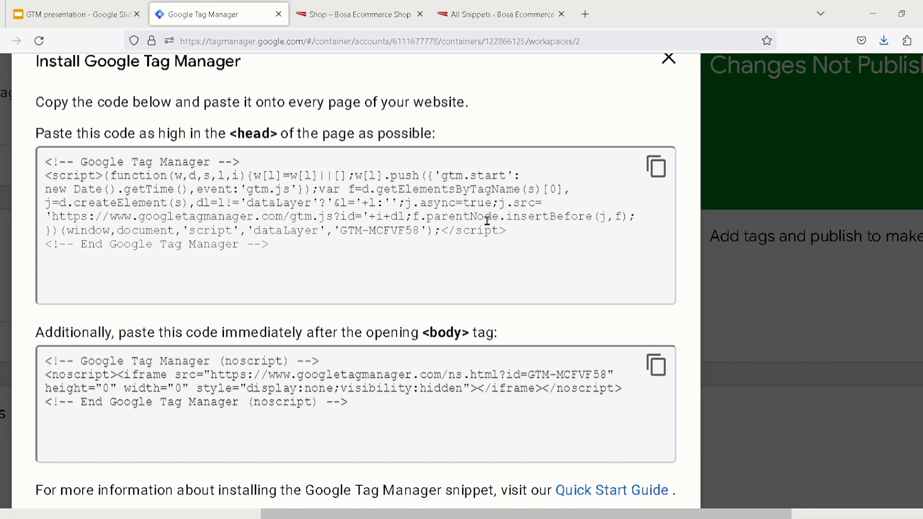
scroll(496, 251, "down", 3)
left_click(653, 403)
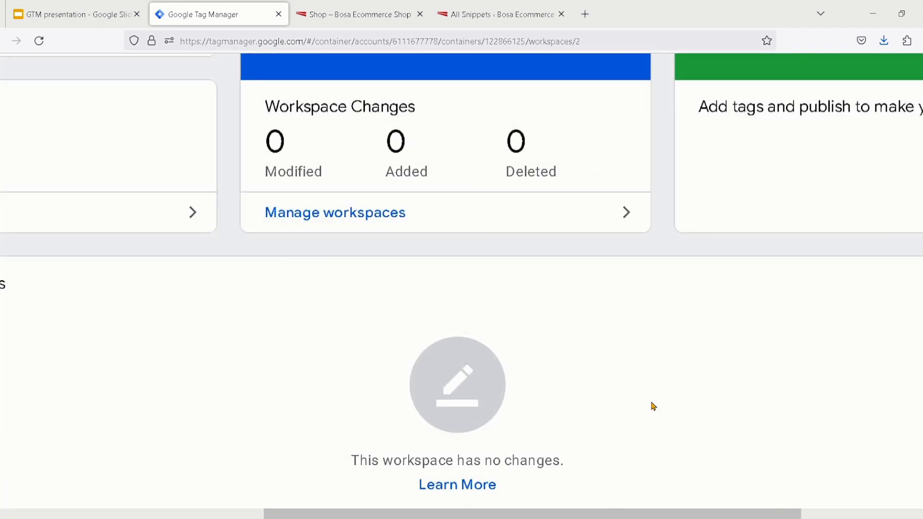
scroll(536, 282, "down", 3)
scroll(536, 282, "up", 3)
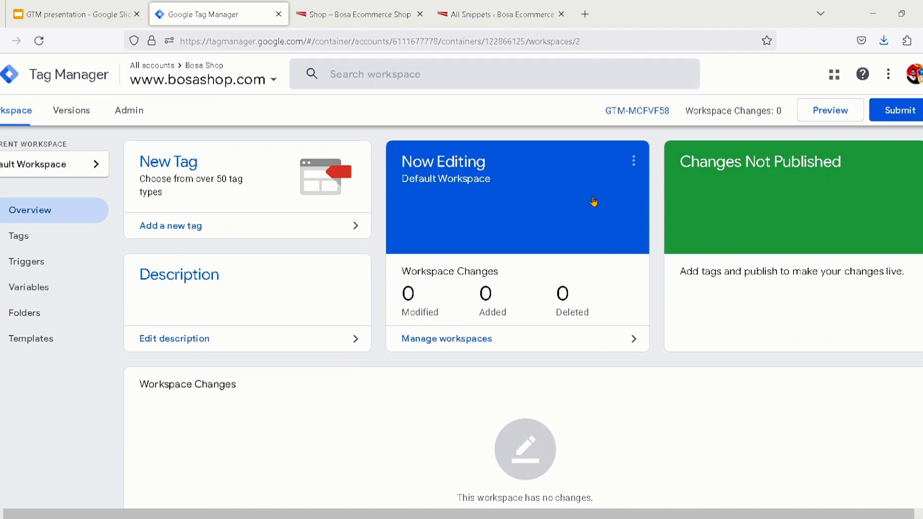
left_click(649, 113)
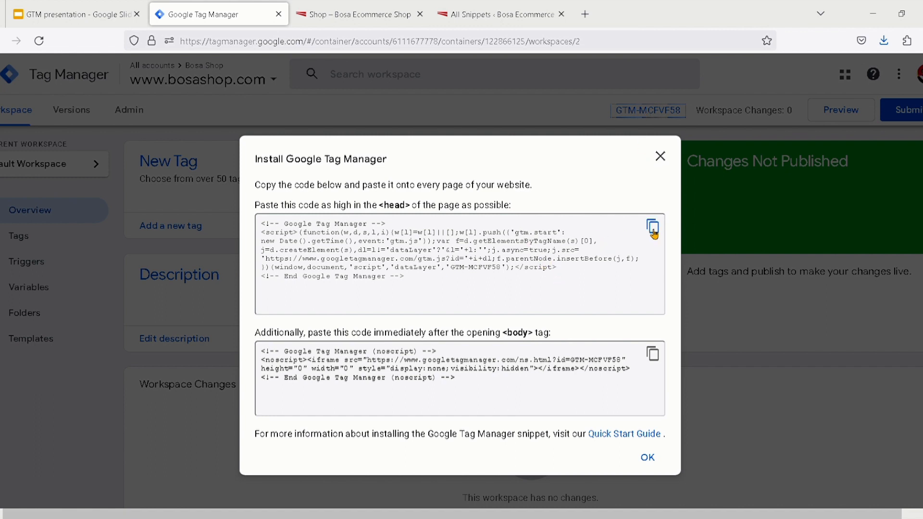
left_click(660, 157)
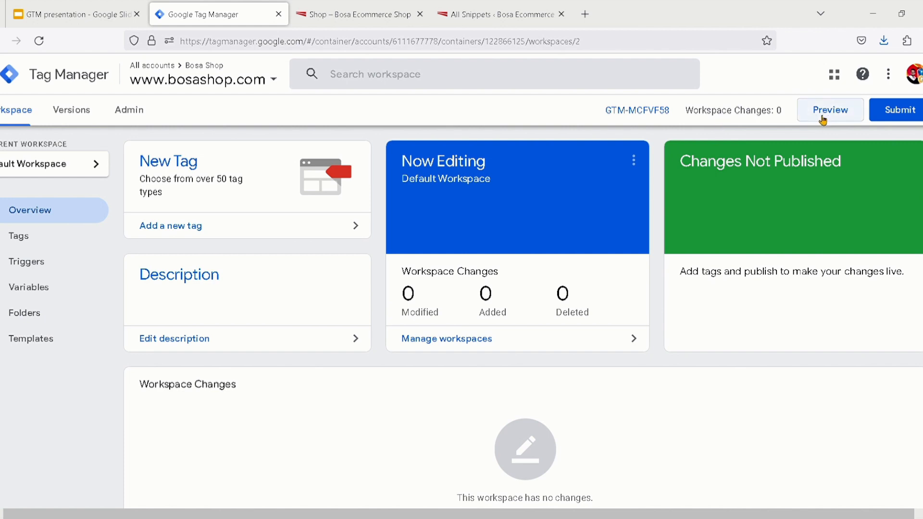
scroll(821, 116, "up", 5)
scroll(823, 119, "right", 3)
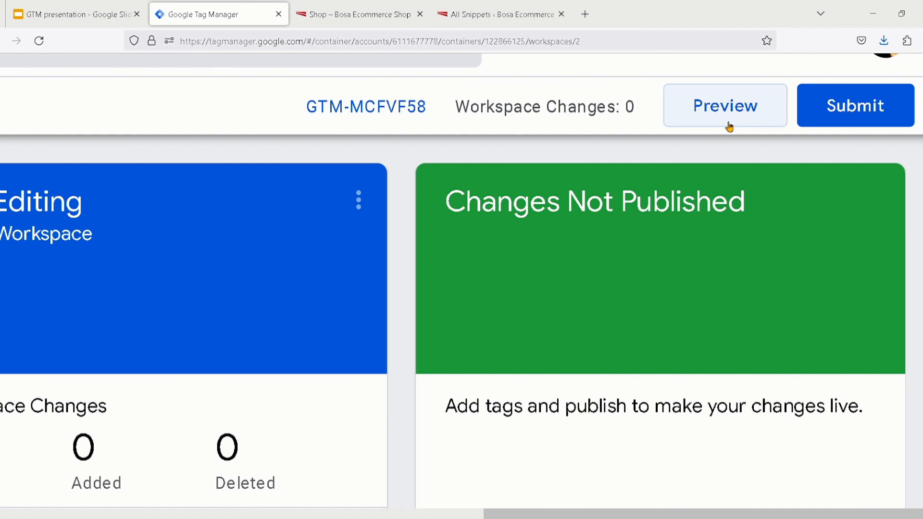
Switch to the GTM presentation and insert a blank slide between the snippets list slide and the Plugin slide
left_click(68, 15)
scroll(74, 374, "down", 2)
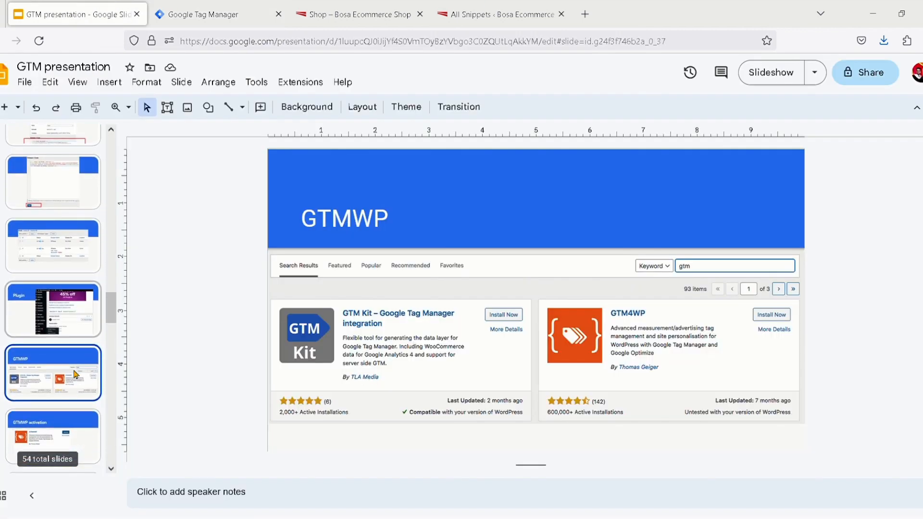
left_click(63, 245)
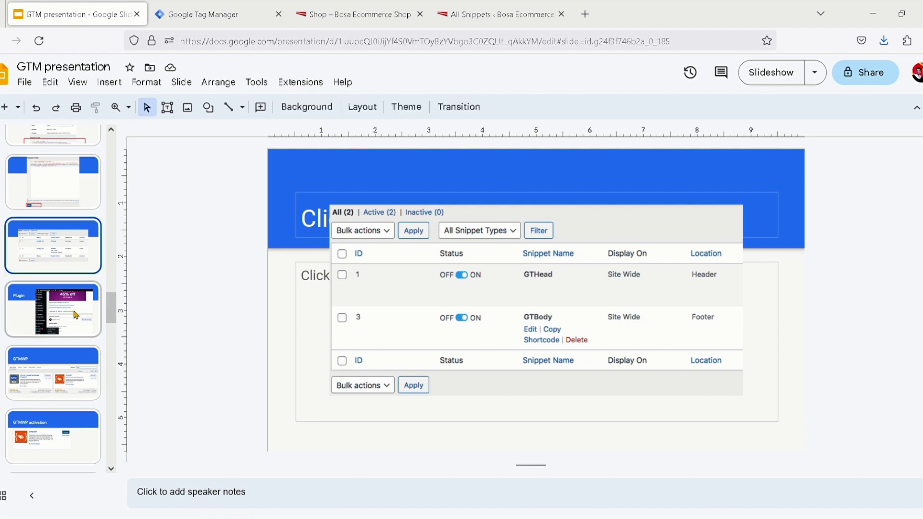
left_click(75, 314)
left_click(68, 270)
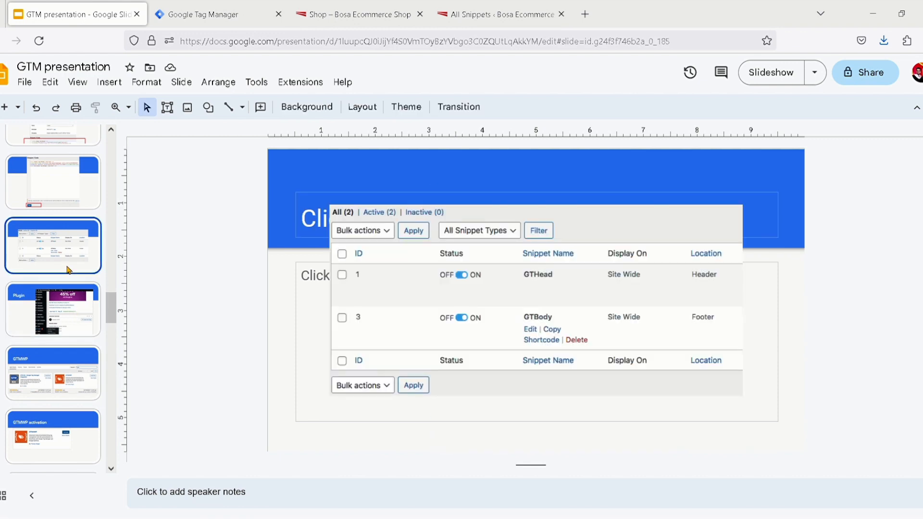
key("ctrl+m")
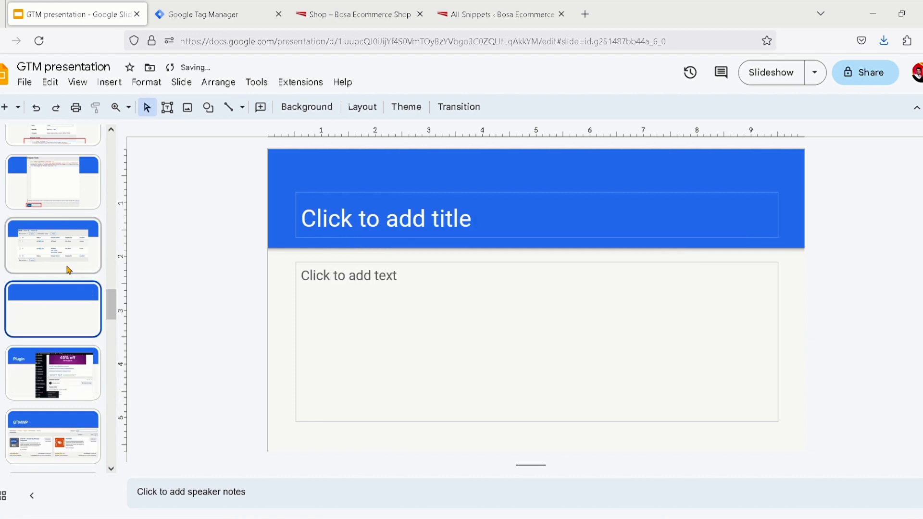
Check the WordPress snippets list, return to Google Tag Manager and start Preview mode for the container
left_click(486, 14)
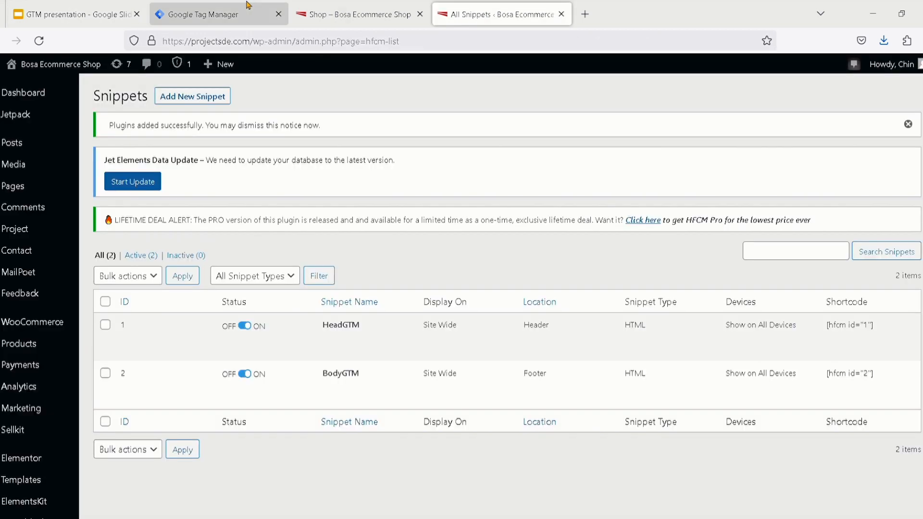
left_click(191, 19)
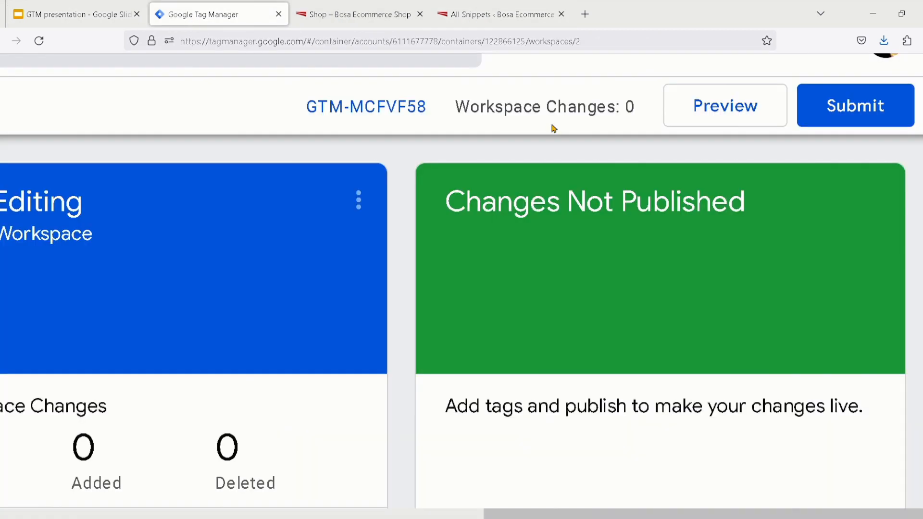
left_click(717, 121)
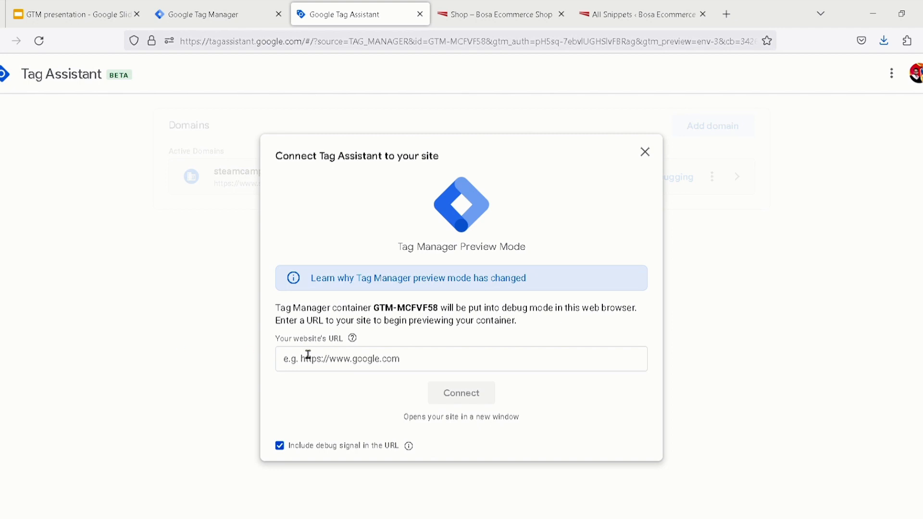
scroll(321, 362, "up", 3)
scroll(322, 362, "up", 1)
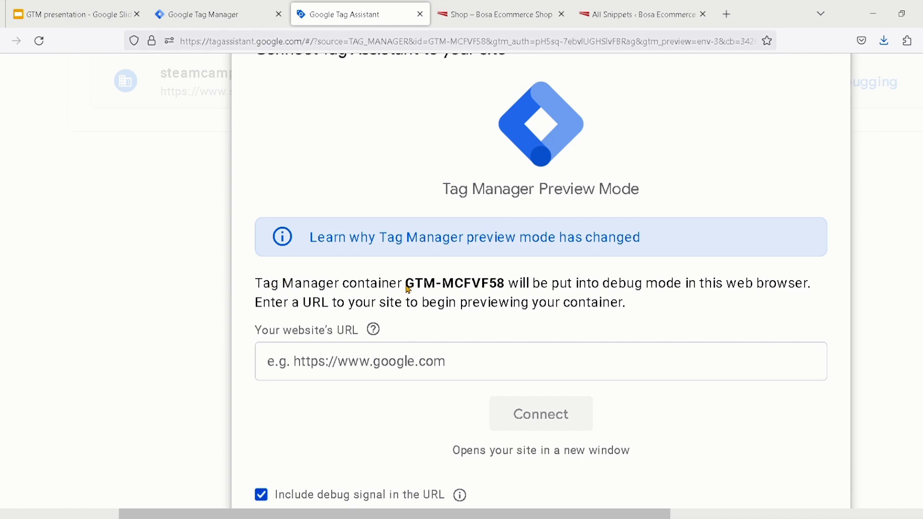
Highlight the container ID in the Tag Assistant connection dialog and activate the empty website URL field
left_click_drag(408, 289, 507, 291)
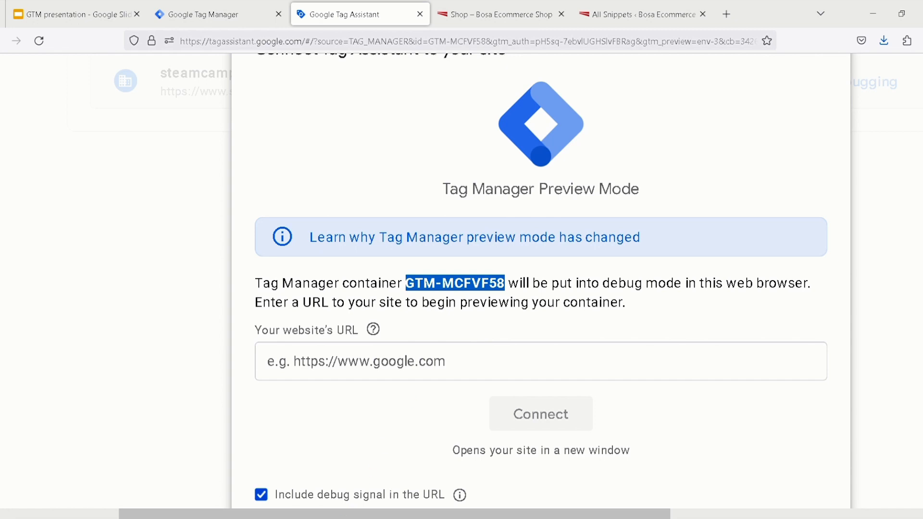
left_click(432, 373)
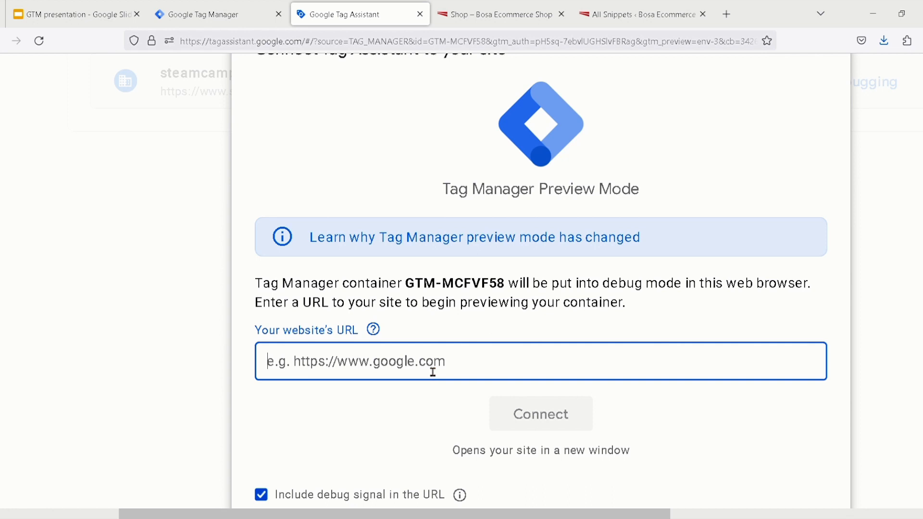
left_click(373, 329)
left_click(340, 360)
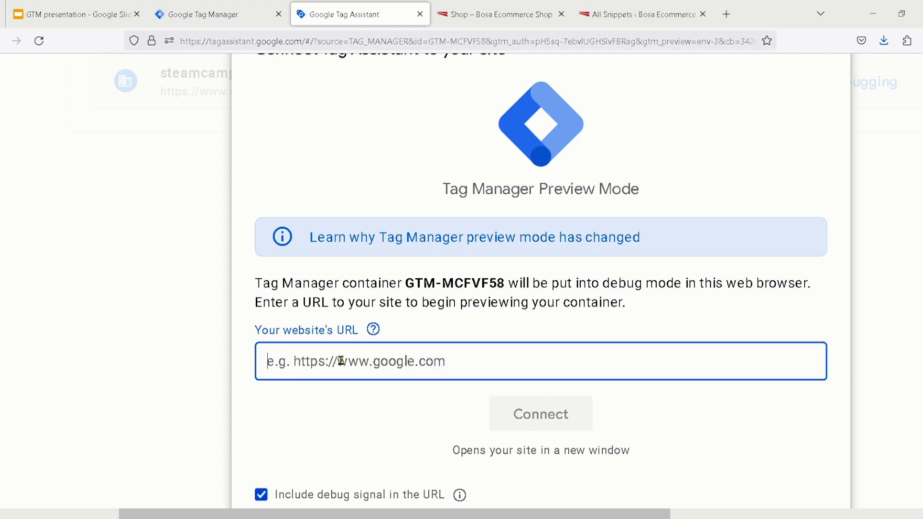
Visit the live site from the WordPress snippets page and close the older Shop page
left_click(620, 15)
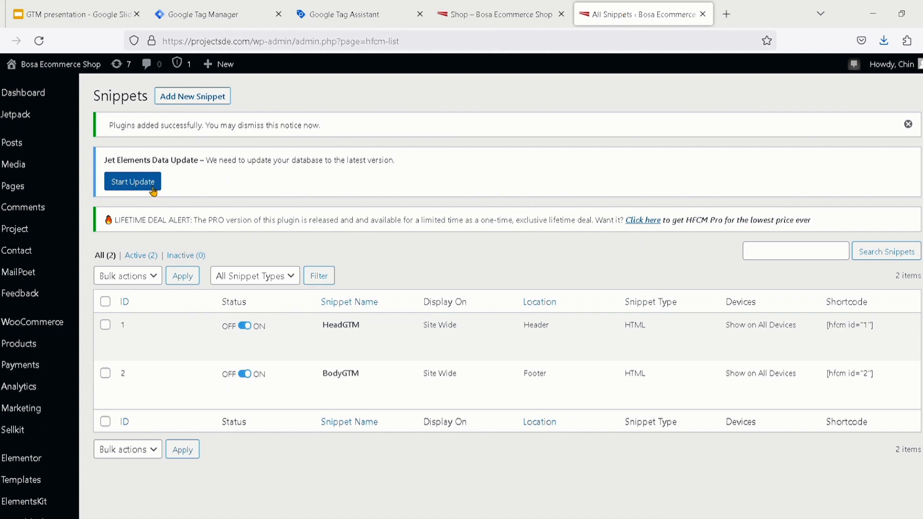
mouse_move(60, 69)
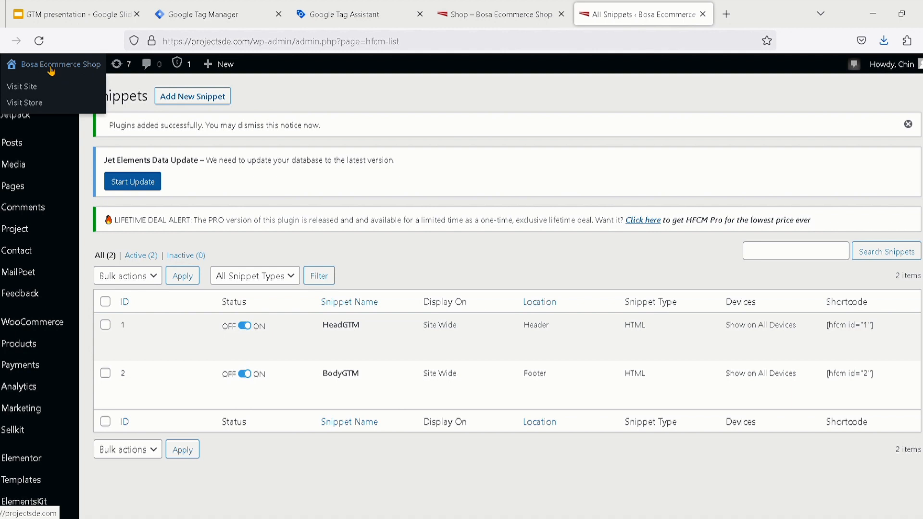
scroll(39, 67, "up", 2)
scroll(38, 66, "up", 1)
scroll(38, 67, "up", 2)
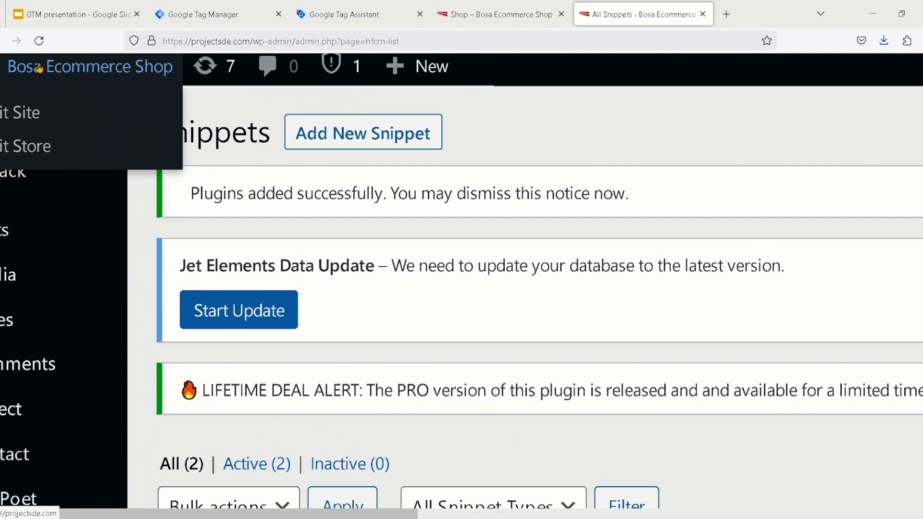
scroll(39, 68, "left", 1)
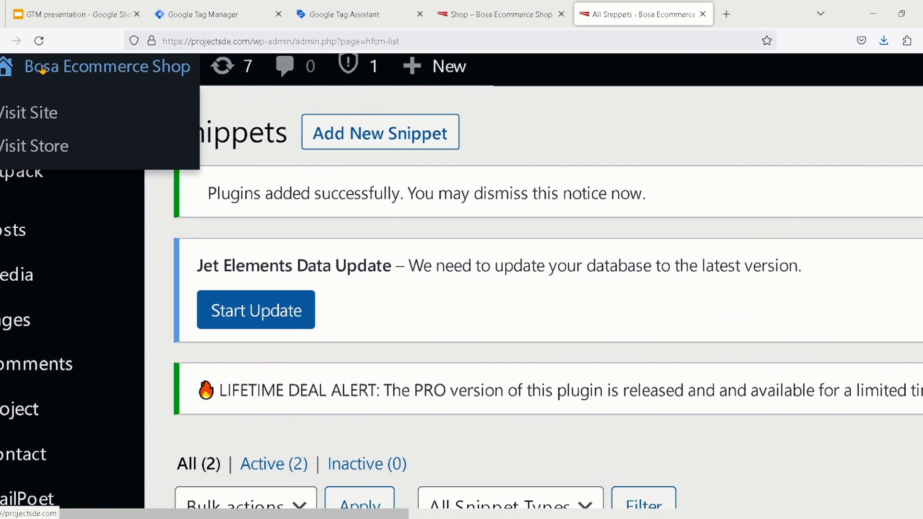
left_click(47, 120)
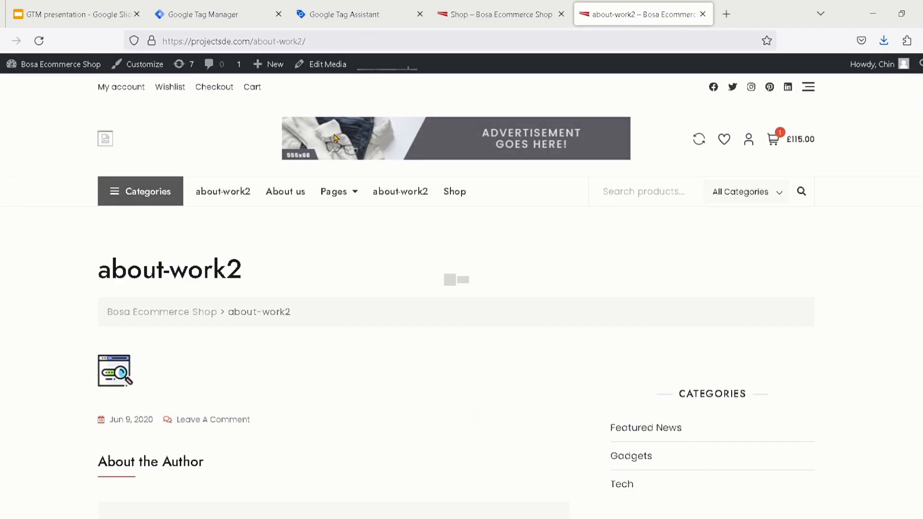
left_click(522, 16)
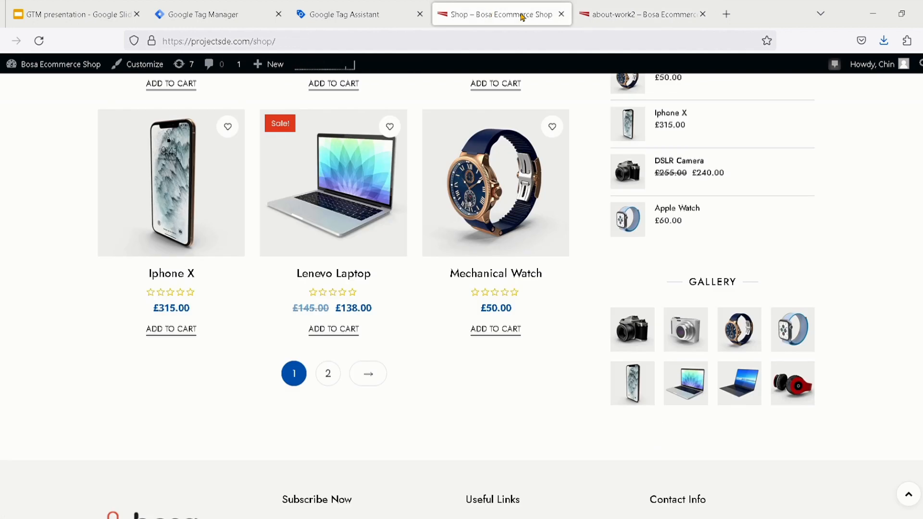
left_click(560, 14)
Look over the about-work2 page down to its footer and return to Google Tag Assistant
scroll(481, 223, "down", 8)
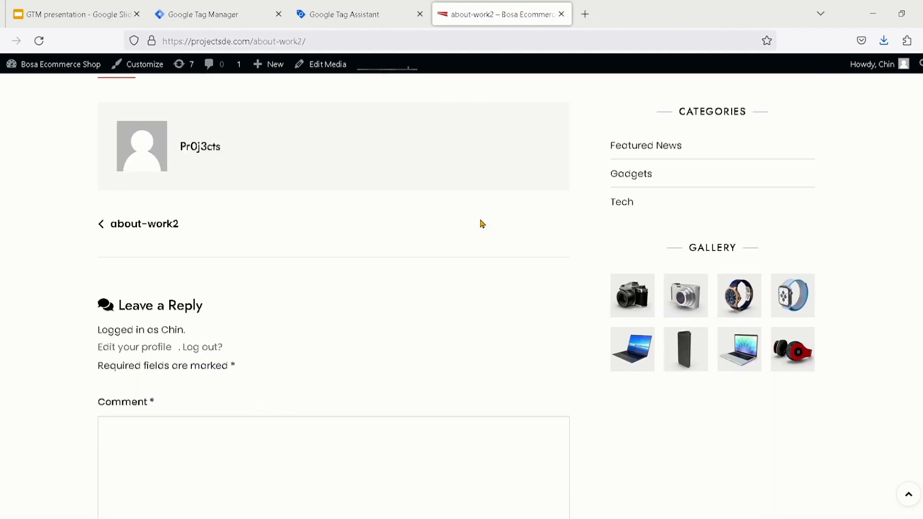
scroll(482, 223, "up", 8)
scroll(482, 223, "down", 11)
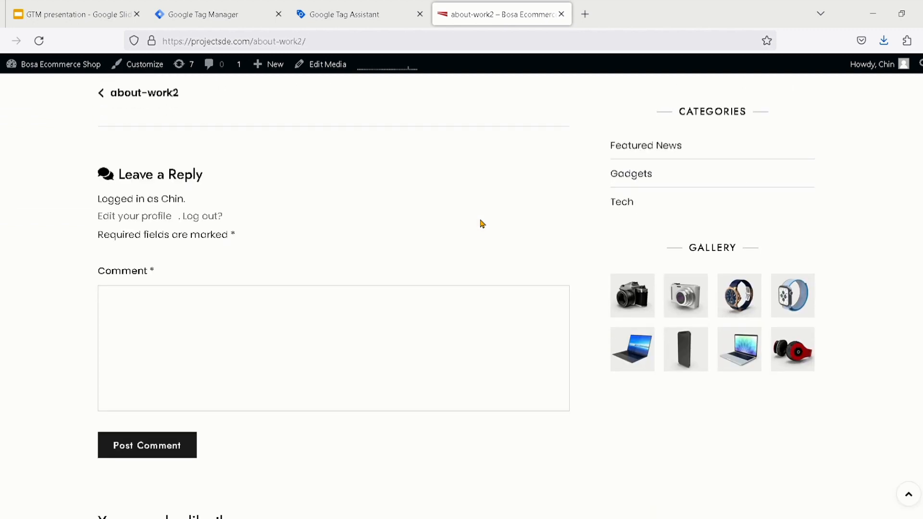
scroll(482, 224, "down", 5)
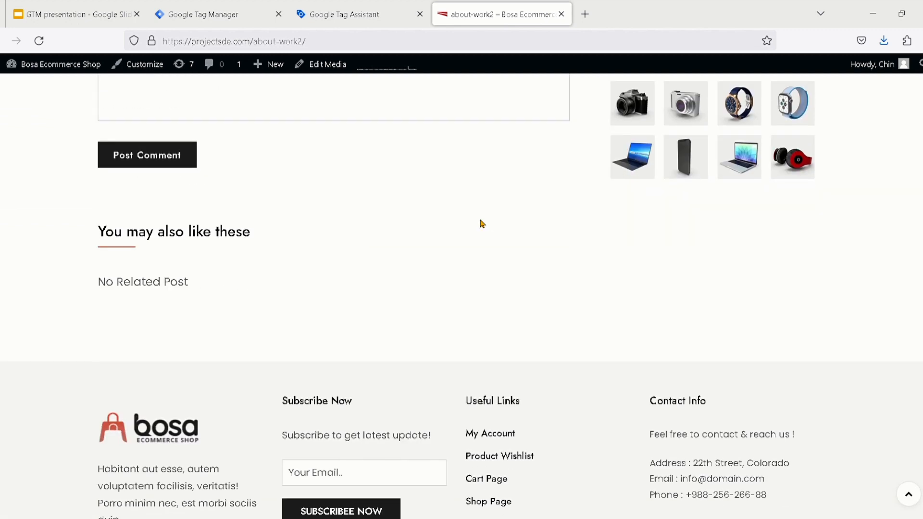
scroll(482, 224, "up", 16)
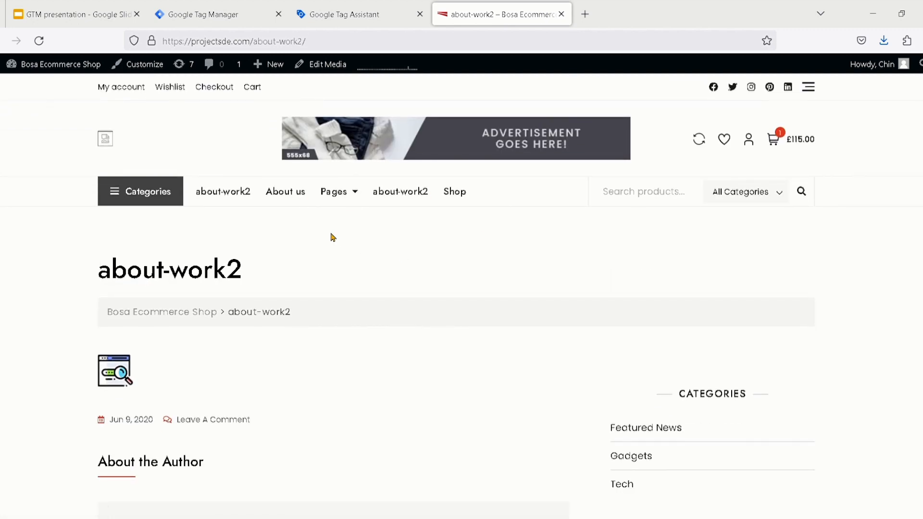
scroll(332, 237, "down", 3)
scroll(331, 237, "up", 2)
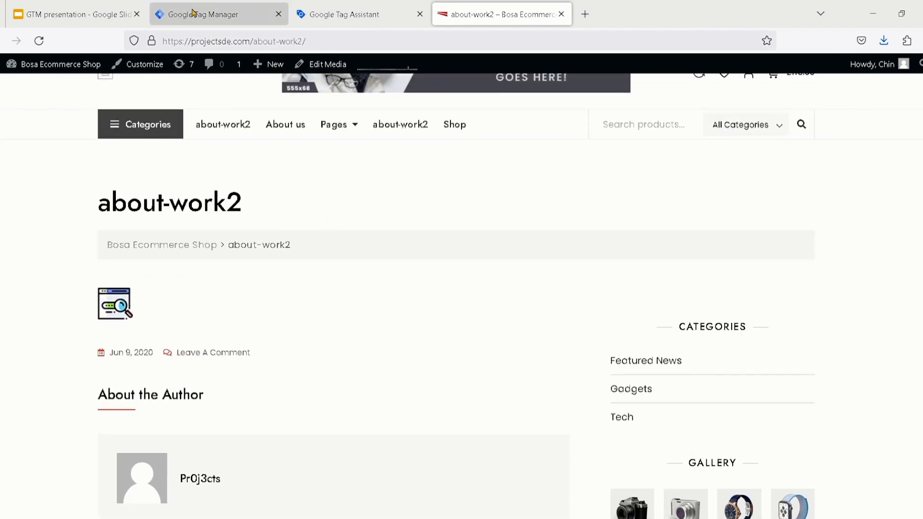
left_click(193, 13)
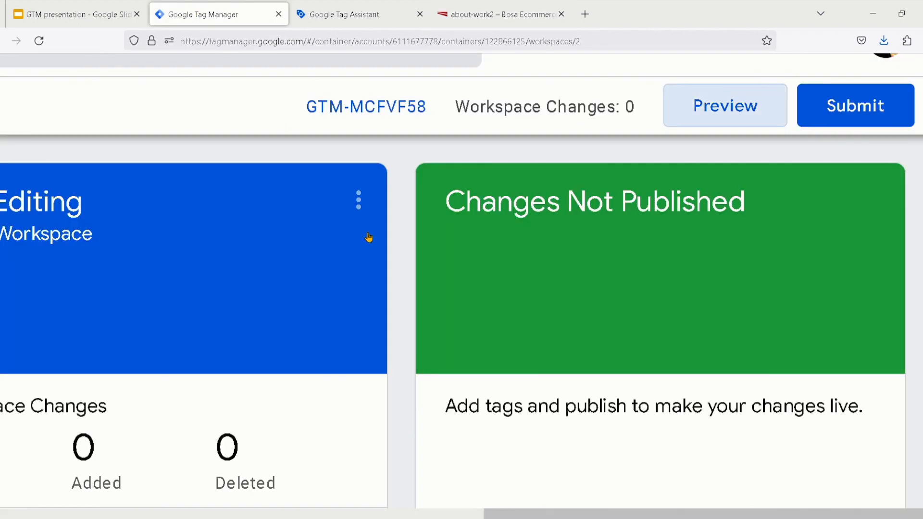
left_click(380, 17)
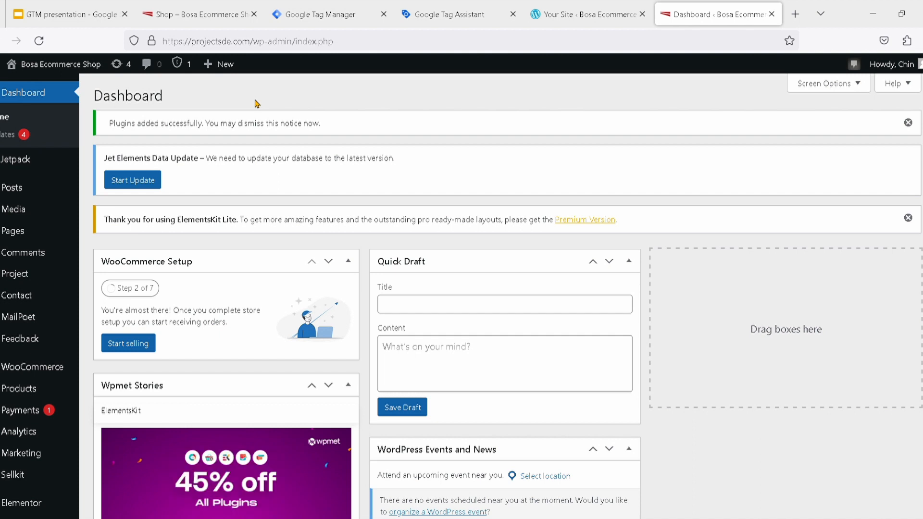
Visit the live site from the WordPress dashboard and open its Shop page
mouse_move(51, 66)
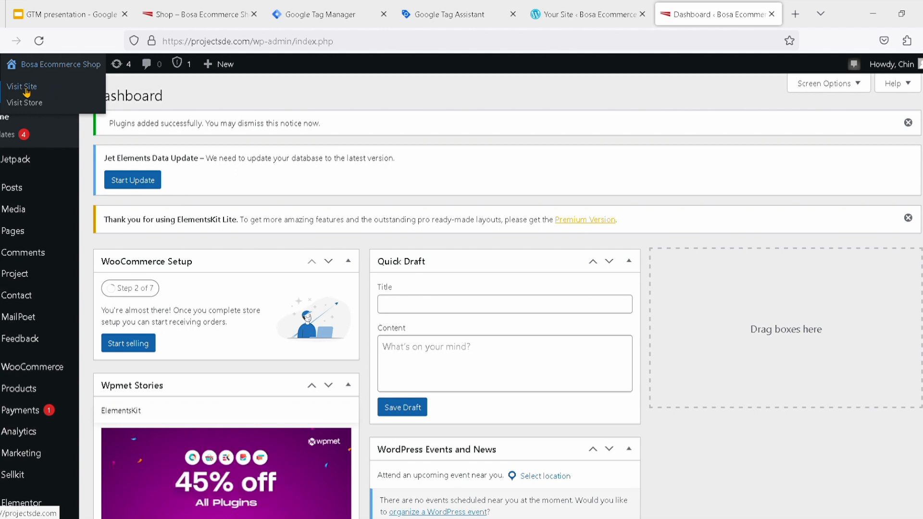
left_click(27, 91)
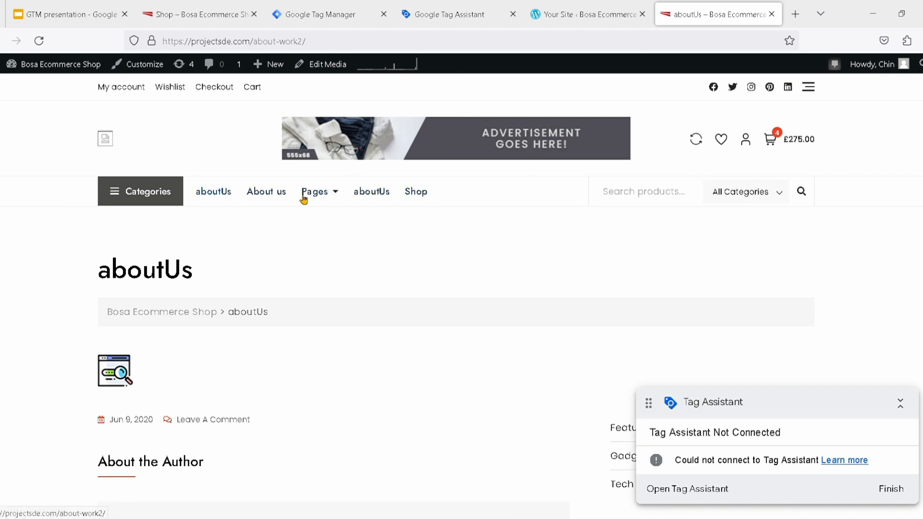
left_click(416, 191)
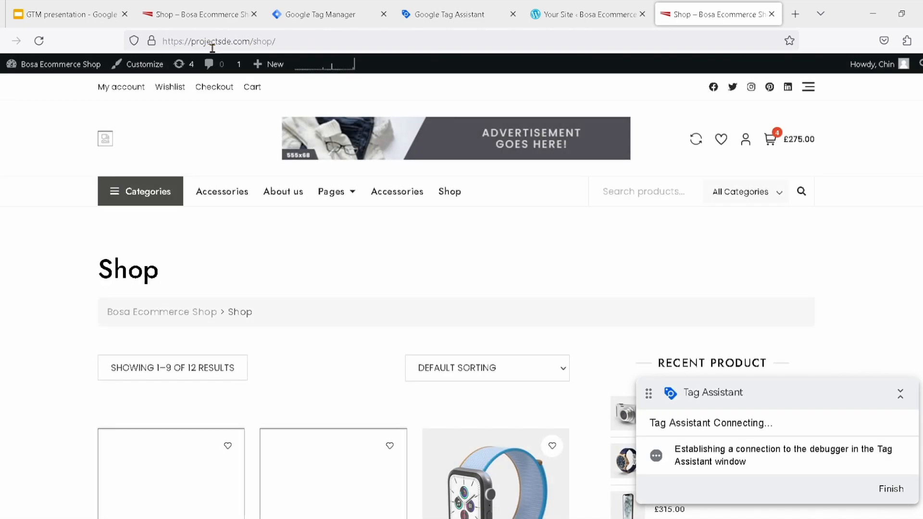
Highlight the Shop page's URL and look through its product listing
left_click(289, 50)
left_click_drag(290, 50, 123, 48)
key("ctrl+c")
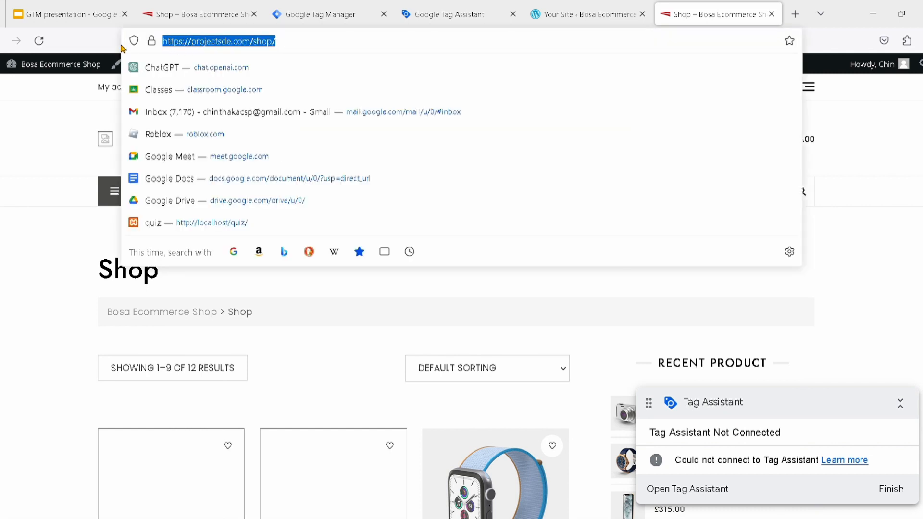
left_click(22, 247)
scroll(350, 373, "down", 8)
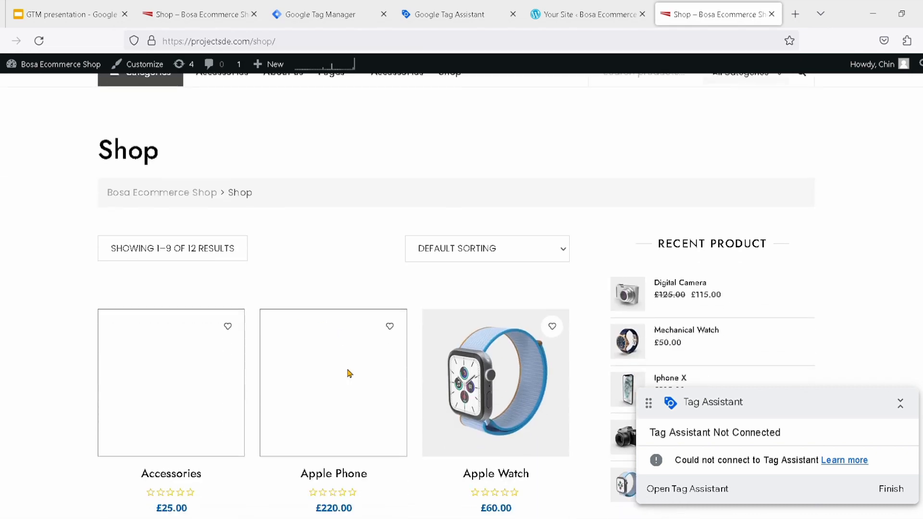
scroll(351, 373, "down", 5)
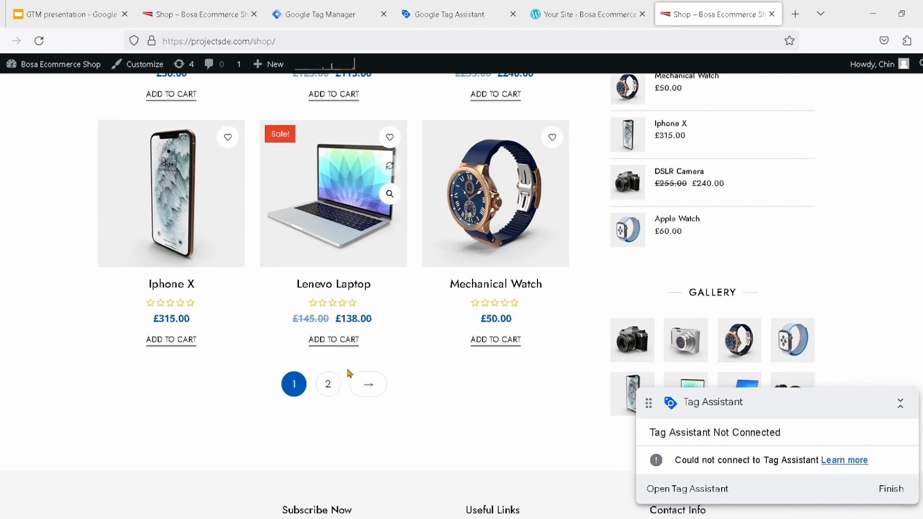
scroll(350, 374, "up", 5)
scroll(351, 373, "up", 6)
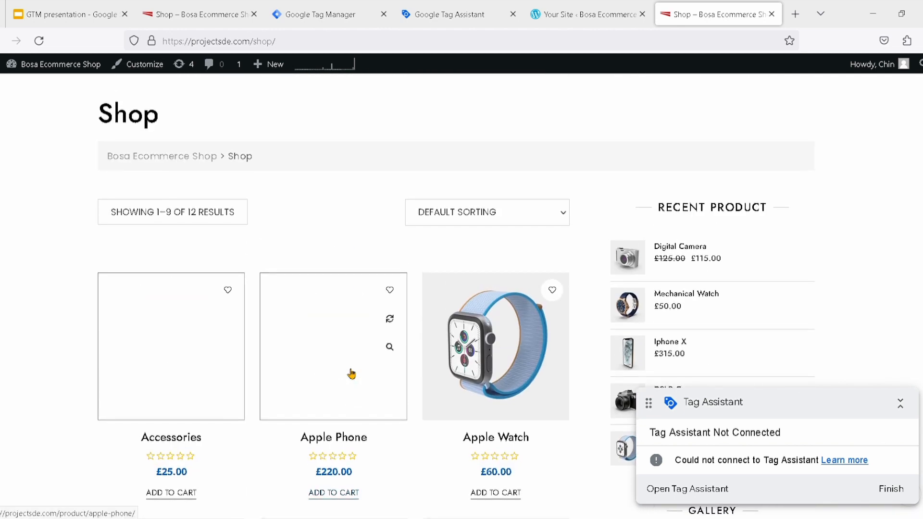
scroll(352, 373, "down", 3)
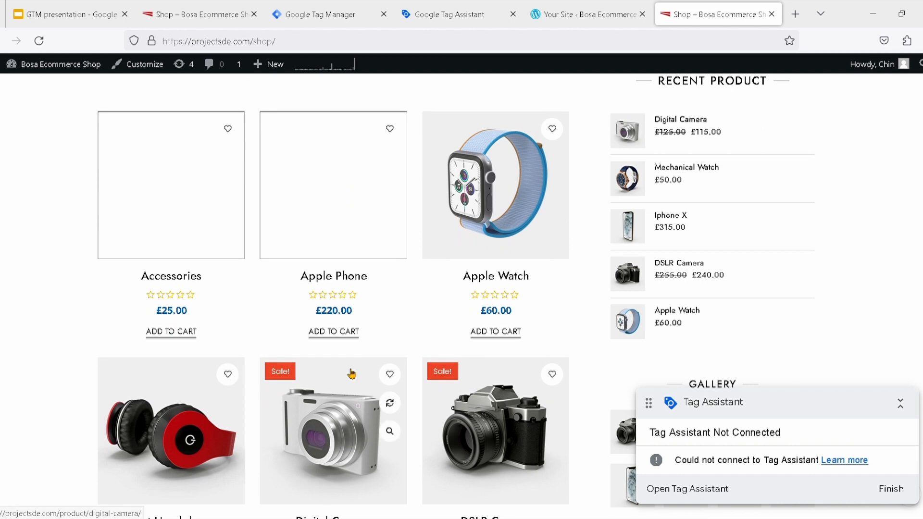
scroll(351, 373, "up", 3)
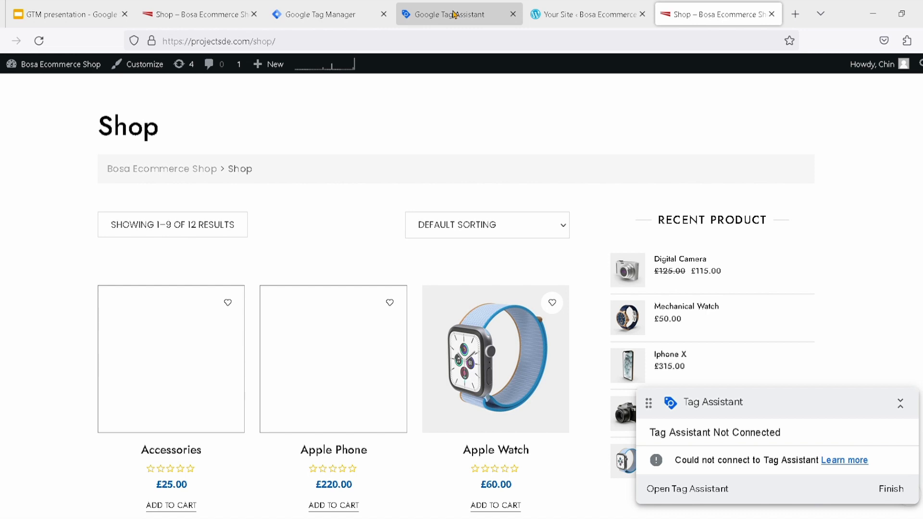
left_click(455, 15)
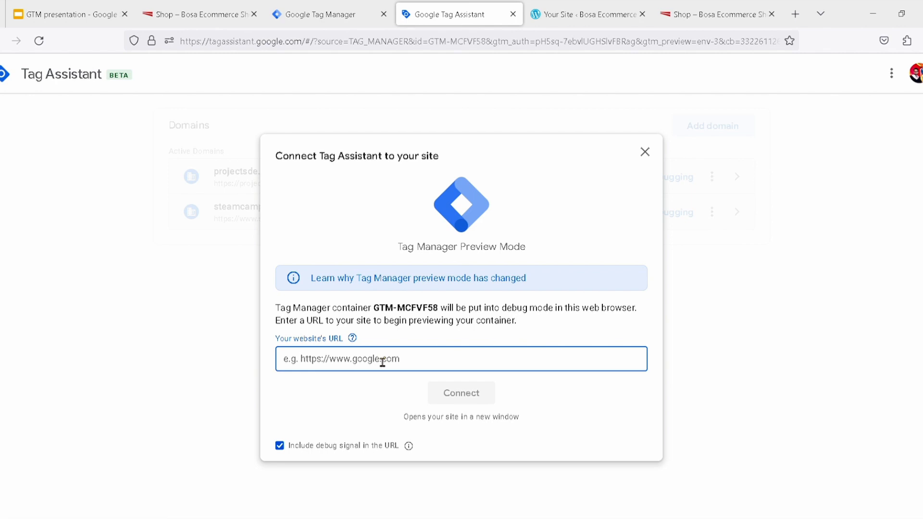
key("ctrl+v")
left_click_drag(402, 358, 393, 358)
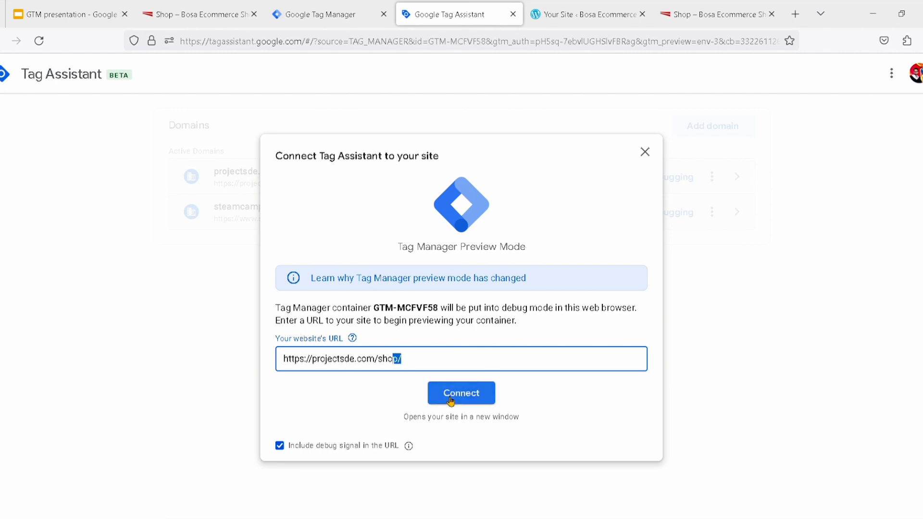
left_click(450, 401)
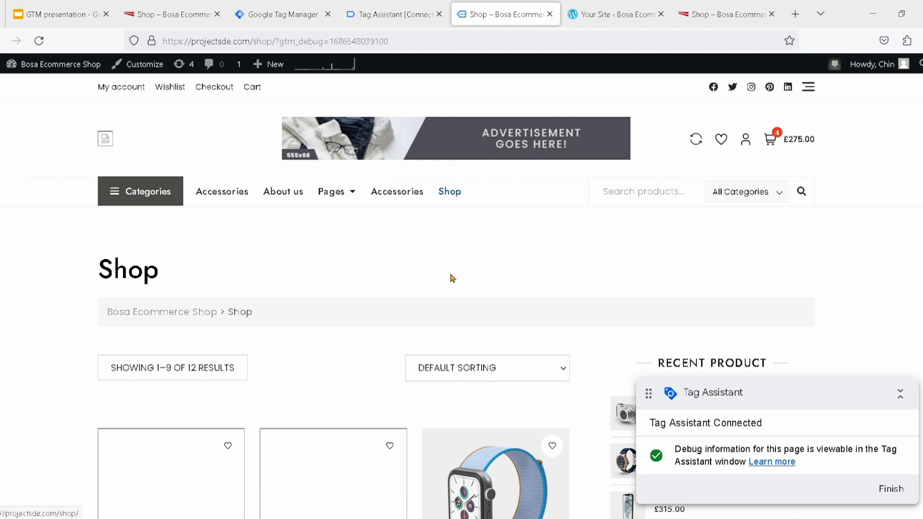
left_click(398, 15)
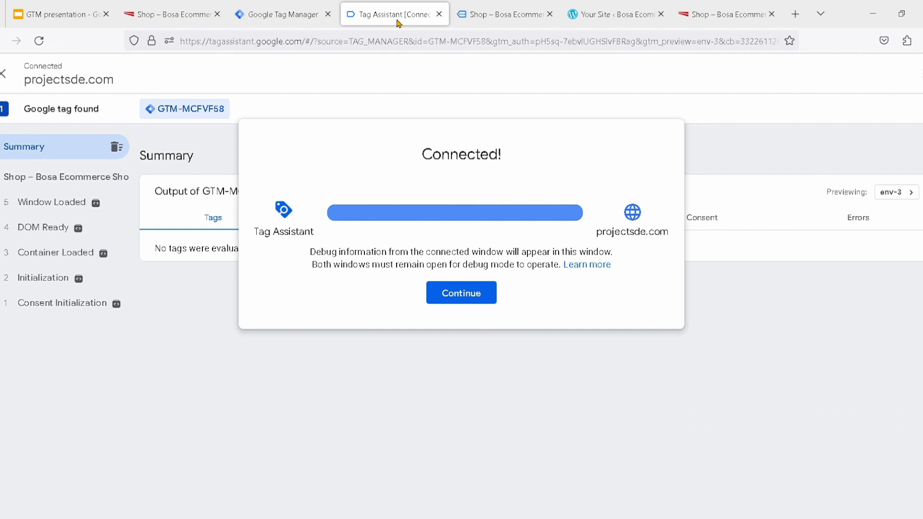
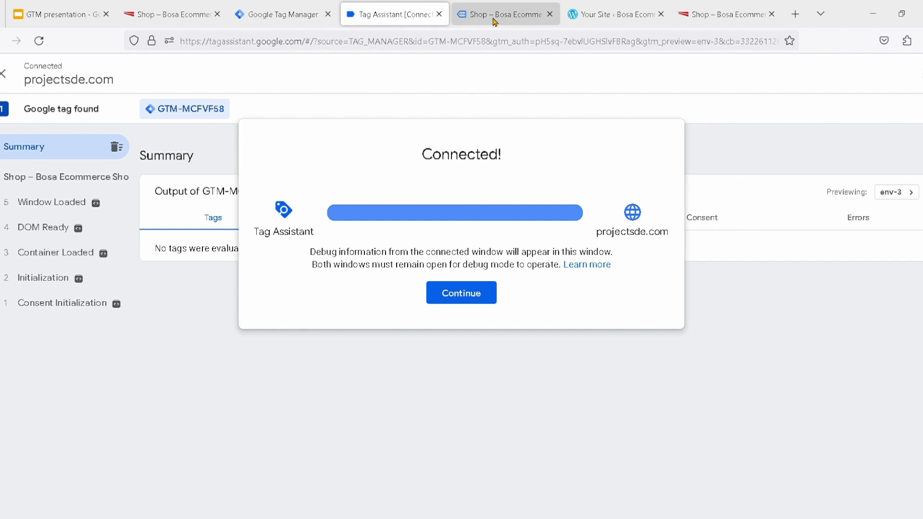
Open the Beat Headphone product from the connected Shop page and check its page events in Tag Assistant
left_click(494, 22)
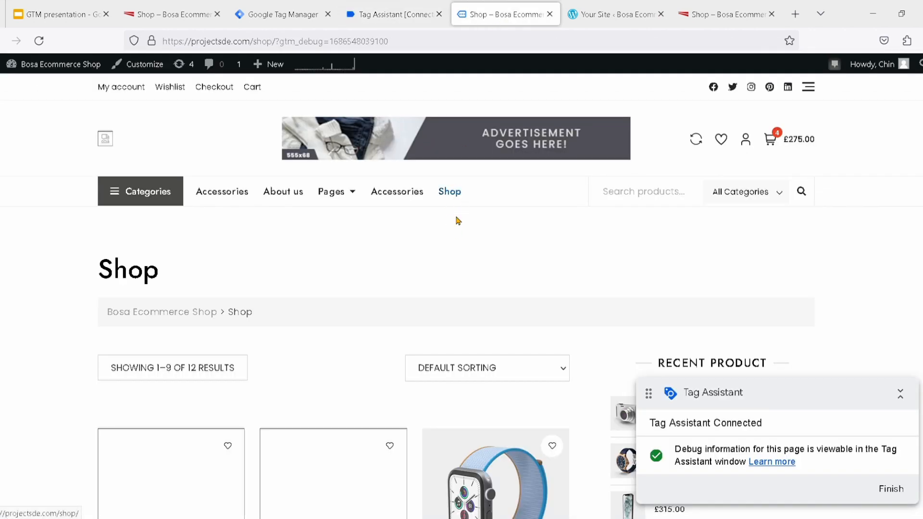
scroll(469, 274, "down", 3)
scroll(470, 274, "down", 3)
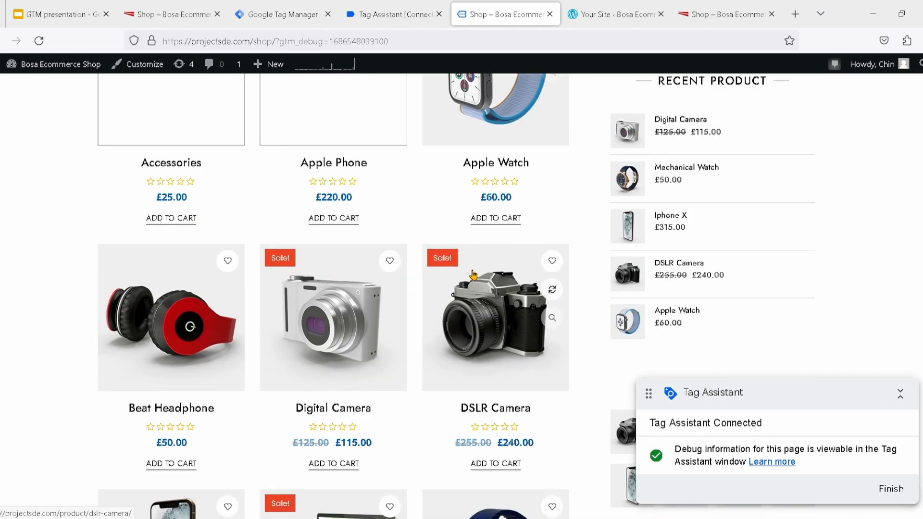
scroll(473, 275, "up", 2)
scroll(473, 274, "down", 3)
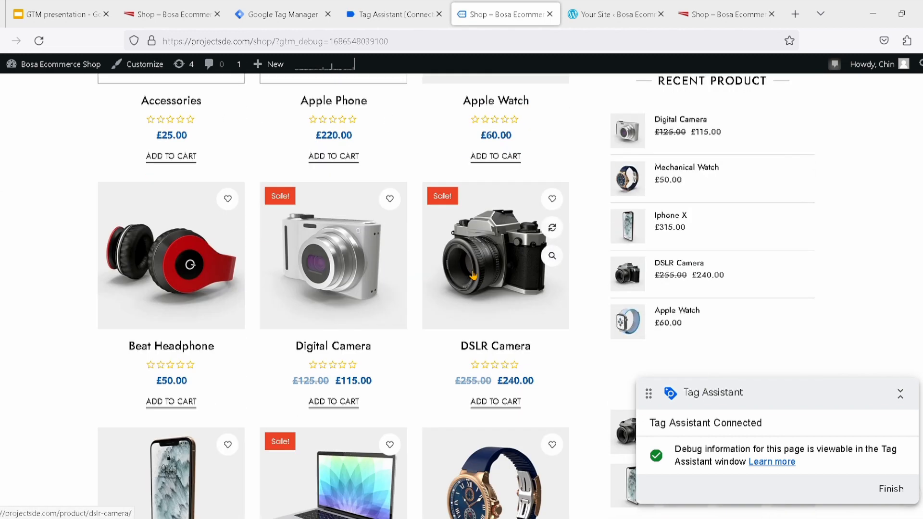
left_click(181, 294)
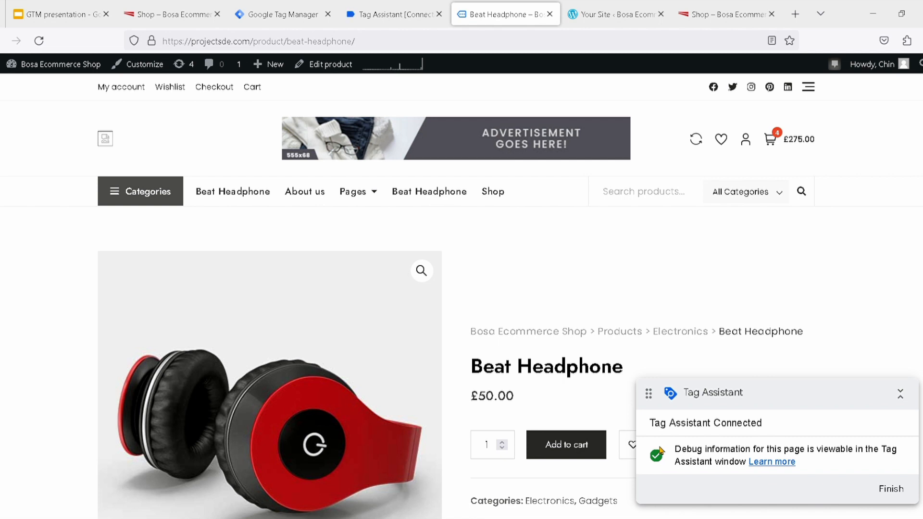
left_click(388, 23)
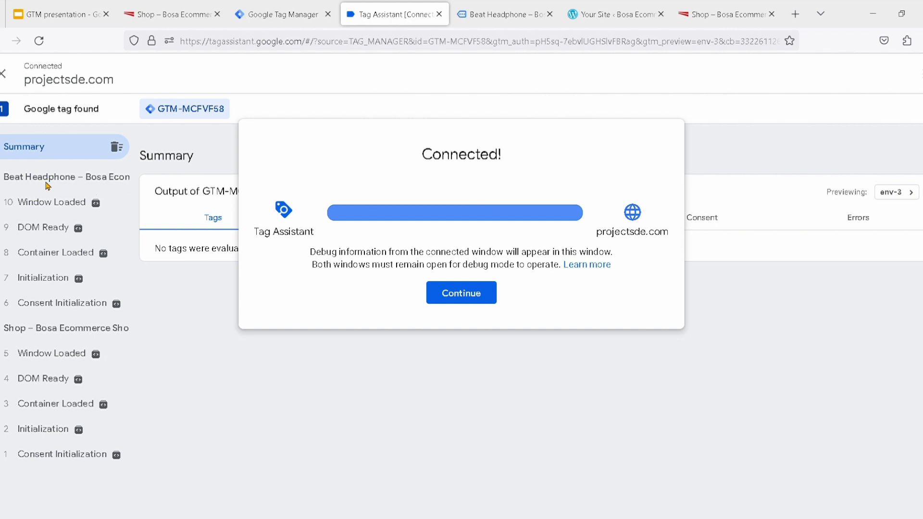
Add one Beat Headphone to the cart from its product page and check the recorded events in Tag Assistant
left_click(483, 15)
scroll(466, 327, "down", 3)
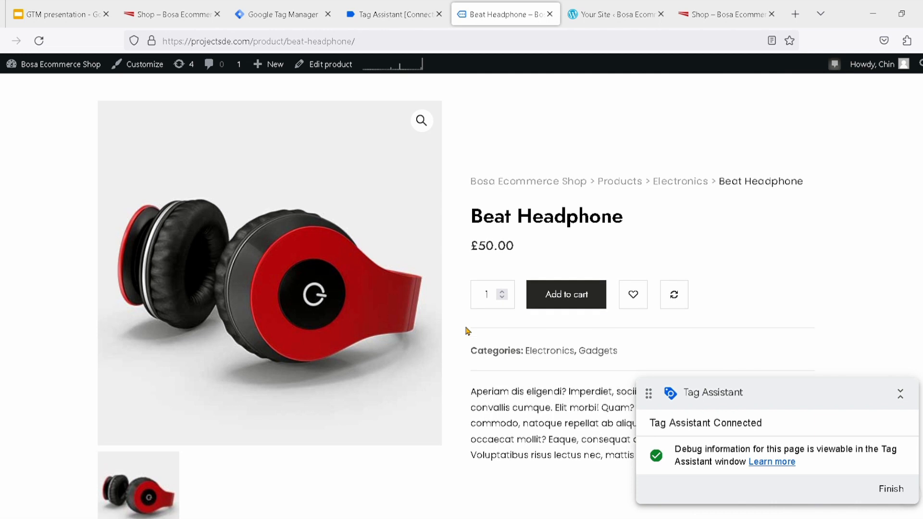
left_click(566, 307)
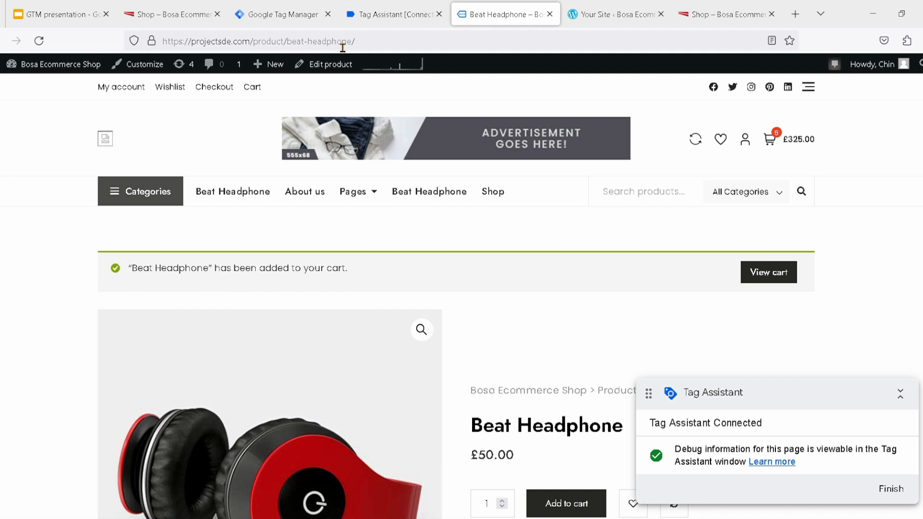
left_click(376, 16)
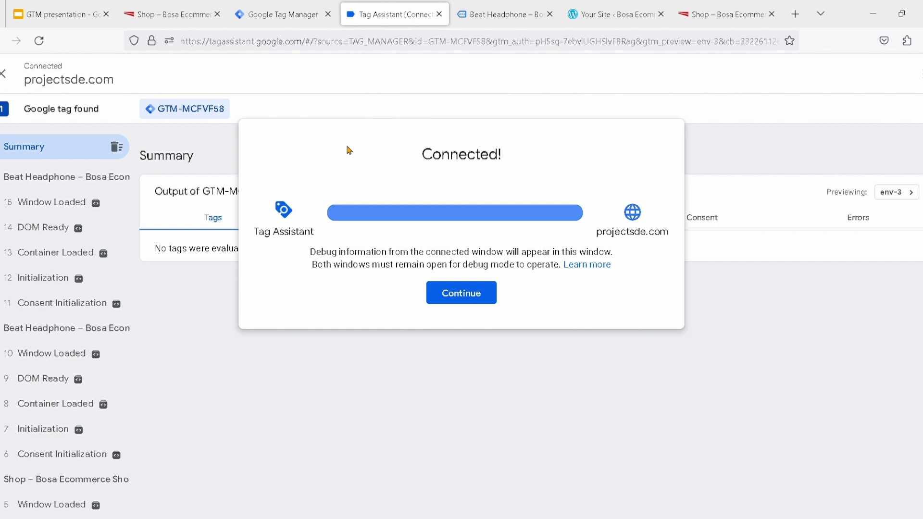
Look over the Beat Headphone page, including its description, related products and footer
left_click(491, 22)
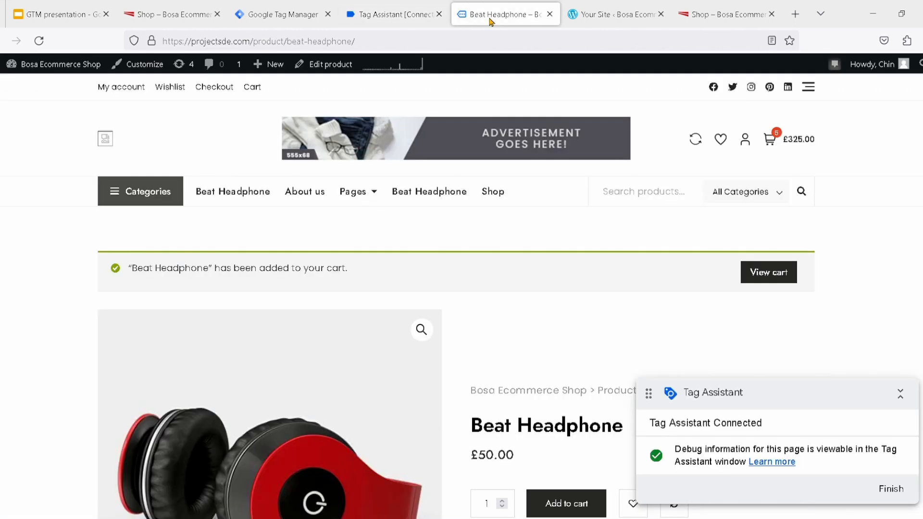
scroll(451, 287, "down", 8)
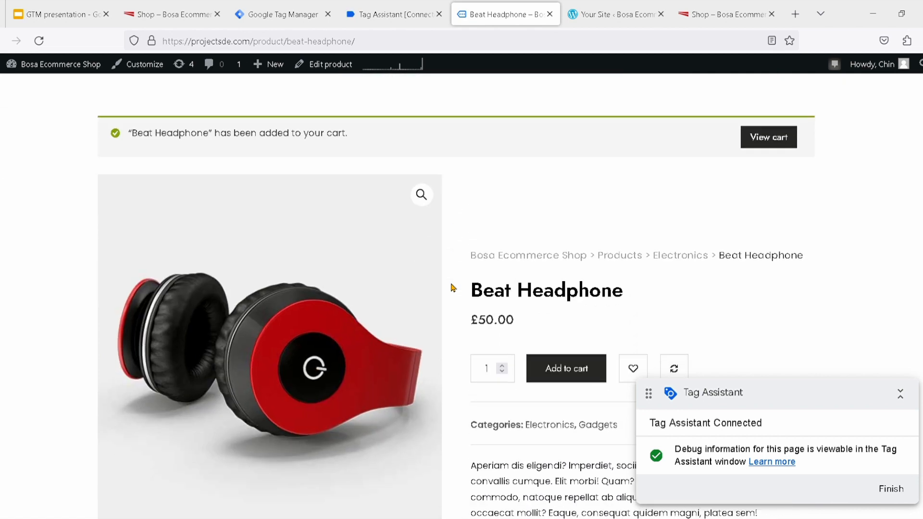
scroll(452, 287, "down", 12)
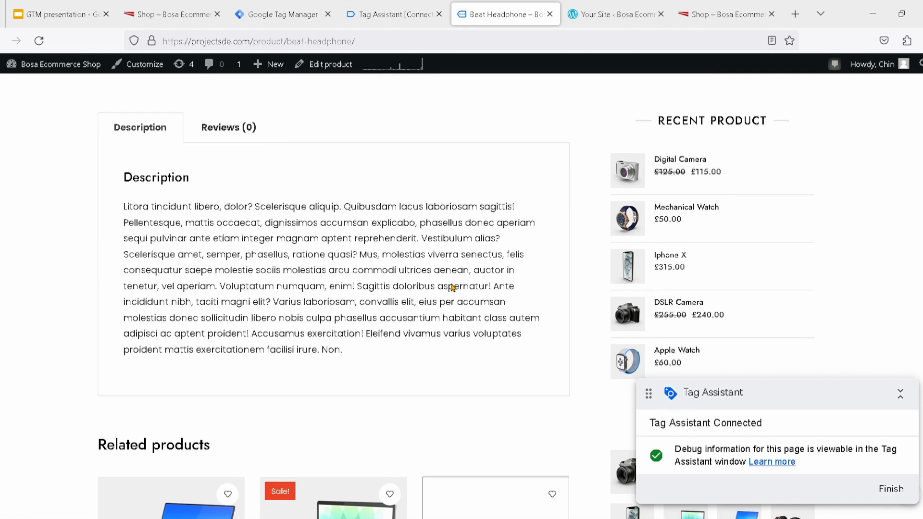
scroll(454, 288, "down", 8)
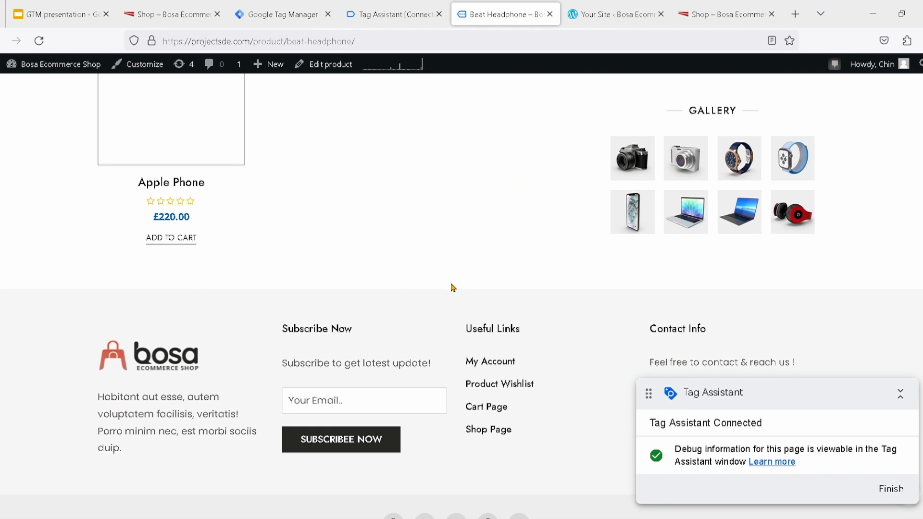
scroll(451, 287, "up", 2)
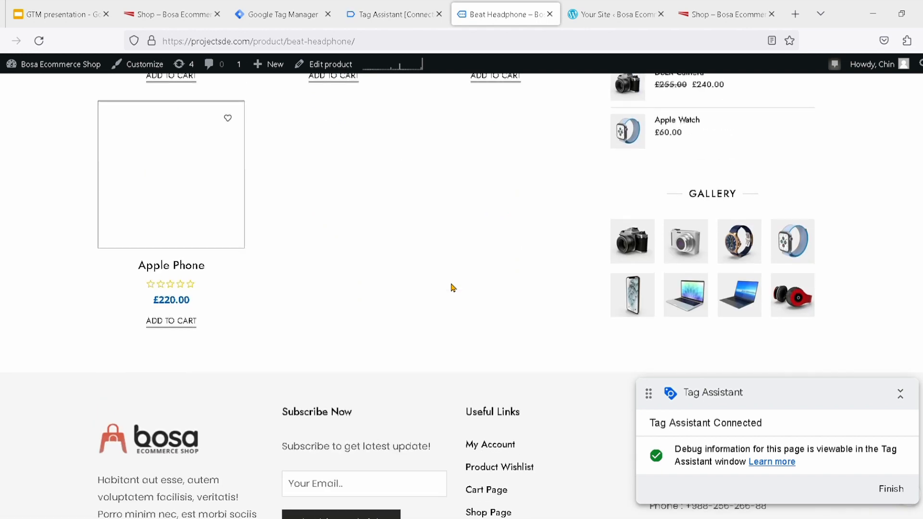
scroll(452, 287, "down", 4)
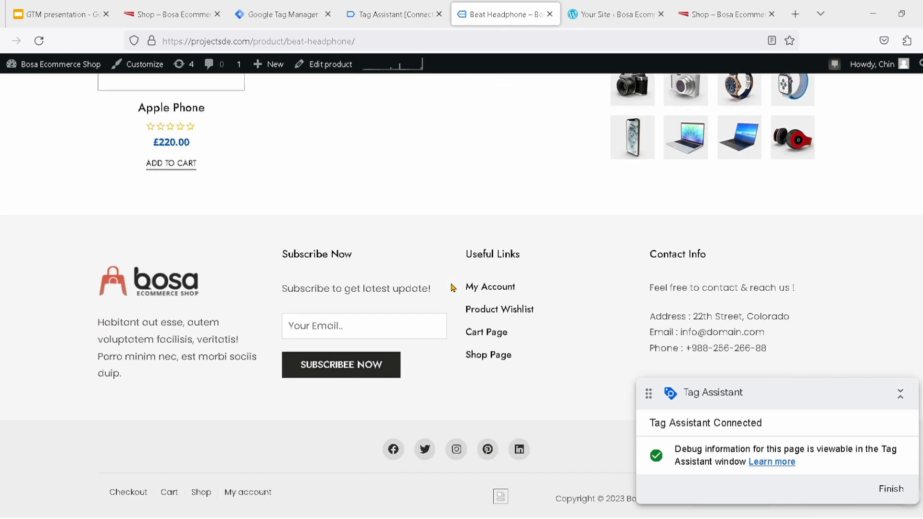
scroll(452, 288, "up", 3)
scroll(452, 288, "up", 9)
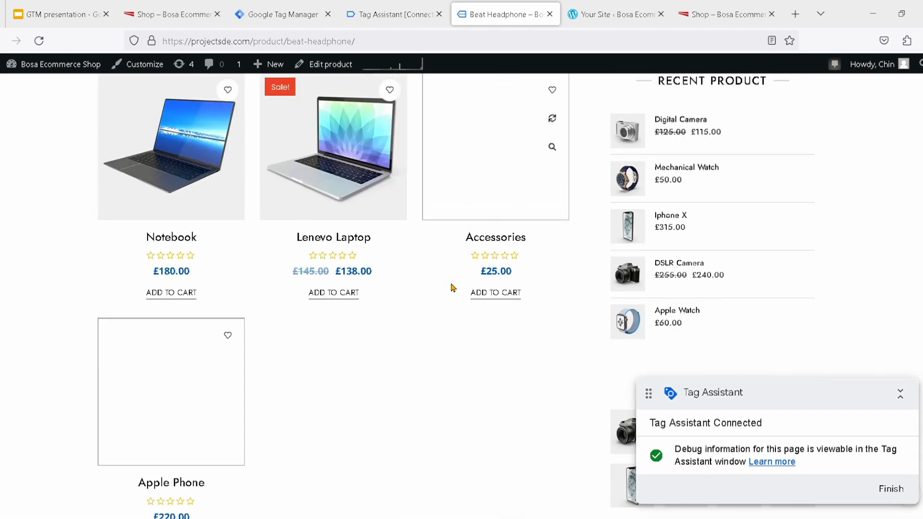
scroll(455, 287, "up", 5)
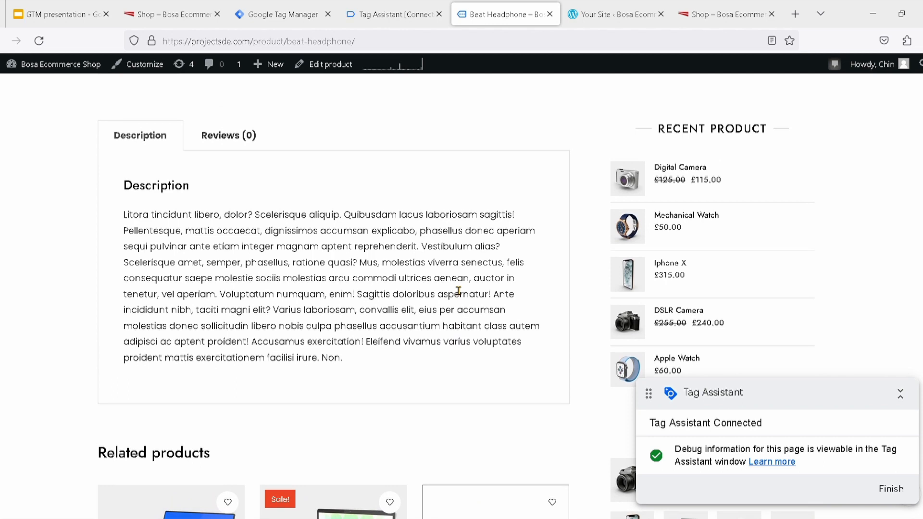
scroll(454, 288, "up", 4)
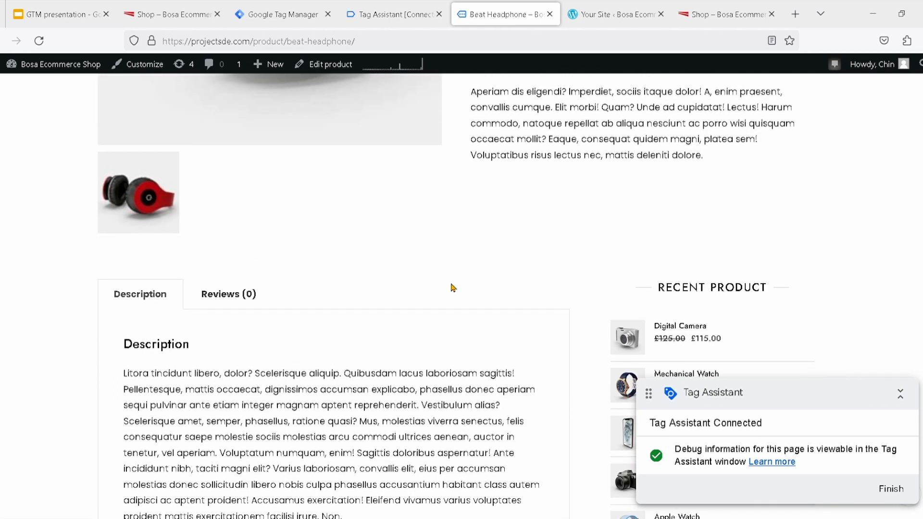
scroll(452, 287, "down", 18)
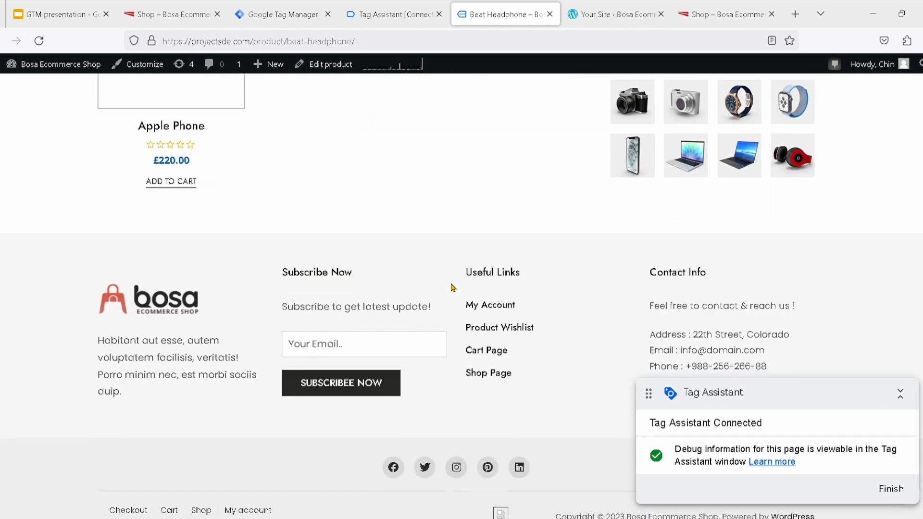
scroll(452, 287, "up", 20)
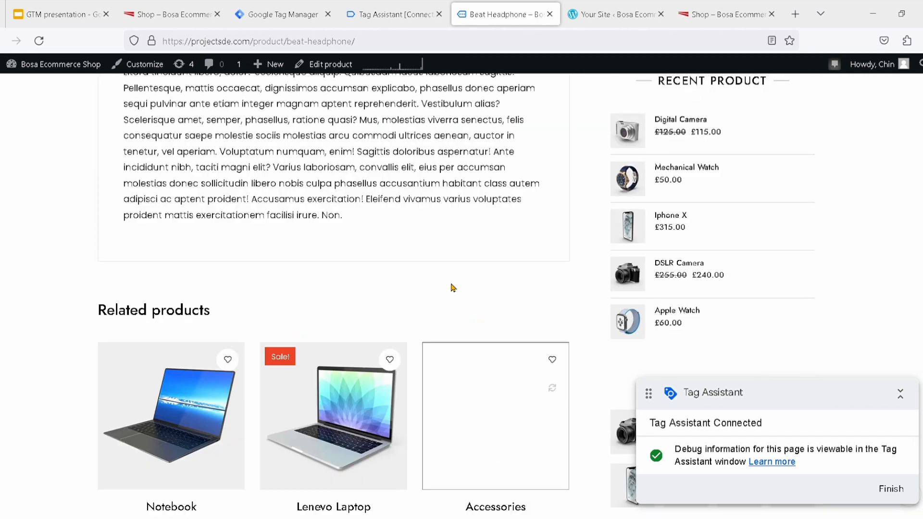
scroll(451, 287, "up", 3)
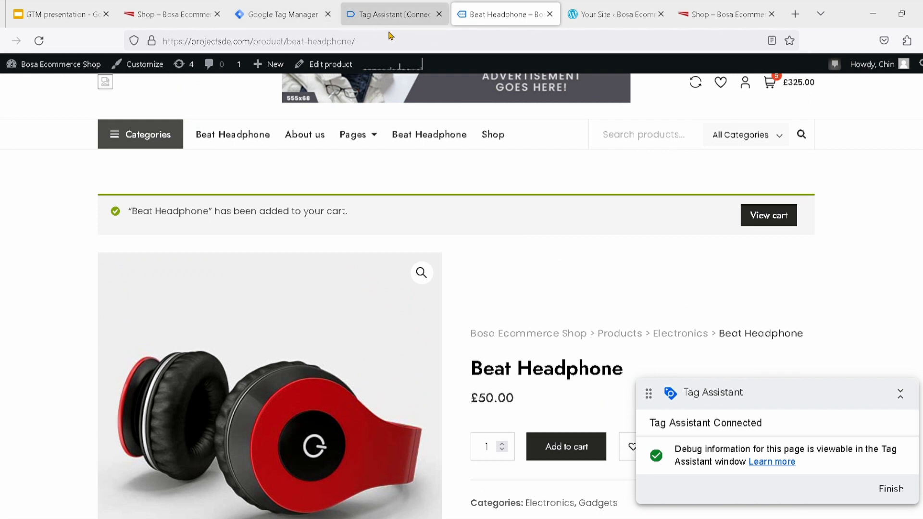
Look through the WordPress.com site menu and go back from the unconnected Shop page to the WP Admin dashboard
left_click(595, 13)
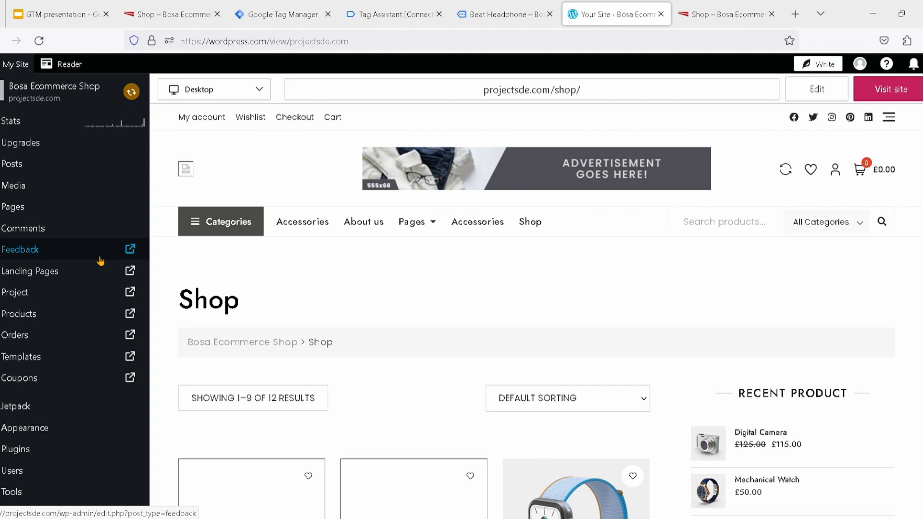
mouse_move(76, 500)
scroll(76, 499, "down", 2)
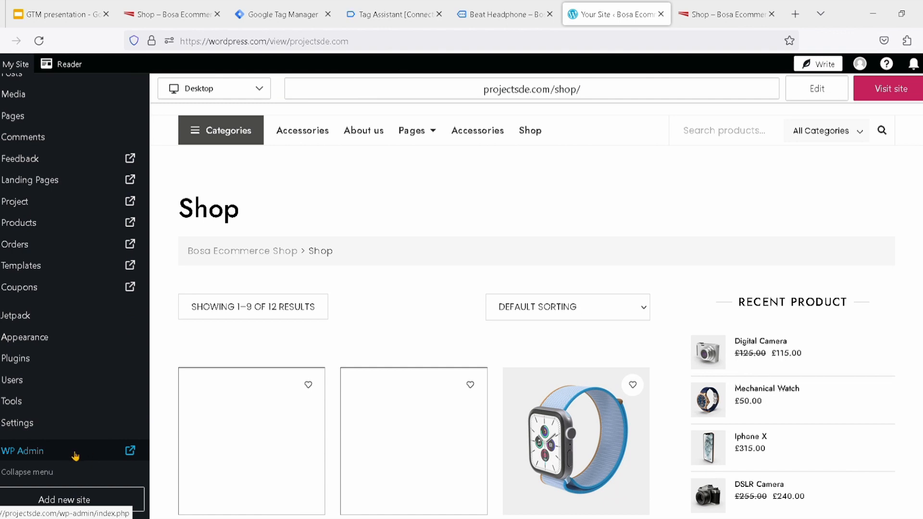
scroll(75, 455, "up", 2)
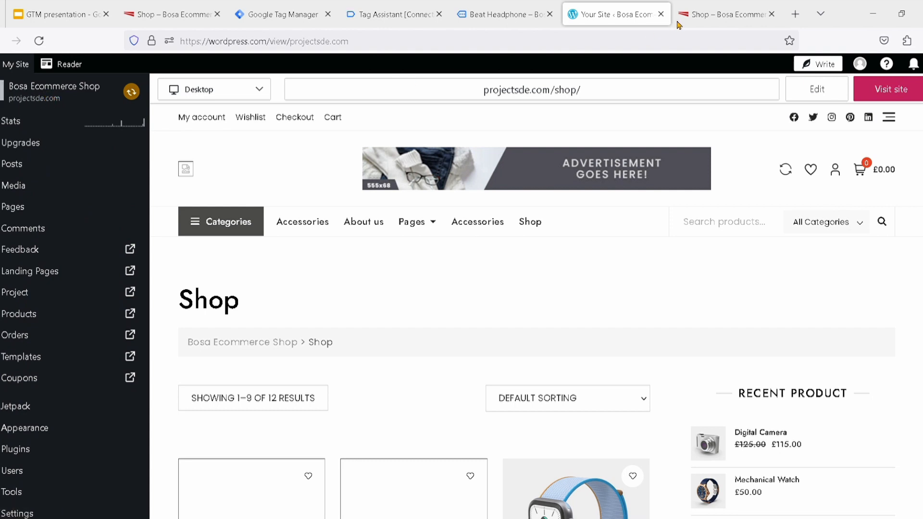
left_click(702, 18)
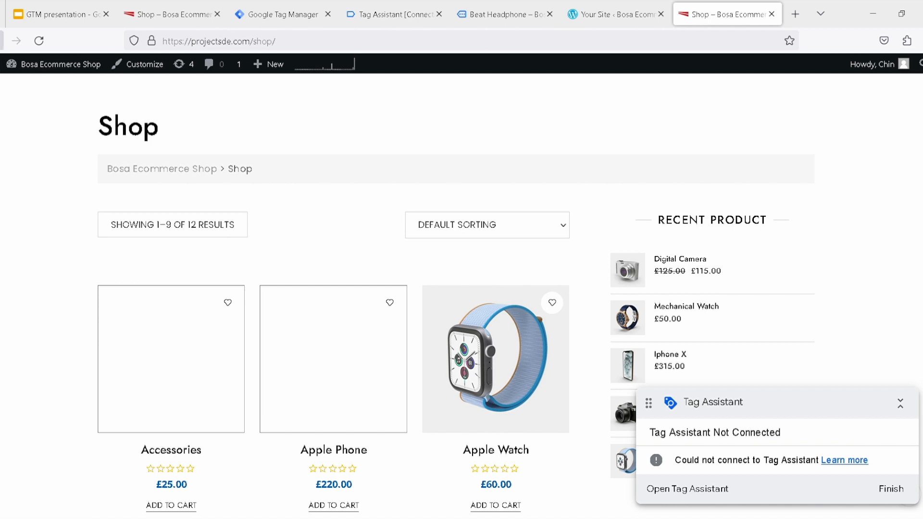
key("alt+Left")
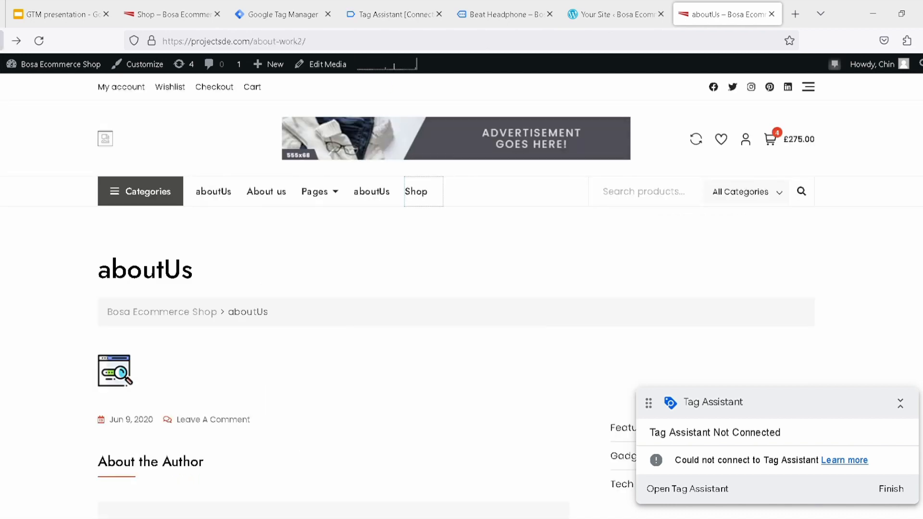
key("alt+Left")
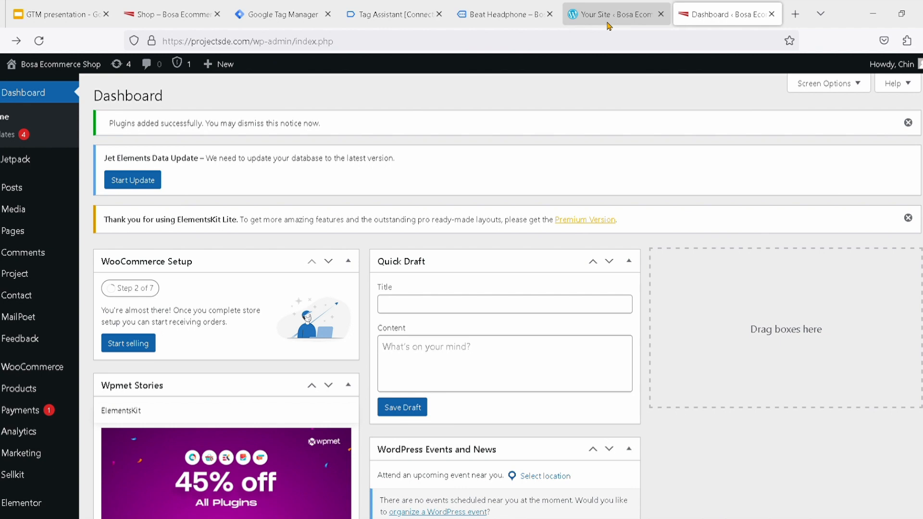
Visit the live Shop page from the WordPress.com site view and check its URL and Tag Assistant badge
left_click(610, 14)
scroll(82, 388, "down", 3)
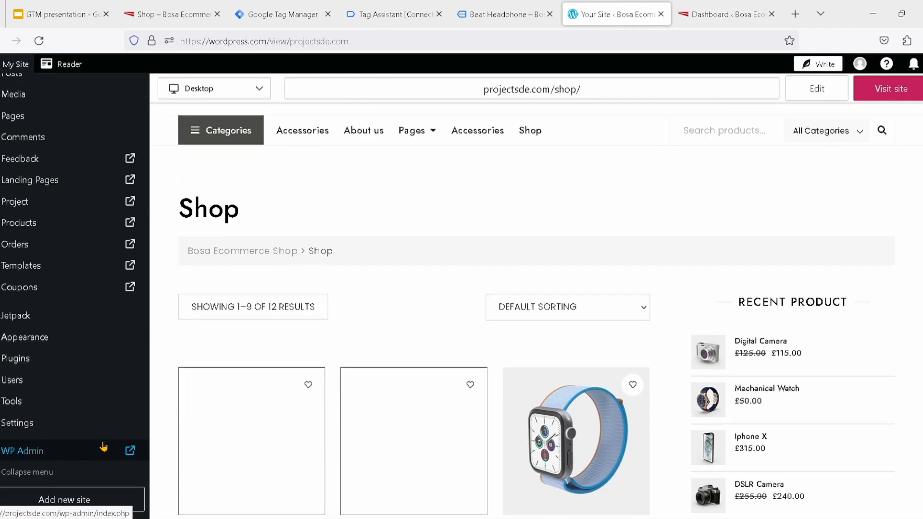
scroll(85, 290, "up", 3)
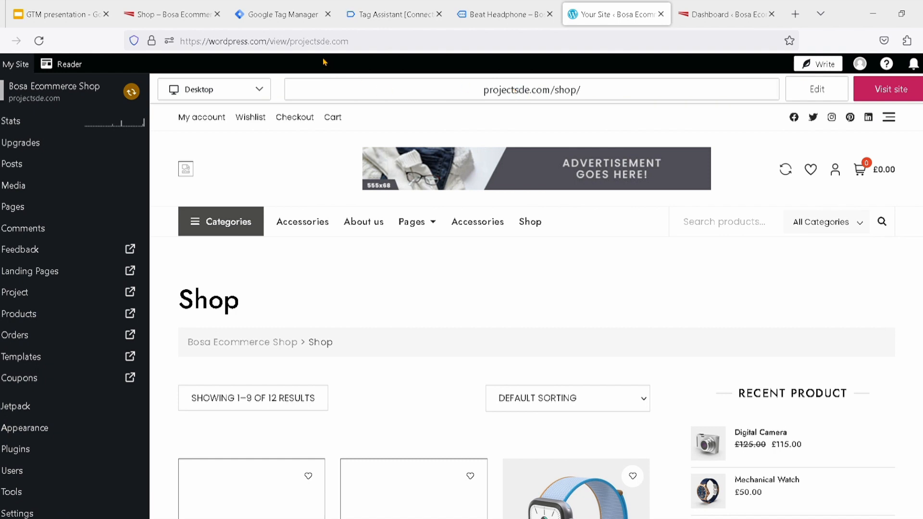
left_click(874, 98)
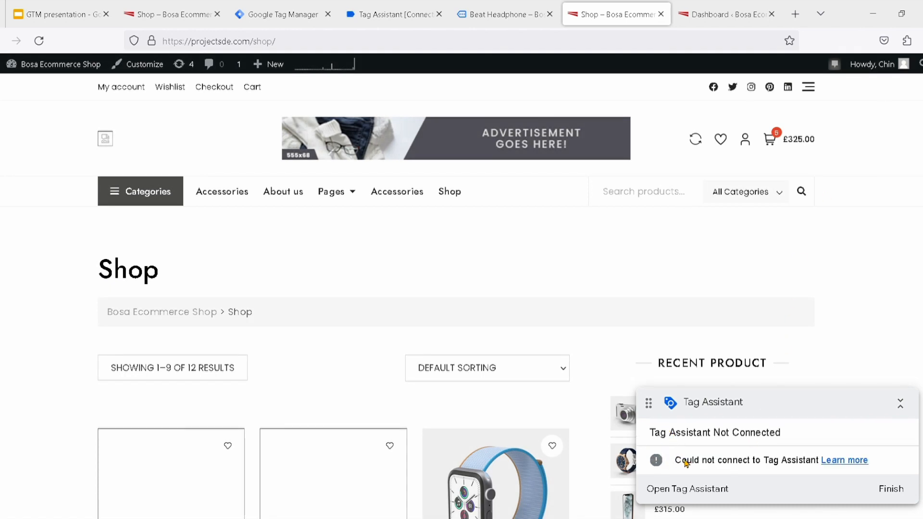
scroll(685, 460, "down", 1)
scroll(685, 462, "up", 1)
left_click(289, 44)
key("ctrl+c")
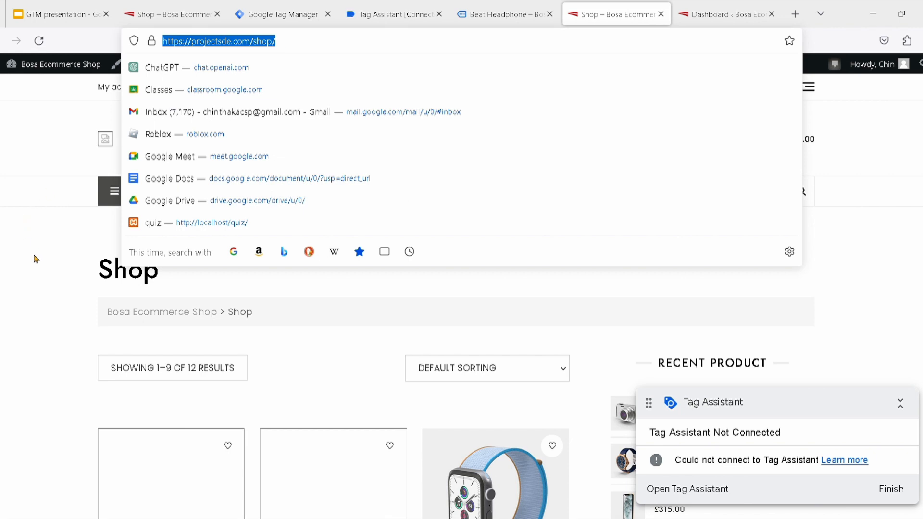
left_click(45, 270)
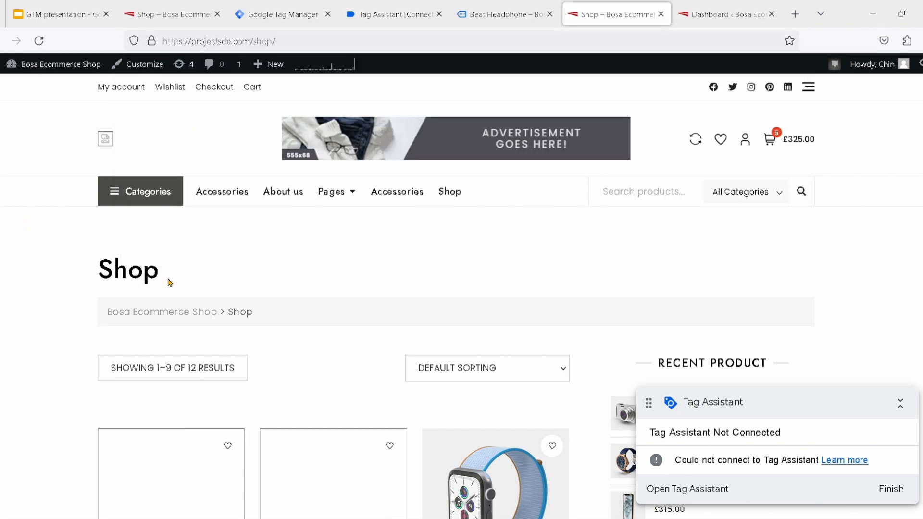
Dismiss the Tag Assistant connection notice, and close Tag Assistant after a look at the Tag Manager workspace
left_click(382, 15)
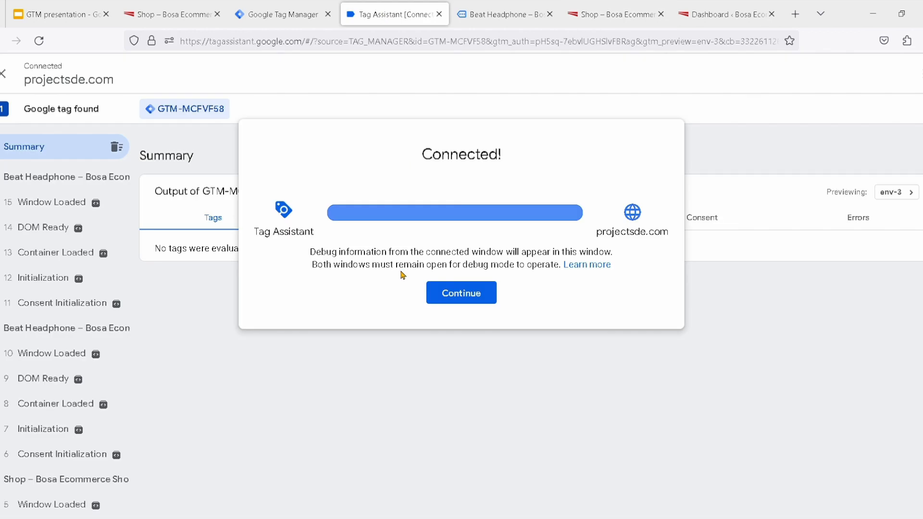
left_click(449, 293)
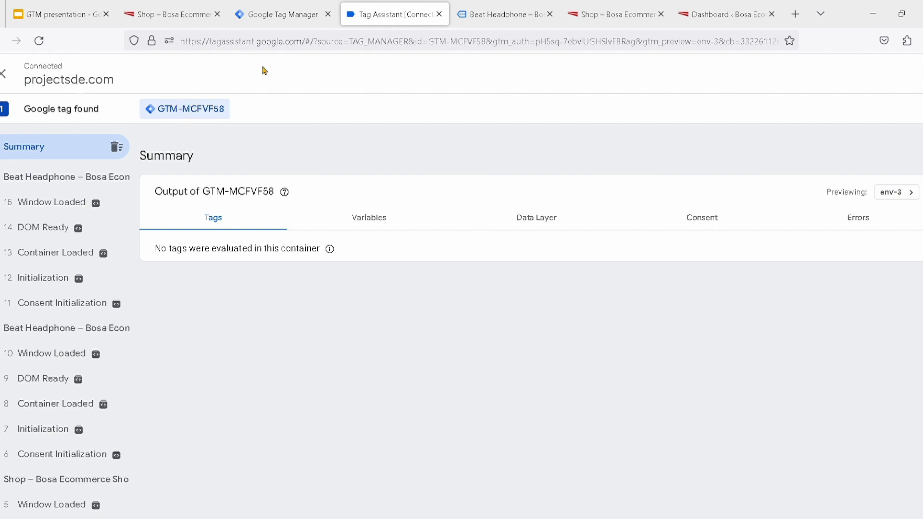
left_click(289, 23)
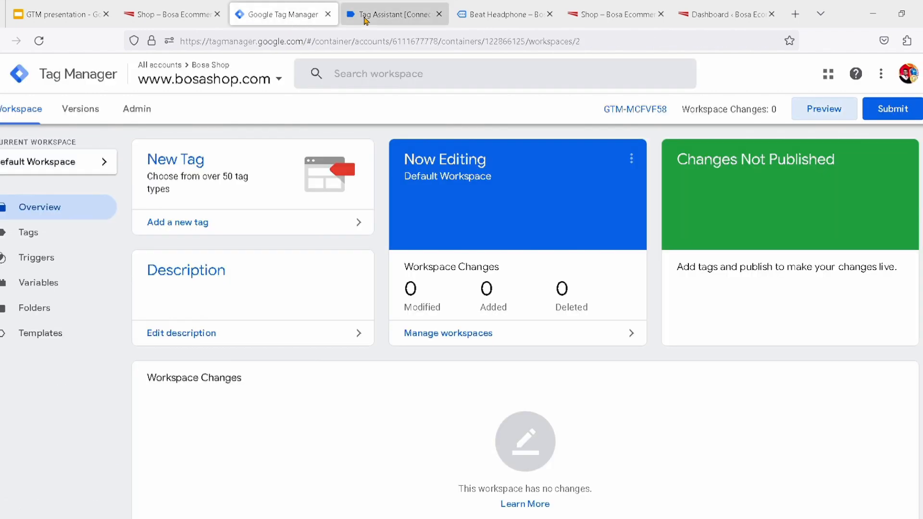
left_click(380, 19)
left_click(440, 15)
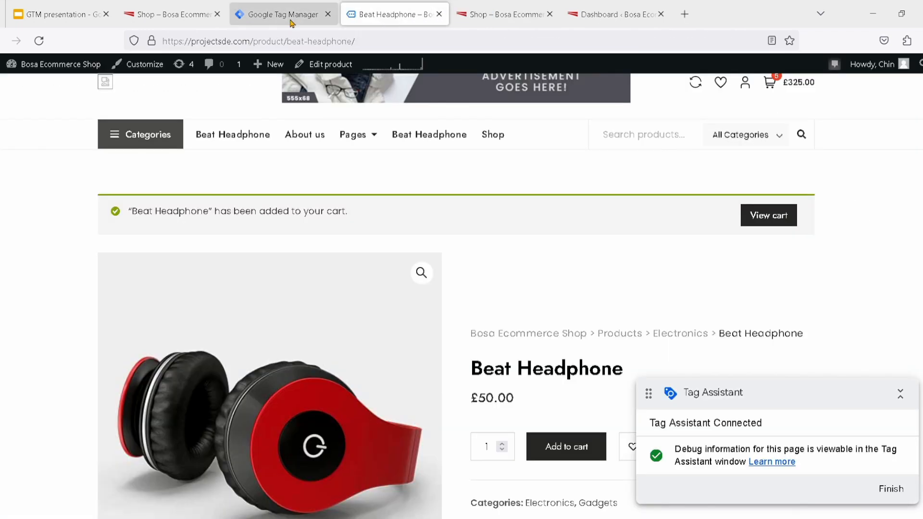
left_click(290, 21)
left_click(365, 18)
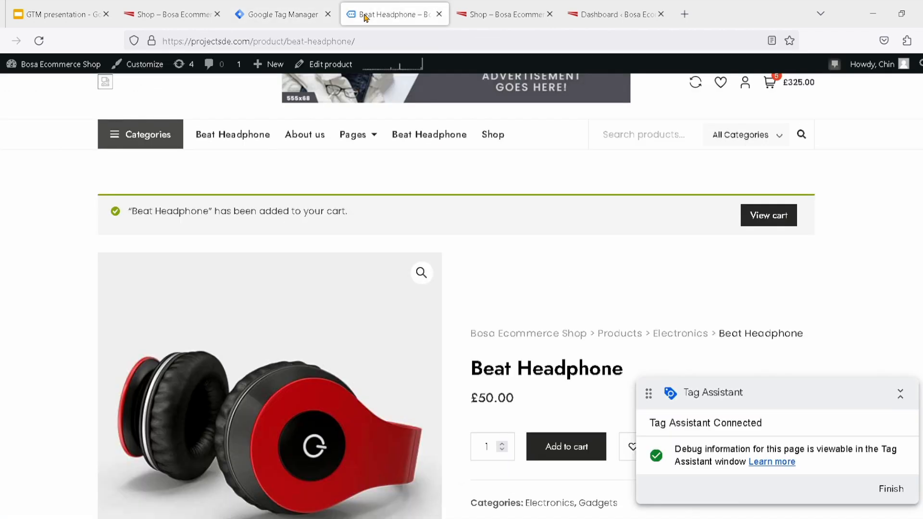
left_click(288, 14)
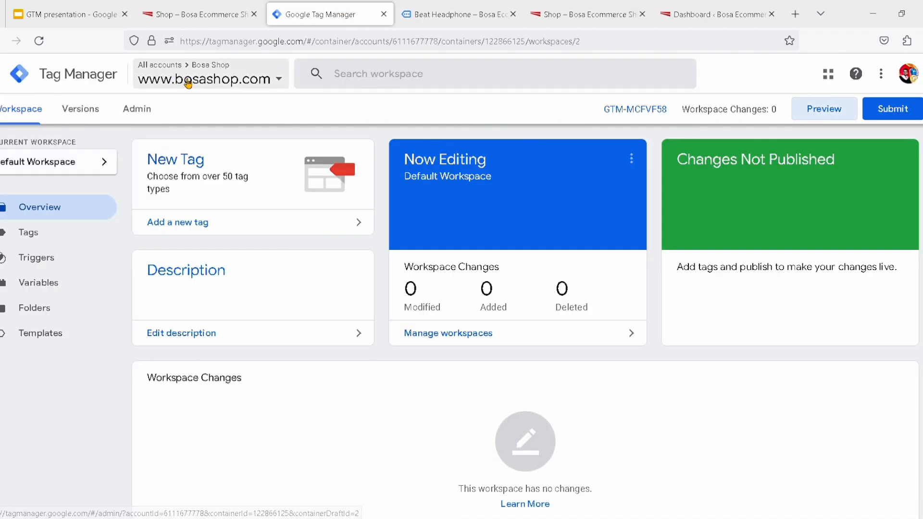
left_click(239, 82)
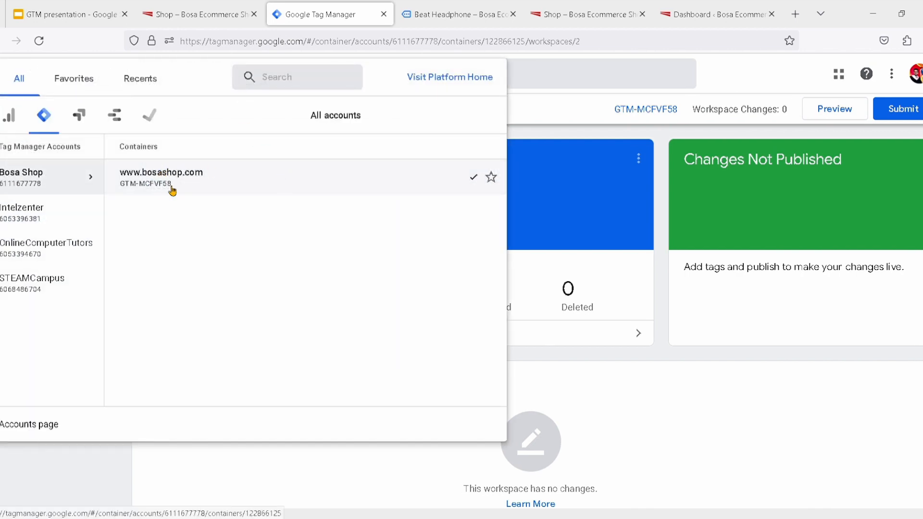
left_click(399, 174)
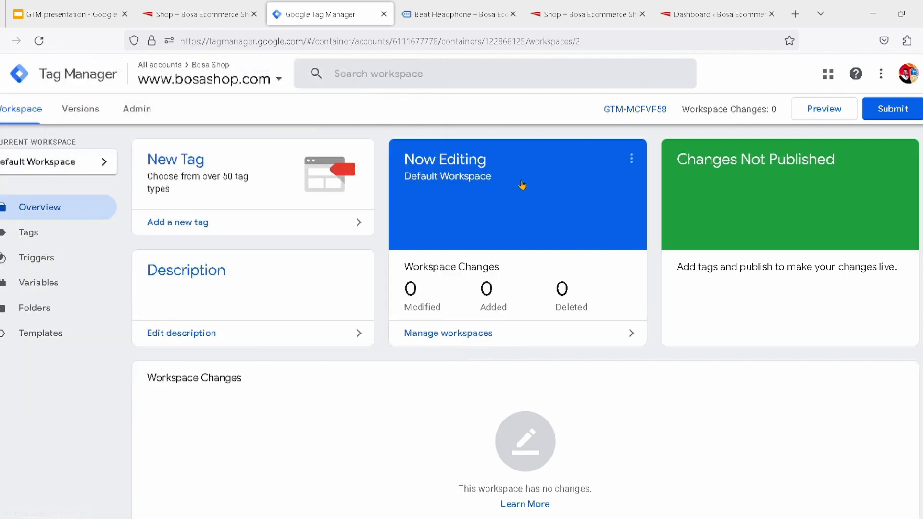
left_click(827, 118)
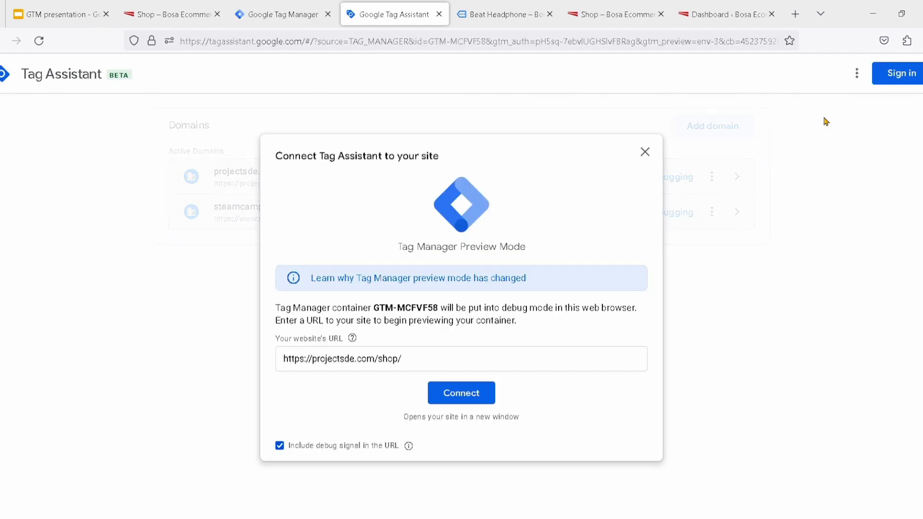
left_click_drag(443, 359, 278, 366)
key("ctrl+v")
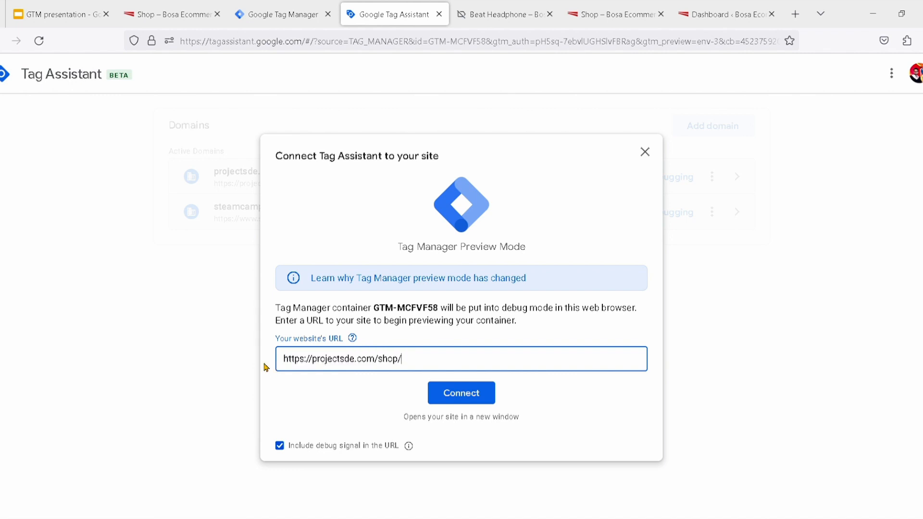
left_click(450, 394)
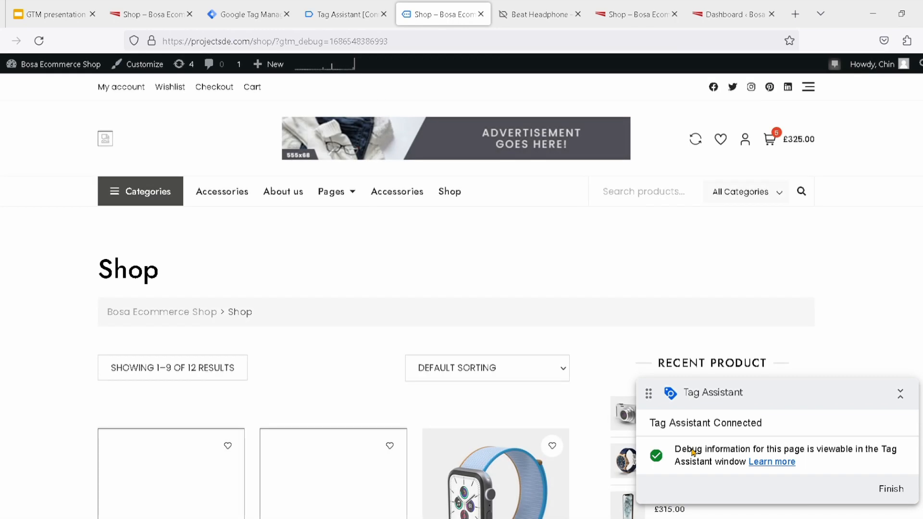
scroll(466, 407, "down", 2)
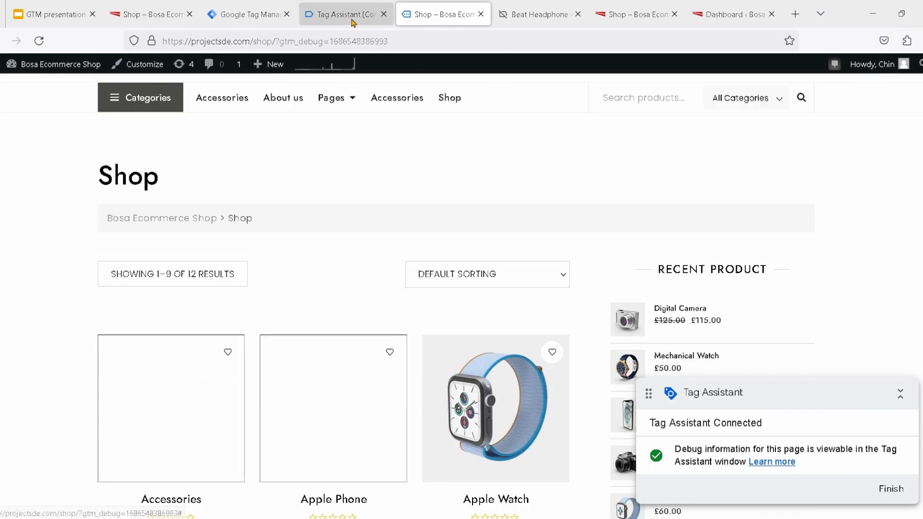
left_click(353, 17)
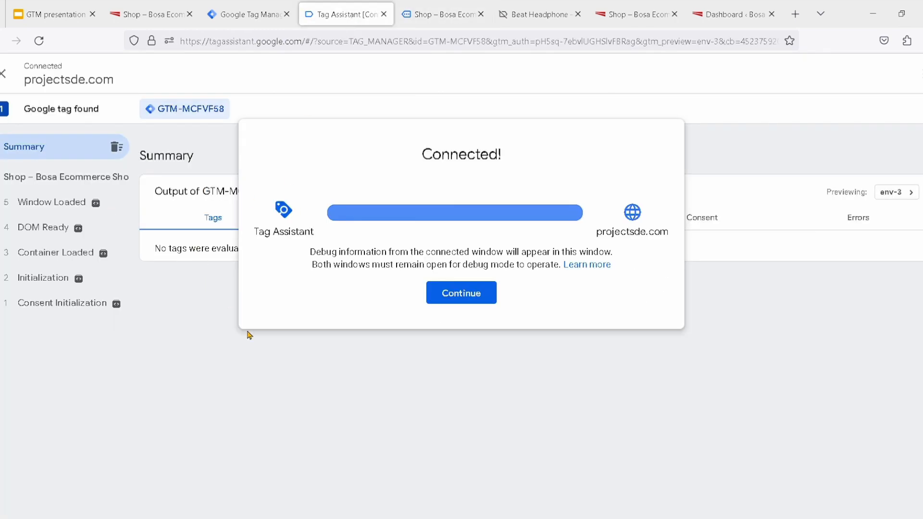
left_click(455, 300)
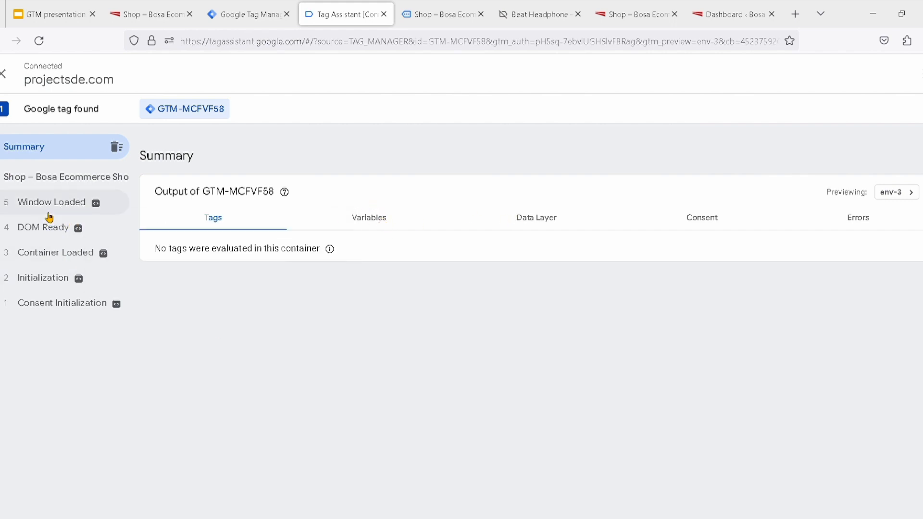
Examine the Consent Initialization event's variables, data layer, consent and errors
left_click(77, 301)
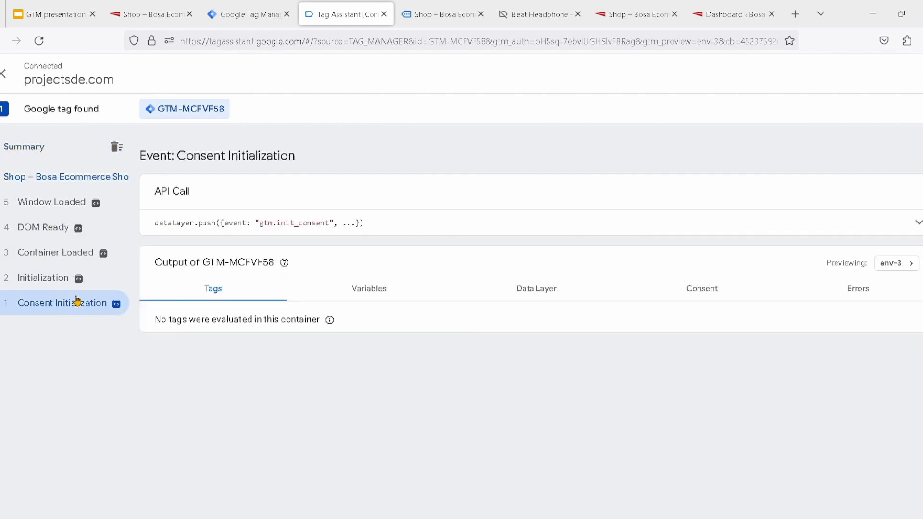
left_click(373, 297)
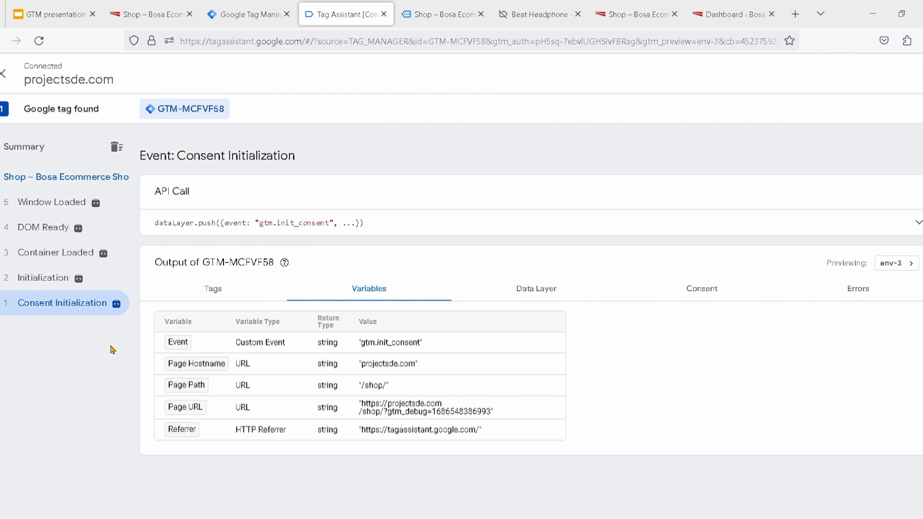
left_click(552, 290)
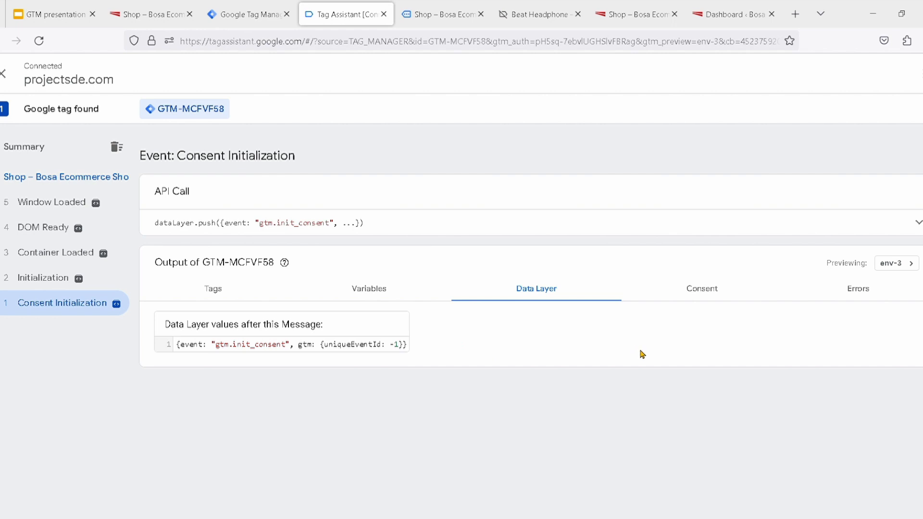
left_click(700, 294)
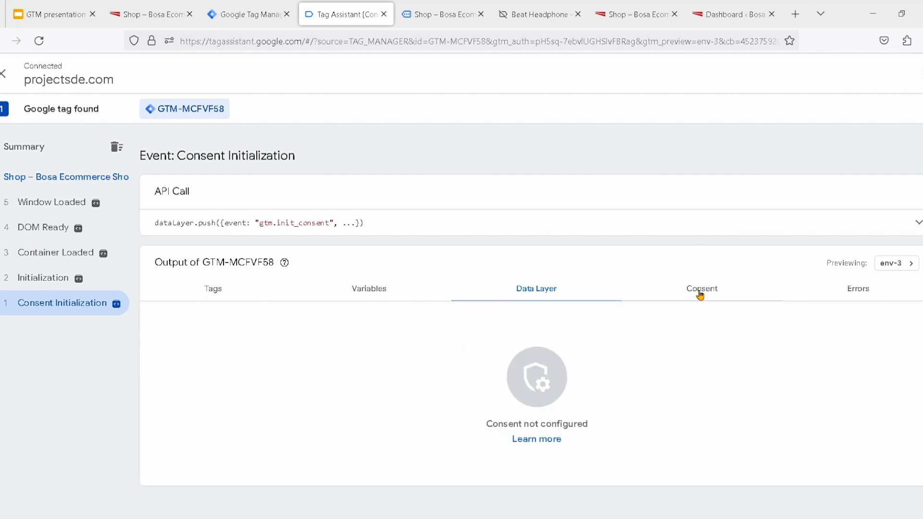
left_click(853, 293)
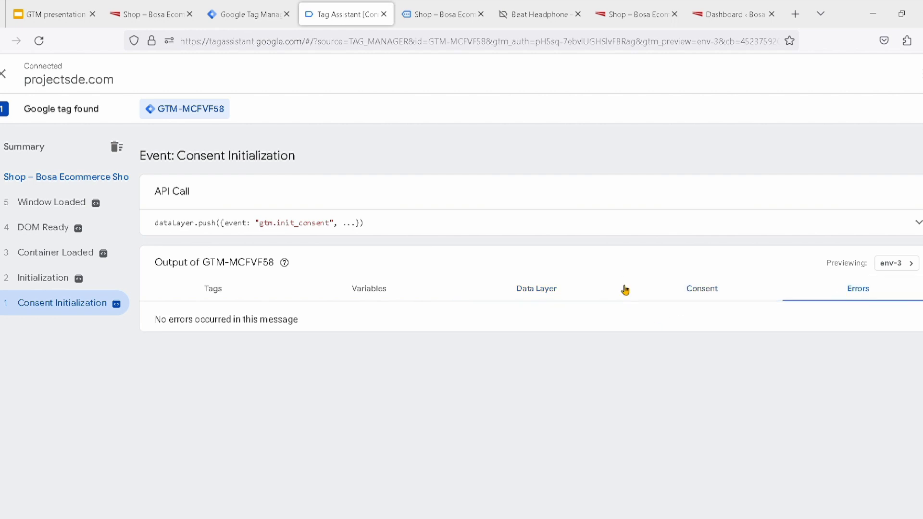
left_click(375, 300)
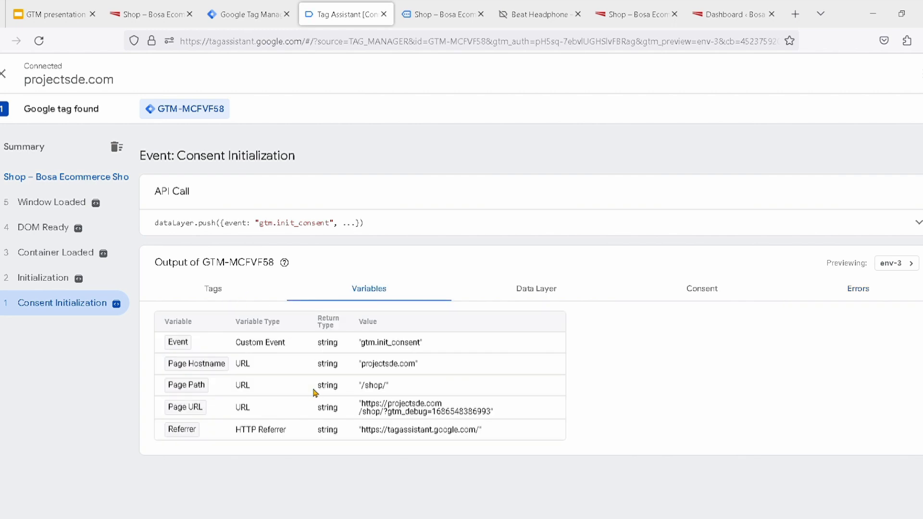
Compare the variables of the Initialization, Container Loaded, DOM Ready and Window Loaded events, and check the data layer for Window Loaded
left_click(47, 278)
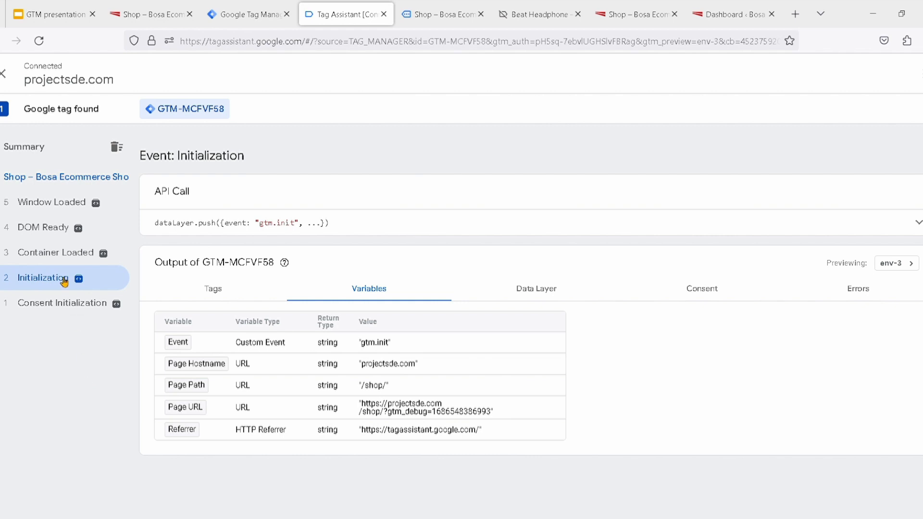
left_click(56, 263)
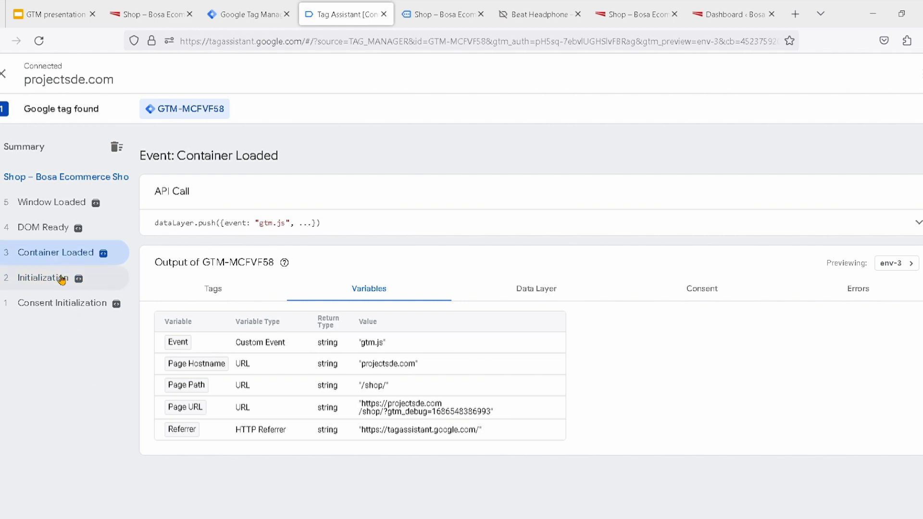
left_click(58, 278)
left_click(58, 258)
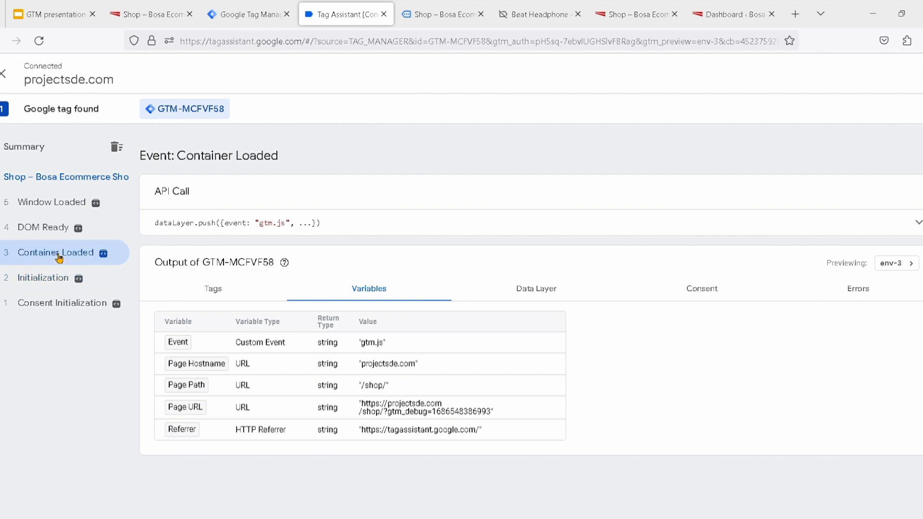
left_click(58, 276)
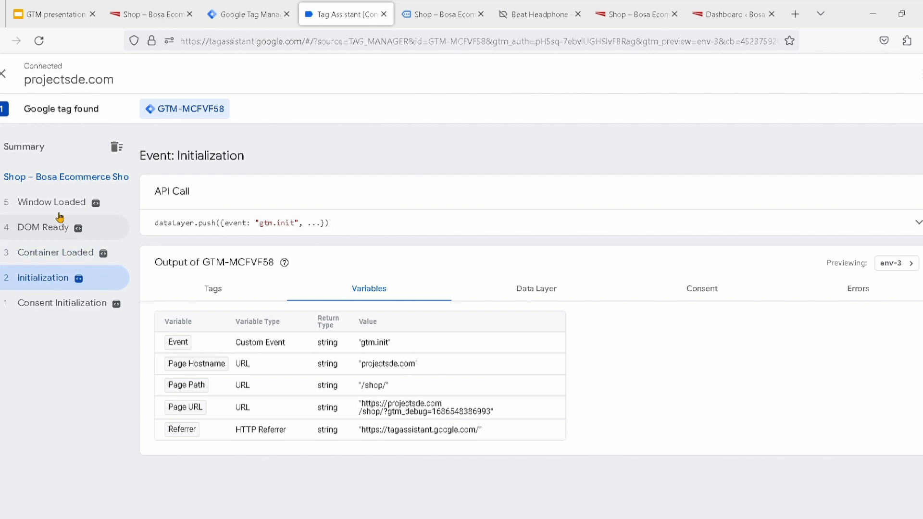
left_click(70, 229)
left_click(69, 206)
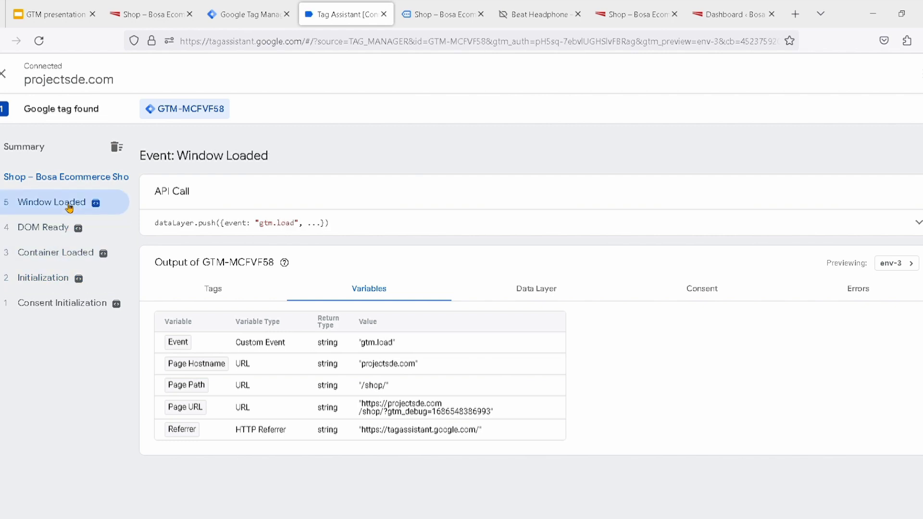
left_click(537, 299)
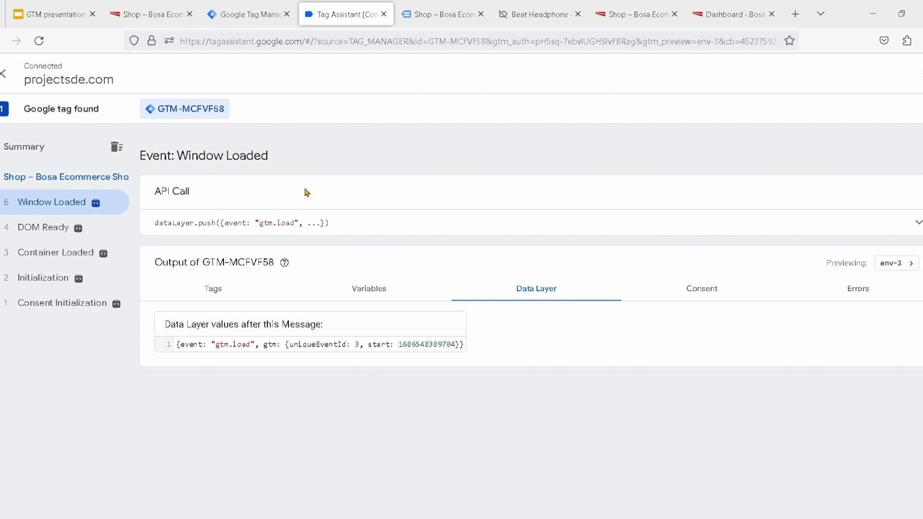
Look over the Shop page's products and compare the Tag Assistant connection status across the open shop and Beat Headphone pages
left_click(149, 19)
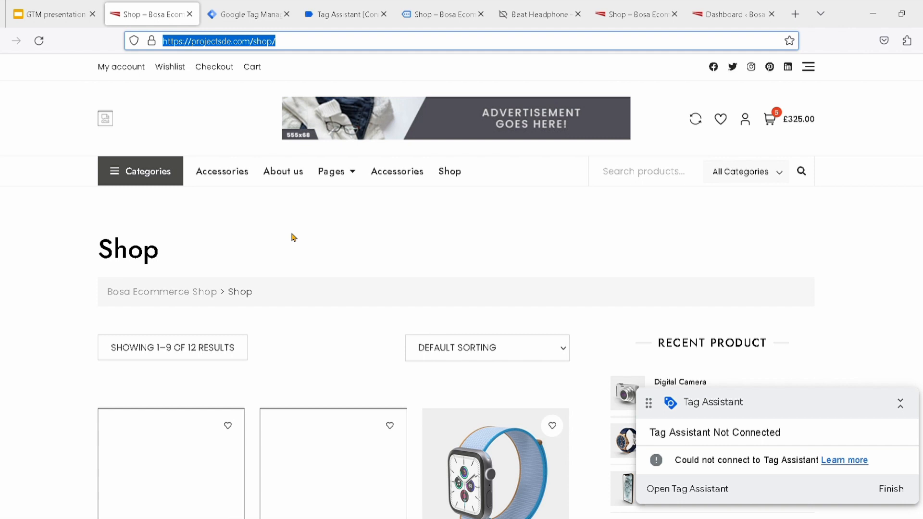
scroll(293, 237, "down", 10)
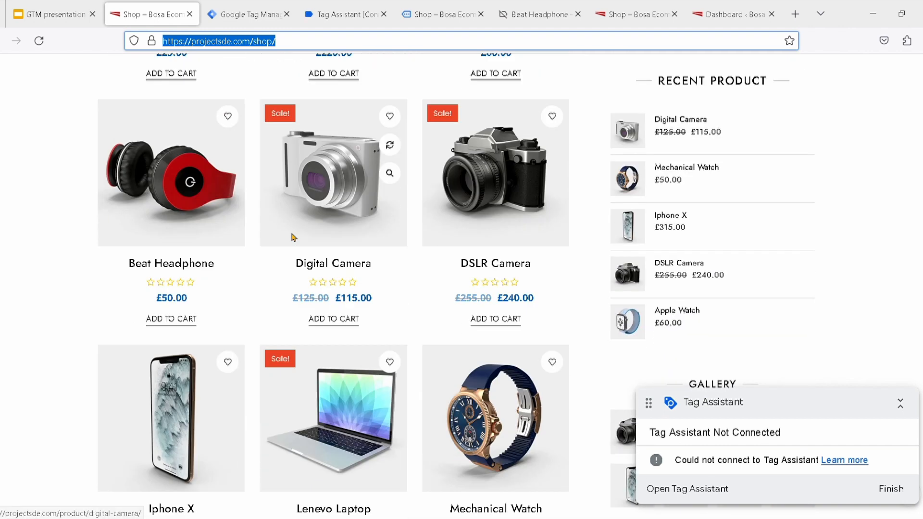
scroll(293, 238, "down", 7)
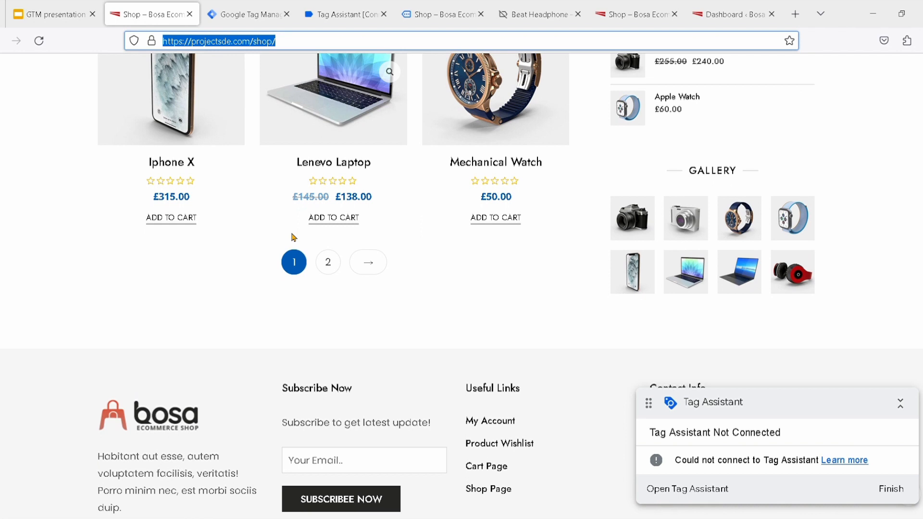
scroll(294, 238, "up", 15)
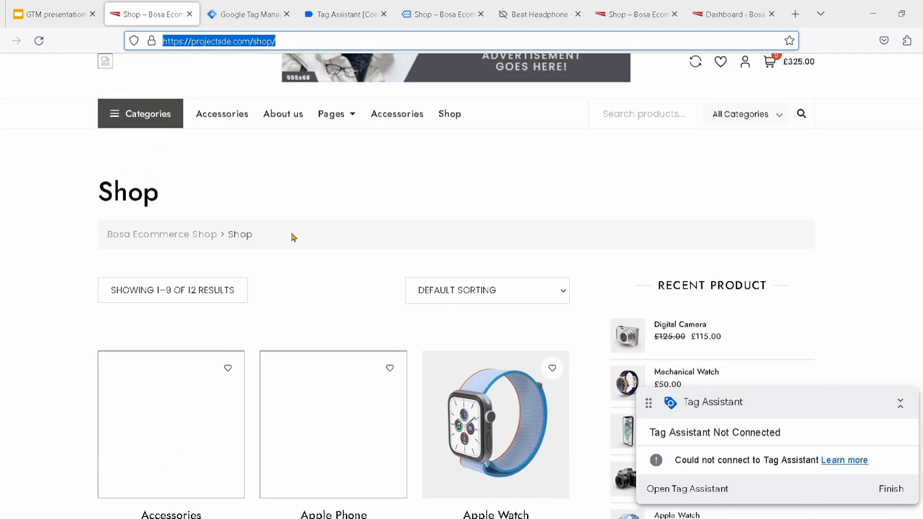
left_click(338, 15)
left_click(438, 15)
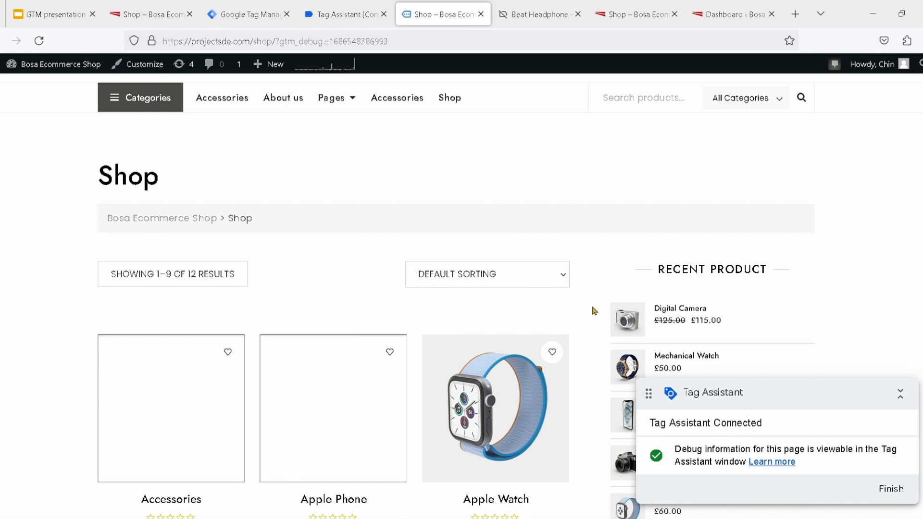
left_click(525, 20)
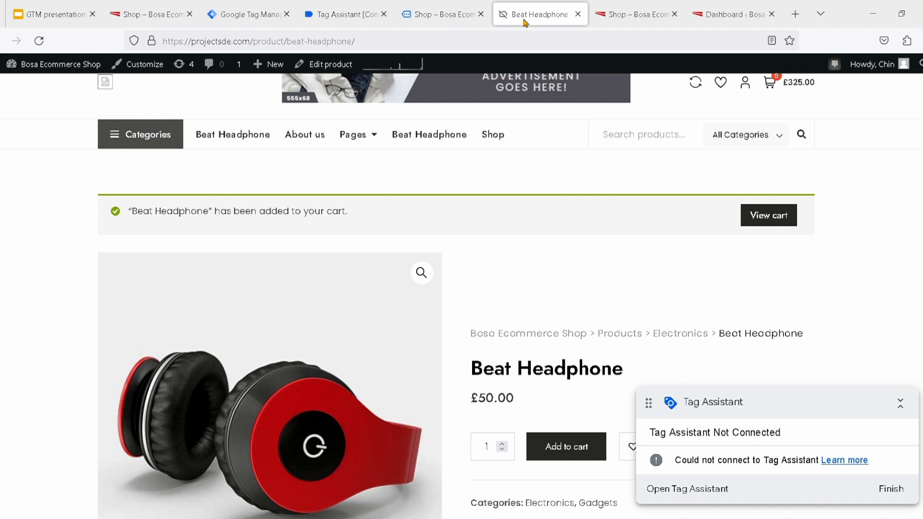
left_click(632, 16)
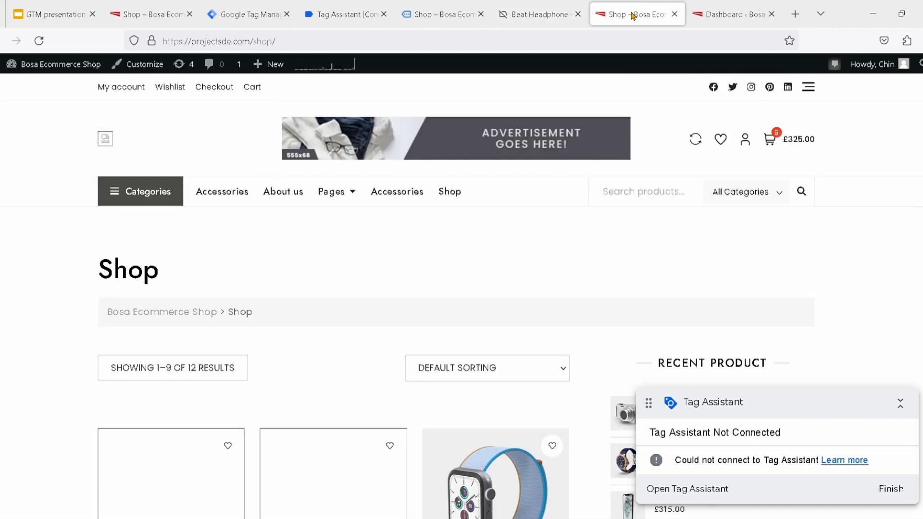
Switch to the GTM presentation and review the slides on the container ID, the WordPress plugin settings and the workspace overview
left_click(77, 19)
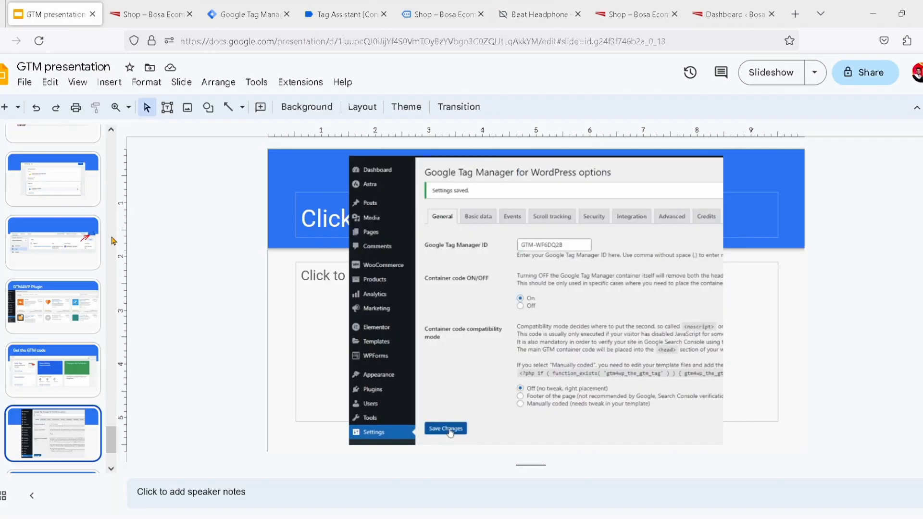
scroll(58, 250, "up", 10)
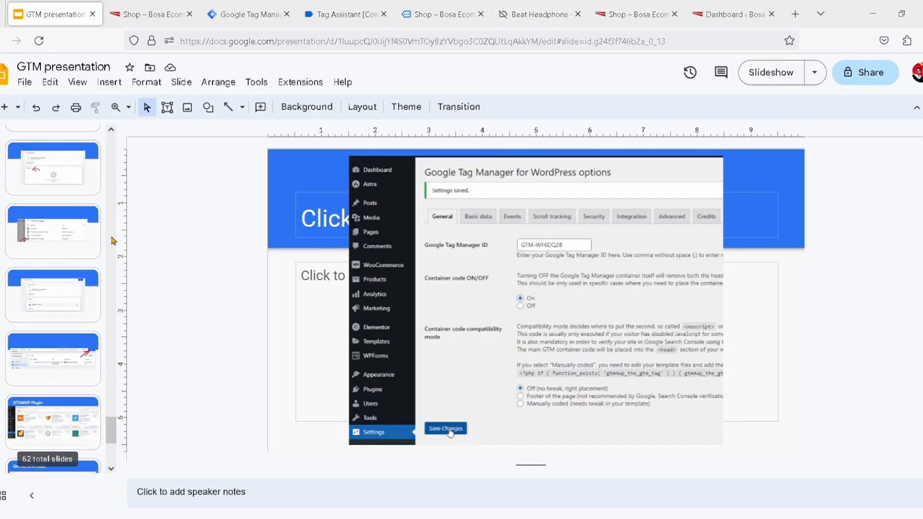
scroll(62, 254, "up", 3)
left_click(63, 253)
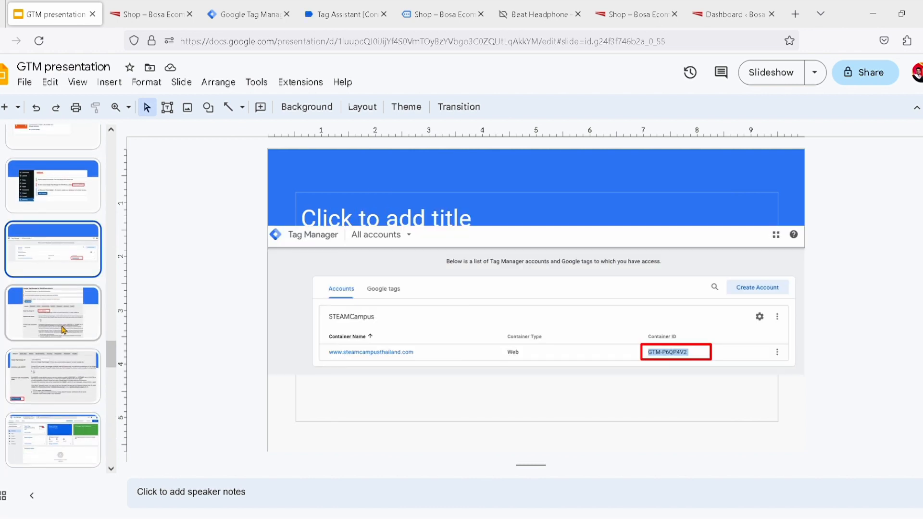
left_click(63, 330)
scroll(62, 330, "down", 3)
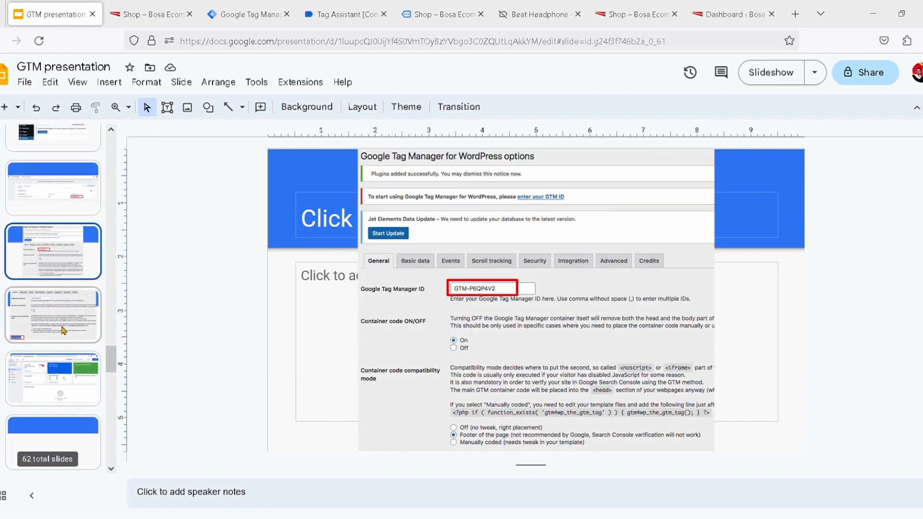
left_click(53, 298)
scroll(53, 298, "down", 2)
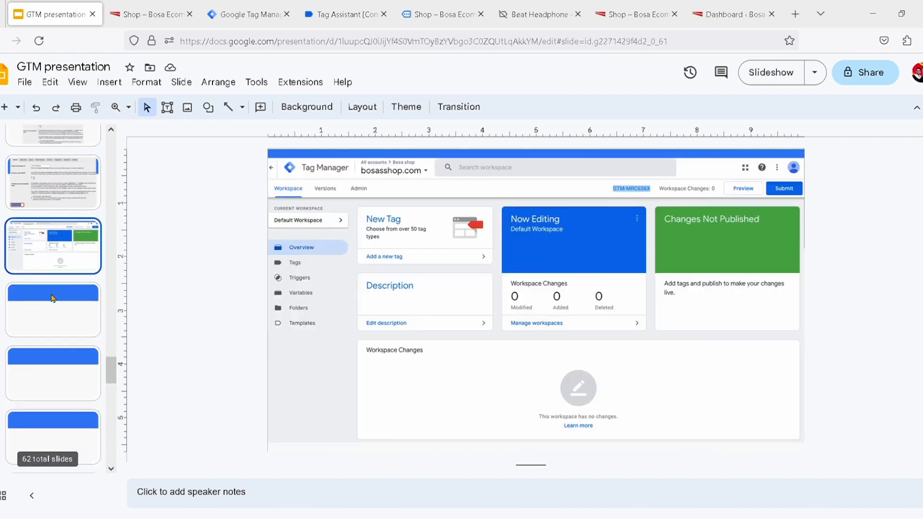
Review the earlier presentation slides on connecting Tag Assistant to the shop and the list of events it records
scroll(51, 235, "up", 4)
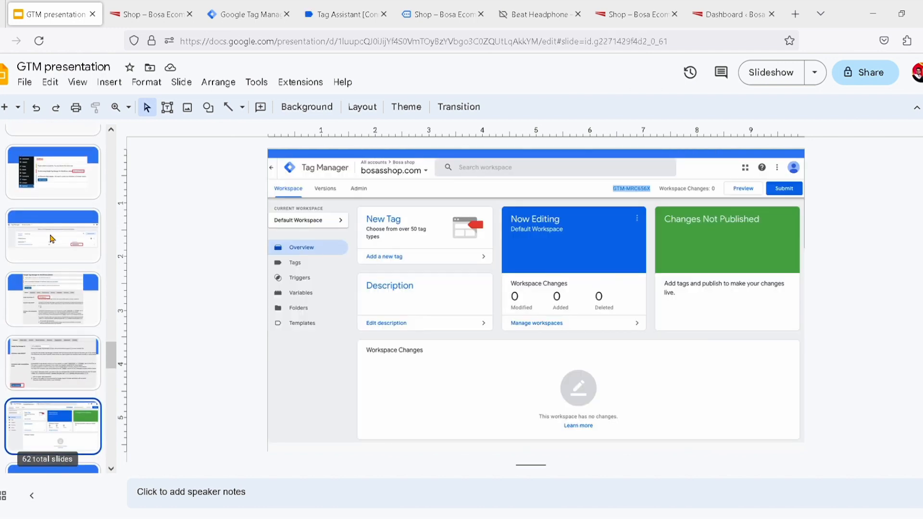
scroll(52, 239, "up", 4)
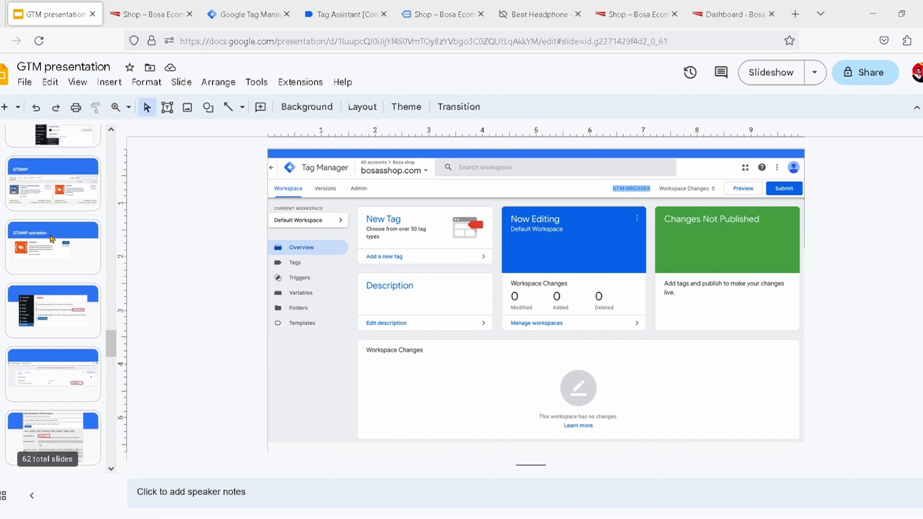
scroll(52, 239, "up", 4)
left_click(52, 235)
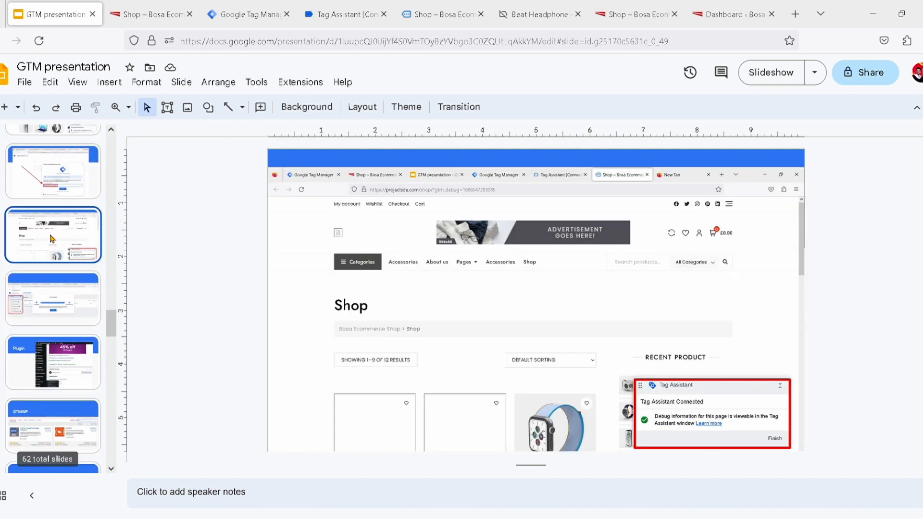
scroll(52, 239, "up", 2)
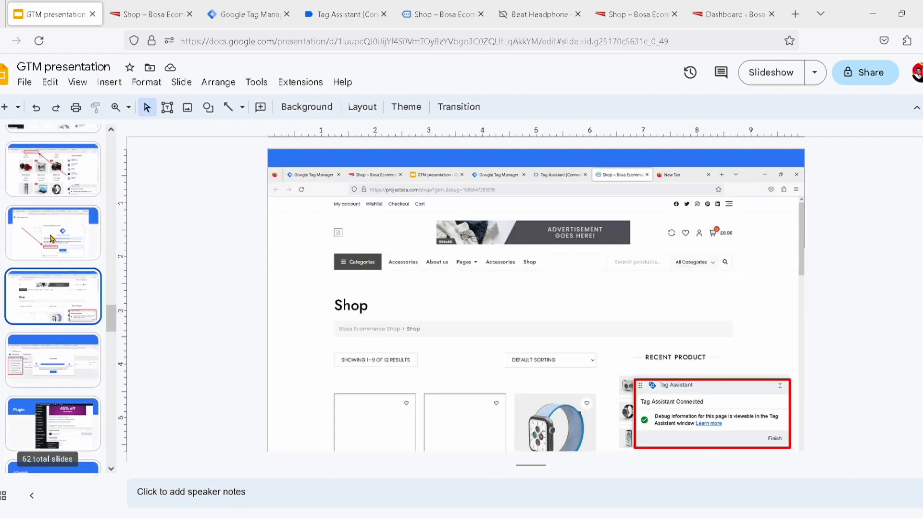
left_click(89, 367)
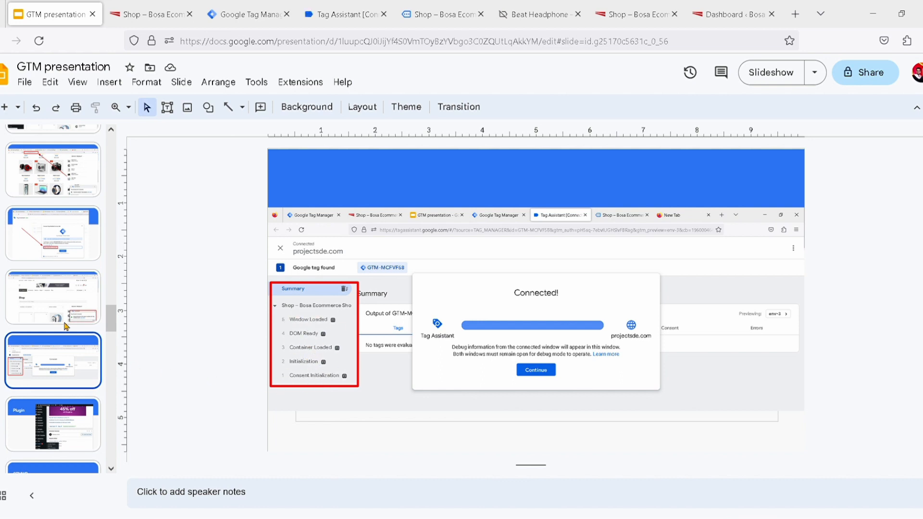
scroll(107, 356, "down", 2)
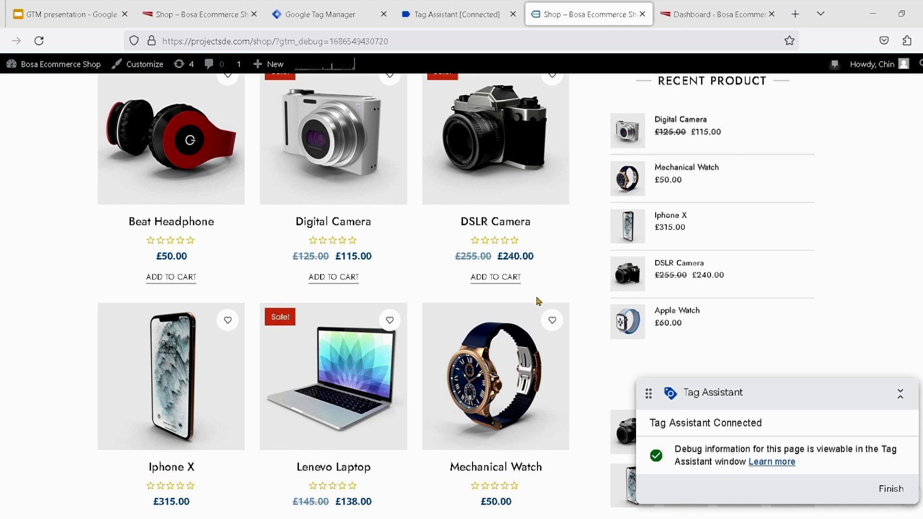
Submit the Subscribe Now form in the Shop page's footer with the e-mail field empty
scroll(538, 301, "down", 10)
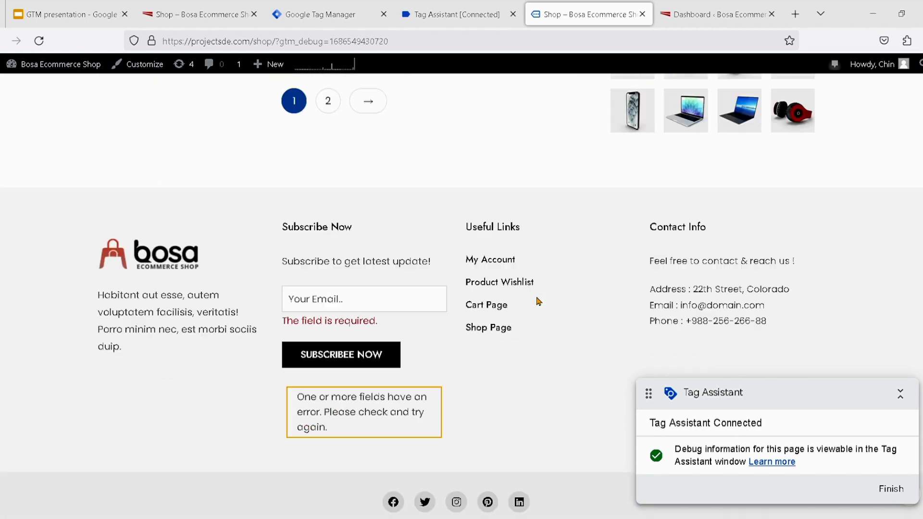
scroll(538, 301, "down", 1)
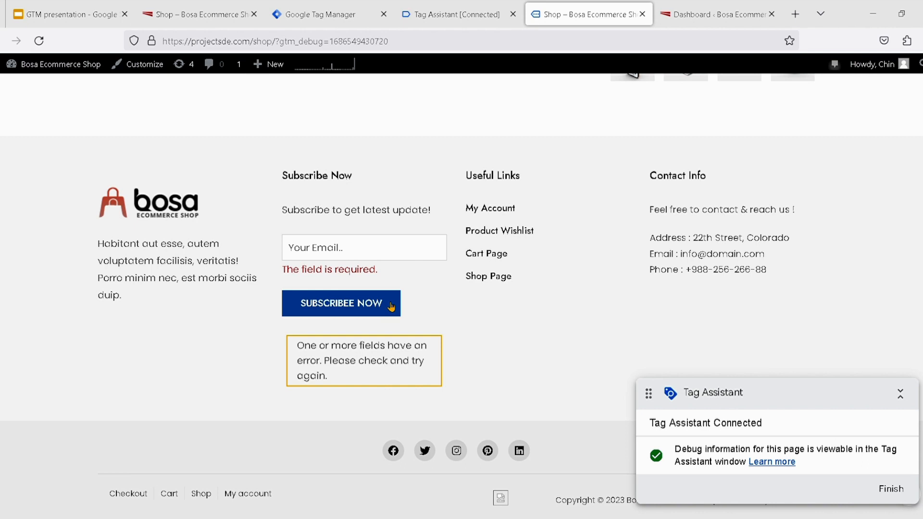
left_click(368, 312)
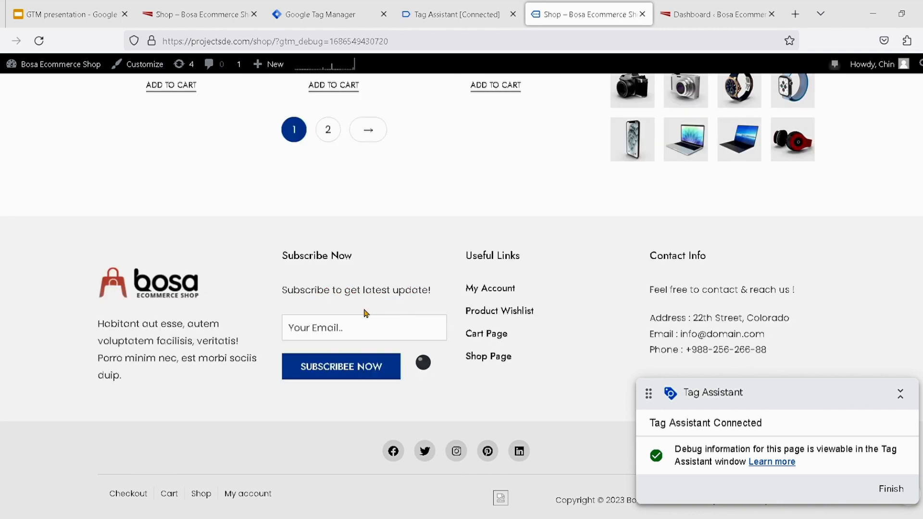
Fill in the subscriber's e-mail in the footer form and submit the subscription
left_click(330, 325)
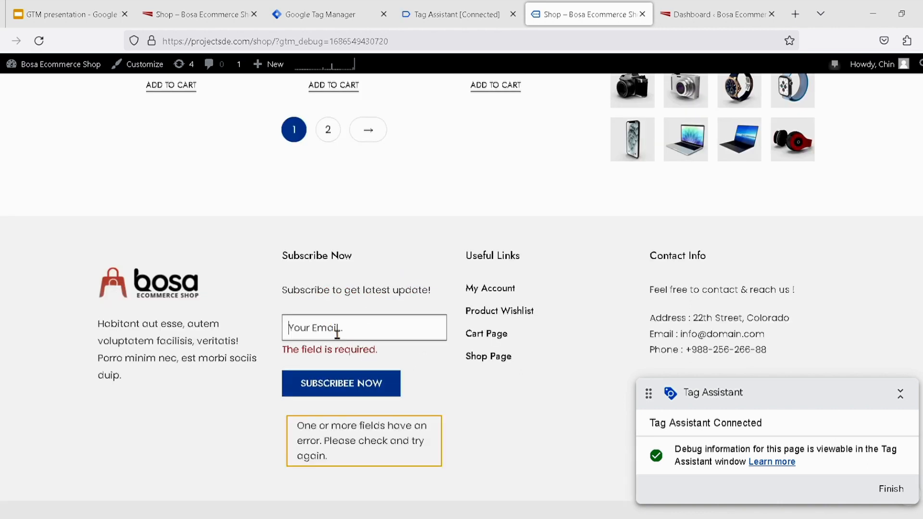
type("c")
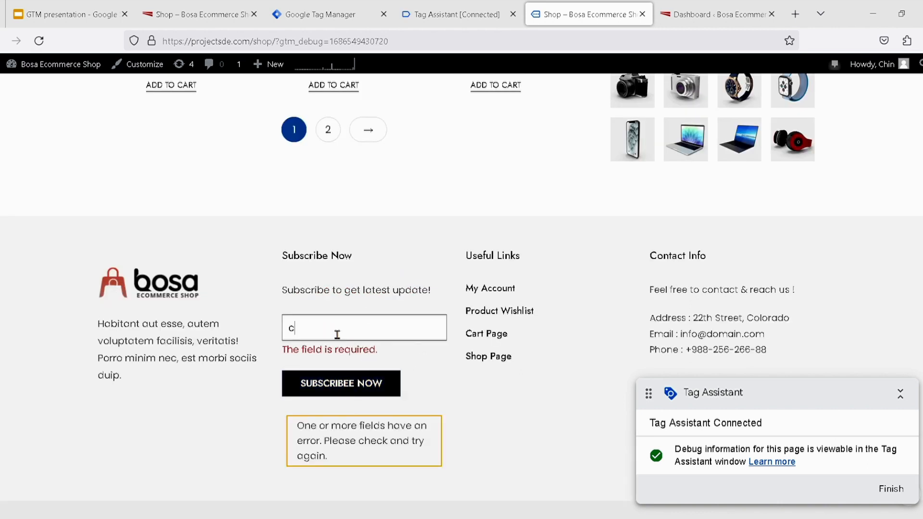
left_click(346, 352)
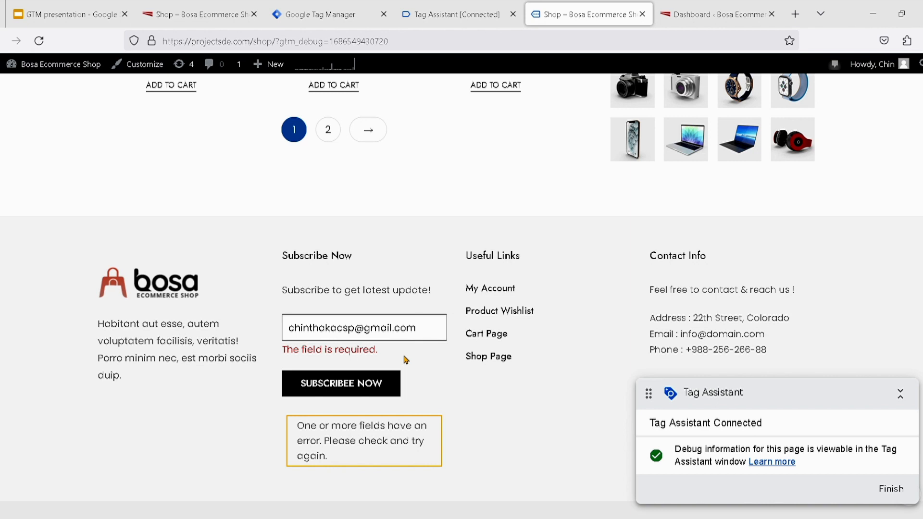
left_click(367, 388)
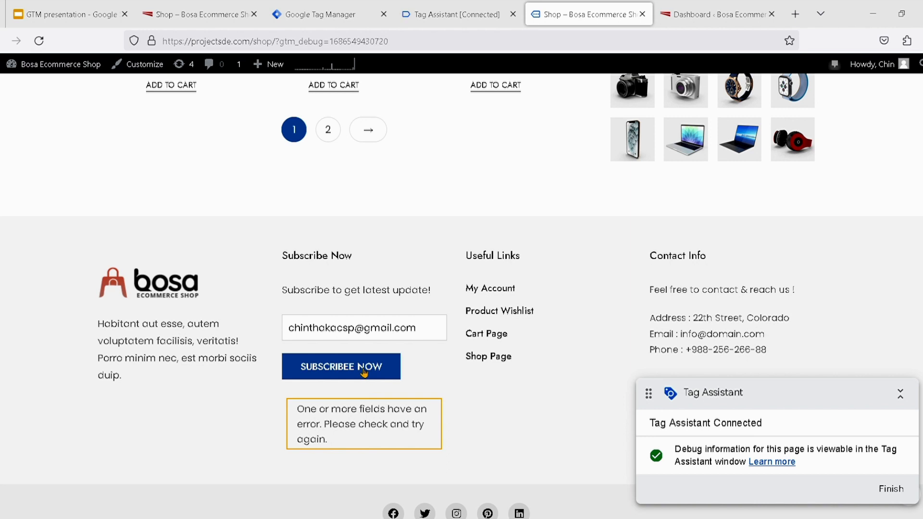
left_click(364, 373)
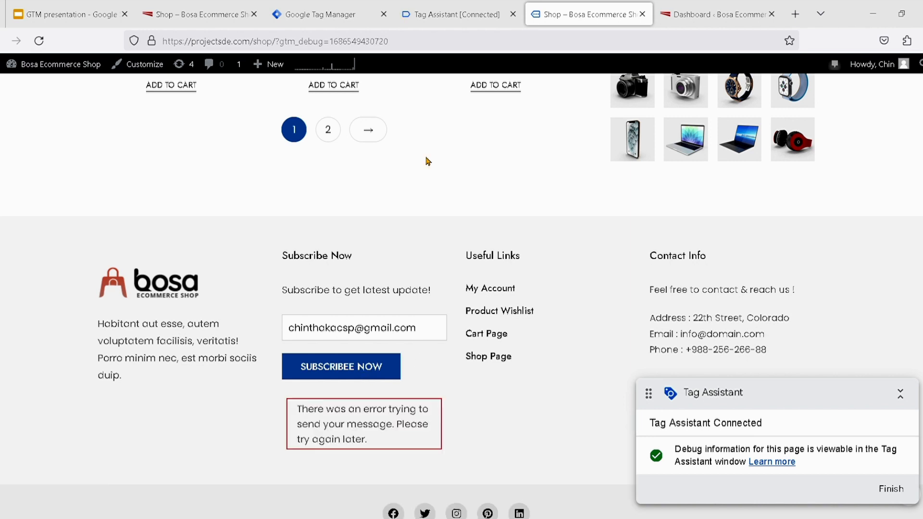
Continue to the Tag Assistant summary and check its event list for the subscribe click, comparing it with the shop page and the container's variables
left_click(451, 14)
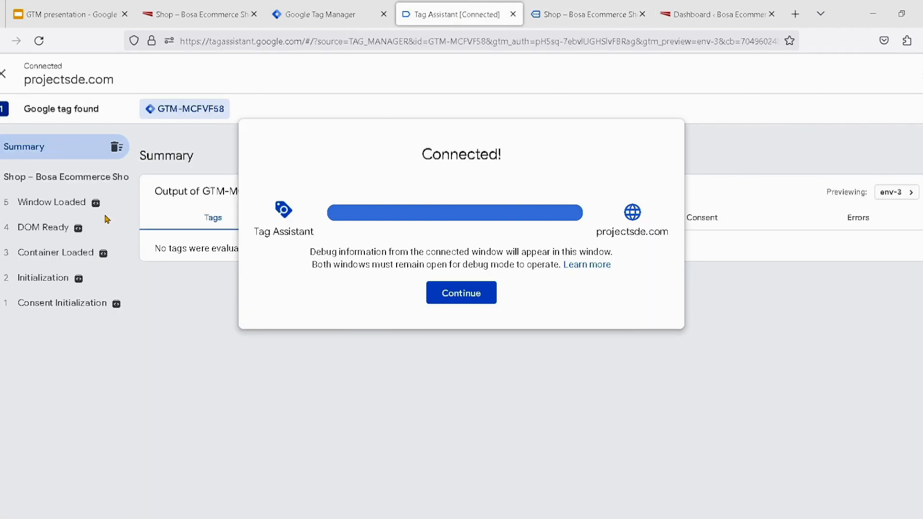
left_click(425, 302)
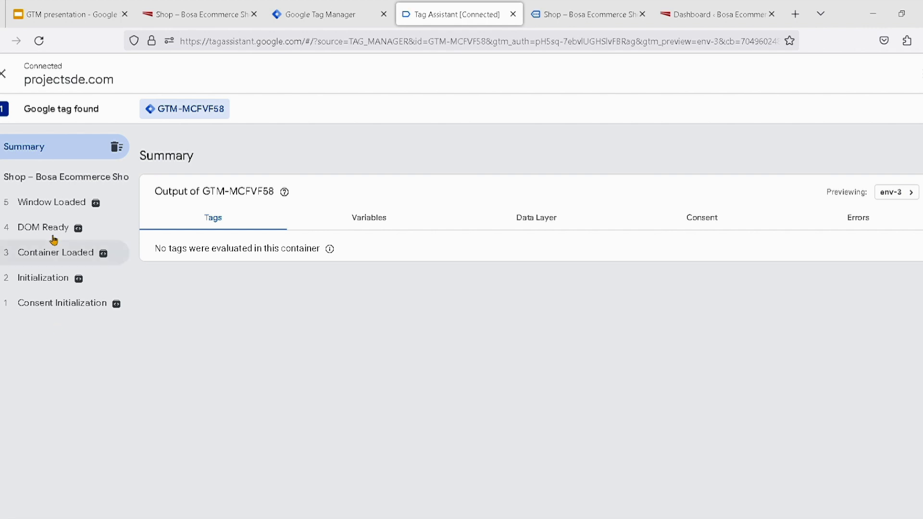
left_click(580, 18)
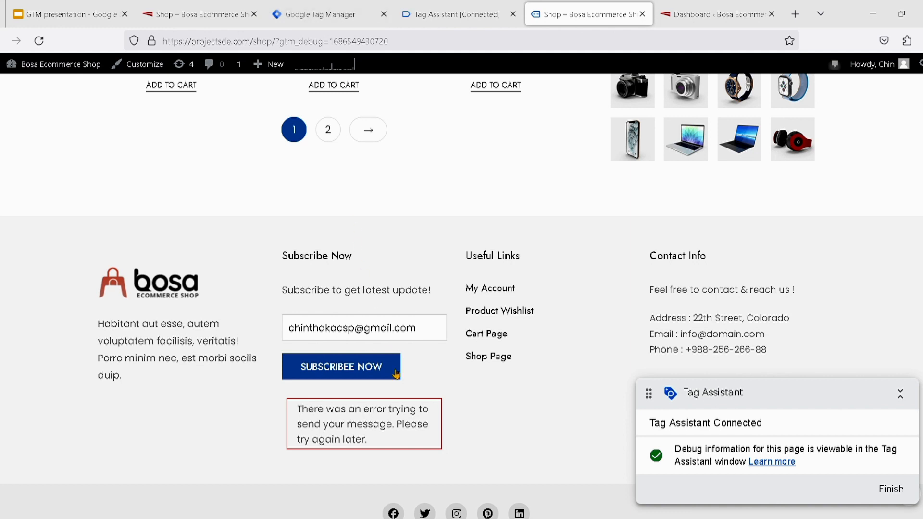
left_click(334, 19)
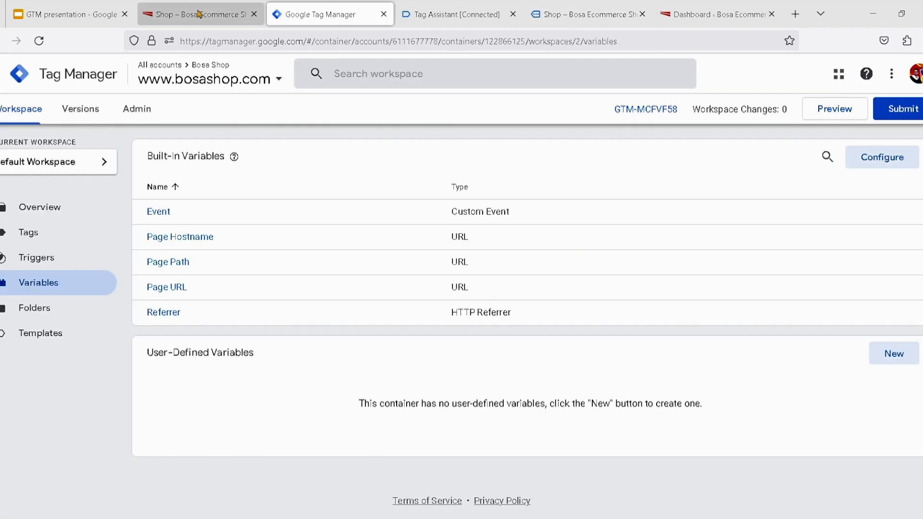
left_click(425, 17)
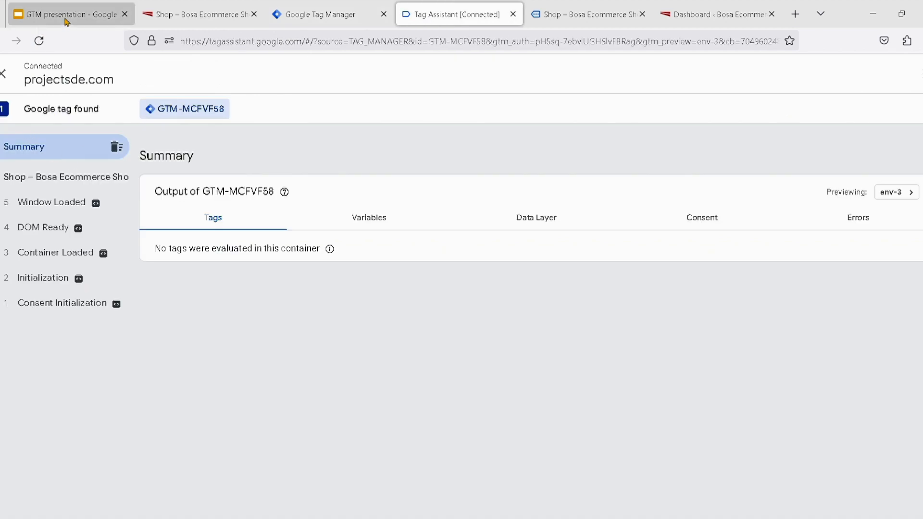
Return to the container in Tag Manager, check which Bosa Shop container is selected, and view the workspace overview
left_click(314, 24)
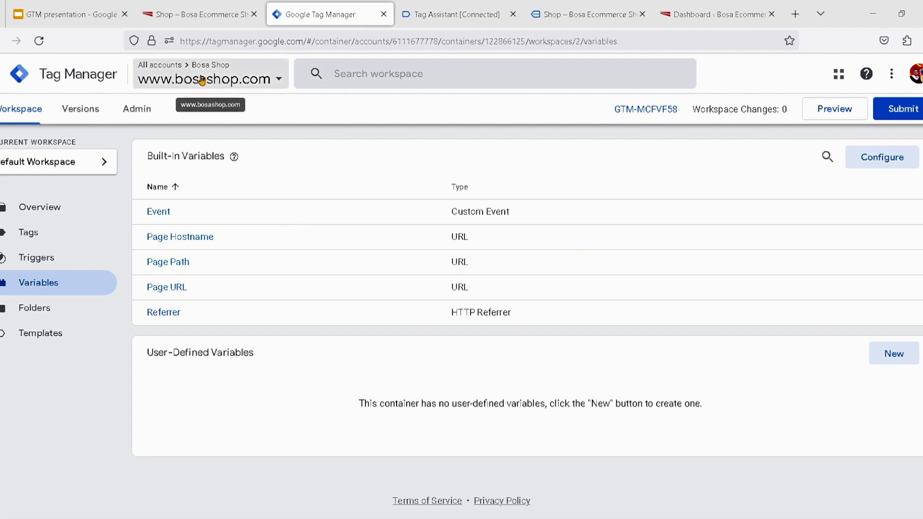
left_click(219, 82)
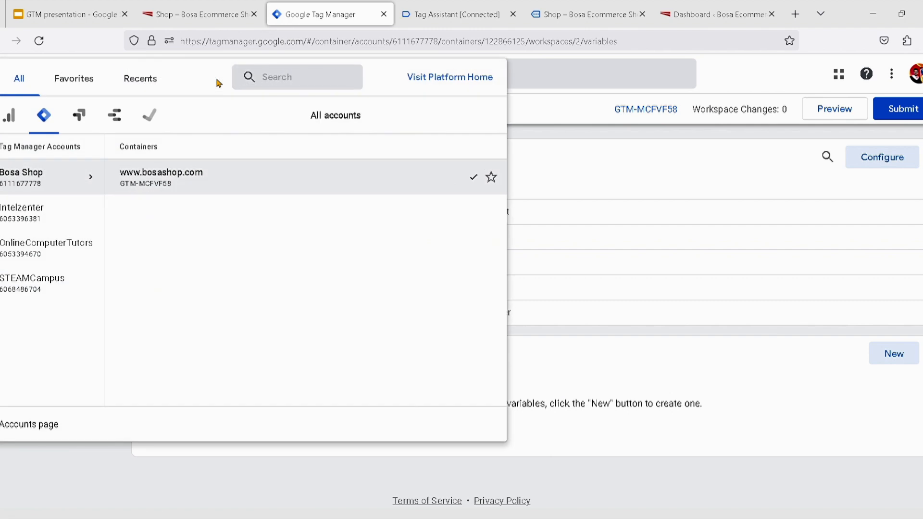
left_click(537, 104)
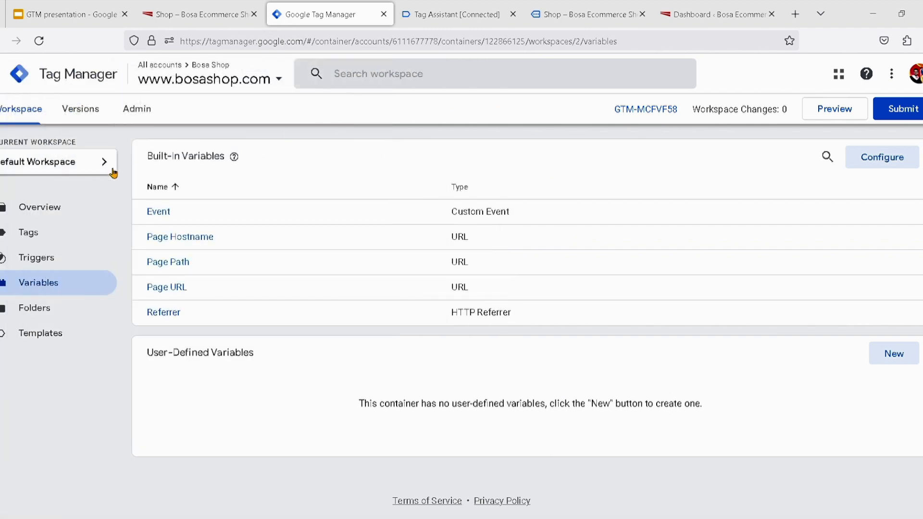
left_click(86, 215)
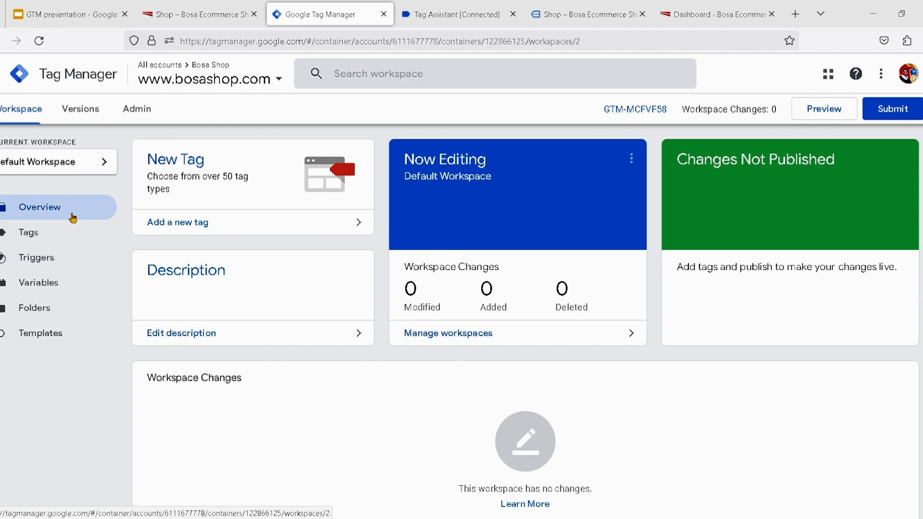
Start a new trigger in the container and name it "button click"
left_click(83, 266)
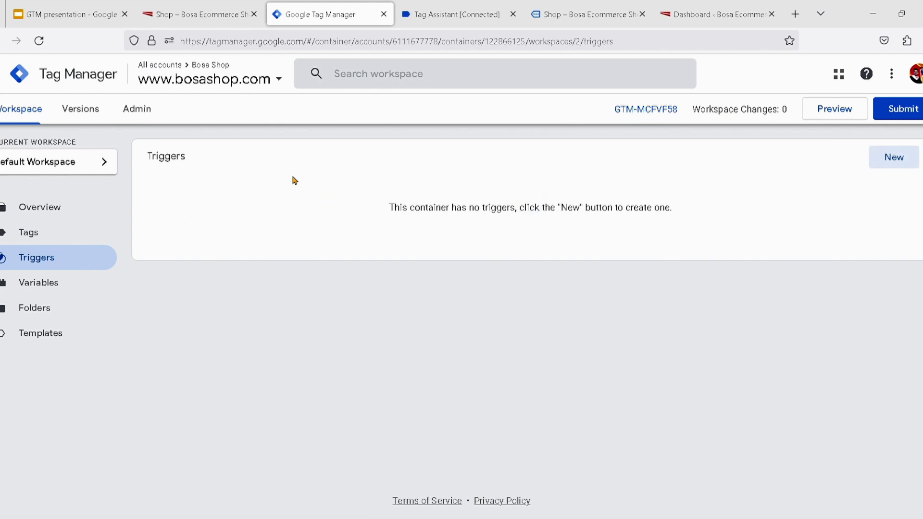
left_click(892, 165)
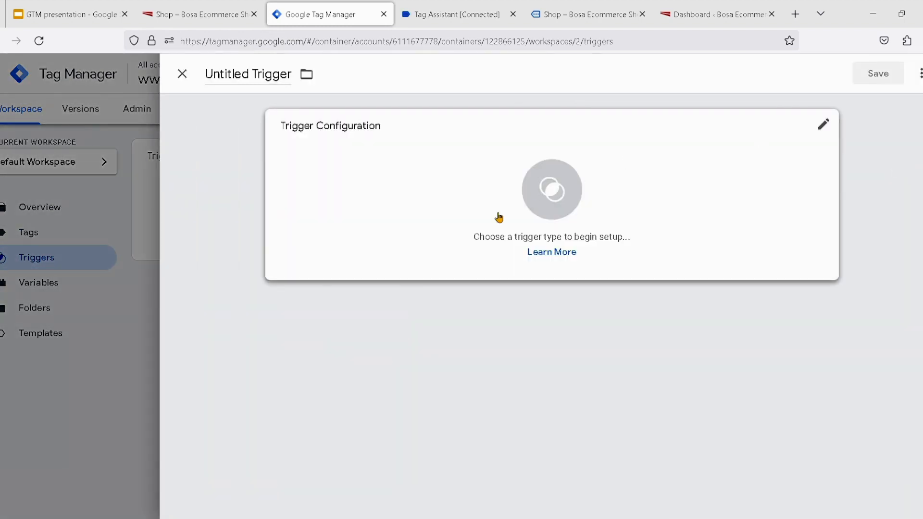
left_click(268, 84)
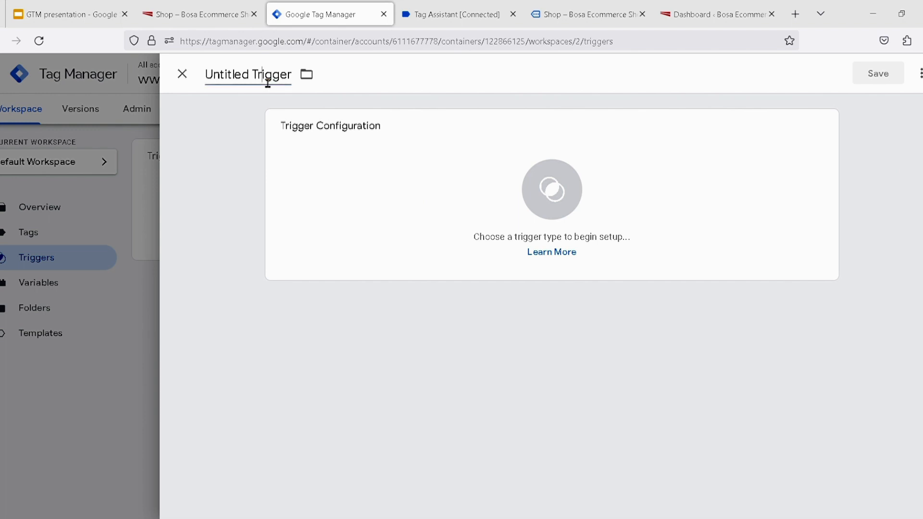
double_click(268, 84)
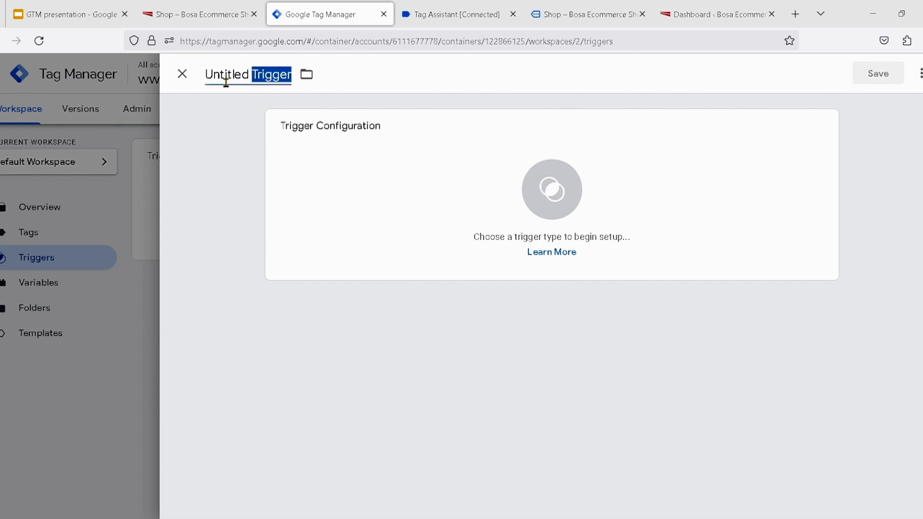
left_click_drag(212, 81, 297, 78)
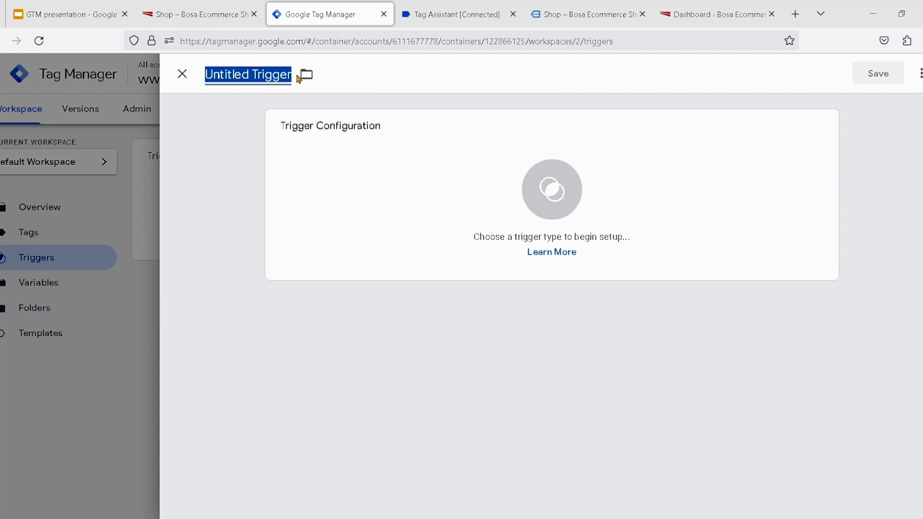
type("butt")
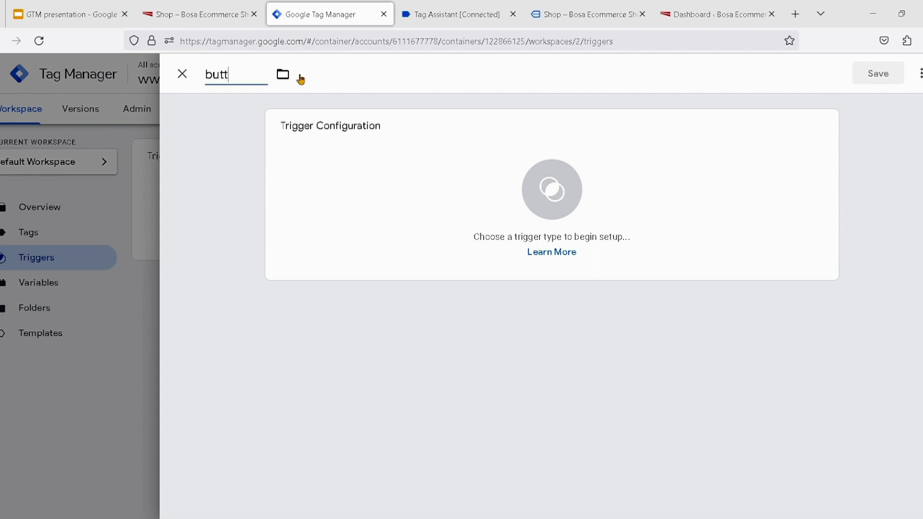
type("on click")
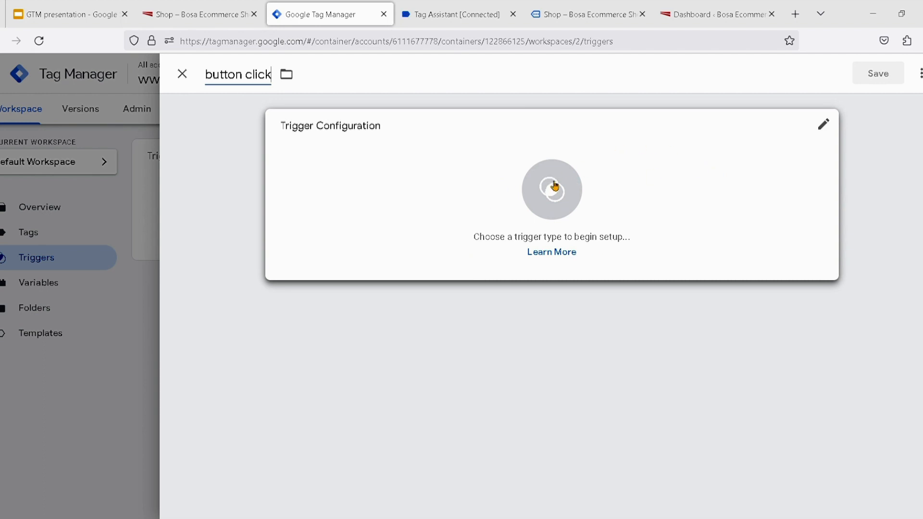
Configure the trigger as Click - All Elements firing on All Clicks, and save it
left_click(828, 130)
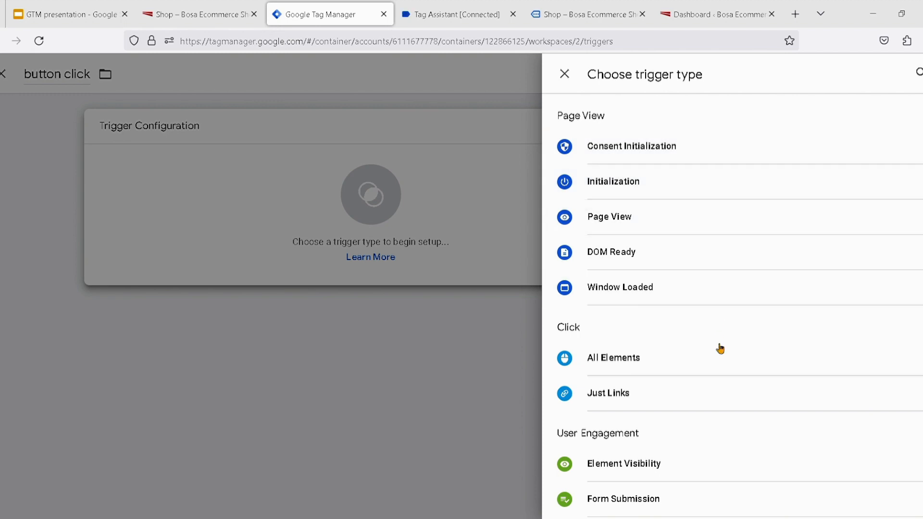
scroll(719, 357, "down", 1)
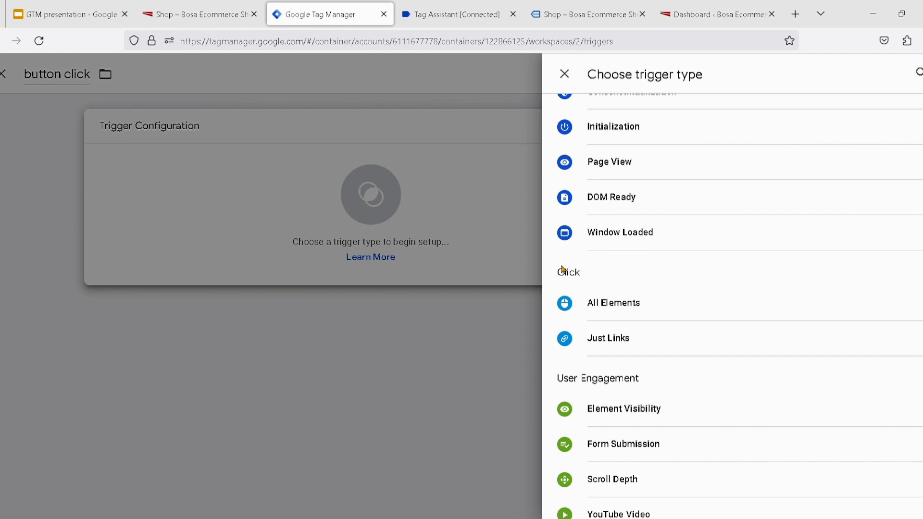
scroll(564, 267, "up", 2)
scroll(565, 268, "down", 2)
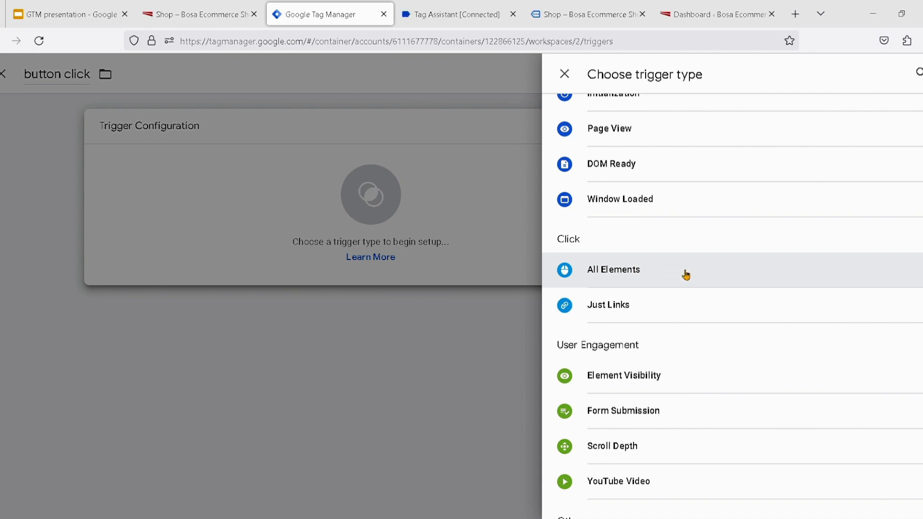
left_click(685, 275)
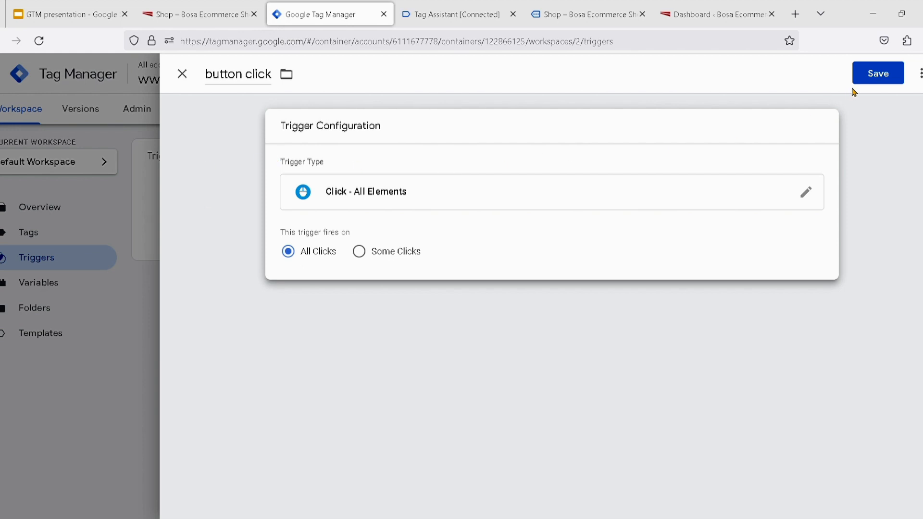
left_click(870, 85)
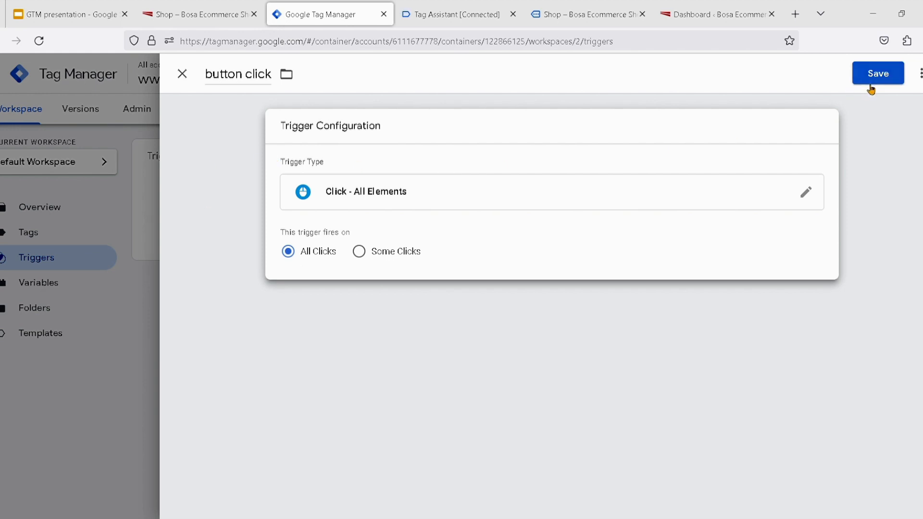
left_click(870, 86)
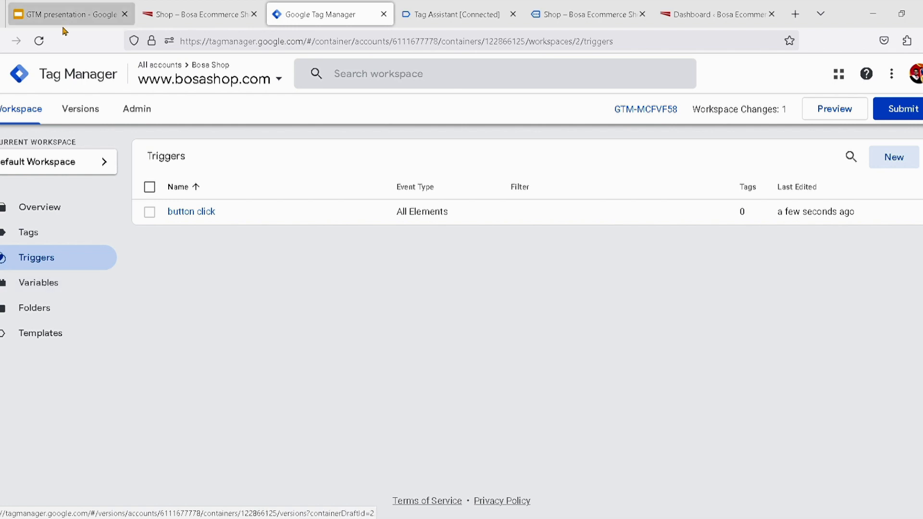
Switch to the GTM presentation in Google Slides and review the slides from New Trigger through Variable Configuration
left_click(77, 19)
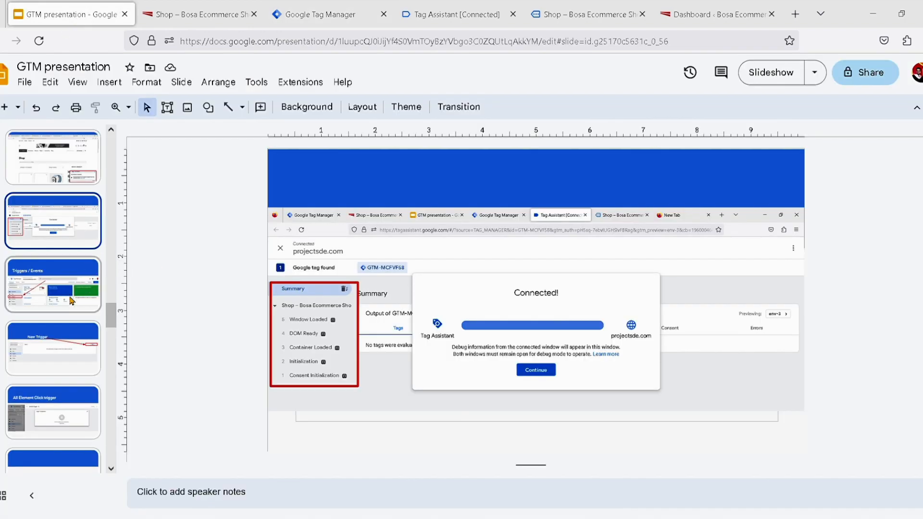
left_click(80, 340)
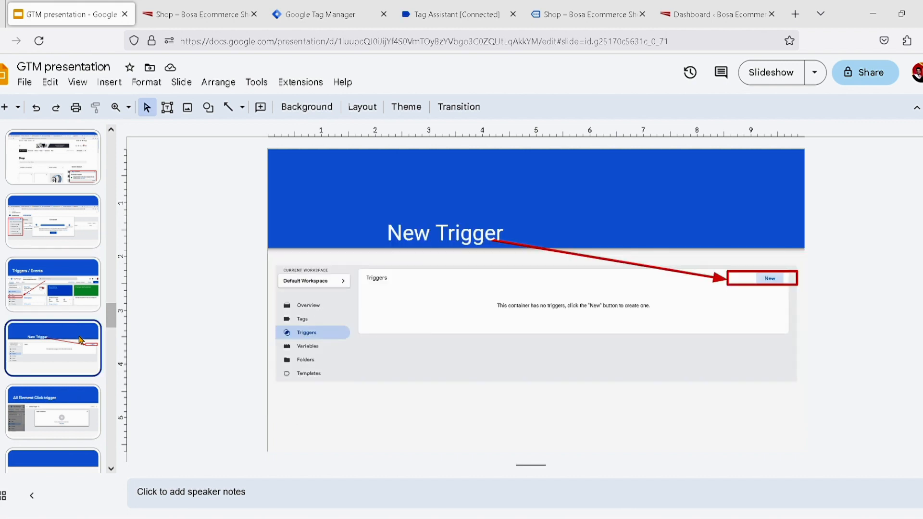
left_click(76, 404)
scroll(75, 405, "down", 3)
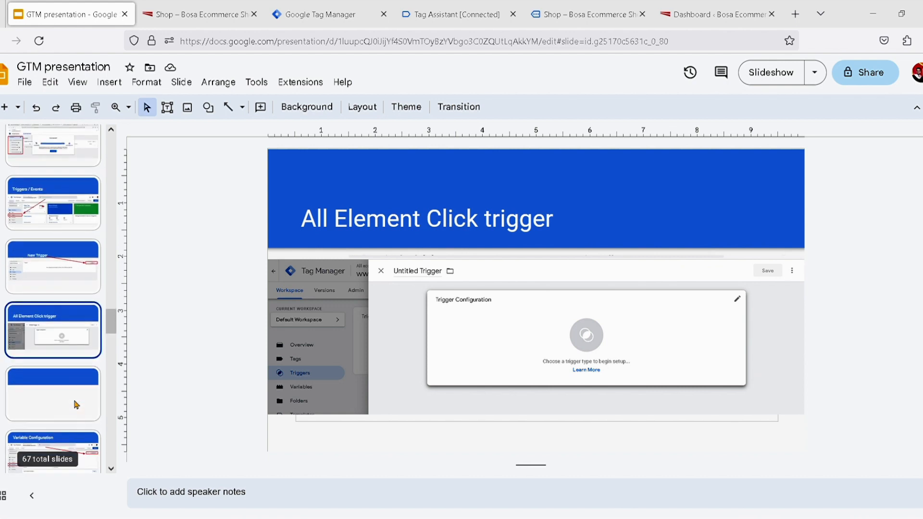
left_click(75, 404)
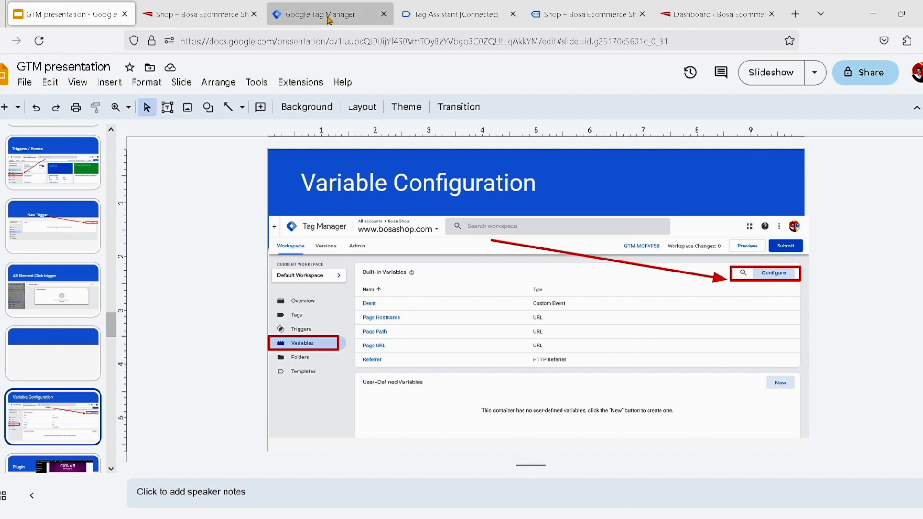
Return to Tag Manager, open the built-in variables configuration from the container's variables, and enable Container ID
left_click(347, 16)
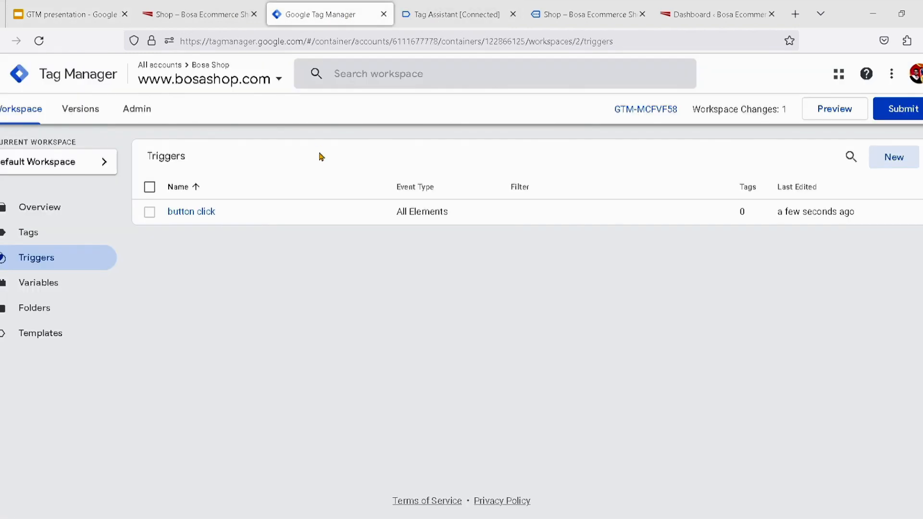
left_click(84, 289)
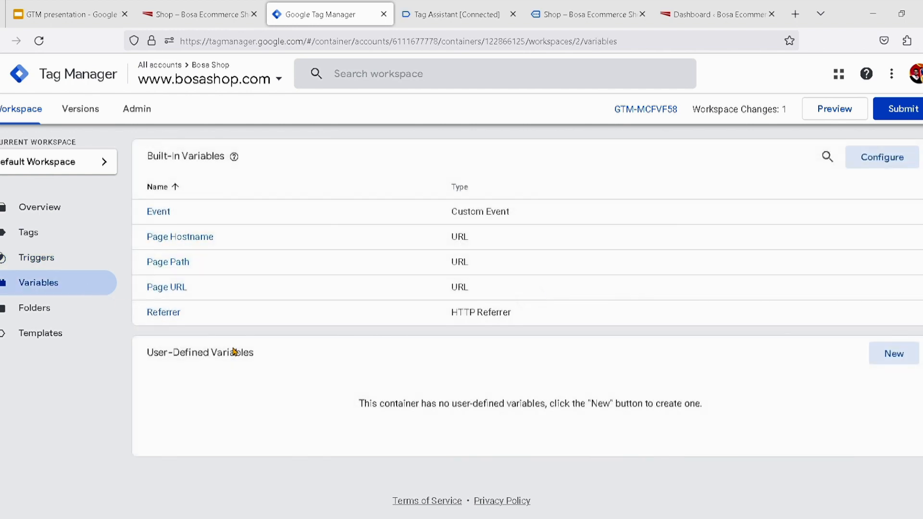
left_click(892, 169)
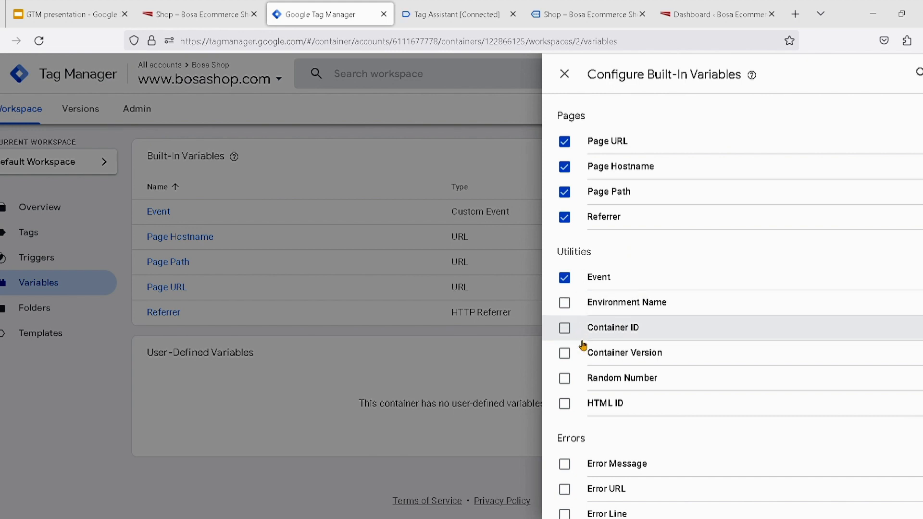
scroll(583, 345, "down", 2)
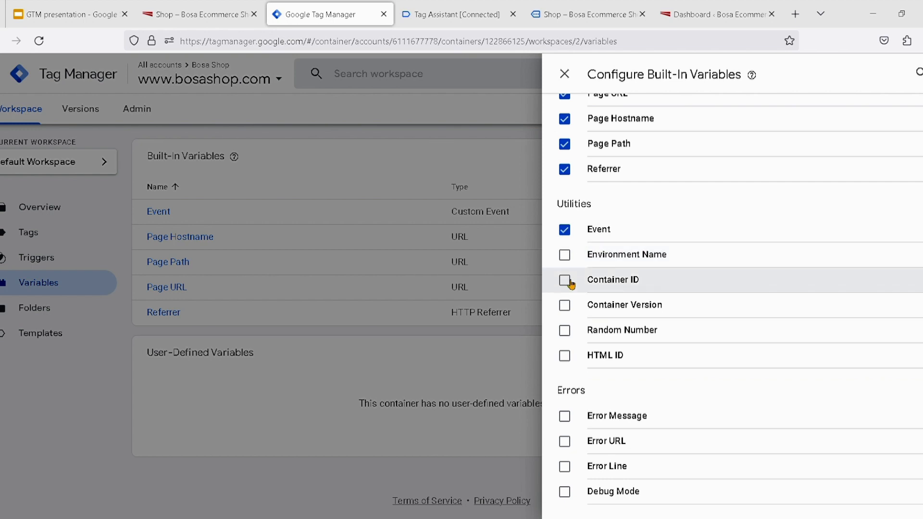
scroll(576, 312, "down", 3)
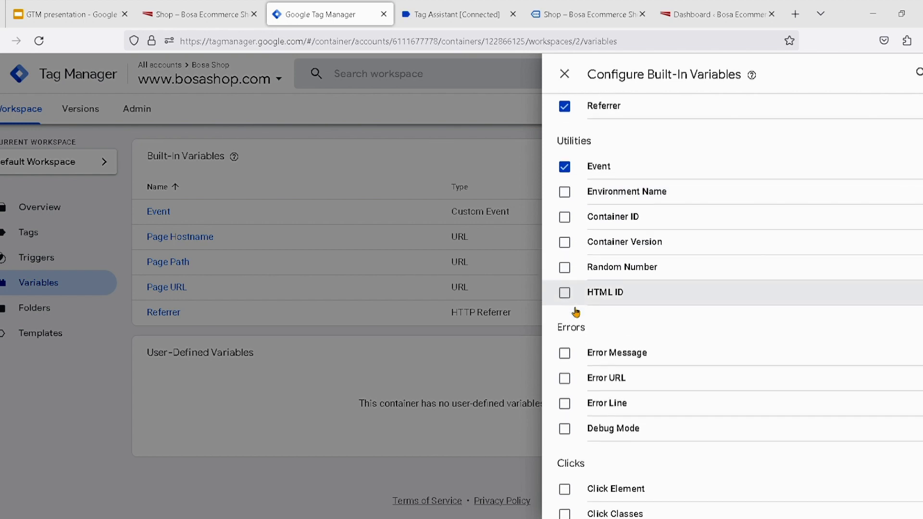
left_click(569, 215)
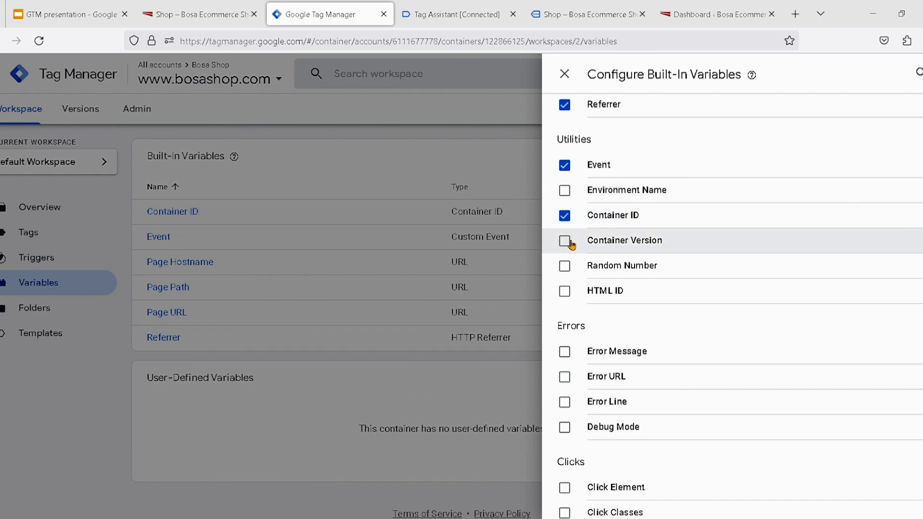
Enable all built-in click variables: Click Element, Click Classes, Click ID, Click Target, Click URL and Click Text
scroll(582, 293, "down", 5)
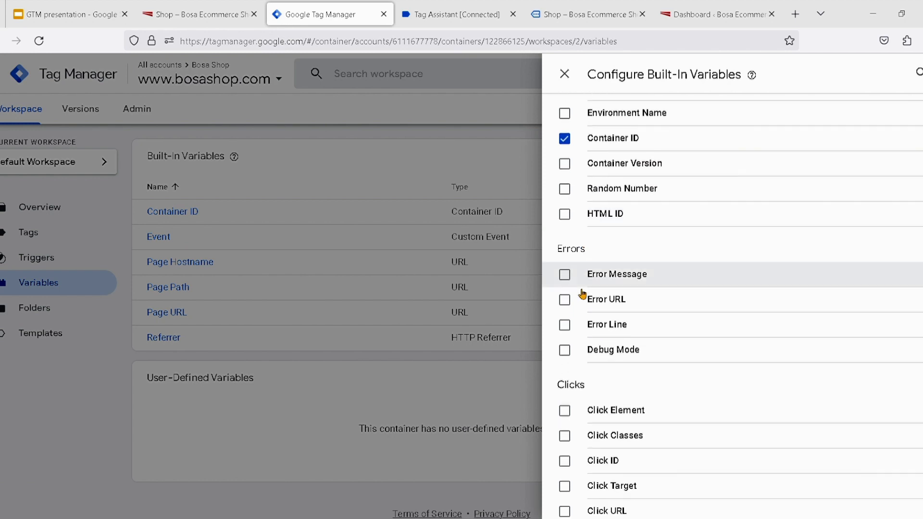
scroll(582, 292, "down", 4)
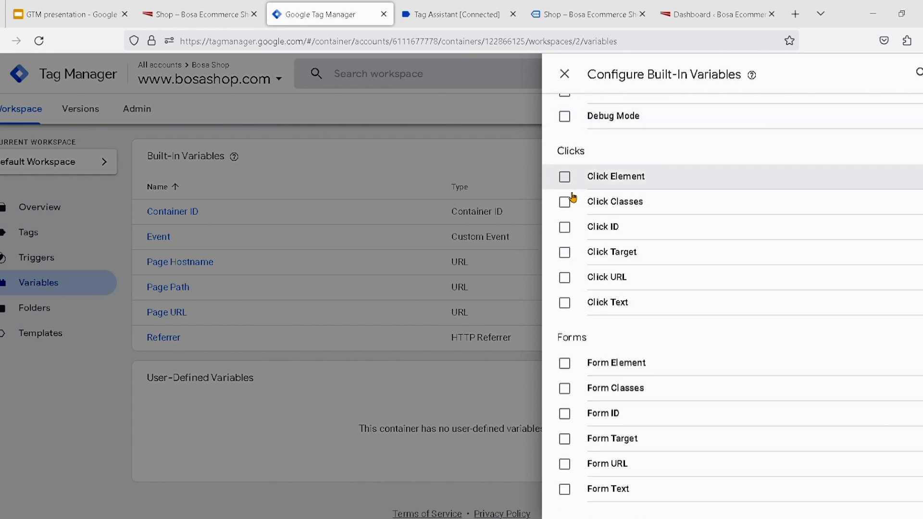
left_click(564, 178)
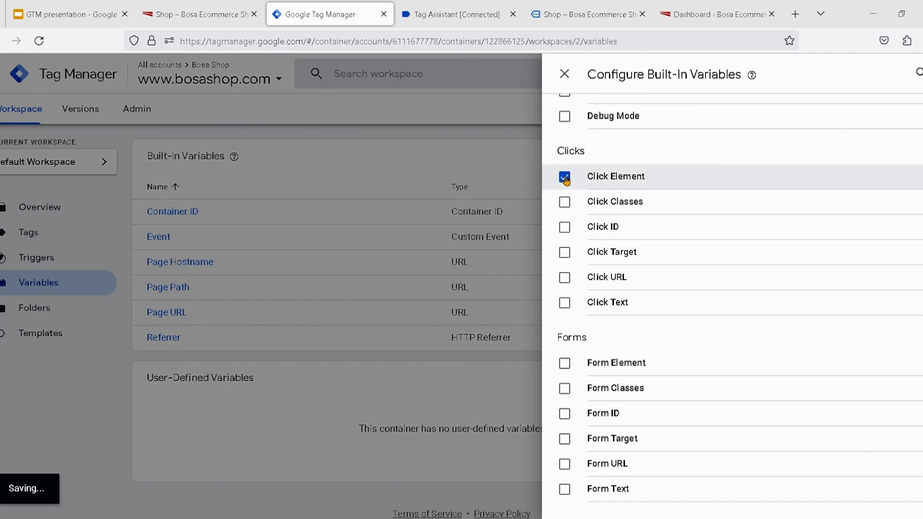
left_click(565, 203)
left_click(567, 253)
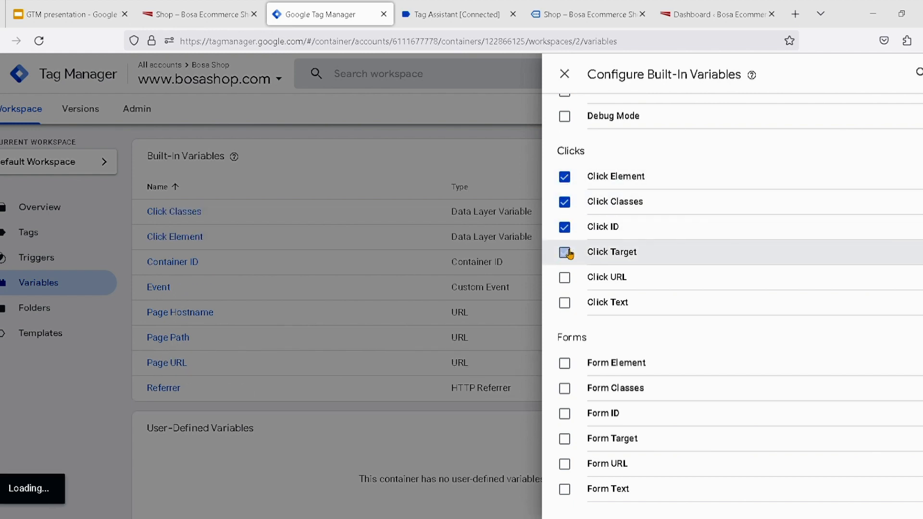
left_click(568, 278)
left_click(568, 302)
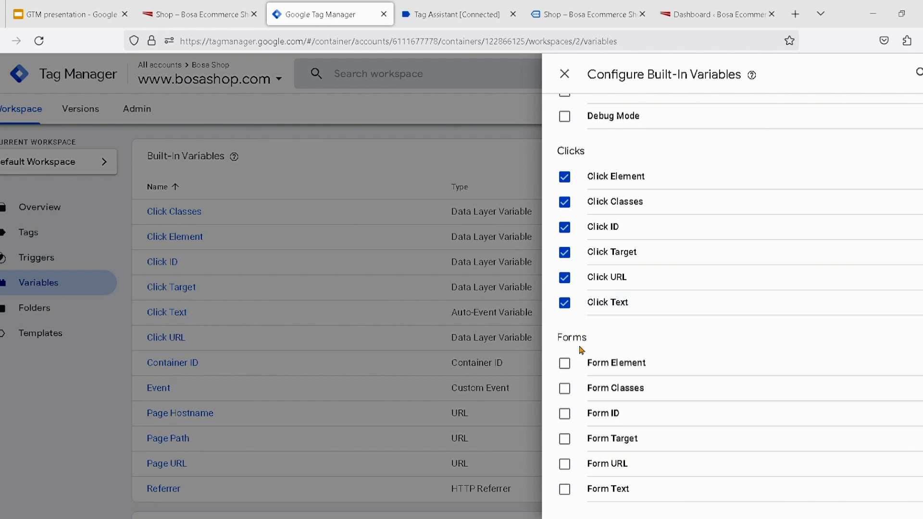
Enable all built-in form variables: Form Element, Form Classes, Form ID, Form Target, Form URL and Form Text
left_click(568, 366)
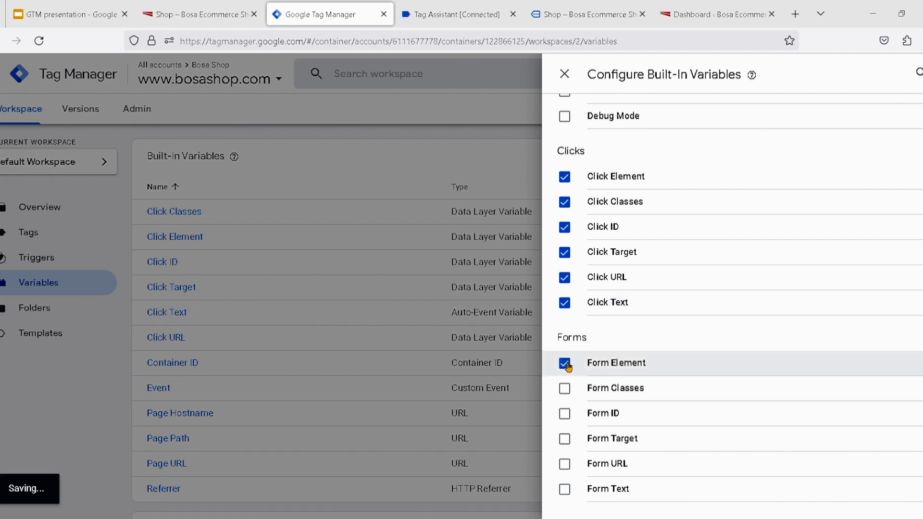
left_click(569, 389)
left_click(564, 413)
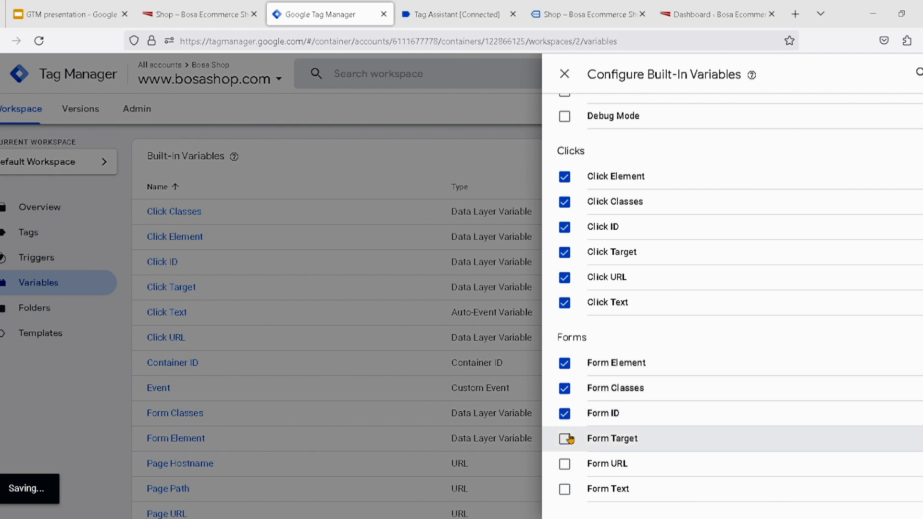
left_click(565, 438)
left_click(570, 440)
scroll(568, 432, "down", 1)
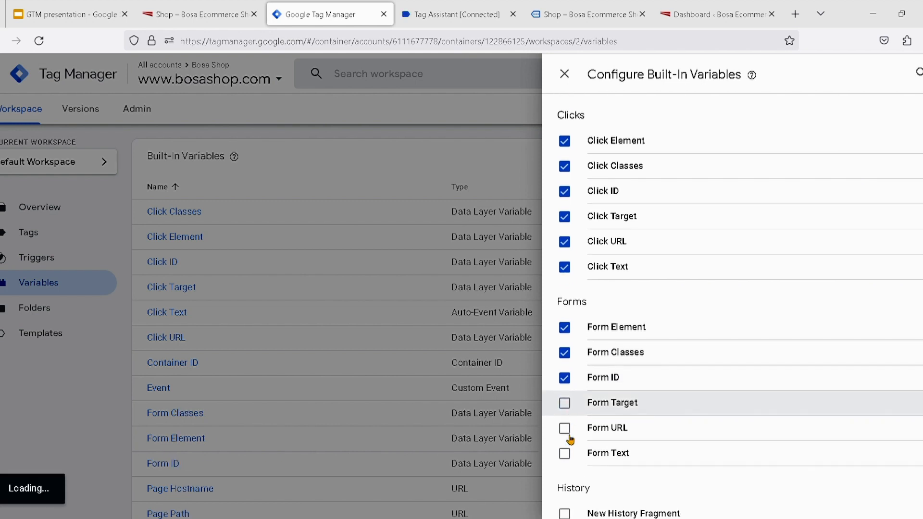
left_click(565, 400)
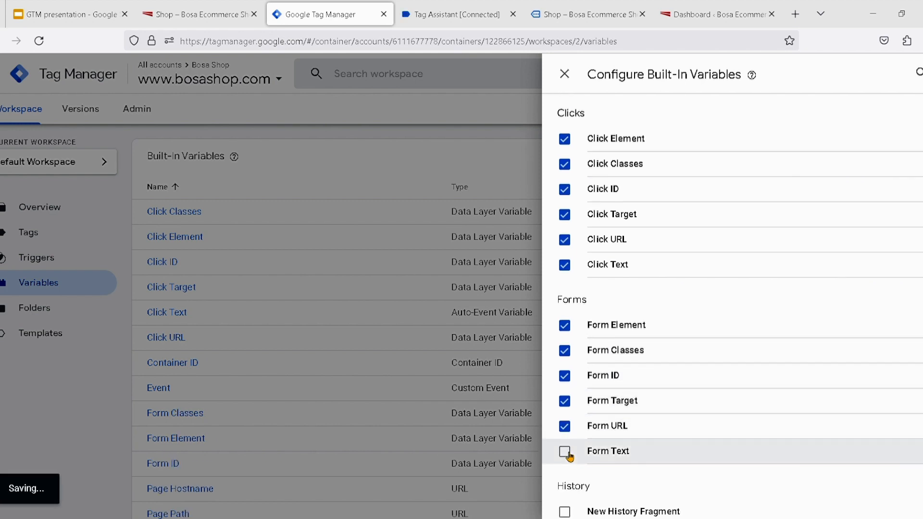
scroll(597, 453, "down", 3)
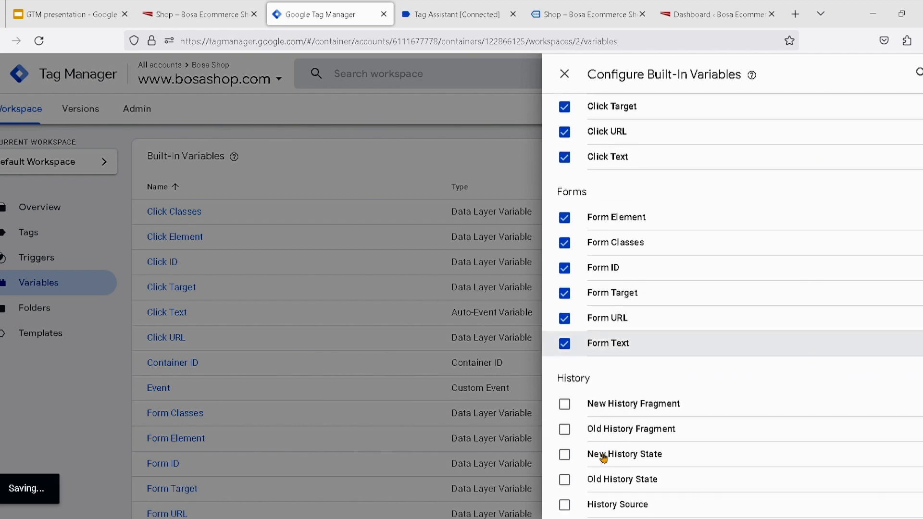
Review the built-in variable groups from Pages to Scrolling, and close the configuration
scroll(603, 459, "up", 4)
scroll(604, 457, "up", 5)
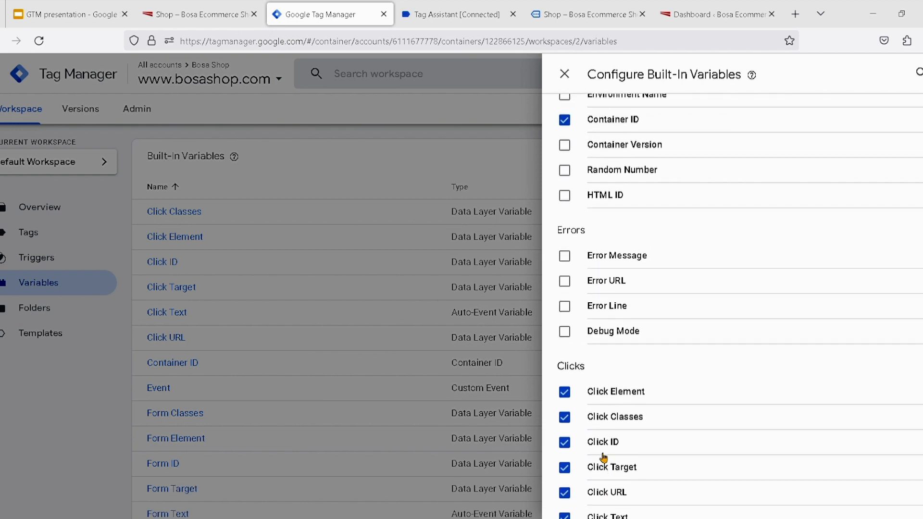
scroll(603, 457, "up", 2)
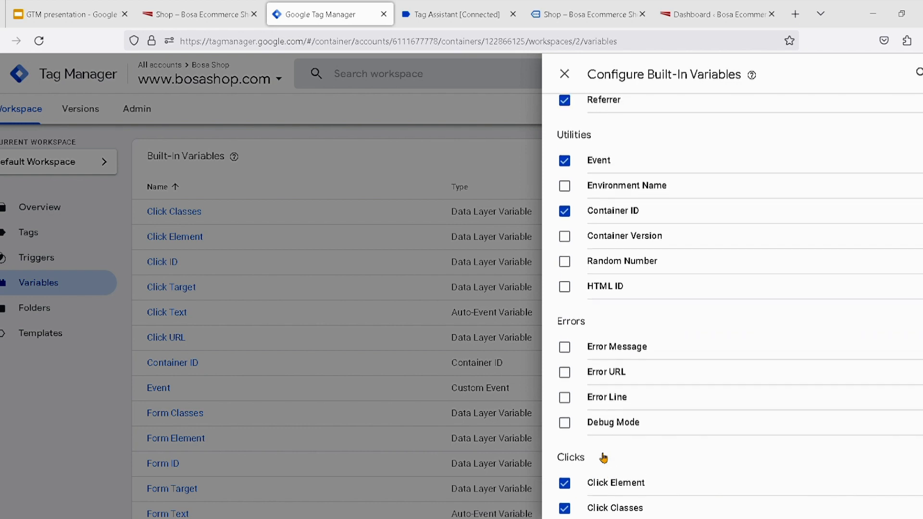
scroll(597, 454, "up", 2)
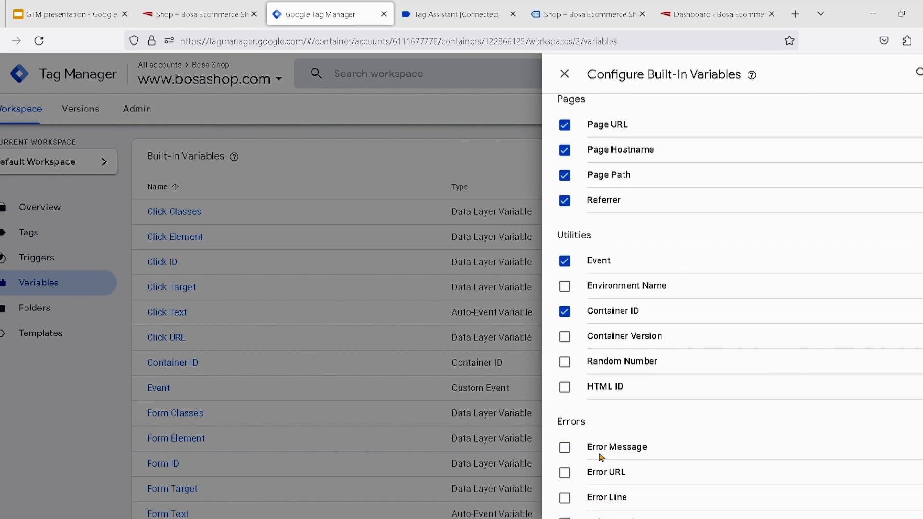
scroll(602, 455, "down", 5)
scroll(604, 456, "down", 15)
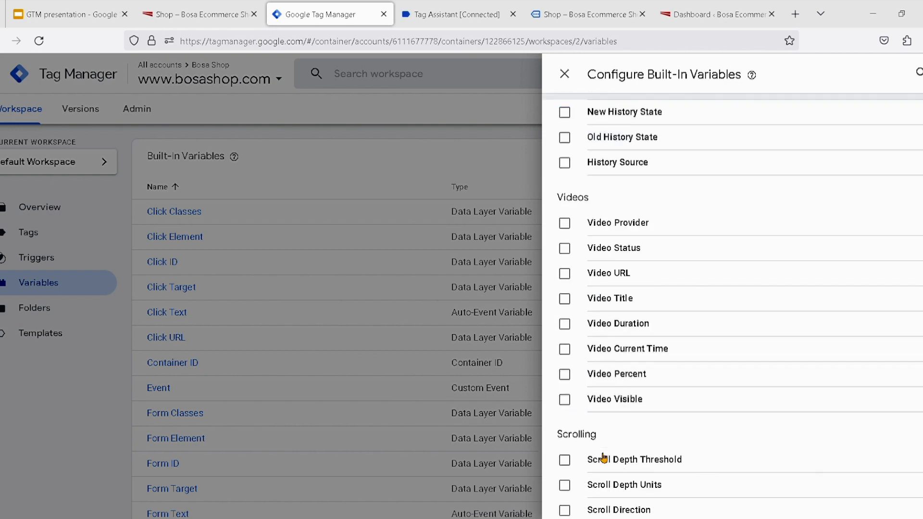
scroll(600, 458, "up", 6)
scroll(604, 457, "up", 15)
scroll(611, 284, "down", 1)
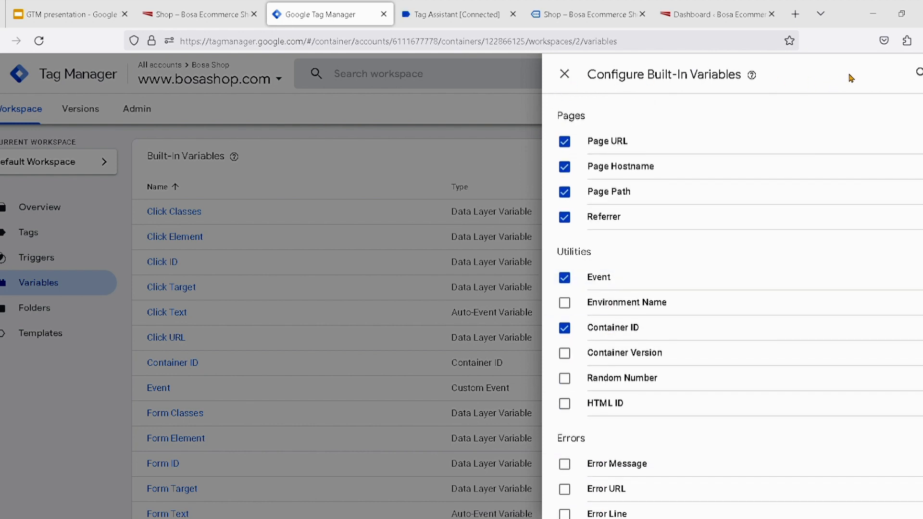
left_click(565, 75)
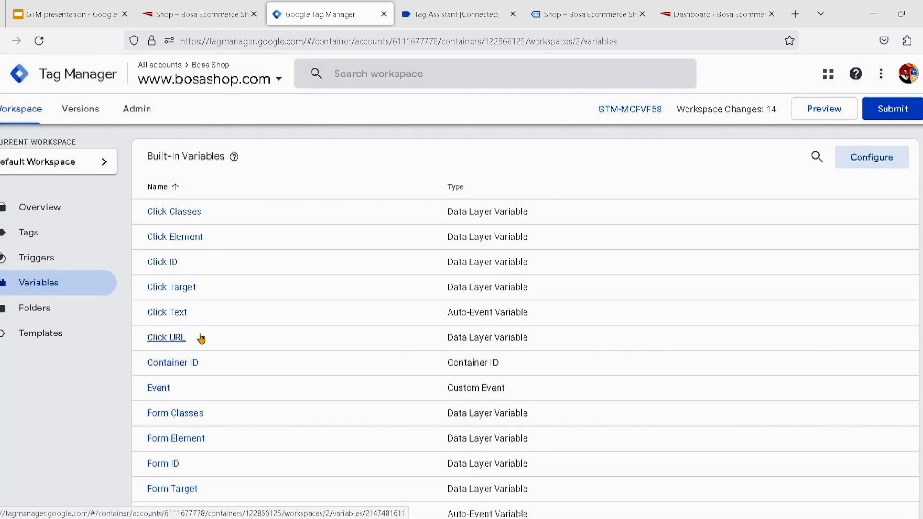
Check the container's list of enabled built-in variables, and go to its triggers list
scroll(212, 344, "down", 2)
scroll(212, 344, "down", 2)
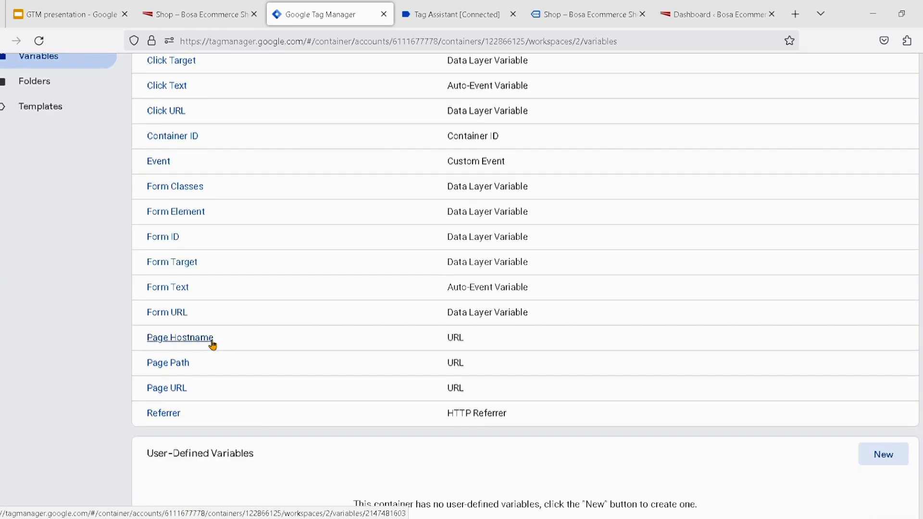
scroll(212, 344, "up", 4)
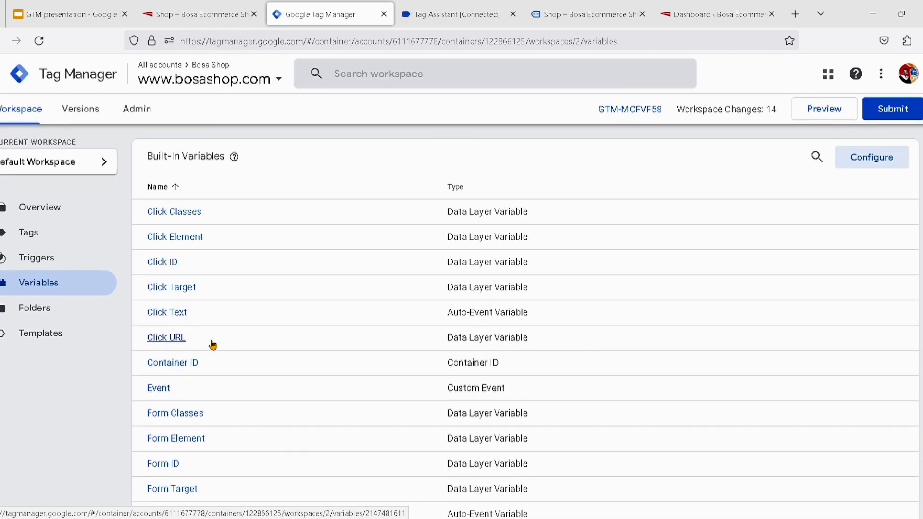
left_click(56, 259)
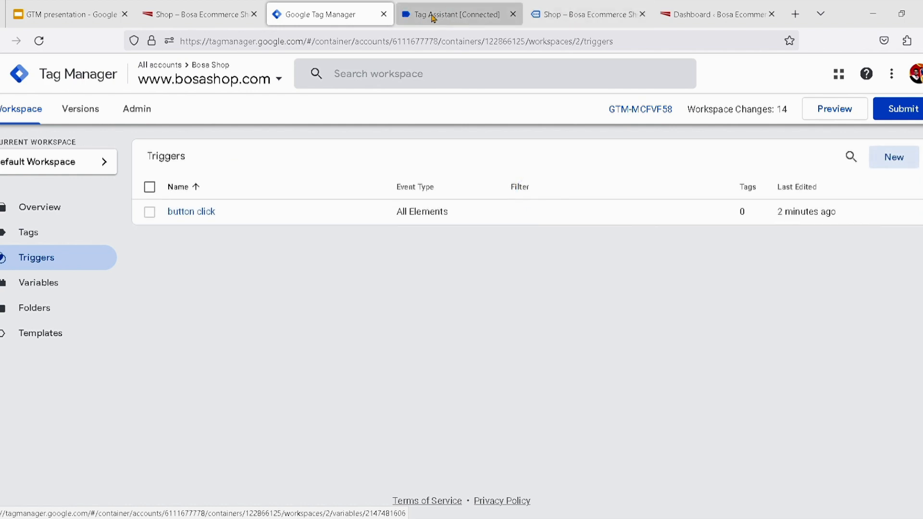
Submit the footer subscription form on the open debug shop page and check Tag Assistant for a click event
left_click(433, 16)
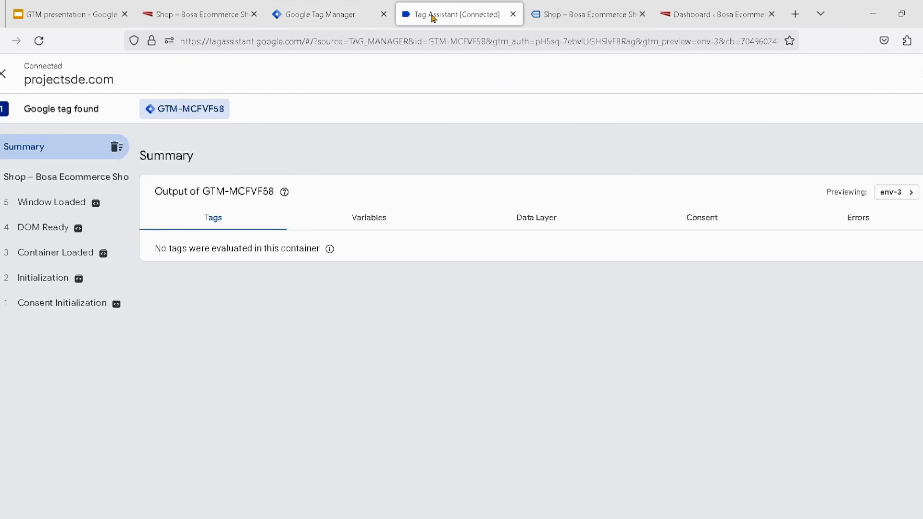
left_click(584, 17)
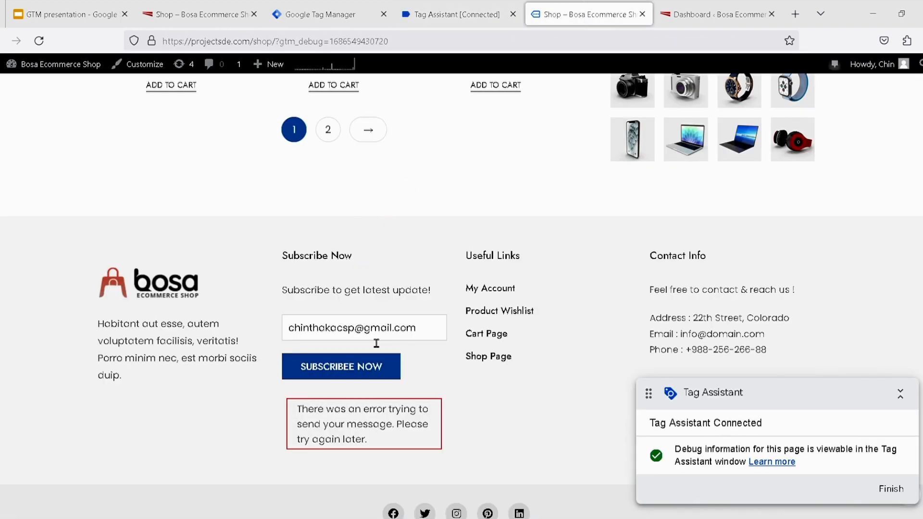
left_click(373, 378)
left_click(463, 23)
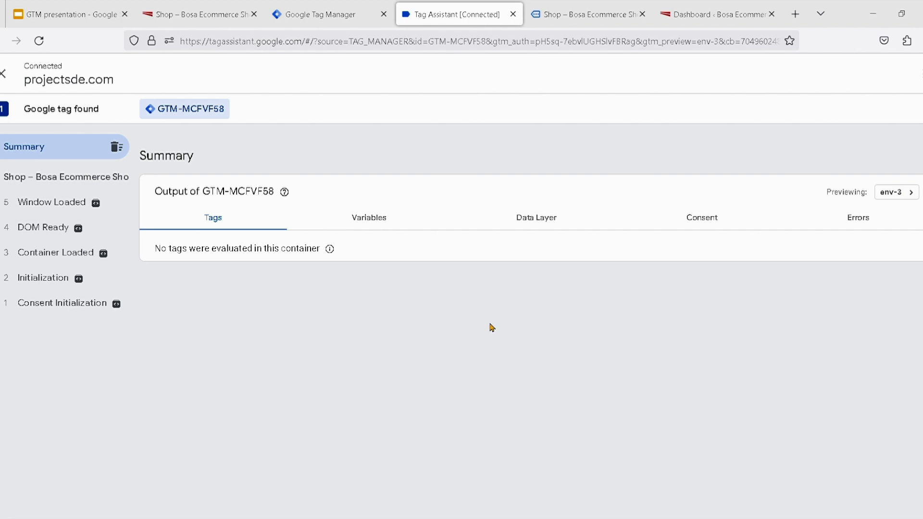
left_click(590, 27)
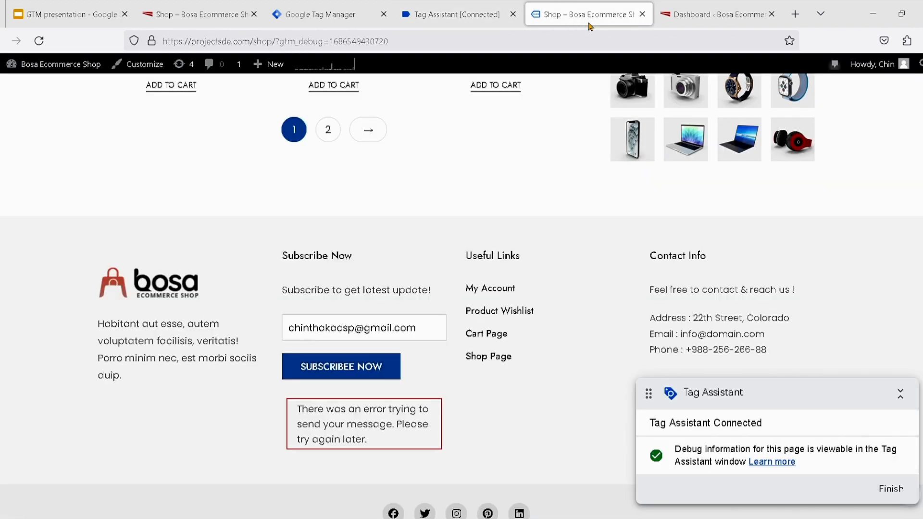
Close the old debug shop page and start a new preview of the Tag Manager workspace
left_click(642, 13)
left_click(457, 7)
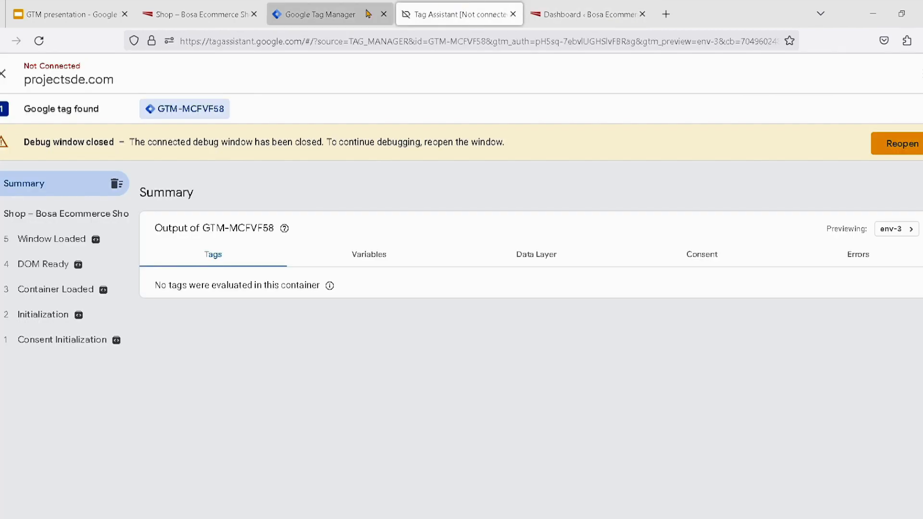
left_click(336, 15)
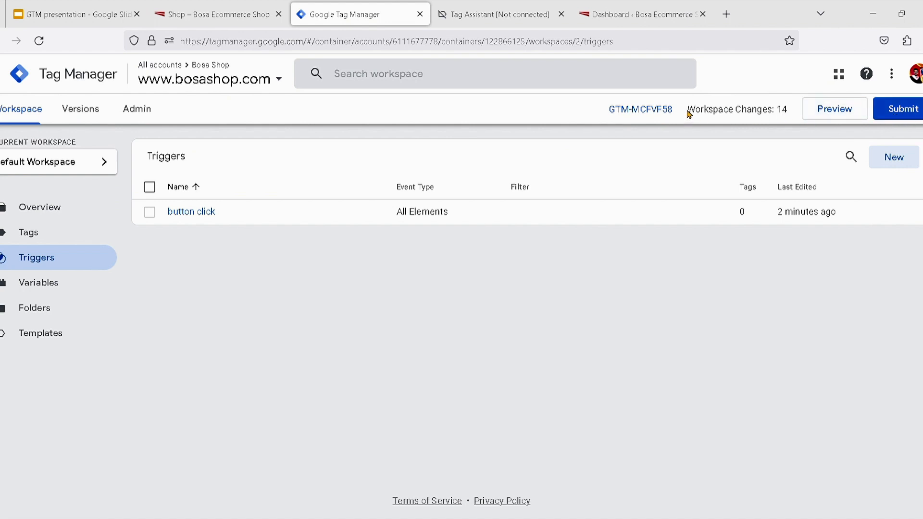
left_click_drag(689, 114, 793, 117)
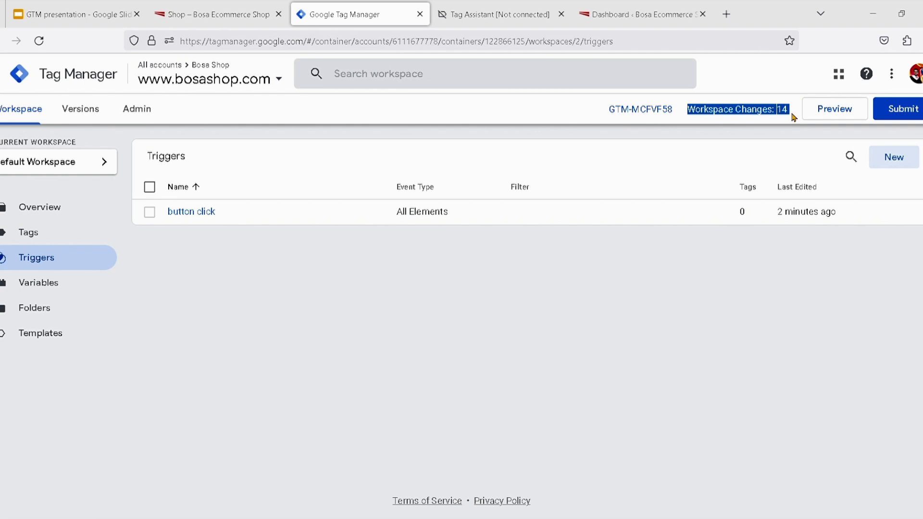
left_click(828, 113)
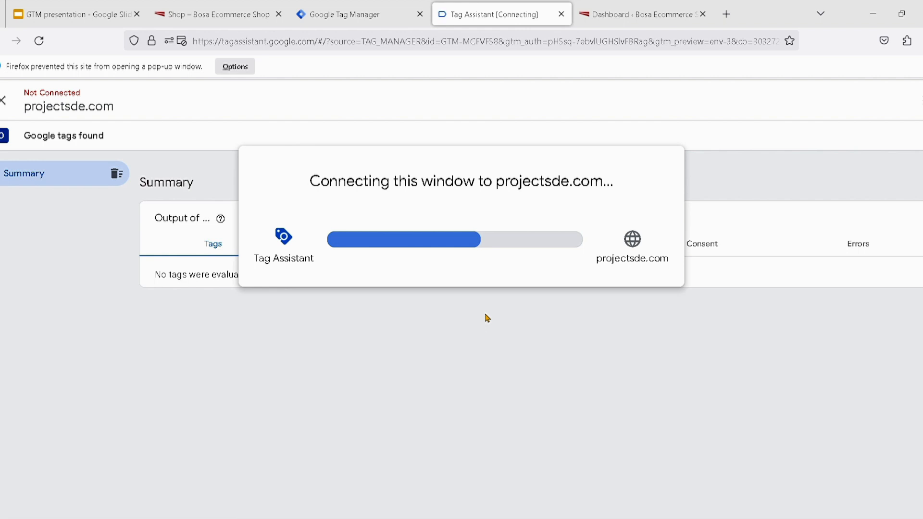
Open the storefront from the WordPress dashboard and go to its Shop page to check the Tag Assistant connection
left_click(635, 15)
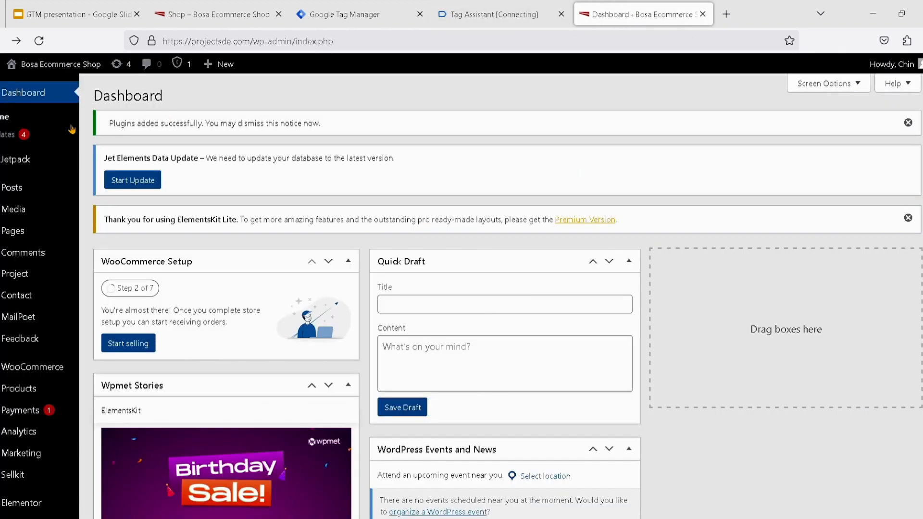
mouse_move(61, 68)
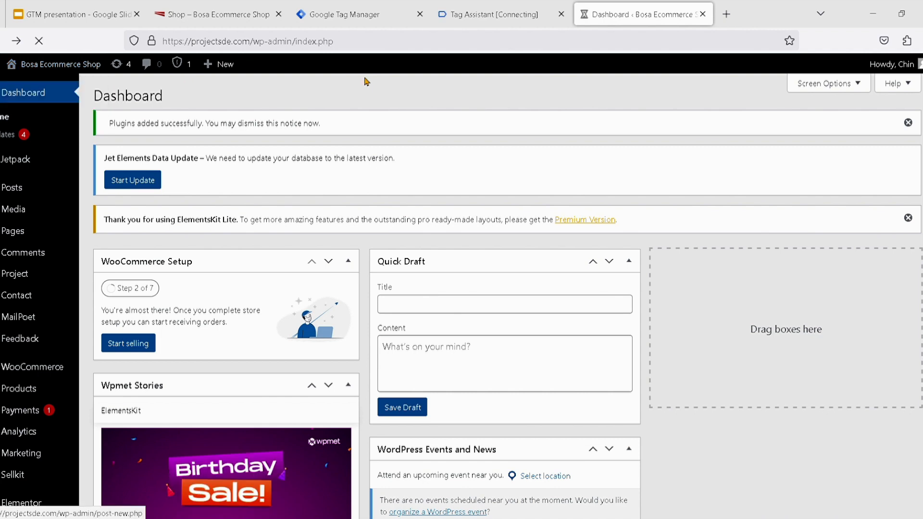
left_click(335, 21)
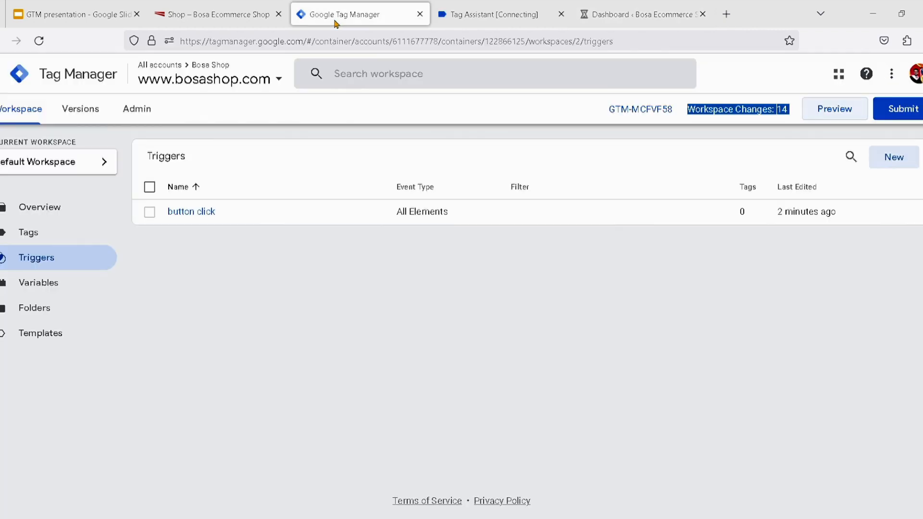
left_click(478, 14)
left_click(645, 6)
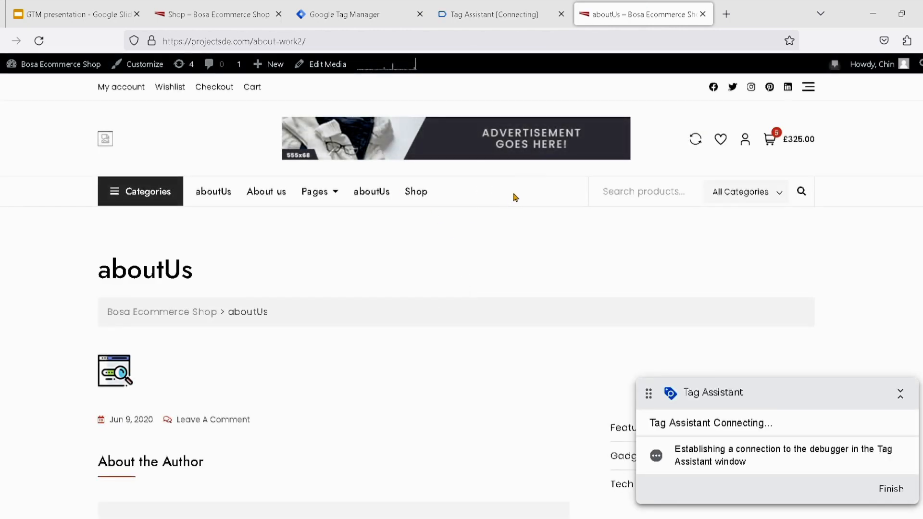
left_click(416, 192)
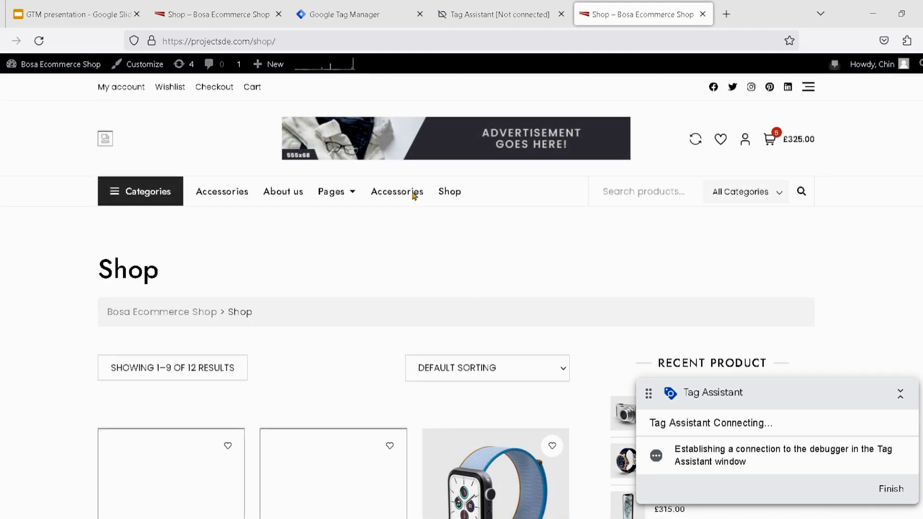
scroll(429, 318, "down", 1)
scroll(429, 321, "down", 3)
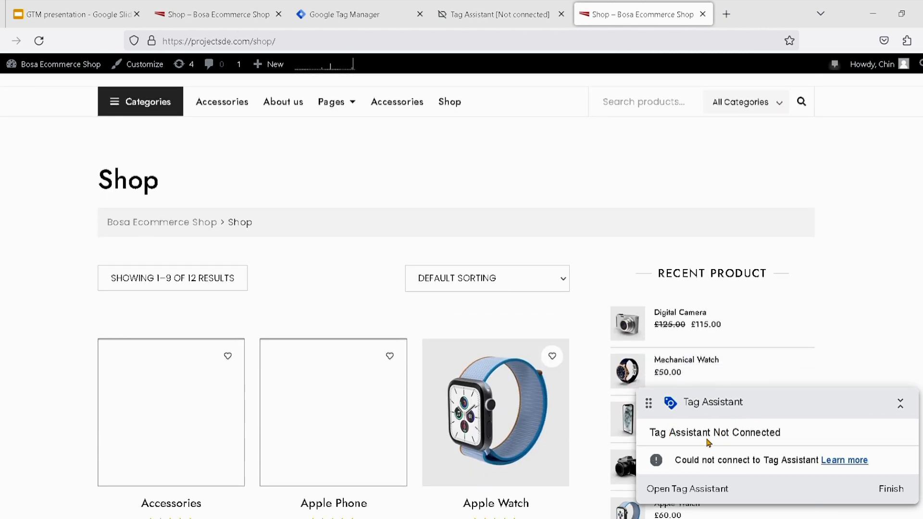
left_click(500, 16)
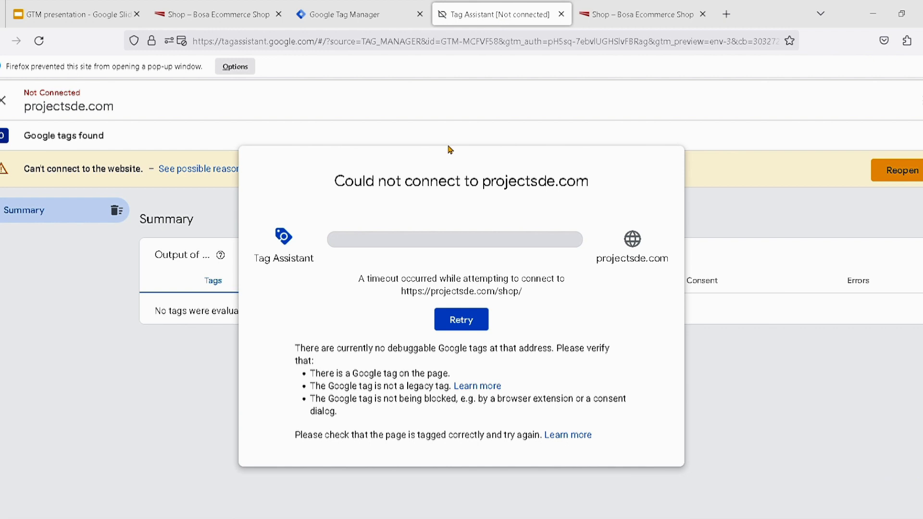
left_click(461, 322)
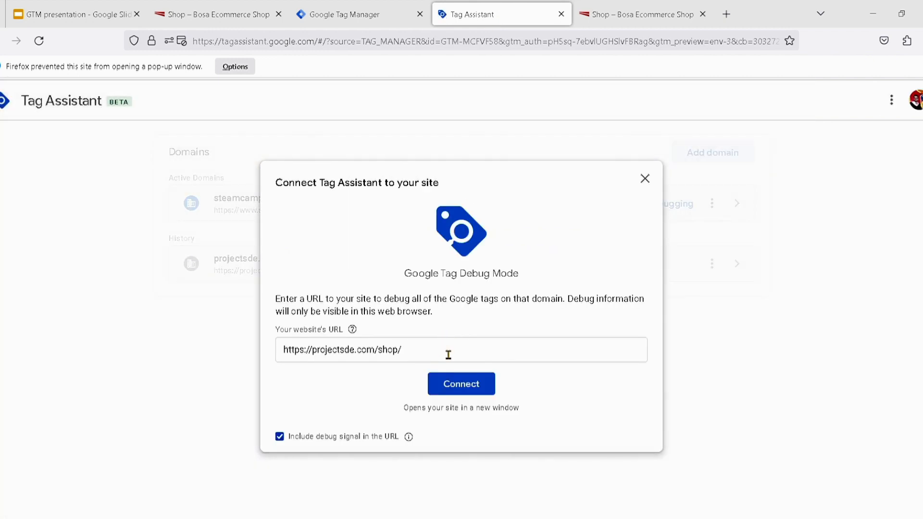
left_click(474, 383)
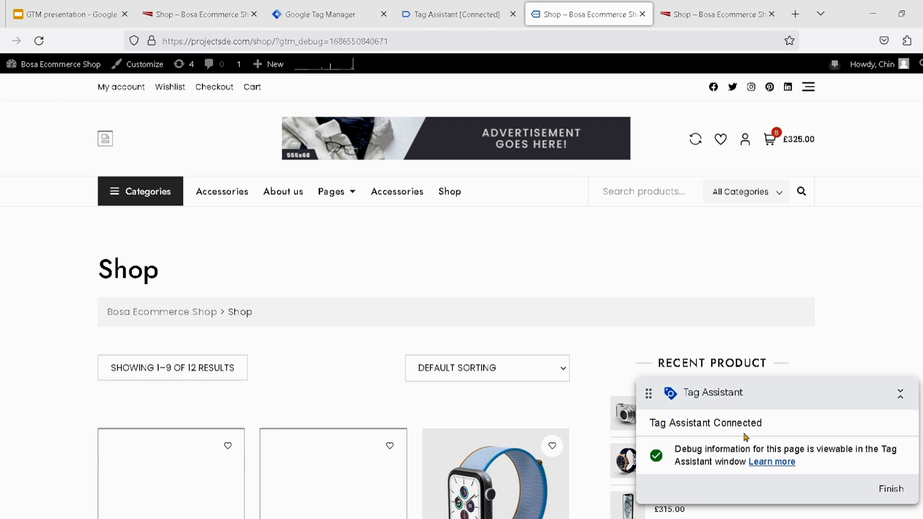
scroll(511, 412, "down", 3)
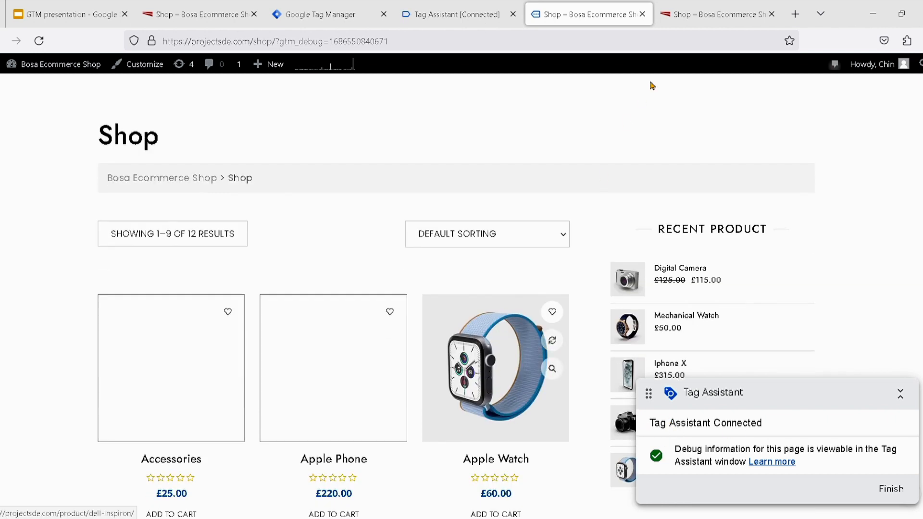
scroll(564, 352, "down", 2)
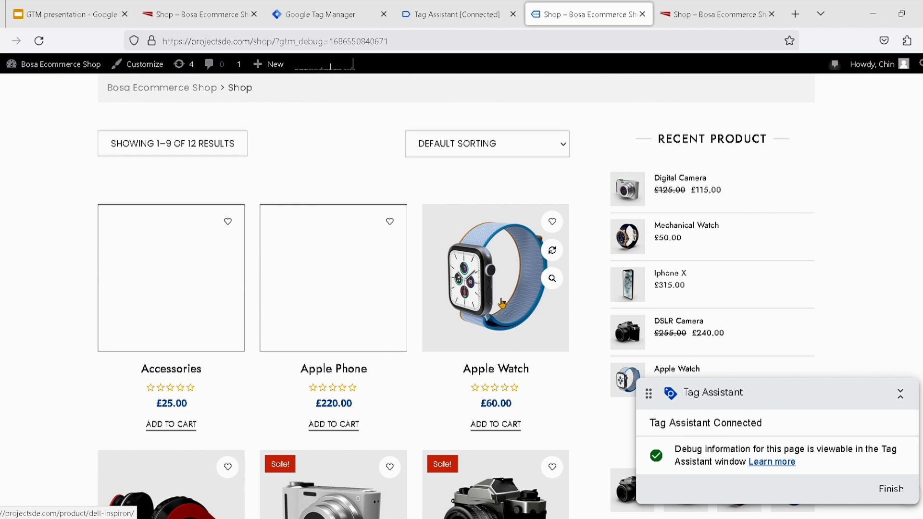
scroll(502, 320, "down", 4)
scroll(502, 320, "down", 3)
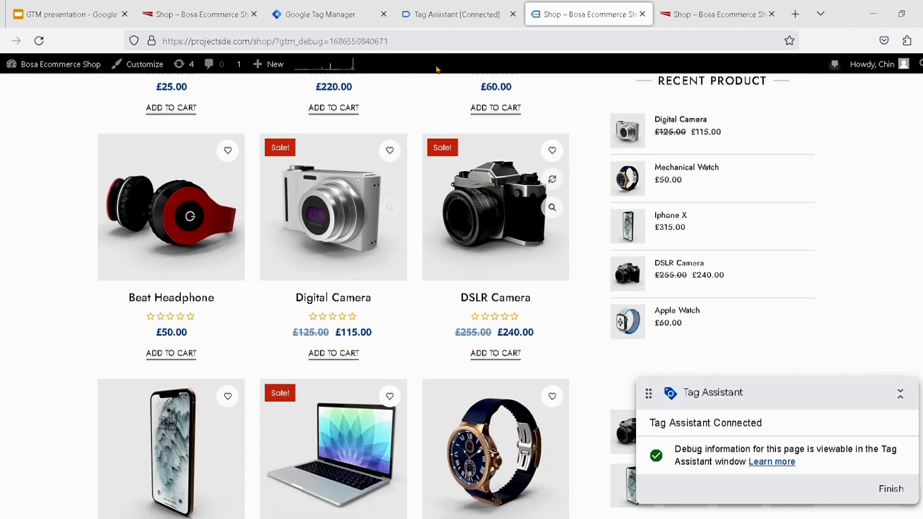
scroll(422, 314, "down", 7)
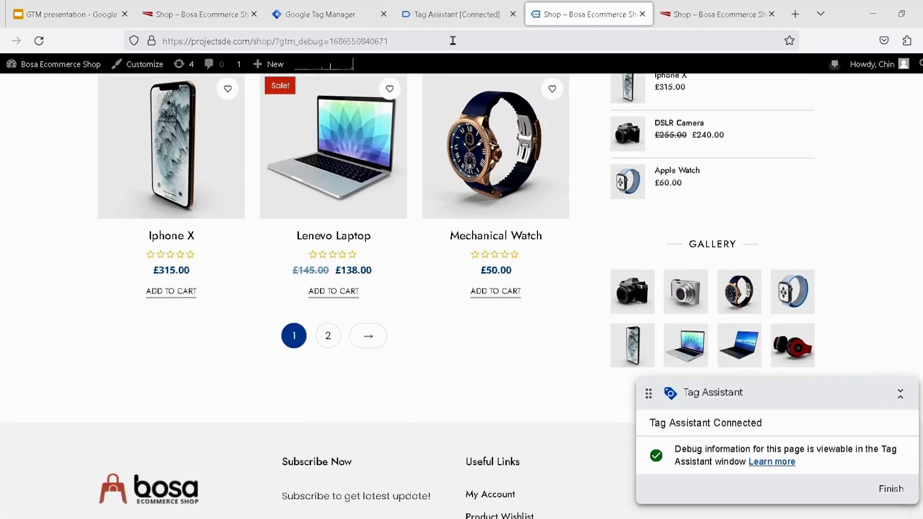
left_click(438, 20)
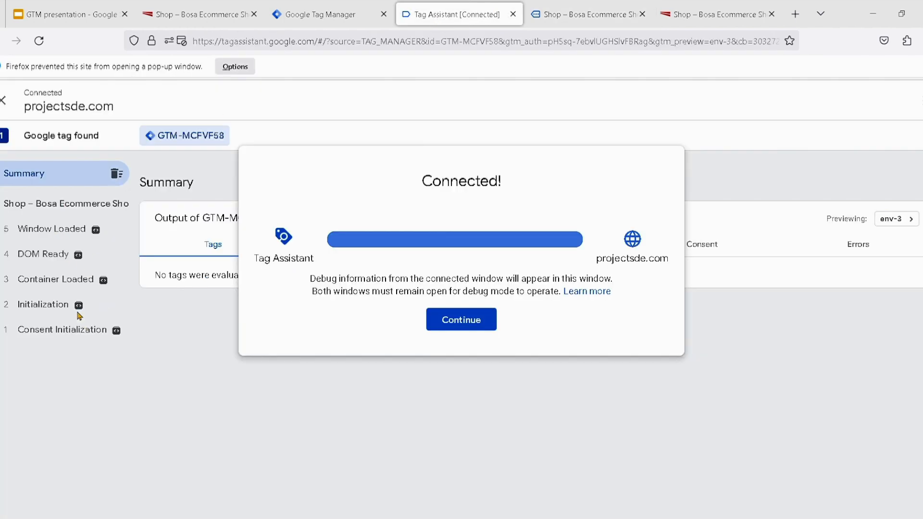
left_click(439, 321)
Submit the subscription form in the debug shop page's footer with the email field left empty
left_click(587, 9)
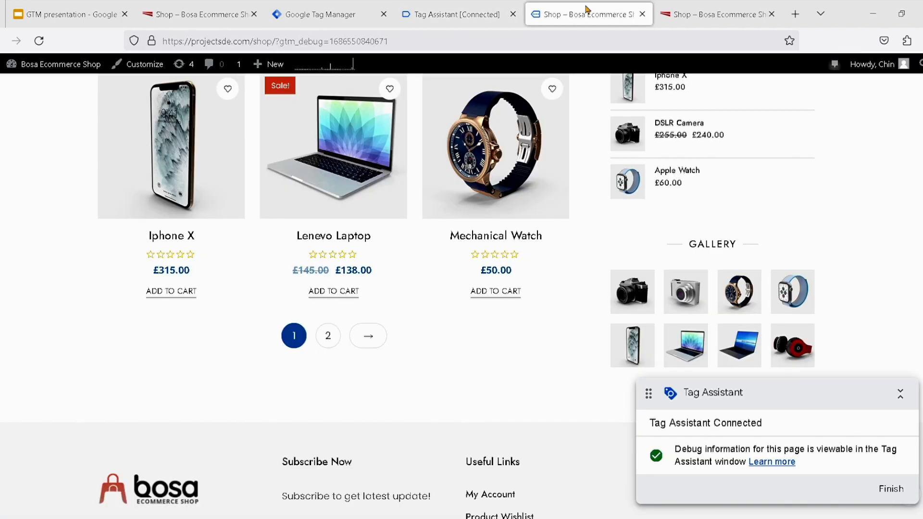
scroll(489, 237, "down", 5)
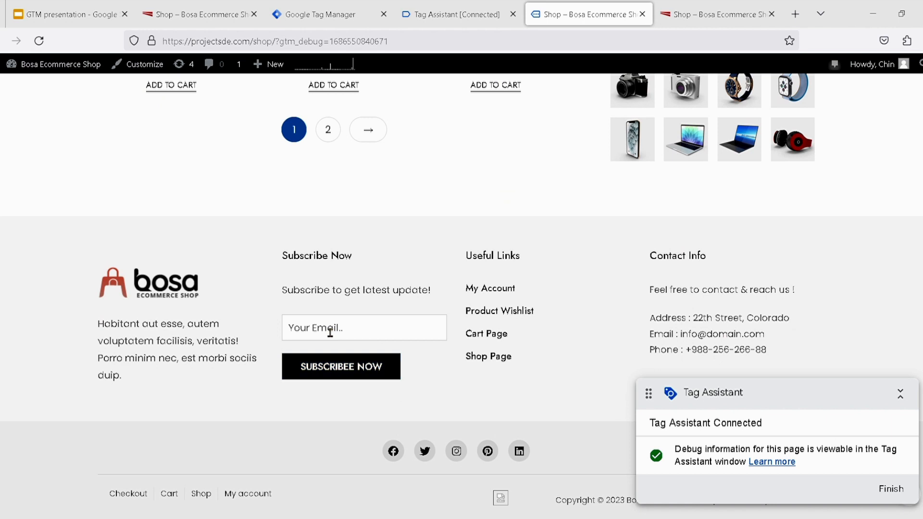
left_click(364, 374)
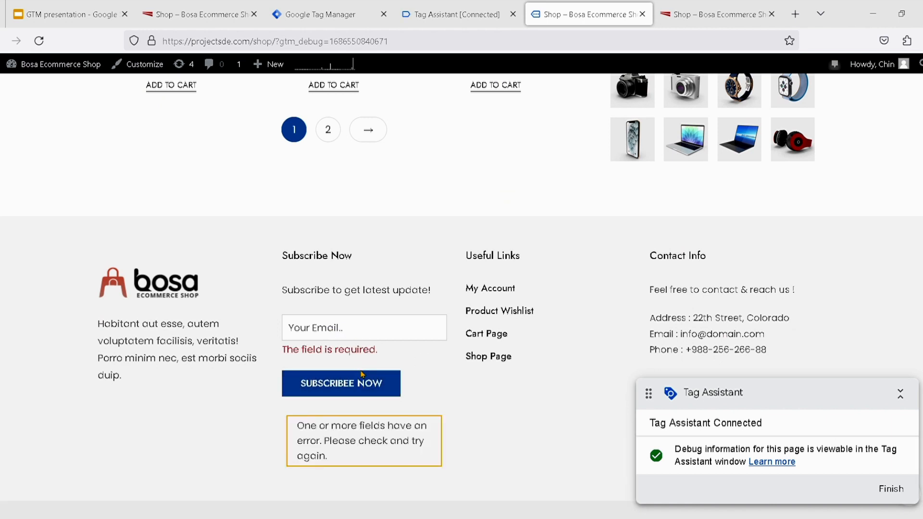
Examine the variables recorded for the Click event in Tag Assistant, from the click variables through the form and page variables
left_click(478, 15)
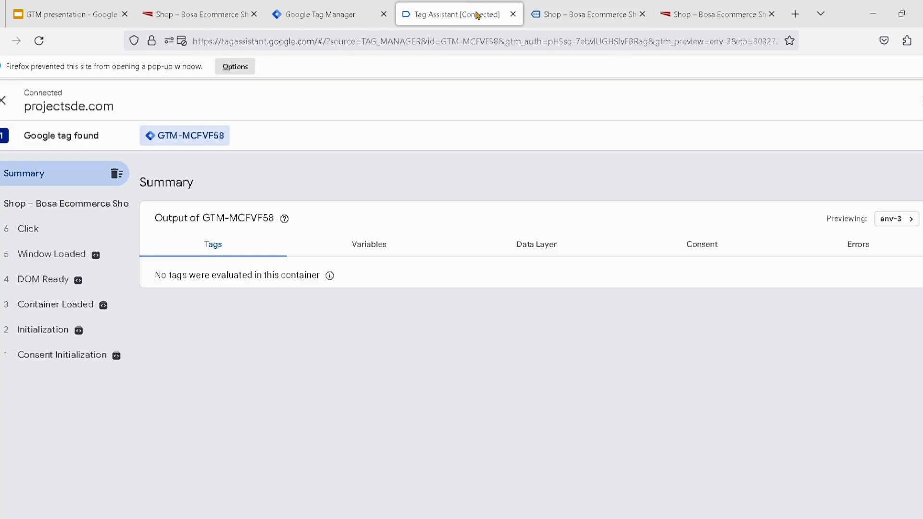
left_click(32, 233)
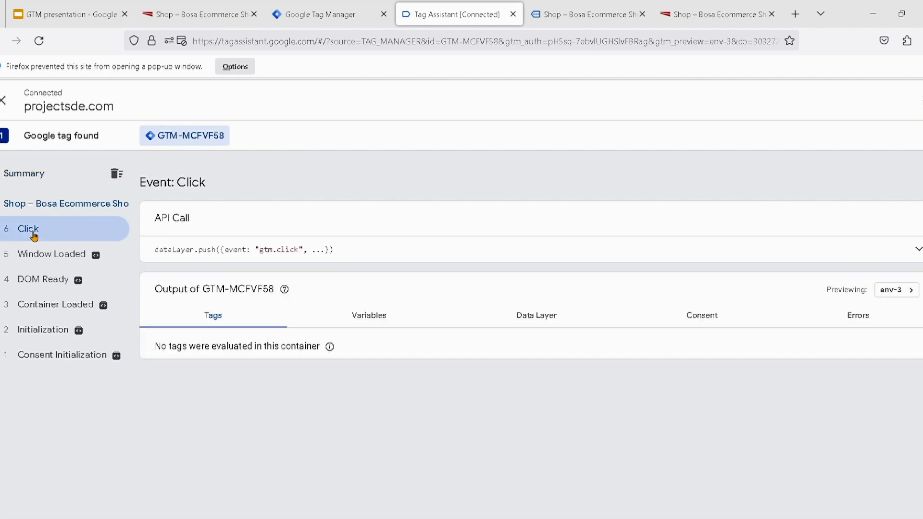
left_click(367, 318)
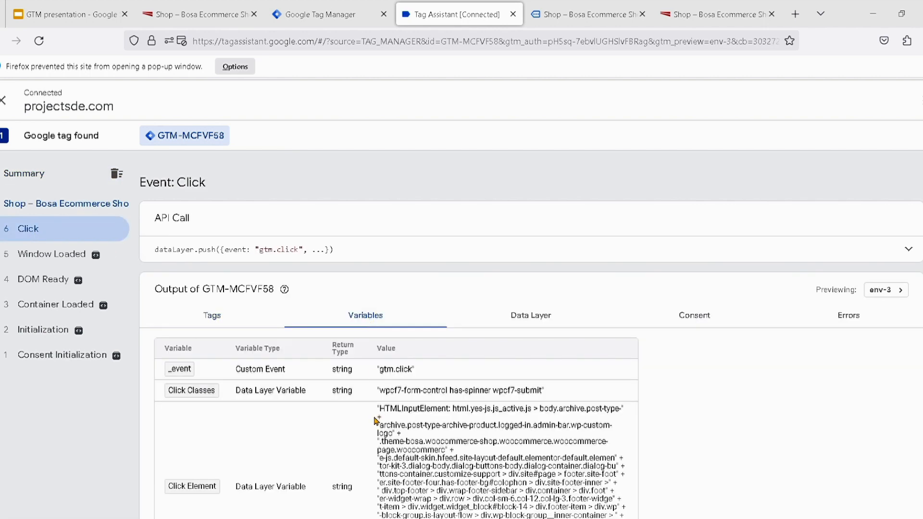
scroll(375, 419, "down", 1)
scroll(376, 421, "down", 3)
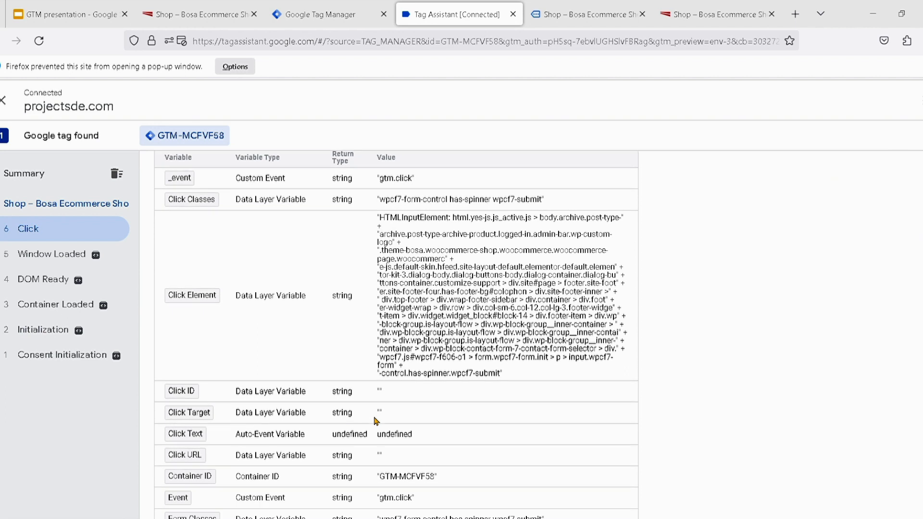
scroll(375, 420, "down", 1)
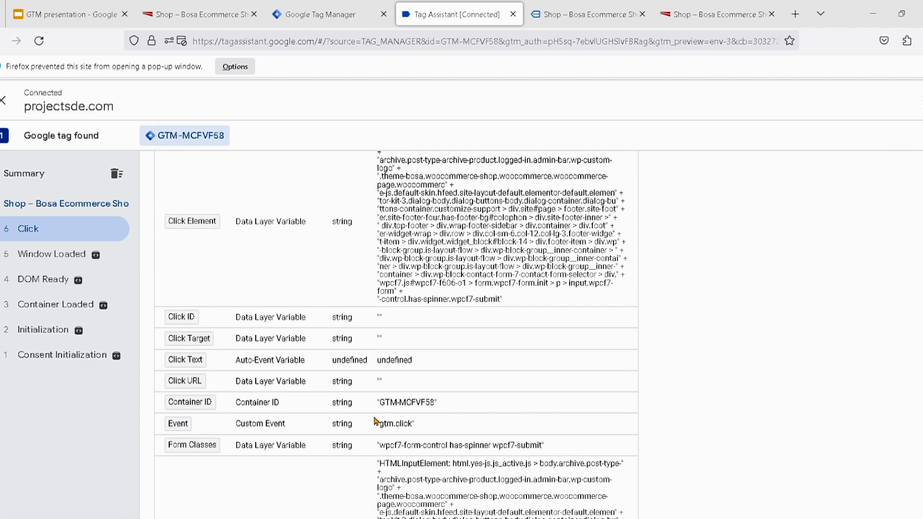
scroll(376, 420, "down", 1)
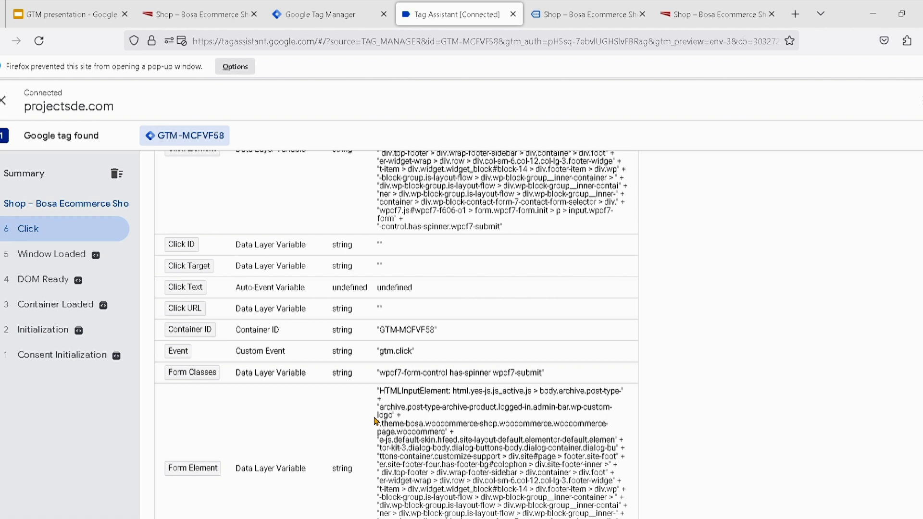
scroll(376, 421, "down", 3)
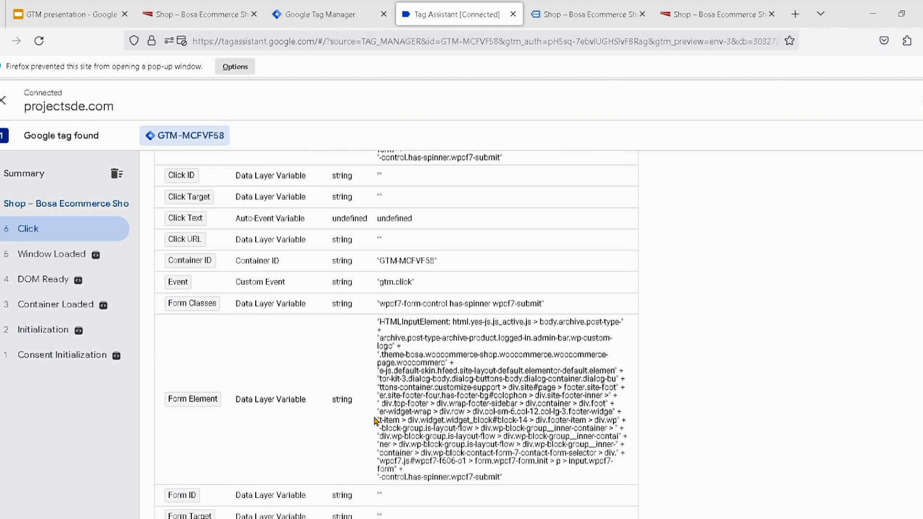
scroll(376, 421, "down", 2)
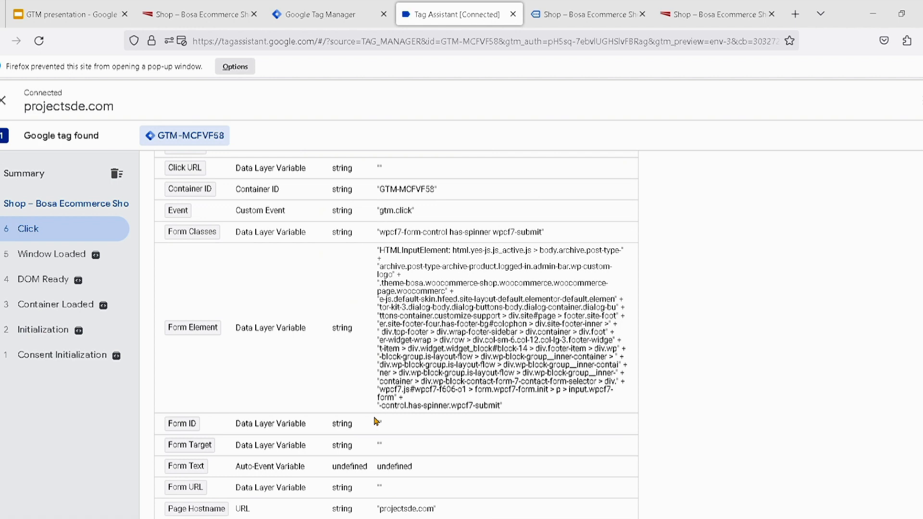
scroll(375, 421, "down", 2)
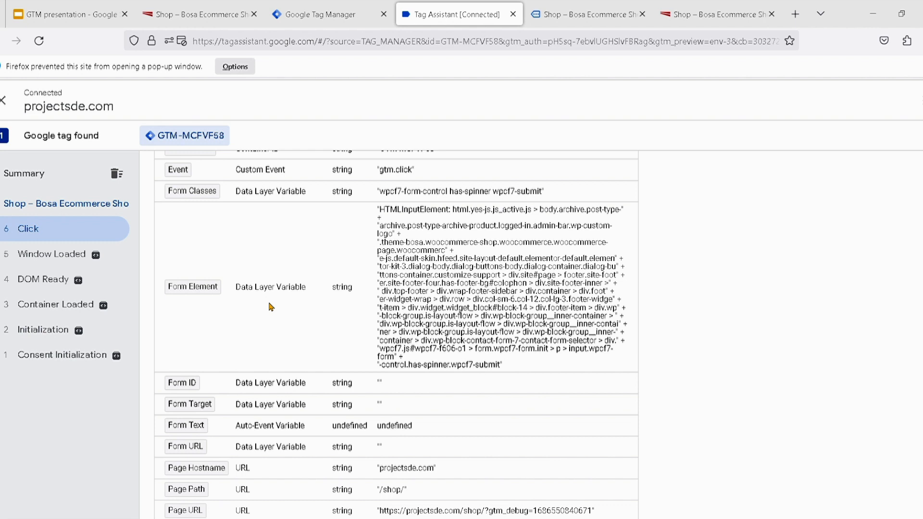
Recheck the Click event's variables in Tag Assistant, particularly Click Classes, Click Element and Click ID
scroll(272, 306, "down", 1)
scroll(272, 306, "up", 4)
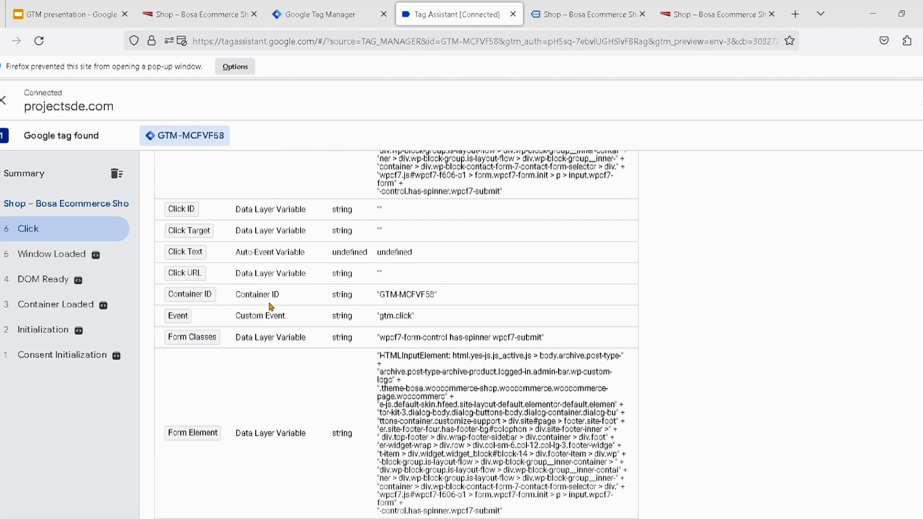
scroll(270, 306, "up", 4)
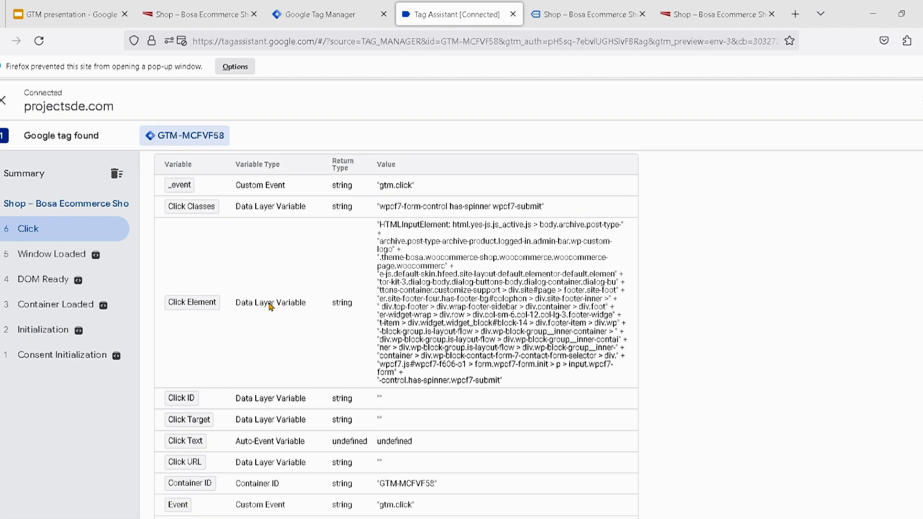
scroll(271, 307, "up", 2)
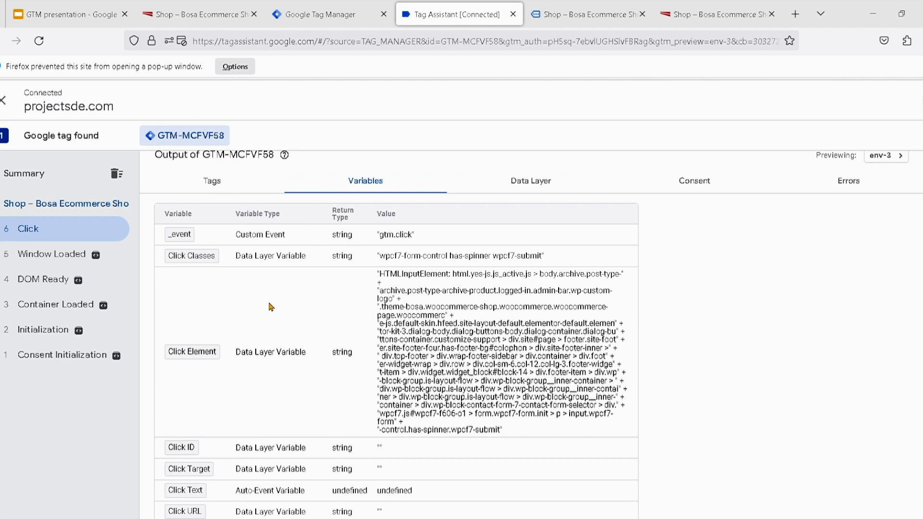
scroll(315, 349, "down", 3)
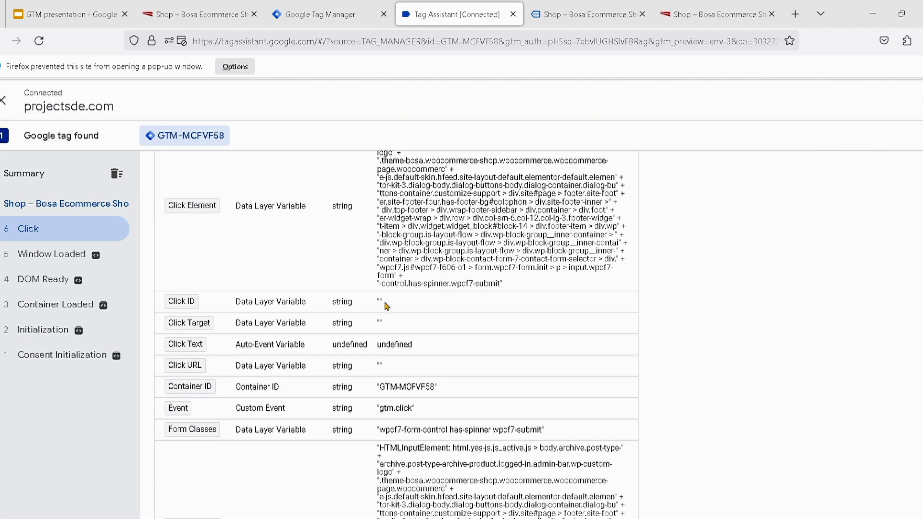
double_click(380, 301)
left_click(382, 306)
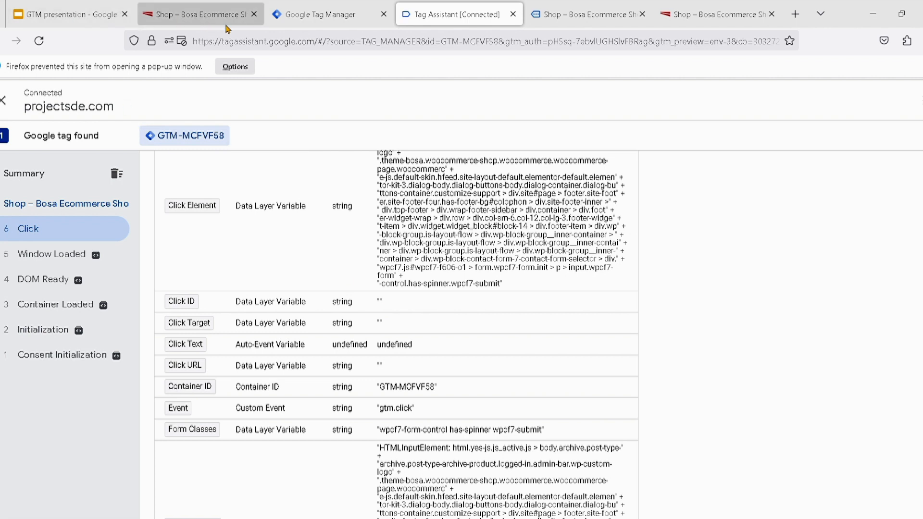
Switch to Google Tag Manager, start submitting the workspace changes and name the version bosaV1
left_click(300, 17)
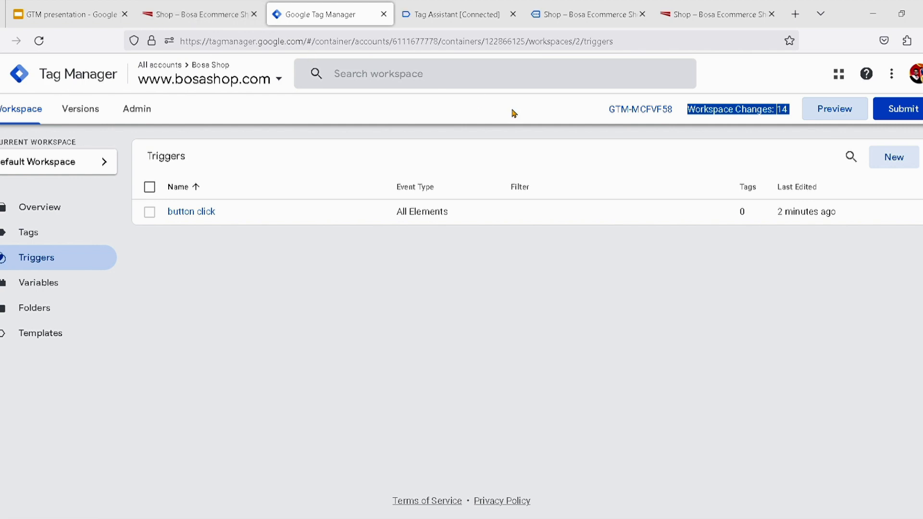
left_click(901, 115)
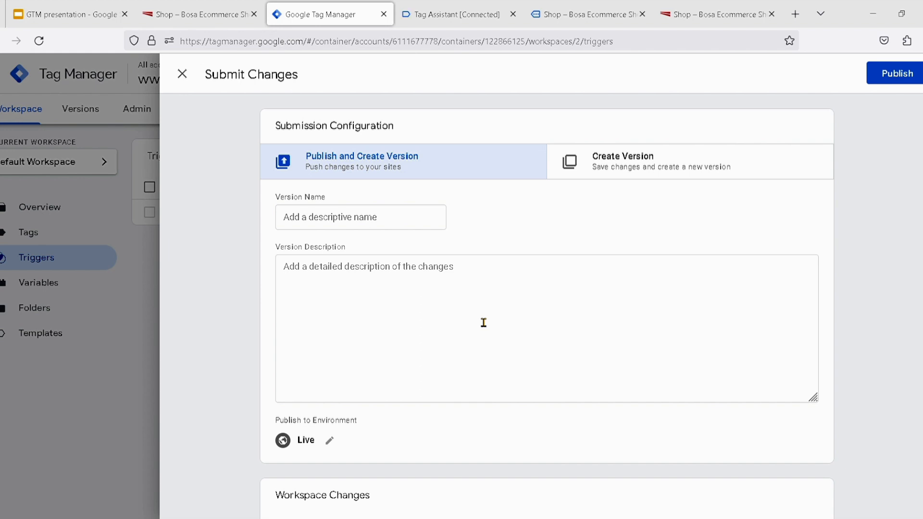
left_click(309, 230)
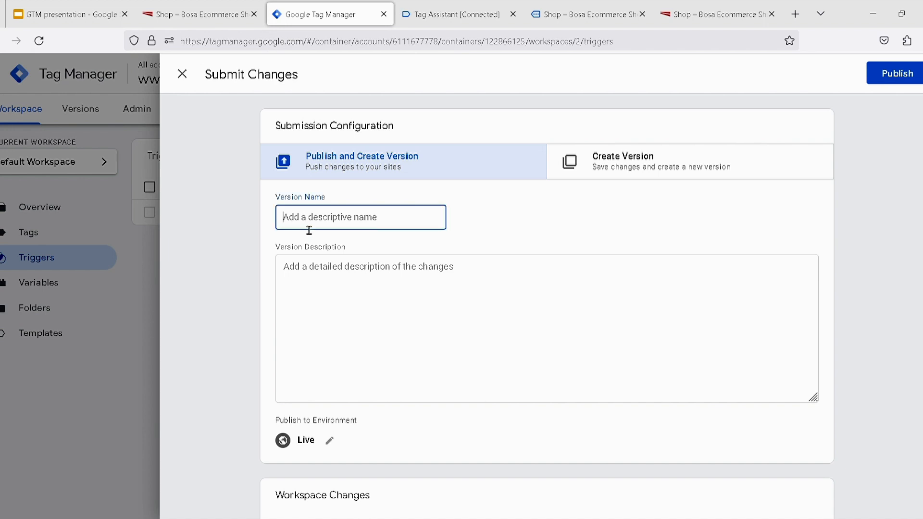
type("bosaV1")
left_click(345, 297)
Review the workspace changes, publish the version to the Live environment and close its summary
scroll(344, 297, "down", 2)
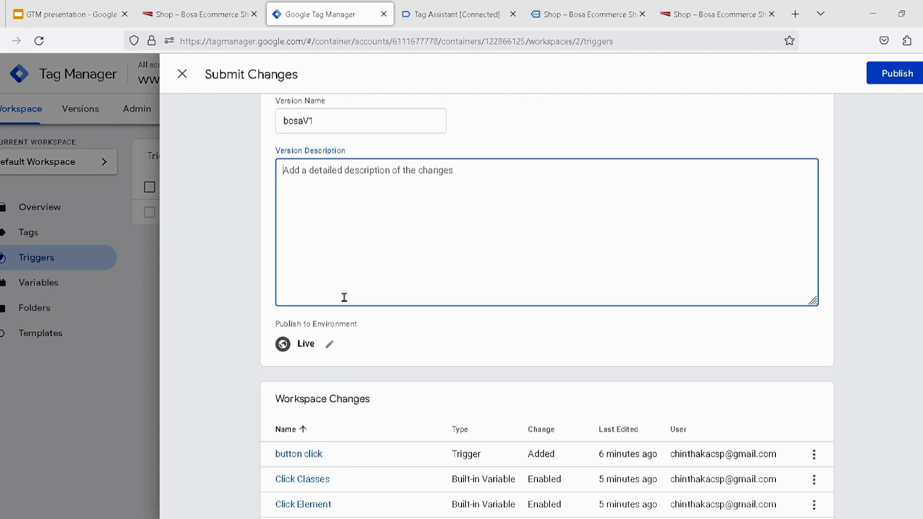
scroll(344, 298, "down", 2)
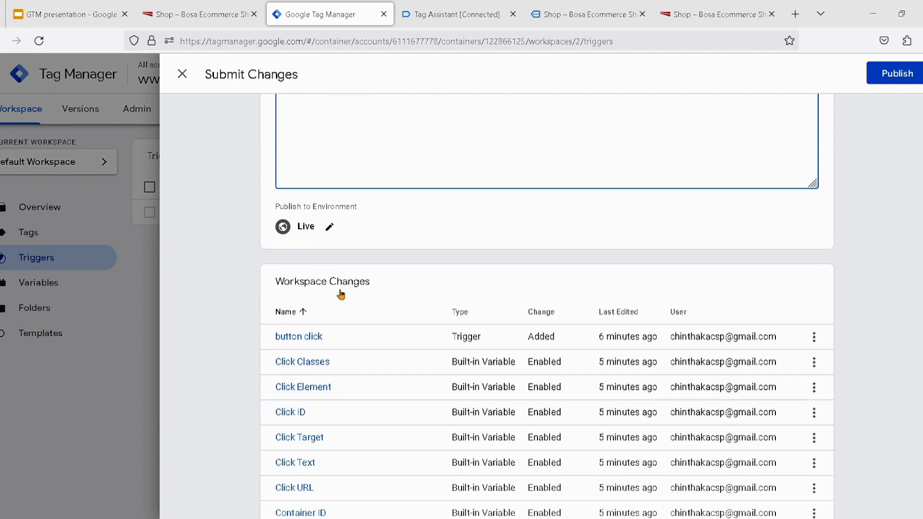
scroll(344, 296, "up", 4)
left_click(896, 74)
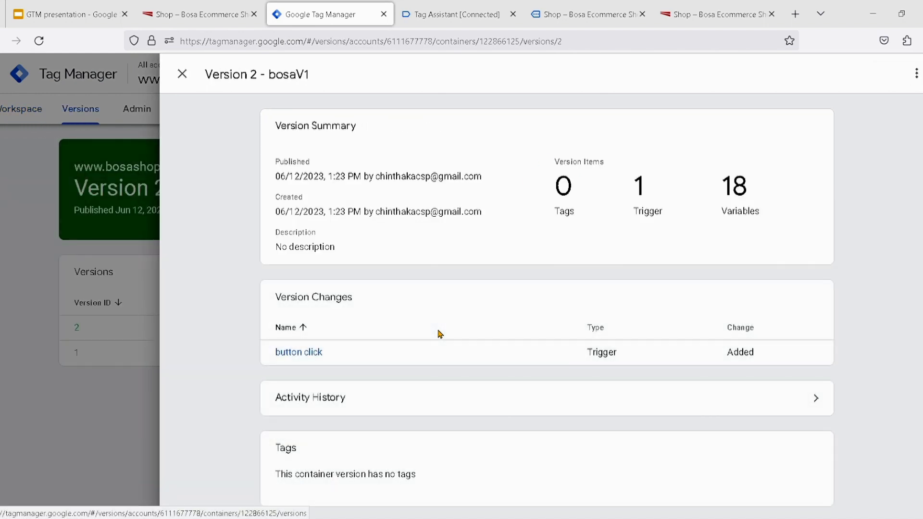
left_click(182, 75)
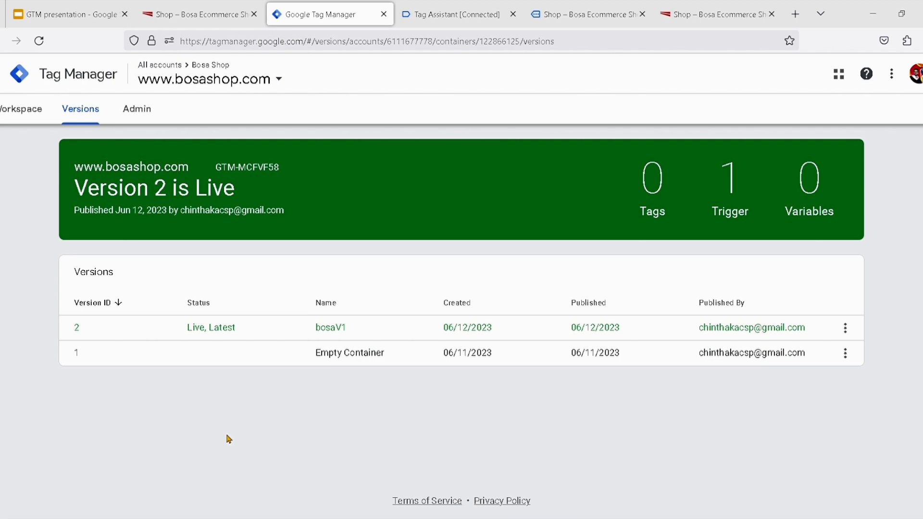
Open the live bosaV1 version from the version list and examine its changes, triggers and variables
left_click(209, 332)
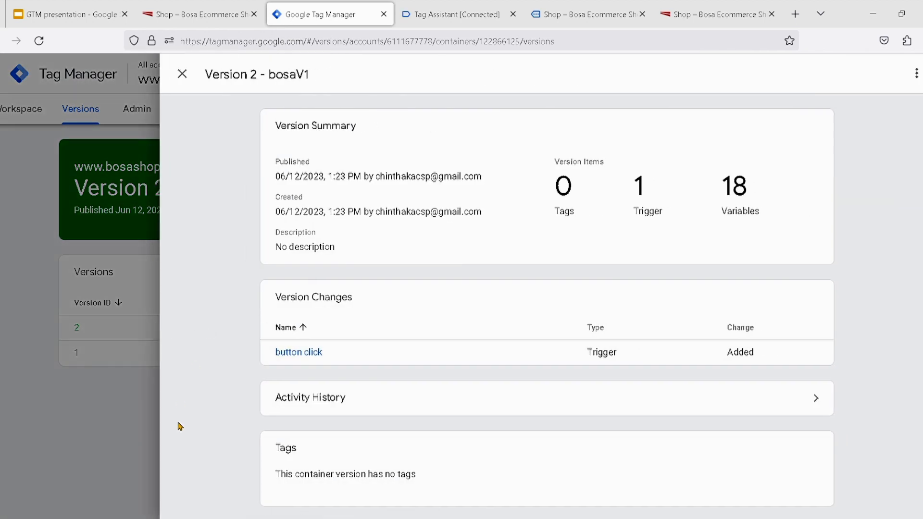
scroll(250, 436, "down", 5)
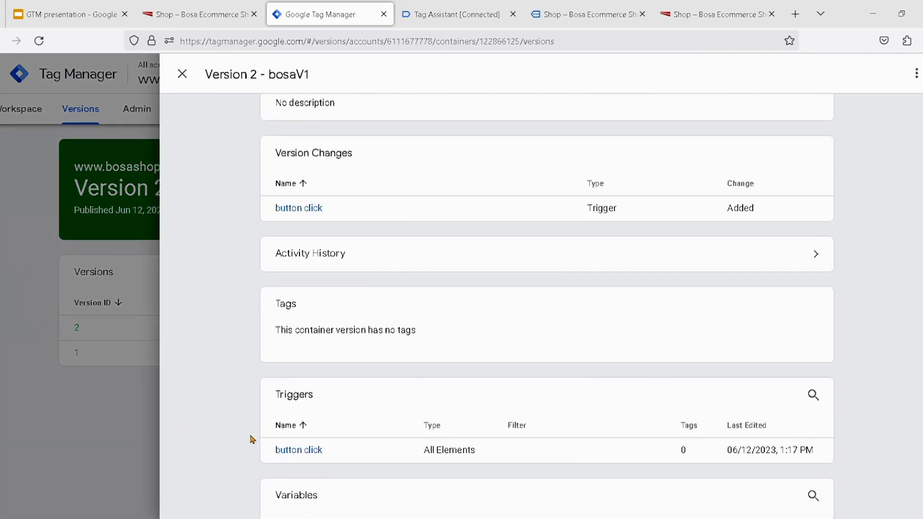
scroll(250, 438, "down", 3)
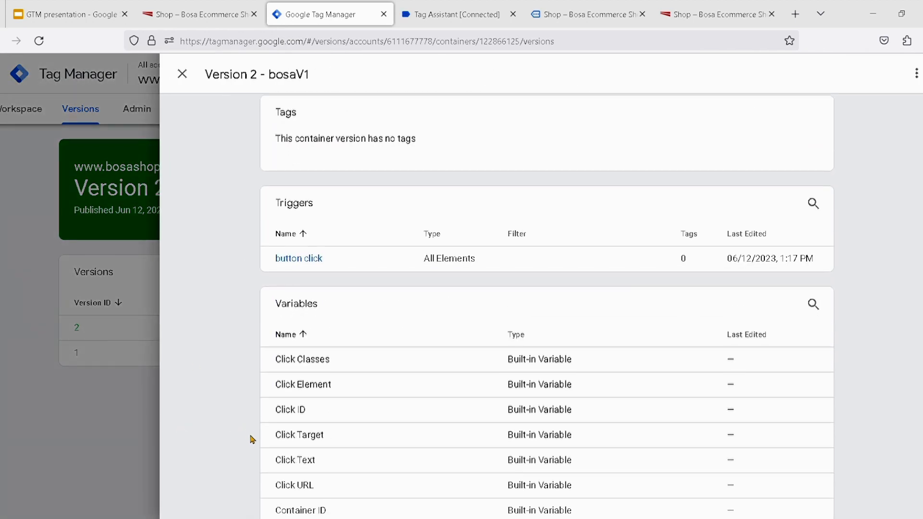
scroll(249, 437, "down", 2)
scroll(315, 335, "up", 4)
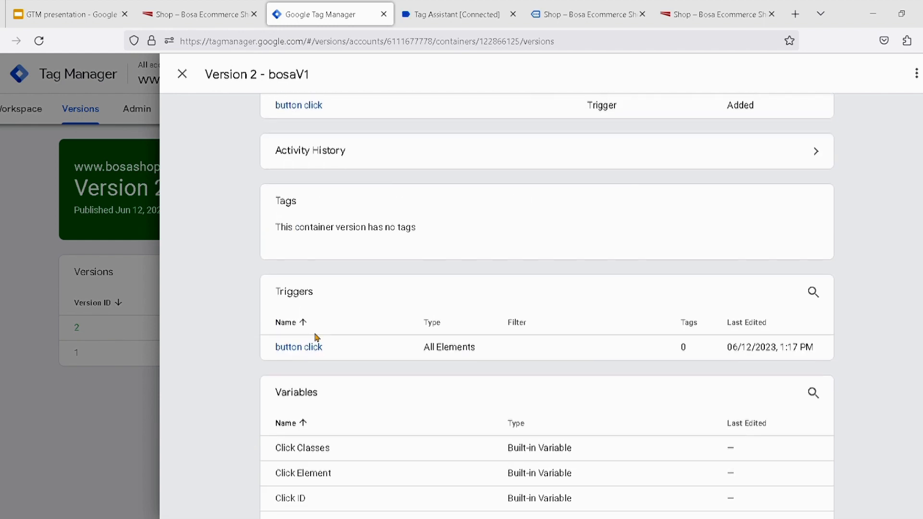
Return to the debug shop page and look through its product listing and footer subscription form
left_click(567, 14)
scroll(397, 342, "up", 15)
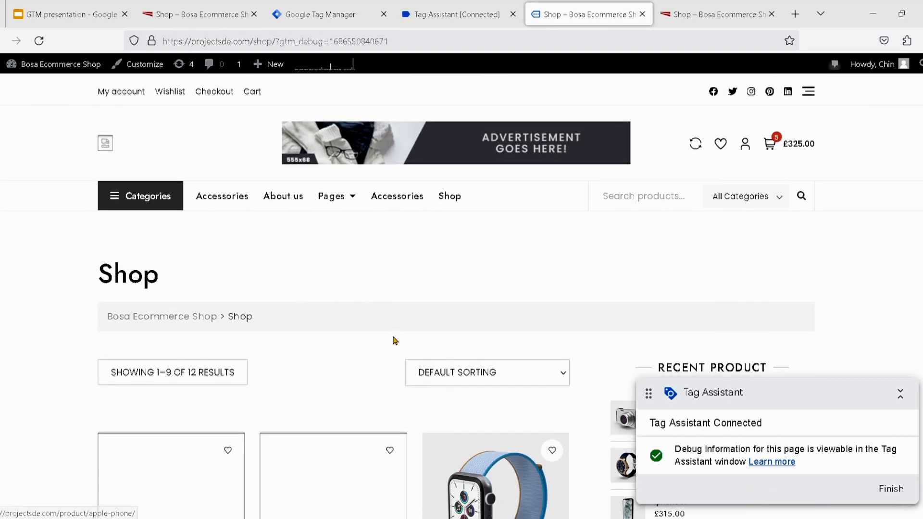
scroll(395, 341, "down", 9)
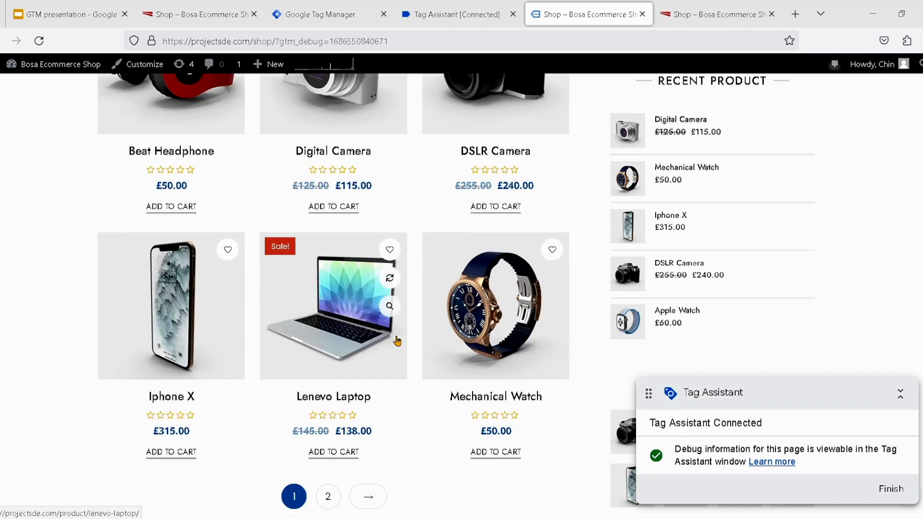
scroll(397, 341, "down", 2)
scroll(274, 293, "down", 3)
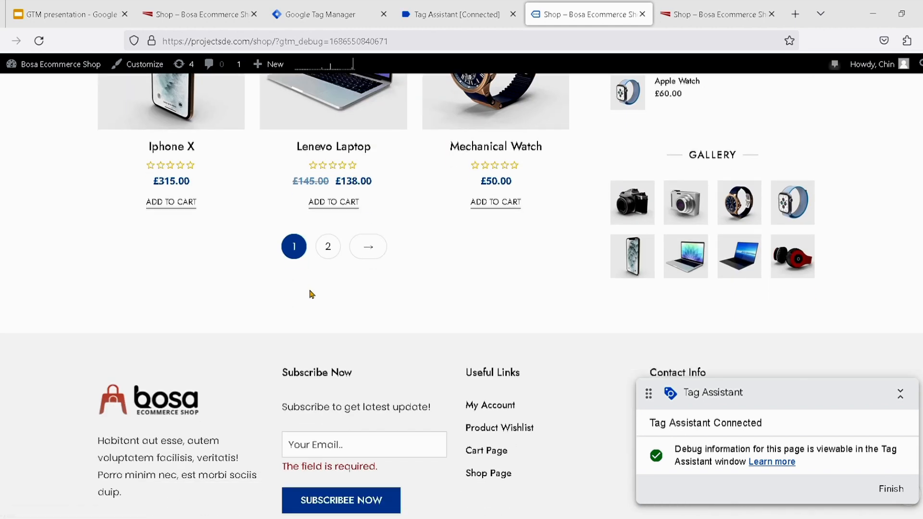
scroll(331, 330, "down", 4)
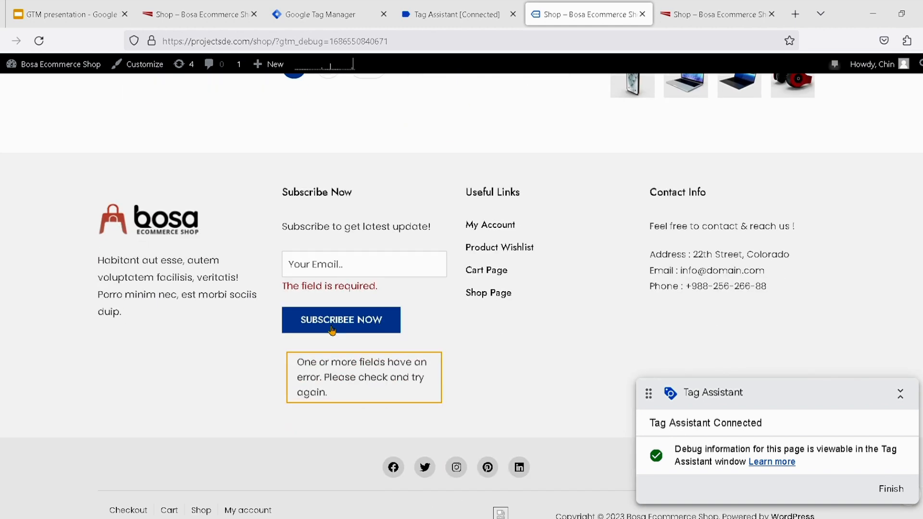
scroll(332, 329, "up", 20)
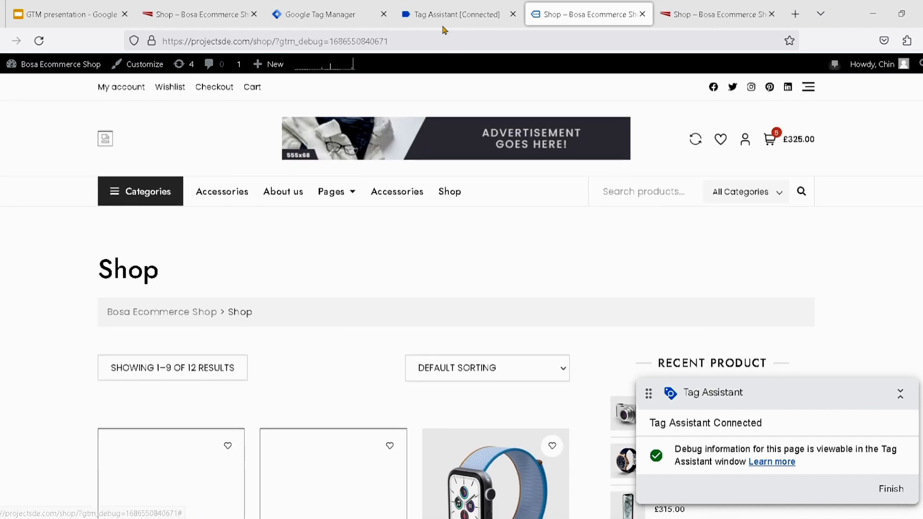
scroll(452, 262, "down", 10)
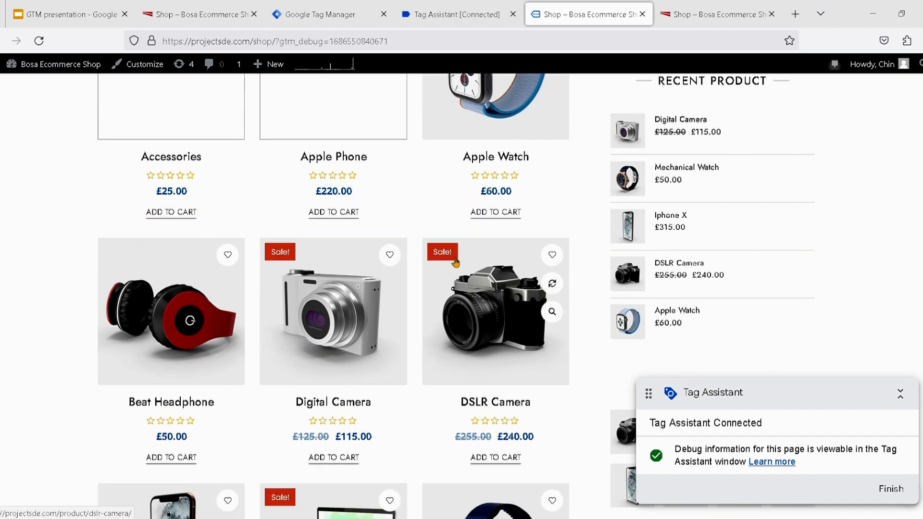
scroll(378, 342, "down", 5)
scroll(378, 343, "down", 2)
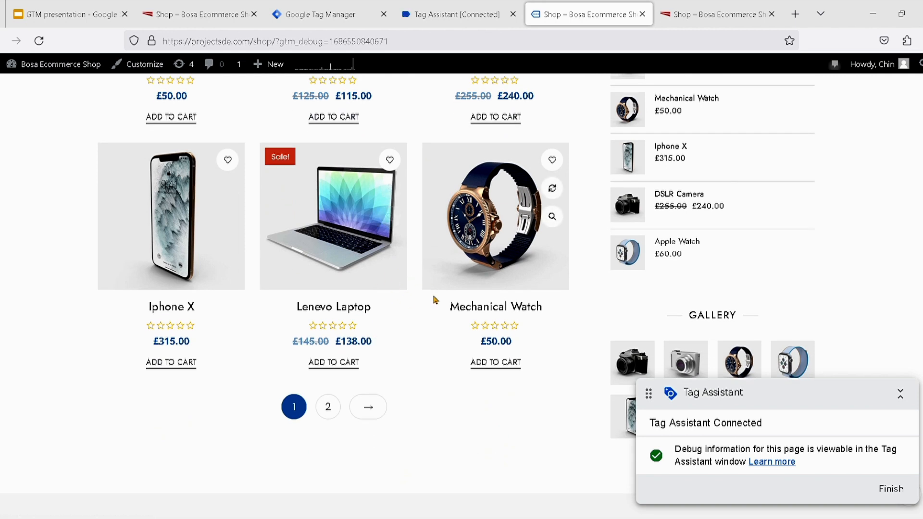